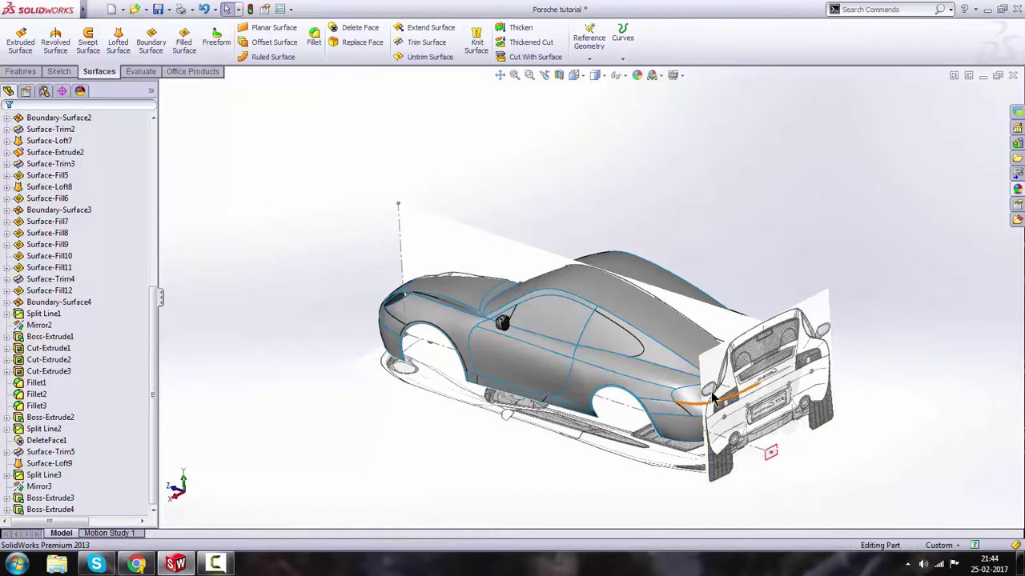
pyautogui.scroll(-1, 696, 370)
pyautogui.scroll(1, 667, 352)
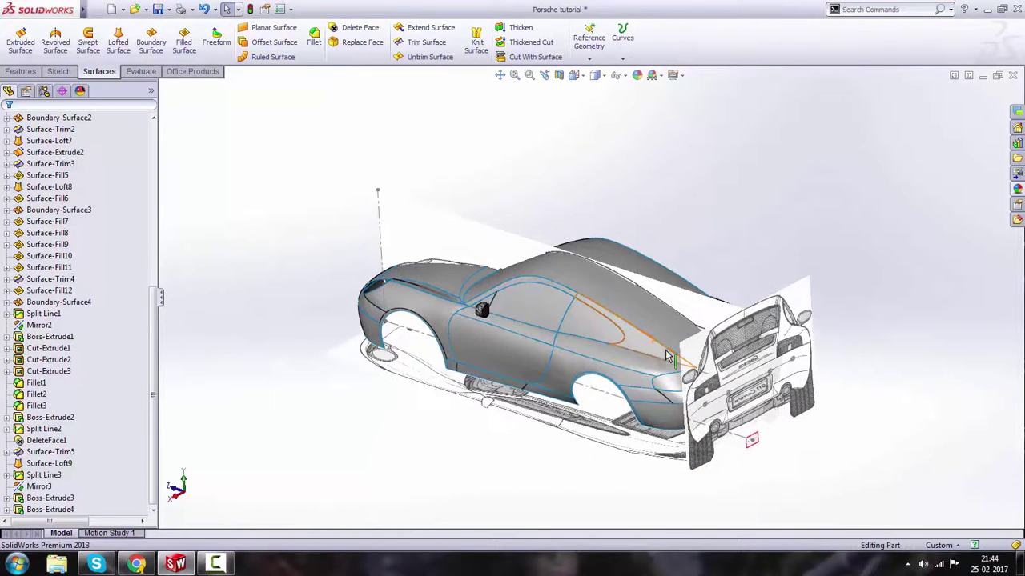
pyautogui.scroll(-1, 617, 306)
pyautogui.moveTo(602, 310)
pyautogui.mouseDown(button='middle')
pyautogui.moveTo(611, 403)
pyautogui.moveTo(613, 296)
pyautogui.mouseUp(button='middle')
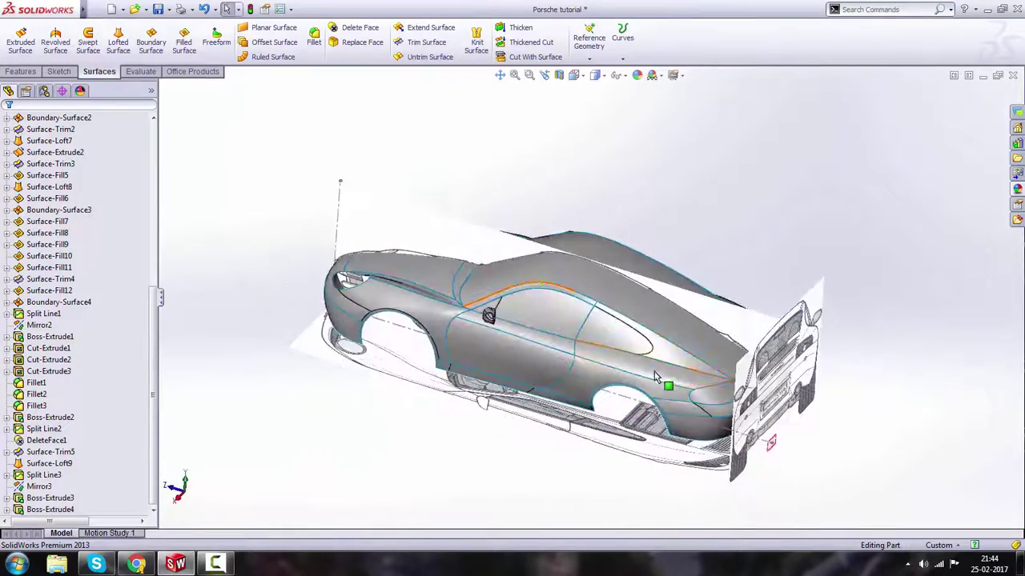
pyautogui.scroll(-3, 655, 372)
pyautogui.scroll(2, 654, 373)
# - Start a sketch on the Top plane, view it face-on and switch the model to an unshaded line display
pyautogui.moveTo(156, 366); pyautogui.dragTo(167, 195)
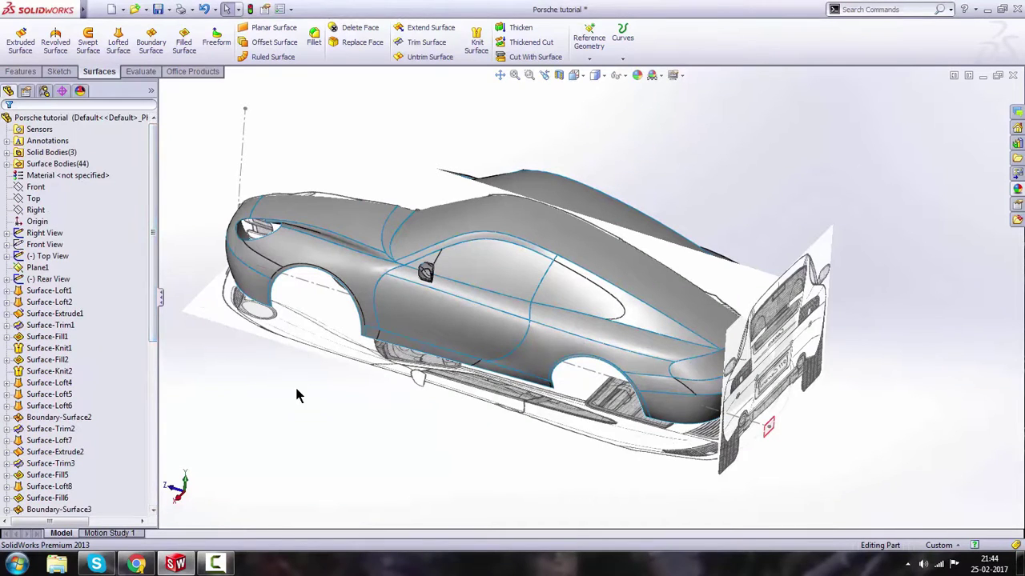
pyautogui.click(36, 200)
pyautogui.click(128, 173)
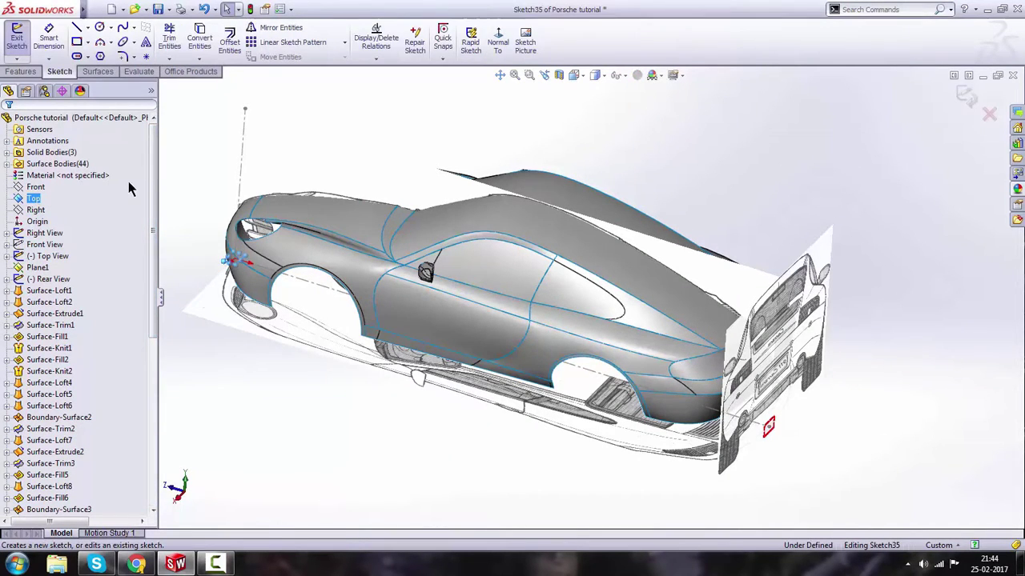
pyautogui.click(496, 50)
pyautogui.click(602, 77)
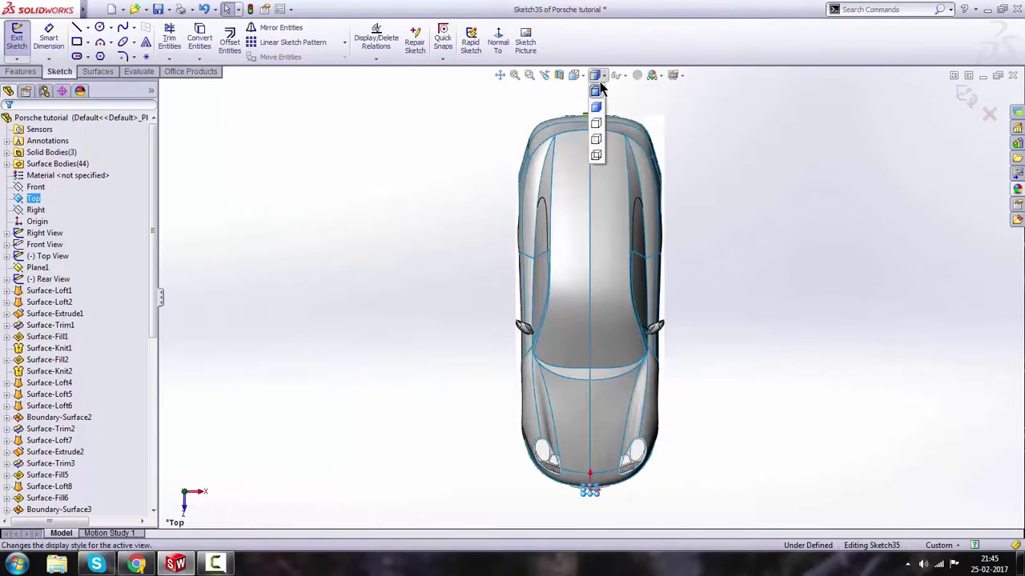
pyautogui.click(595, 139)
# - Draw a two-point spline about 893 mm long between the ends of the rear window's tail-side edge on the top-view blueprint
pyautogui.scroll(-5, 633, 166)
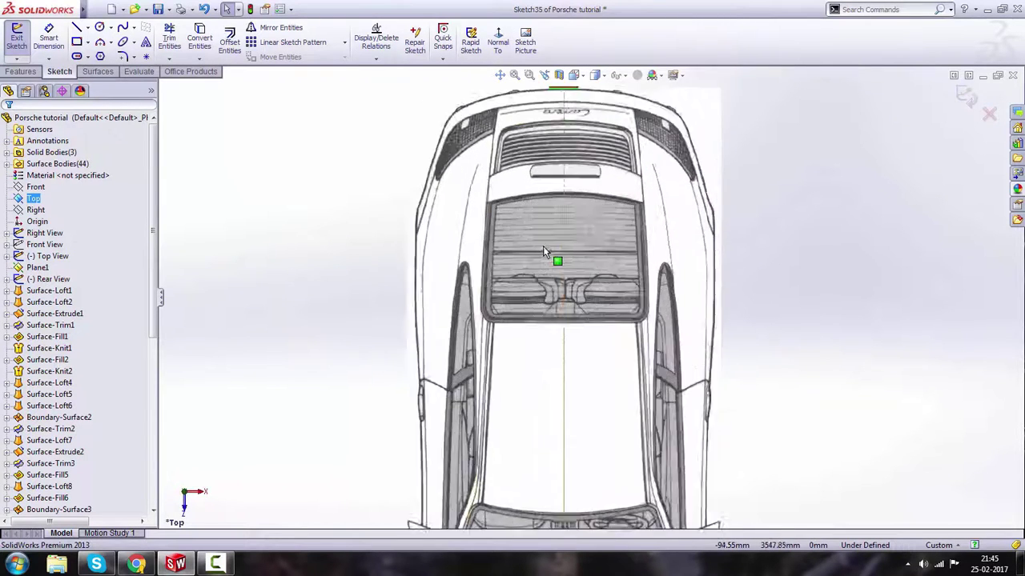
pyautogui.scroll(-3, 540, 249)
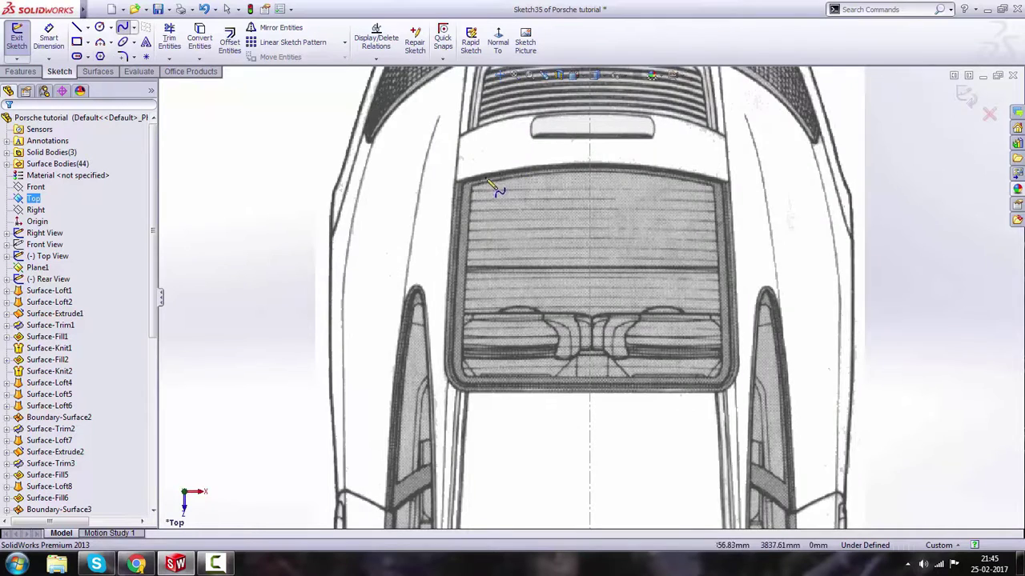
pyautogui.scroll(-2, 496, 190)
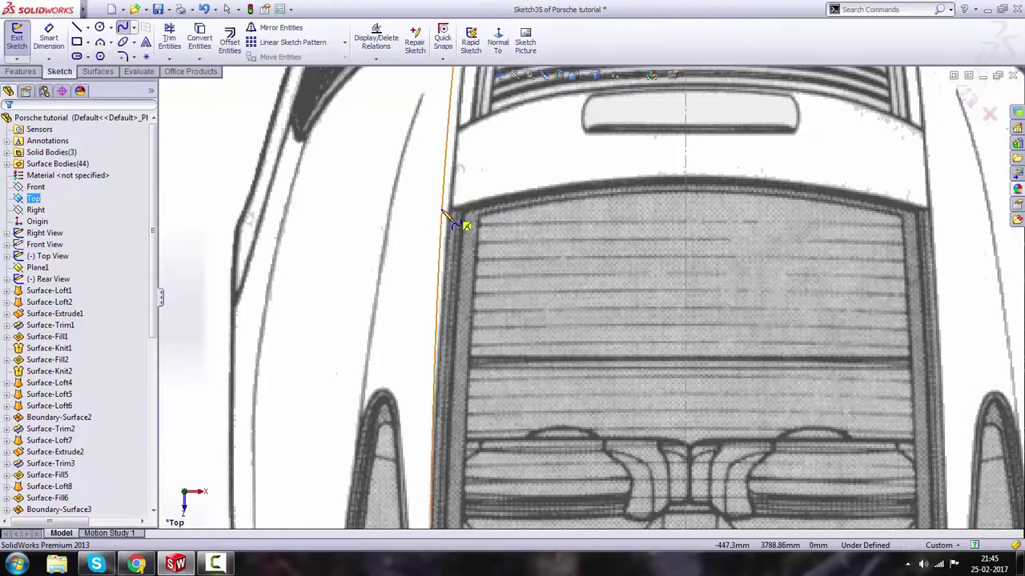
pyautogui.click(444, 210)
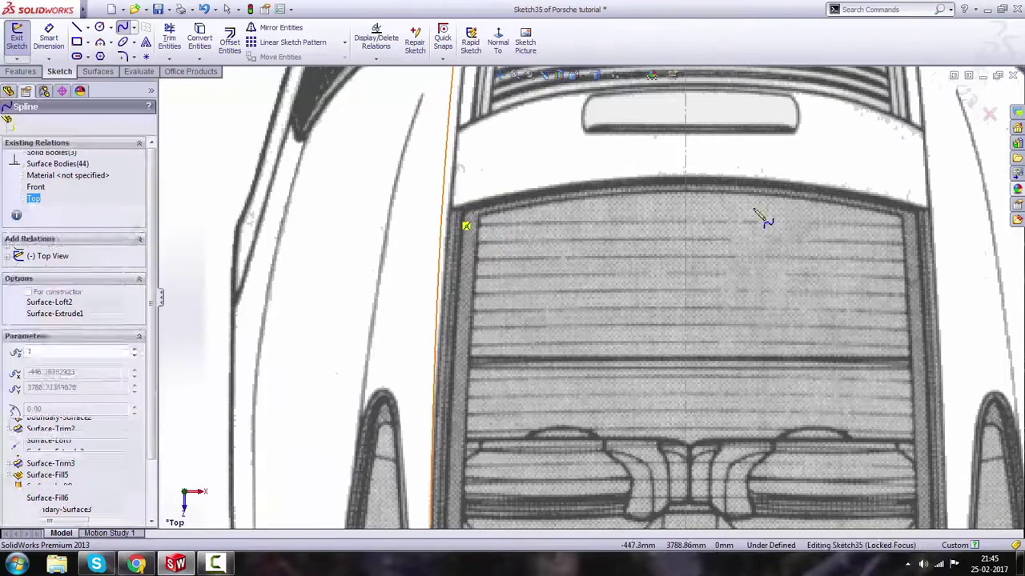
pyautogui.click(930, 211)
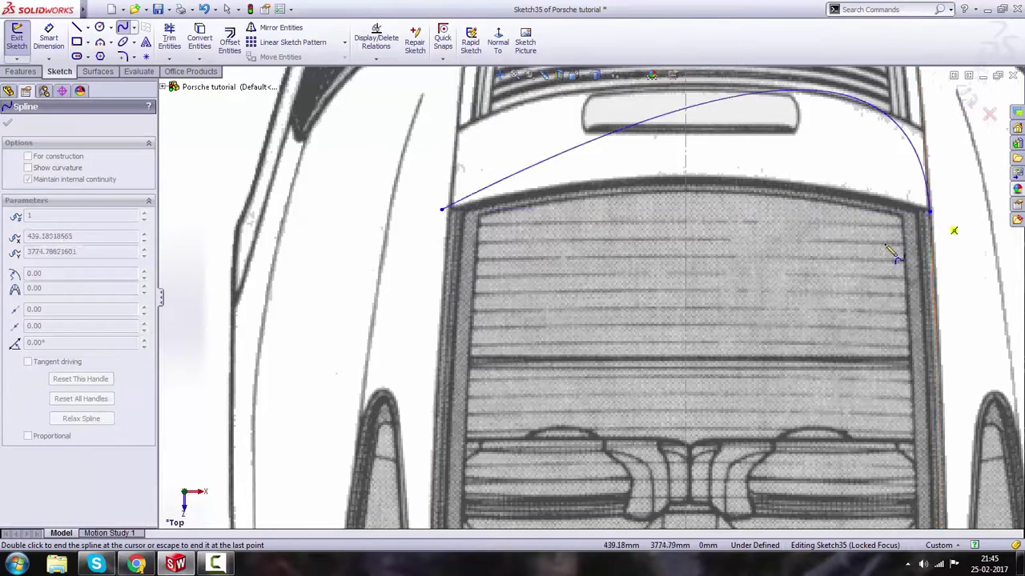
pyautogui.press('Escape')
# - Bend the two-point spline with its end tangency handles until it follows the rear window's curved tail-side edge
pyautogui.click(708, 211)
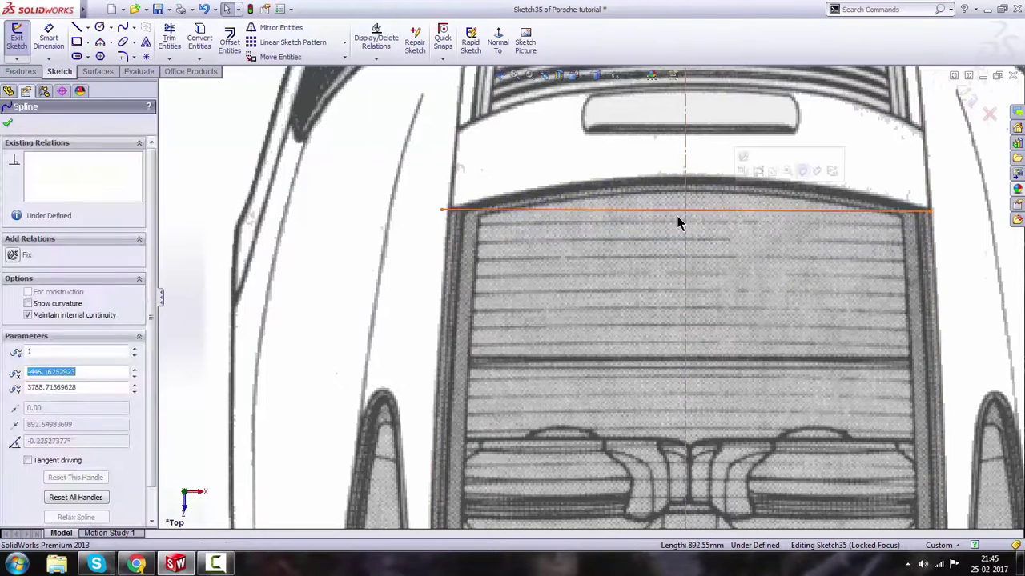
pyautogui.moveTo(638, 214); pyautogui.dragTo(604, 166)
pyautogui.moveTo(778, 180)
pyautogui.mouseDown()
pyautogui.moveTo(785, 160)
pyautogui.moveTo(784, 176)
pyautogui.mouseUp()
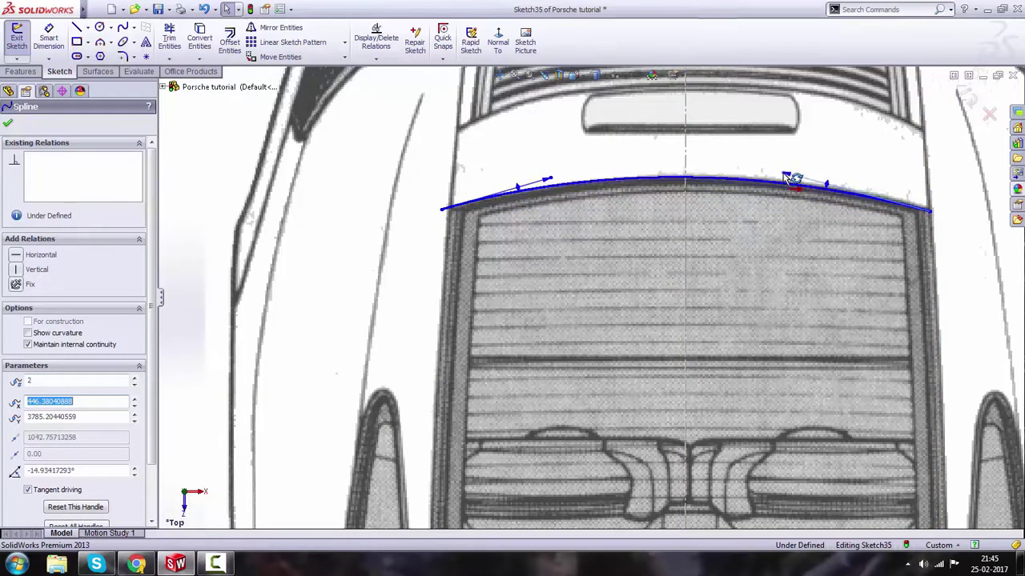
pyautogui.scroll(5, 783, 189)
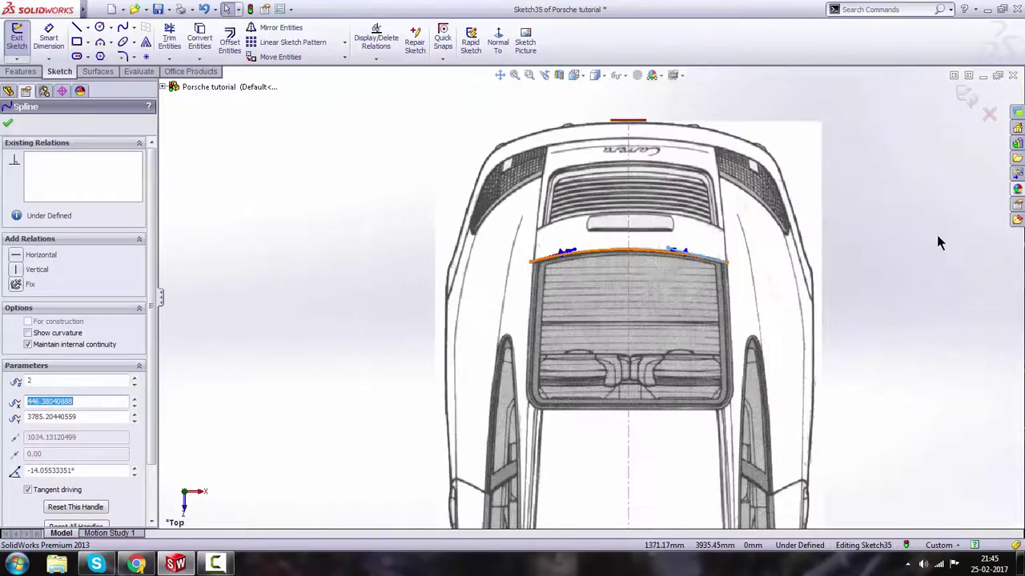
pyautogui.click(936, 237)
pyautogui.scroll(-3, 682, 280)
pyautogui.scroll(-2, 650, 275)
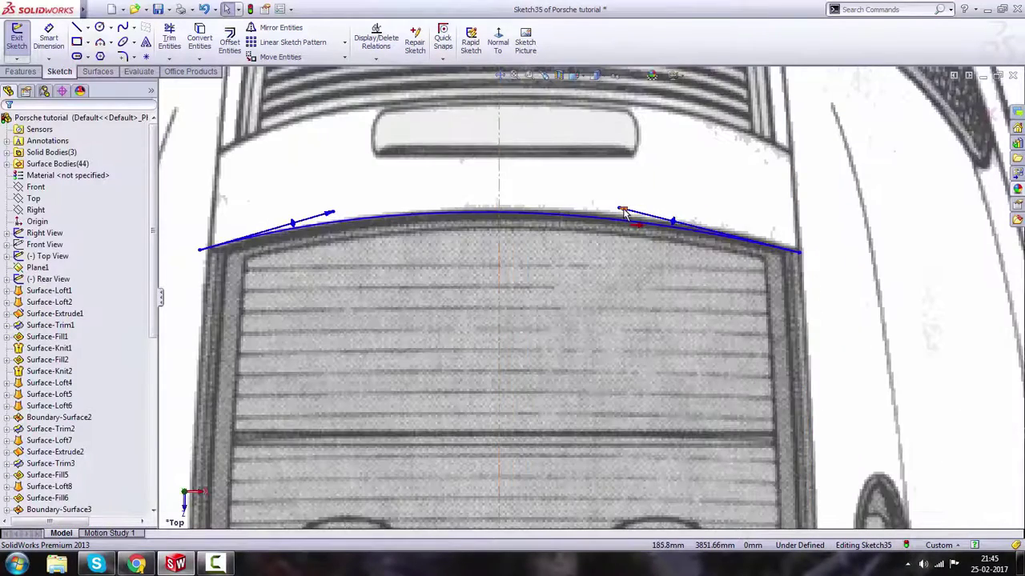
pyautogui.moveTo(622, 210); pyautogui.dragTo(658, 222)
pyautogui.scroll(5, 648, 228)
pyautogui.click(896, 344)
# - Draw a five-point spline about 1006 mm long along the rear window's roof-side edge, passing around both rounded corners
pyautogui.scroll(-1, 592, 392)
pyautogui.scroll(-2, 585, 400)
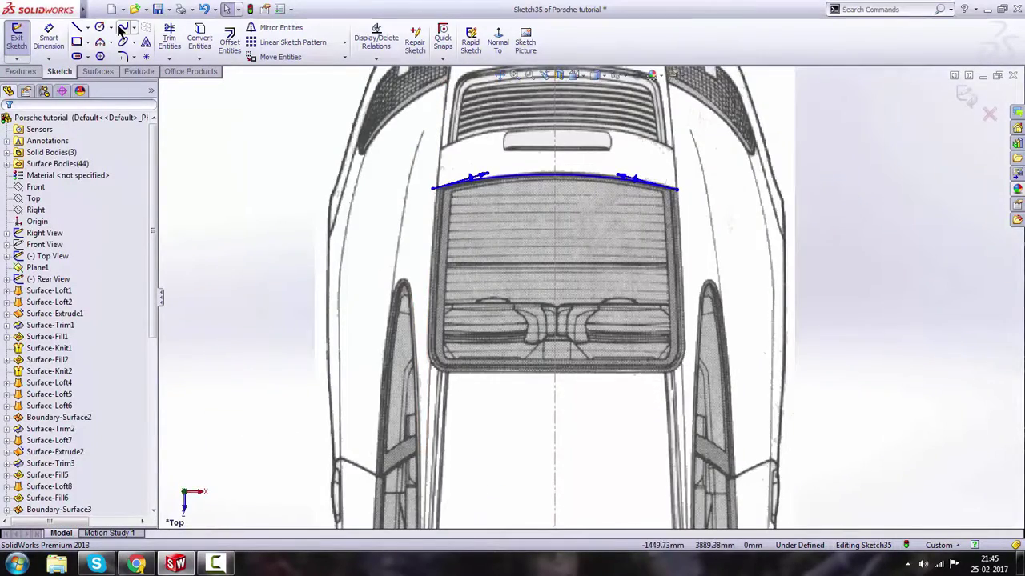
pyautogui.scroll(-4, 506, 400)
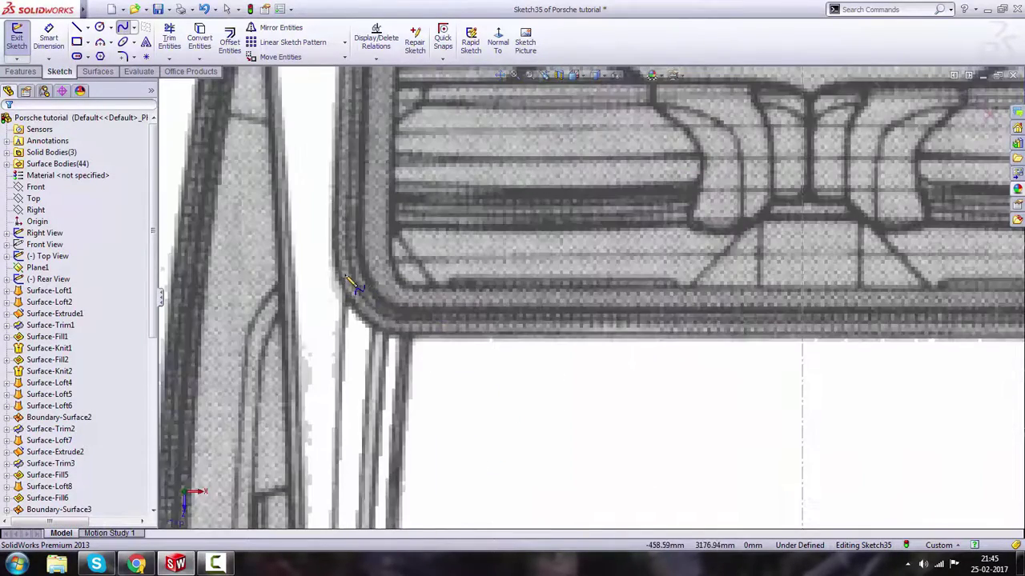
pyautogui.scroll(2, 436, 298)
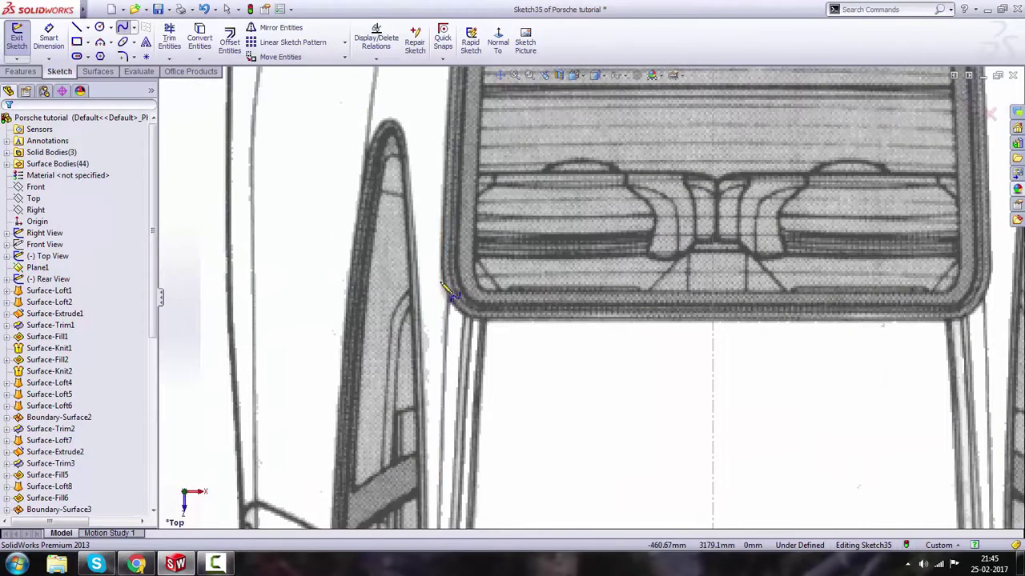
pyautogui.click(442, 281)
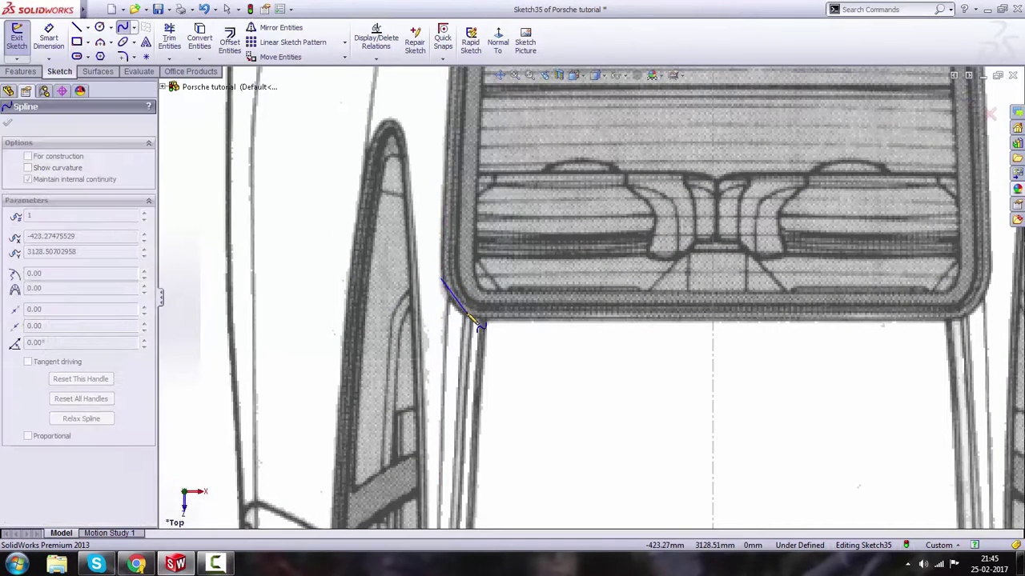
pyautogui.click(472, 318)
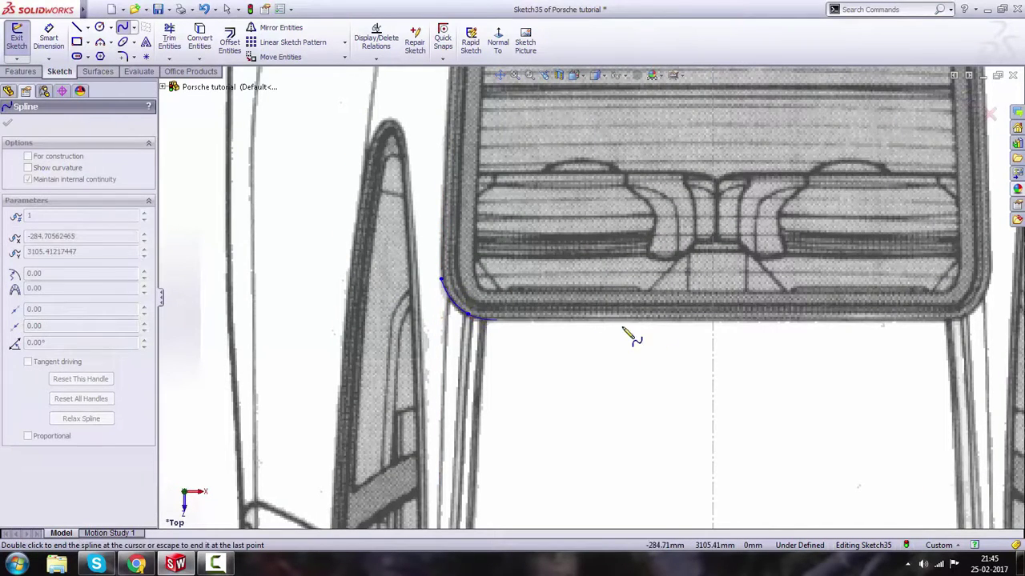
pyautogui.click(712, 323)
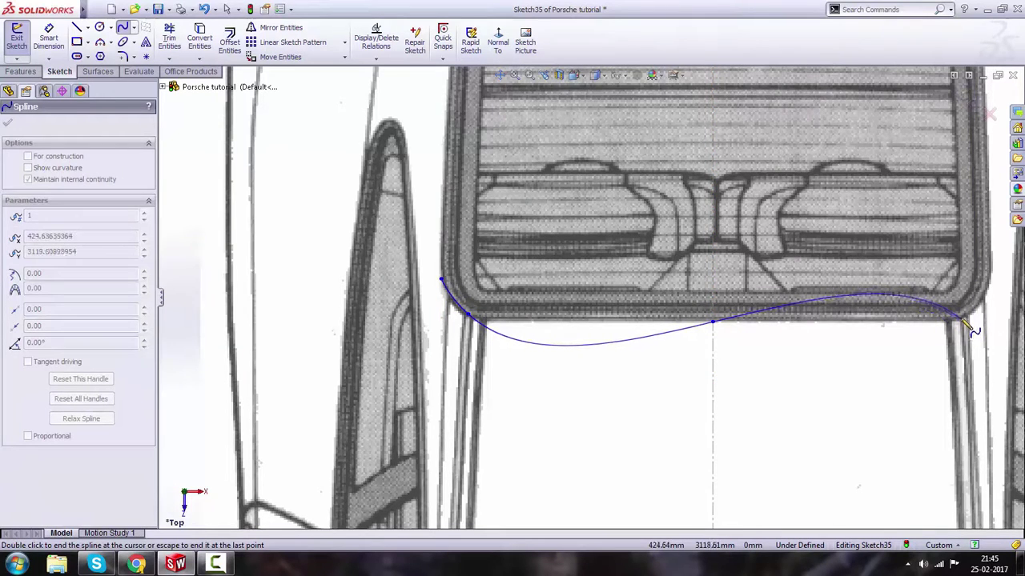
pyautogui.click(962, 320)
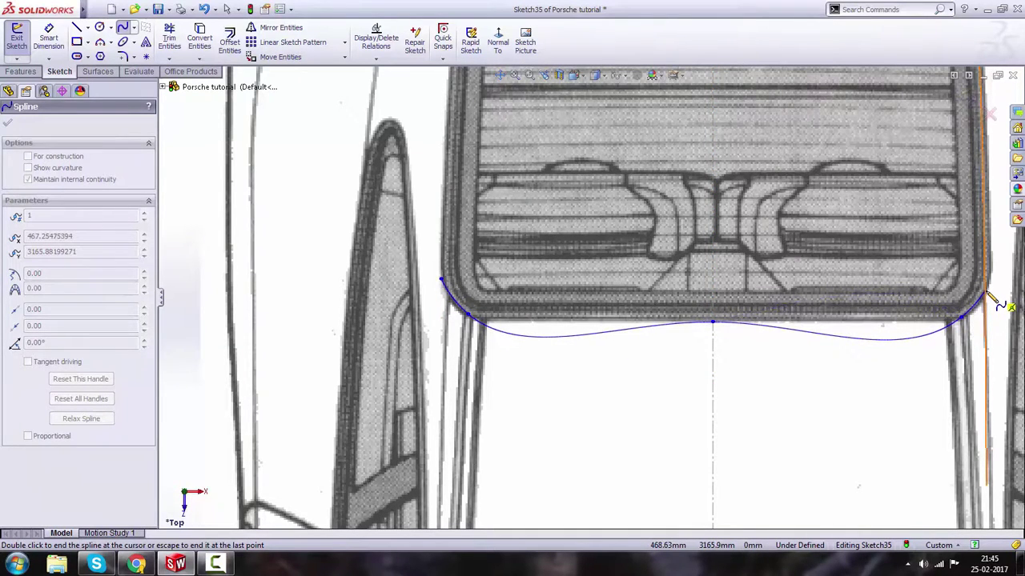
pyautogui.click(985, 292)
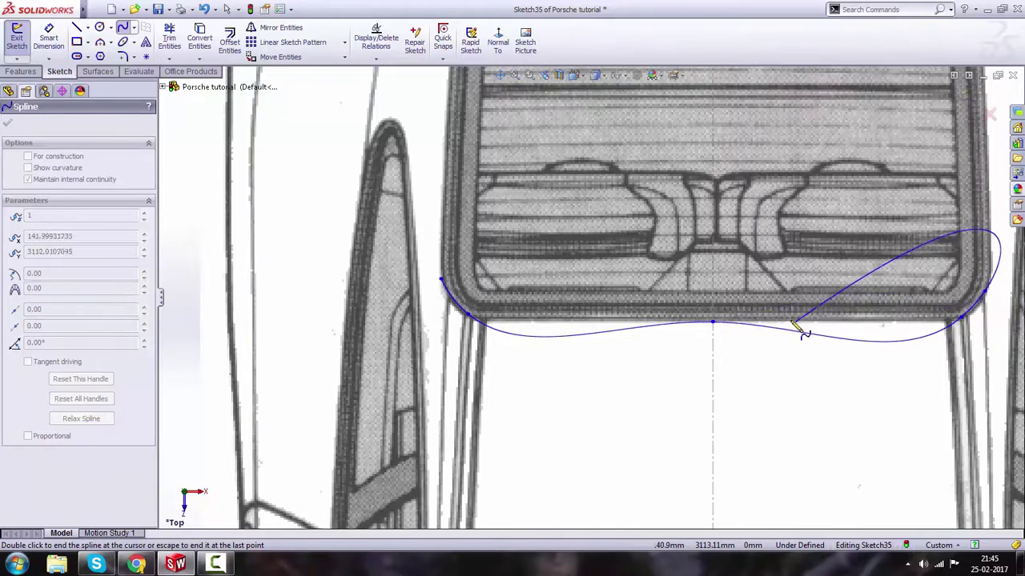
pyautogui.press('Escape')
# - Adjust the five-point spline's tangency handles at the window's left roof-side corner to follow the blueprint's rounding
pyautogui.click(628, 331)
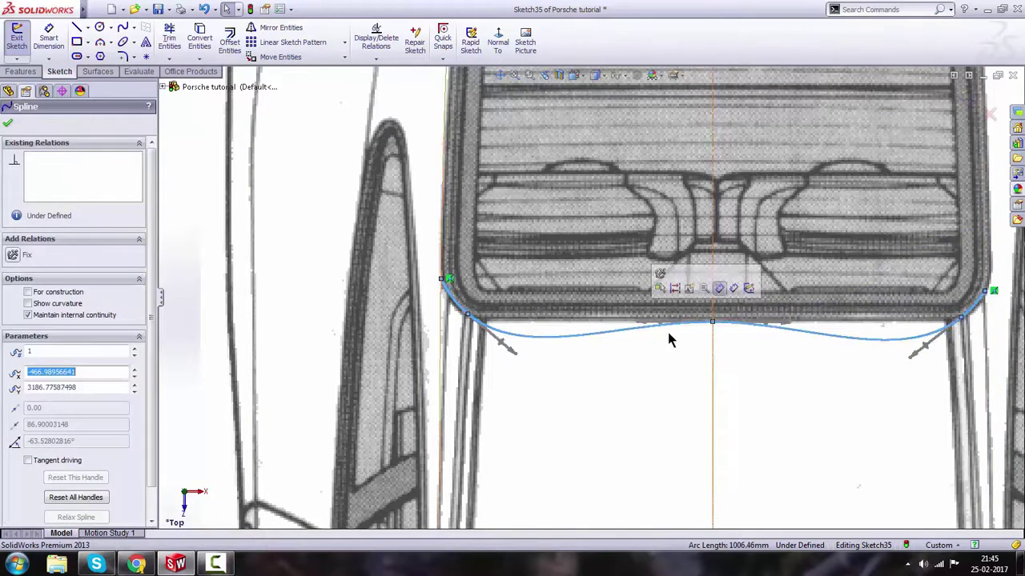
pyautogui.scroll(-2, 514, 365)
pyautogui.scroll(-1, 539, 313)
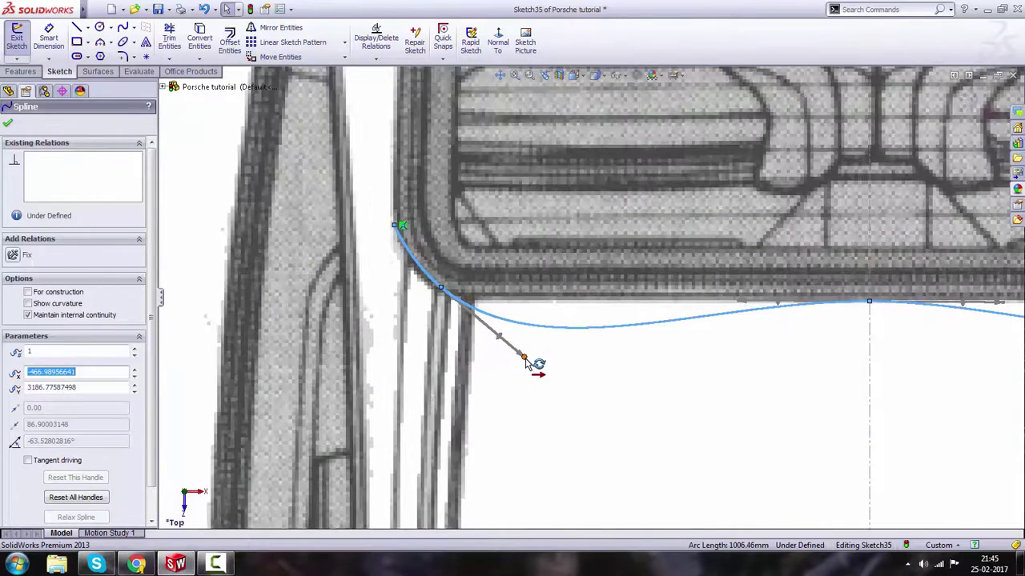
pyautogui.moveTo(526, 362); pyautogui.dragTo(479, 320)
pyautogui.scroll(-3, 468, 296)
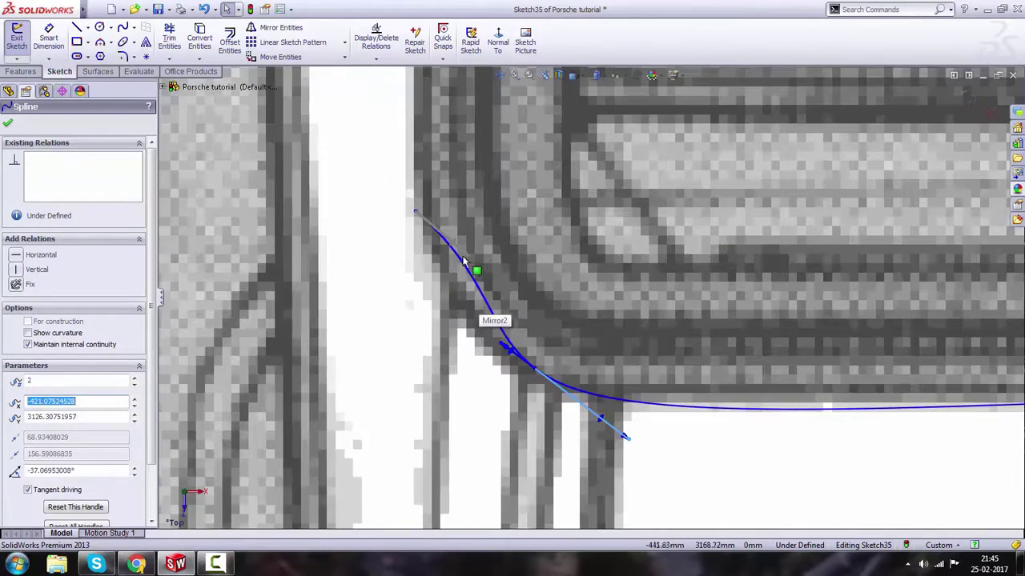
pyautogui.moveTo(467, 260); pyautogui.dragTo(431, 267)
pyautogui.moveTo(624, 437); pyautogui.dragTo(578, 403)
pyautogui.scroll(3, 647, 385)
pyautogui.scroll(5, 573, 362)
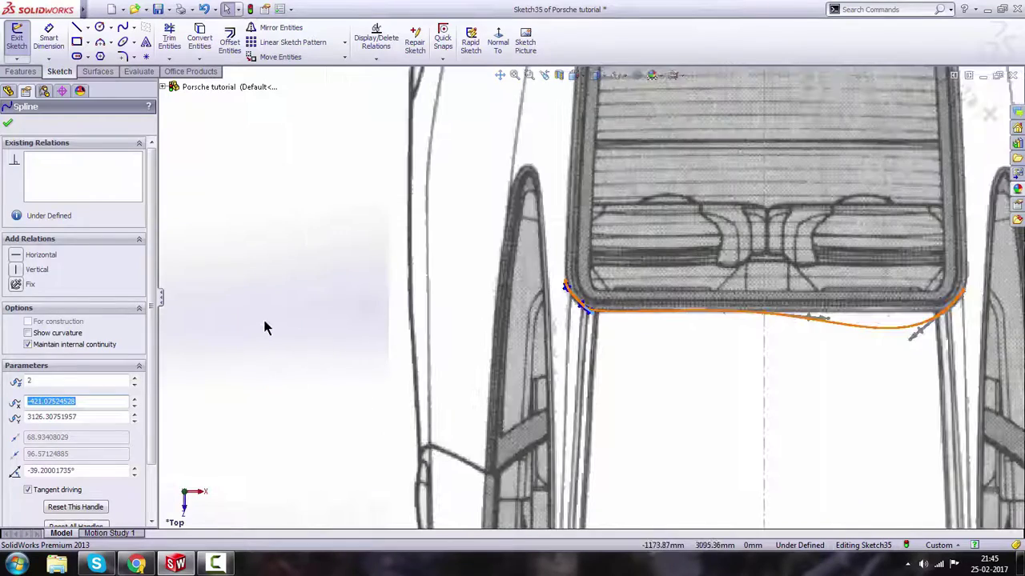
pyautogui.click(268, 328)
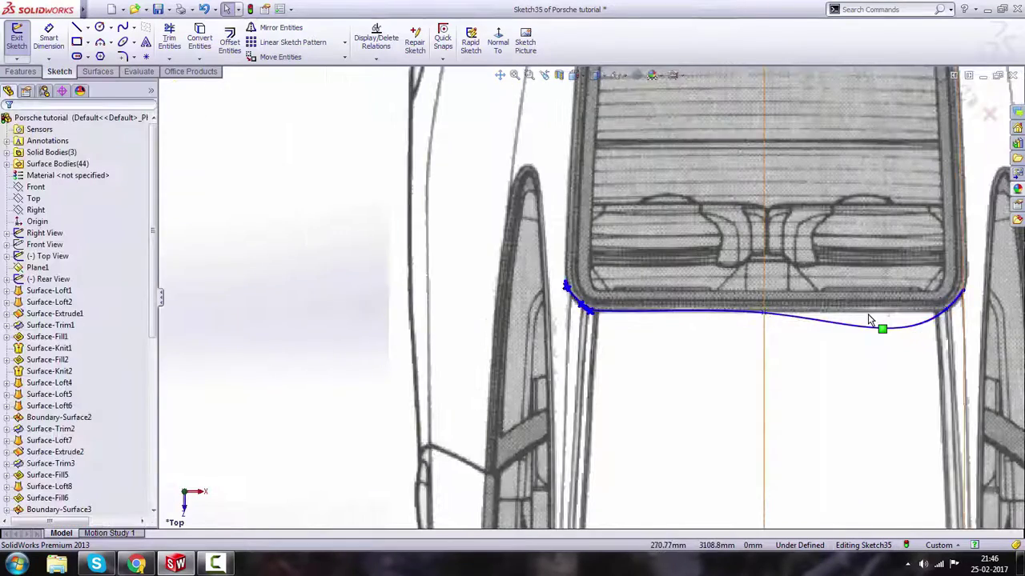
# - Adjust the five-point spline's tangency handles at the window's right roof-side corner to match the blueprint outline
pyautogui.scroll(-4, 872, 324)
pyautogui.click(903, 331)
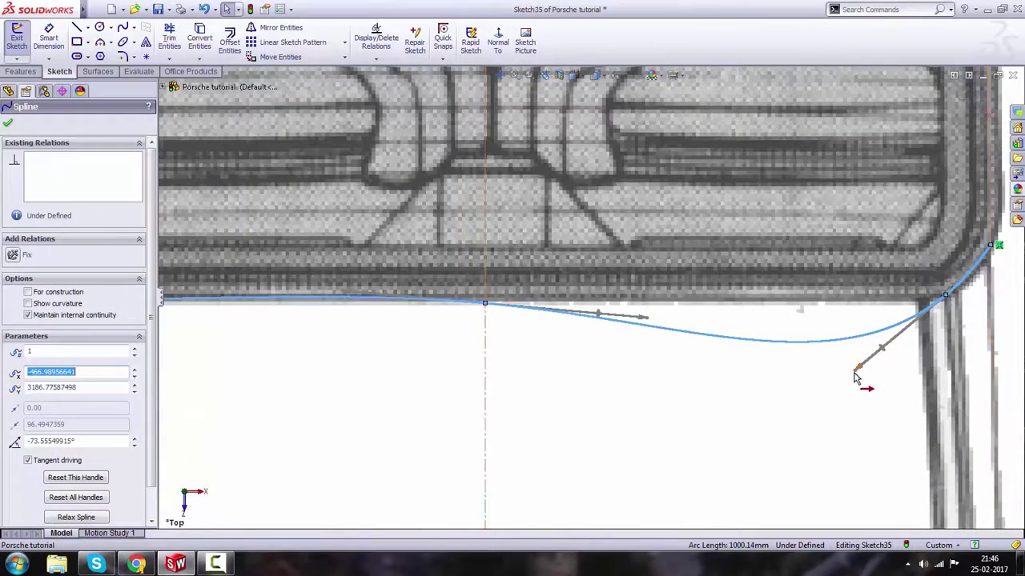
pyautogui.moveTo(856, 374); pyautogui.dragTo(907, 313)
pyautogui.scroll(-5, 909, 313)
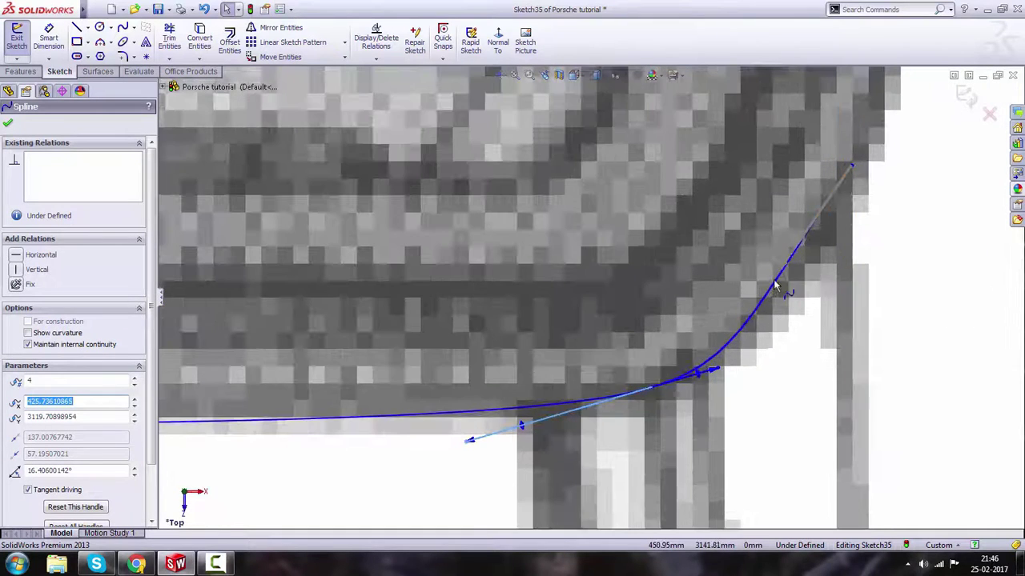
pyautogui.moveTo(781, 272); pyautogui.dragTo(835, 234)
pyautogui.scroll(4, 694, 317)
pyautogui.moveTo(542, 365); pyautogui.dragTo(571, 360)
pyautogui.scroll(4, 542, 365)
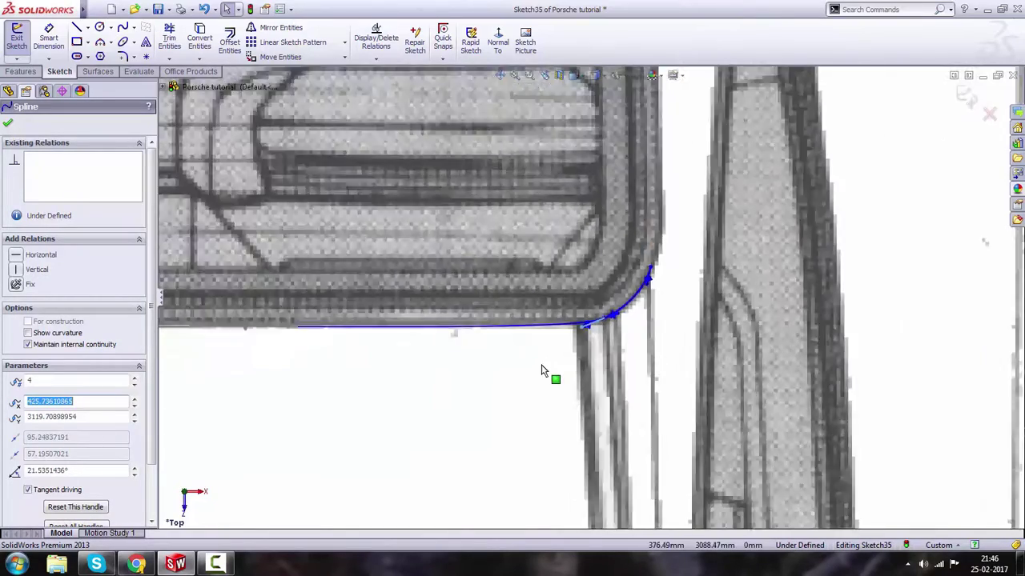
# - Fine-tune the end and corner tangency handles at the window's left roof-side corner so the spline hugs the outline
pyautogui.scroll(5, 536, 368)
pyautogui.scroll(-6, 465, 297)
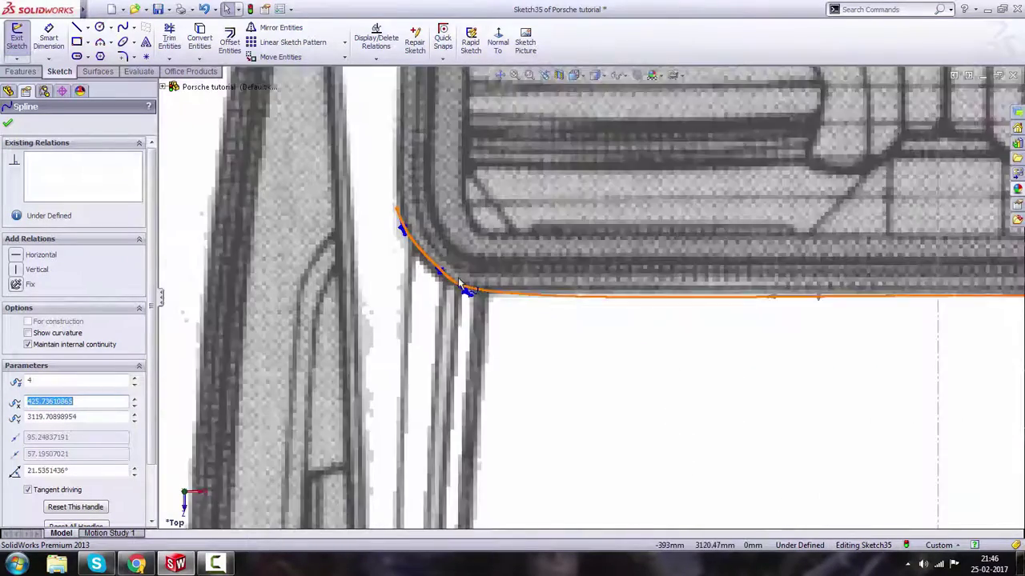
pyautogui.scroll(-3, 461, 281)
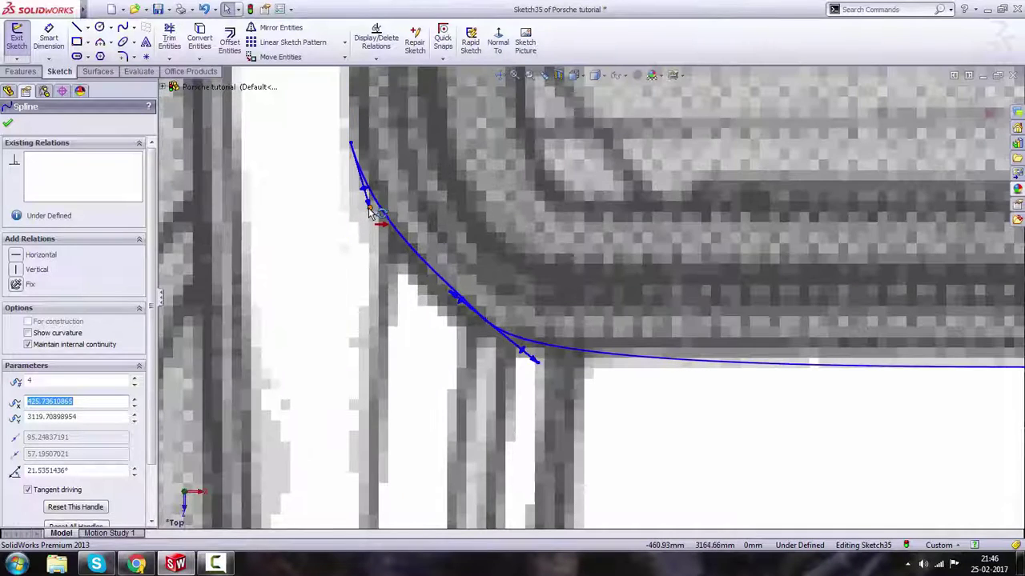
pyautogui.moveTo(369, 209)
pyautogui.mouseDown()
pyautogui.moveTo(365, 222)
pyautogui.moveTo(359, 200)
pyautogui.mouseUp()
pyautogui.moveTo(537, 366); pyautogui.dragTo(537, 352)
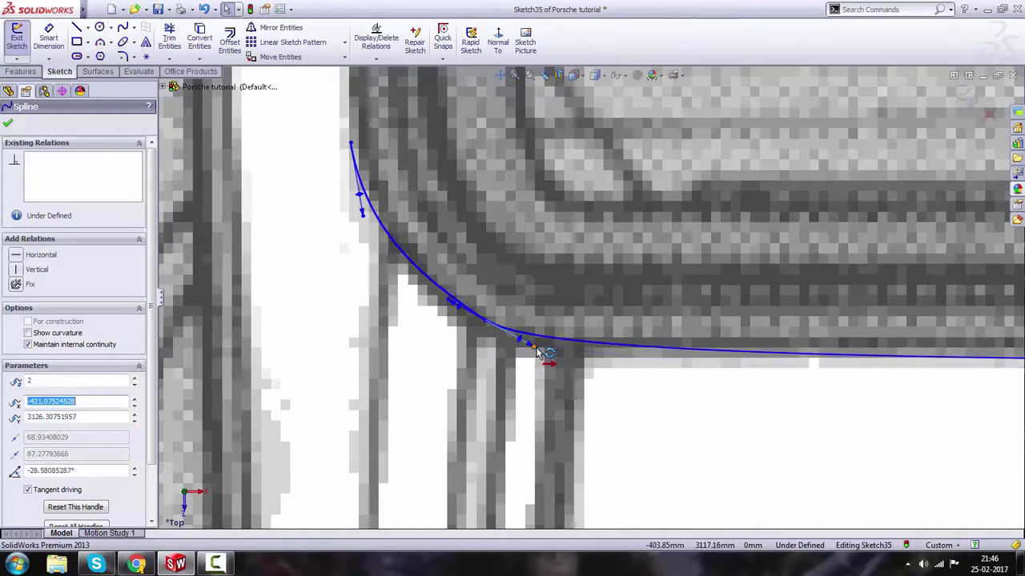
pyautogui.scroll(10, 670, 313)
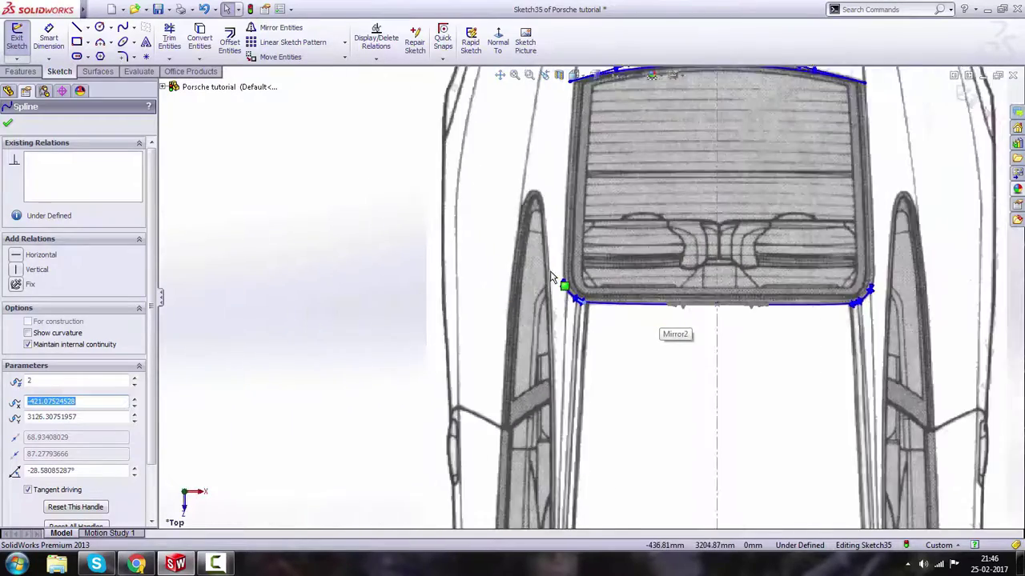
pyautogui.click(469, 234)
pyautogui.scroll(-2, 652, 179)
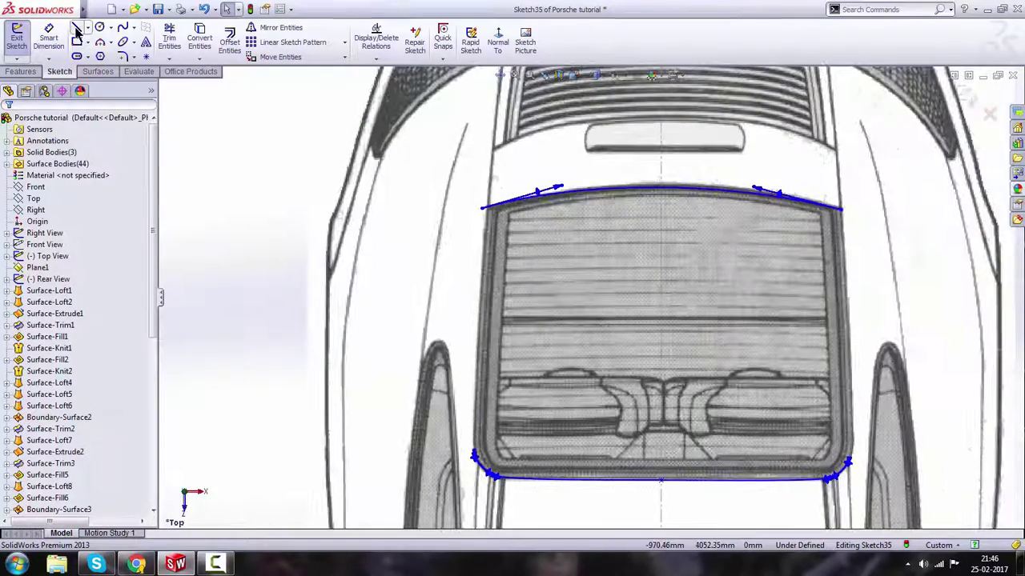
# - Close the rear window outline with straight side lines of about 602 mm and 620 mm joining the ends of the two splines
pyautogui.click(77, 29)
pyautogui.click(481, 210)
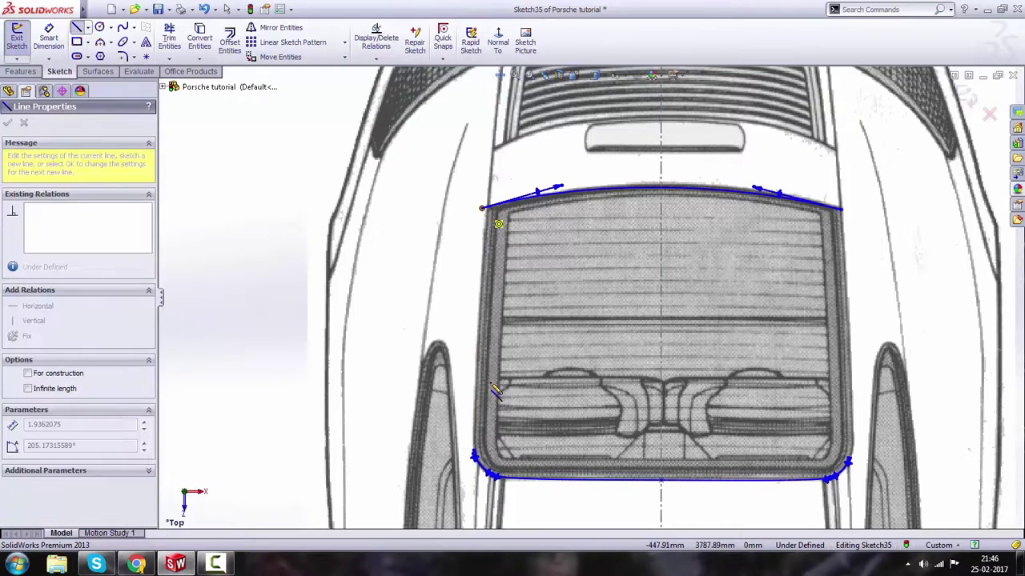
pyautogui.click(474, 457)
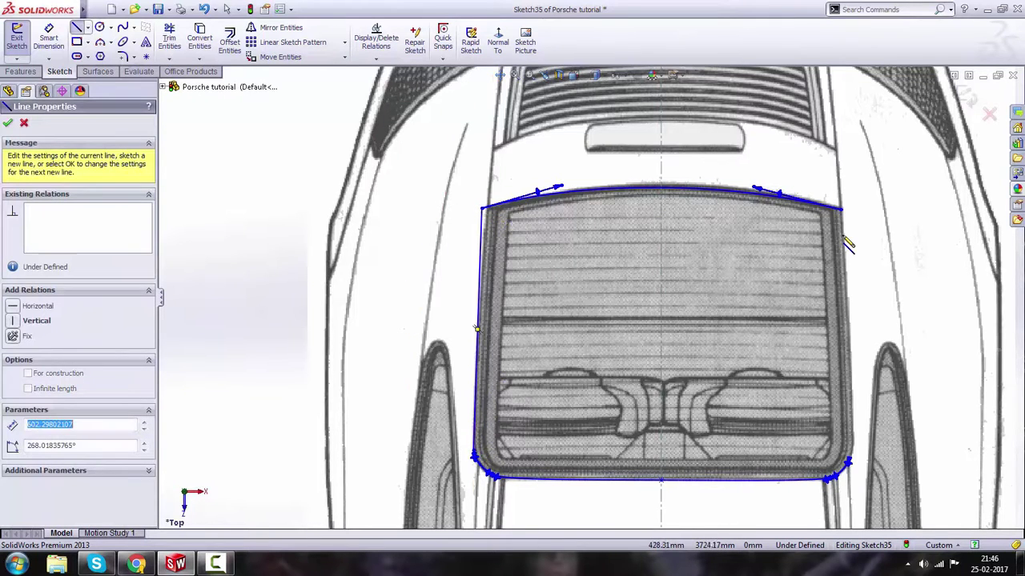
pyautogui.click(840, 209)
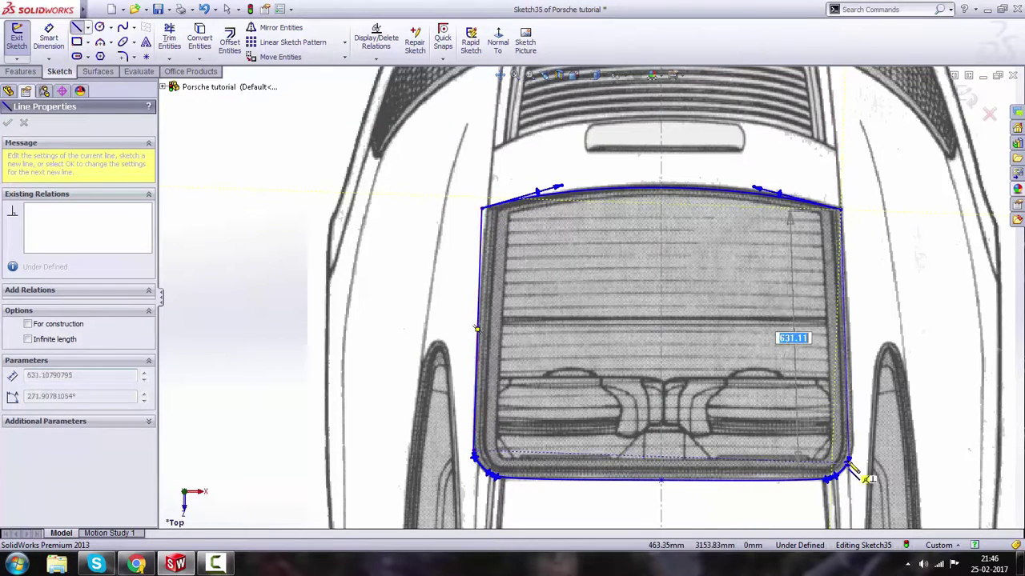
pyautogui.scroll(5, 868, 473)
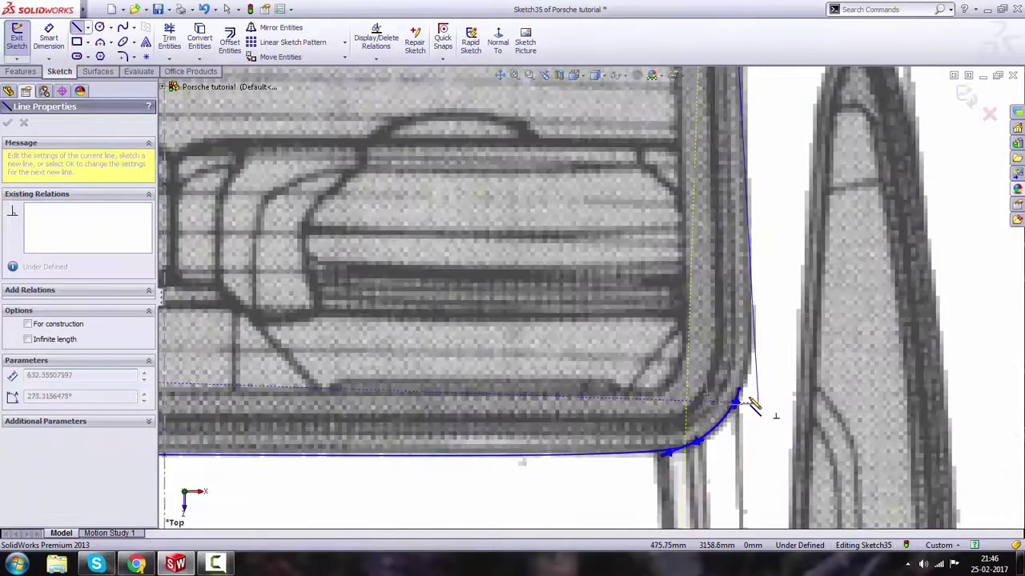
pyautogui.click(737, 394)
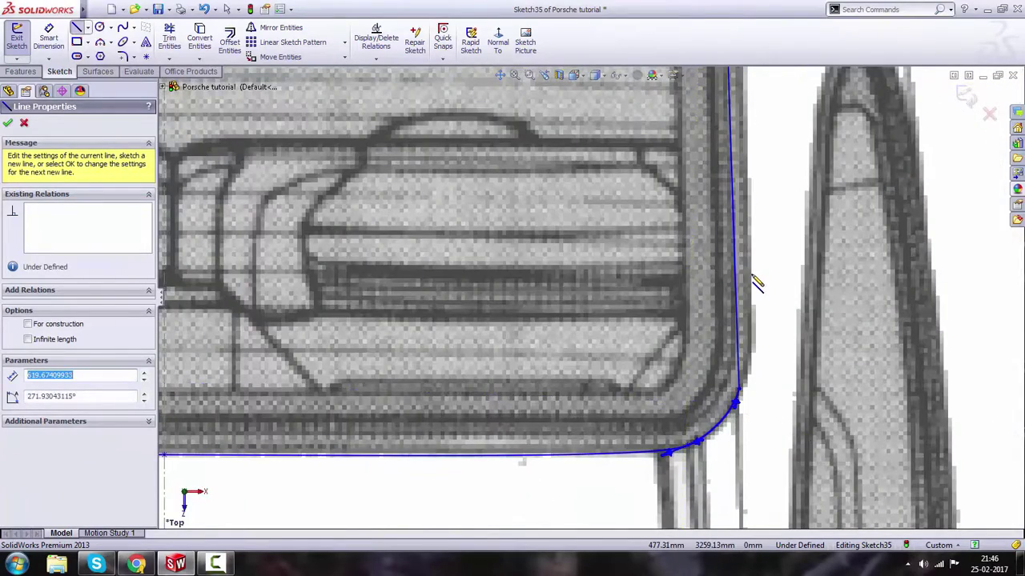
pyautogui.press('Escape')
# - Exit the rear window sketch and switch the model display to Shaded With Edges
pyautogui.scroll(-4, 776, 256)
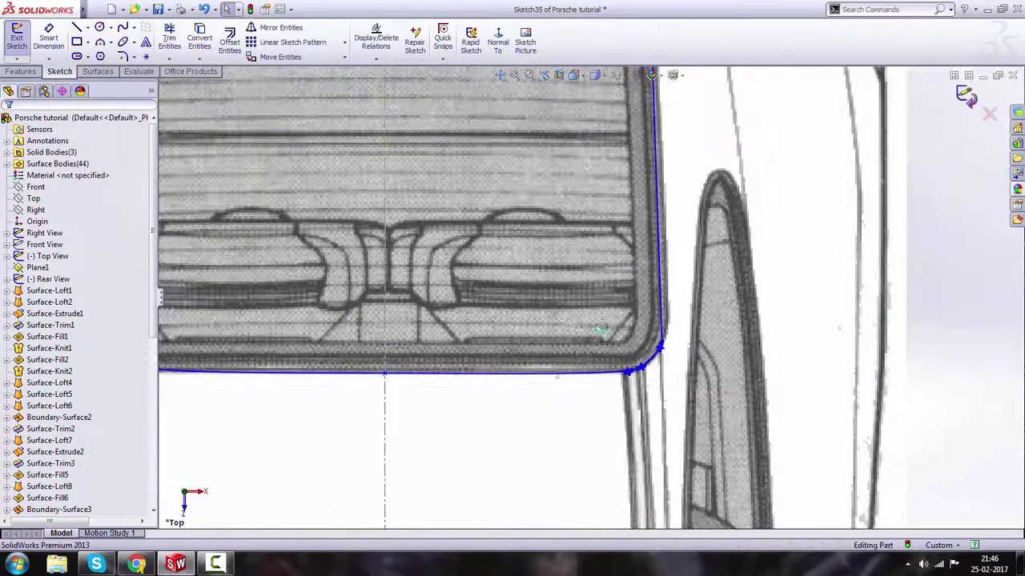
pyautogui.hotkey('ctrl', 'b')
pyautogui.scroll(-6, 597, 308)
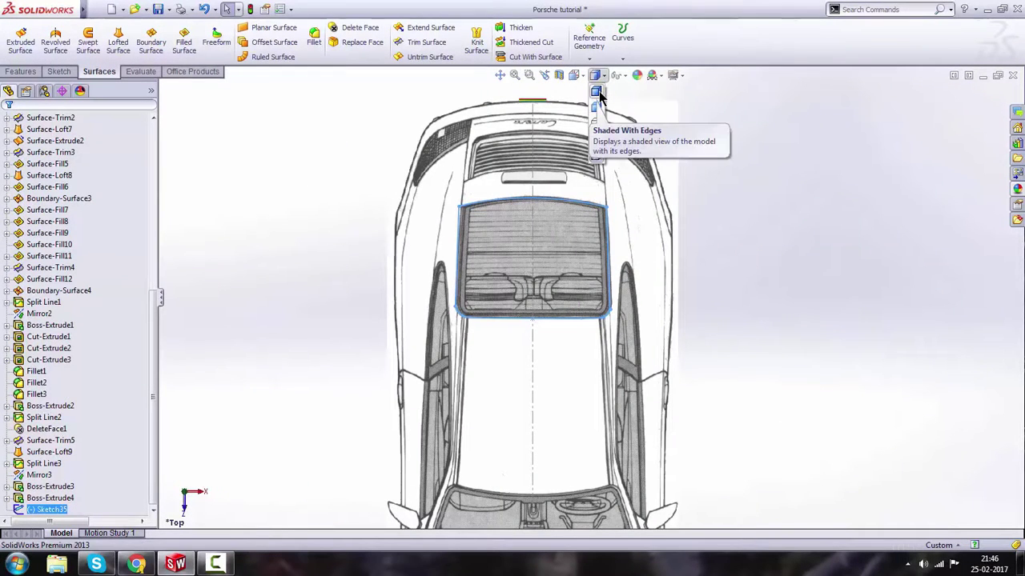
pyautogui.click(597, 93)
pyautogui.scroll(-3, 585, 354)
pyautogui.moveTo(585, 355)
pyautogui.mouseDown(button='middle')
pyautogui.moveTo(350, 344)
pyautogui.moveTo(386, 486)
pyautogui.moveTo(453, 450)
pyautogui.mouseUp(button='middle')
pyautogui.scroll(-3, 678, 364)
pyautogui.moveTo(616, 365)
pyautogui.mouseDown(button='middle')
pyautogui.moveTo(585, 315)
pyautogui.moveTo(611, 373)
pyautogui.mouseUp(button='middle')
pyautogui.scroll(-2, 552, 414)
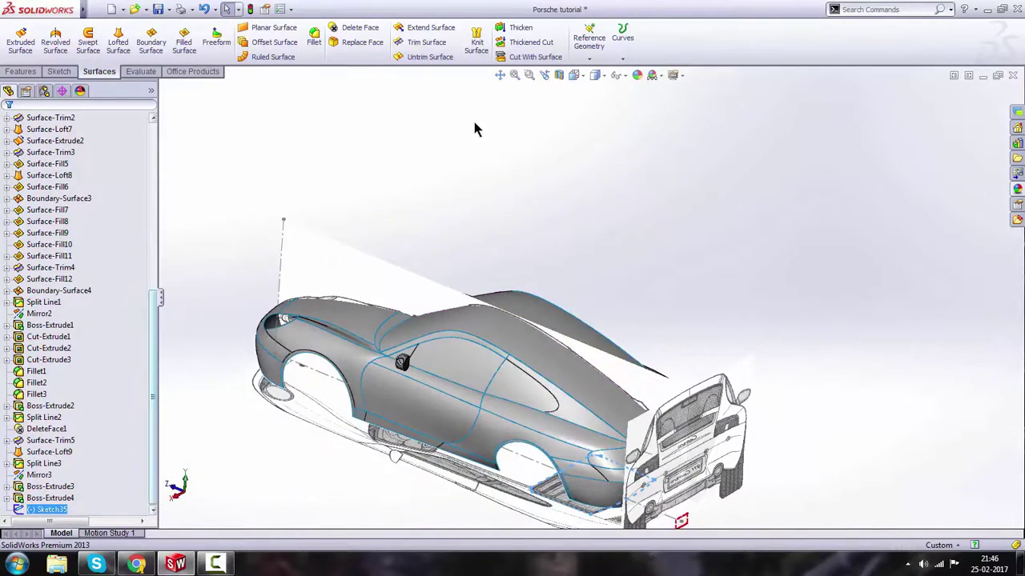
# - Create a projection split line from the rear window sketch on the two roof faces on either side of the centreline
pyautogui.click(622, 60)
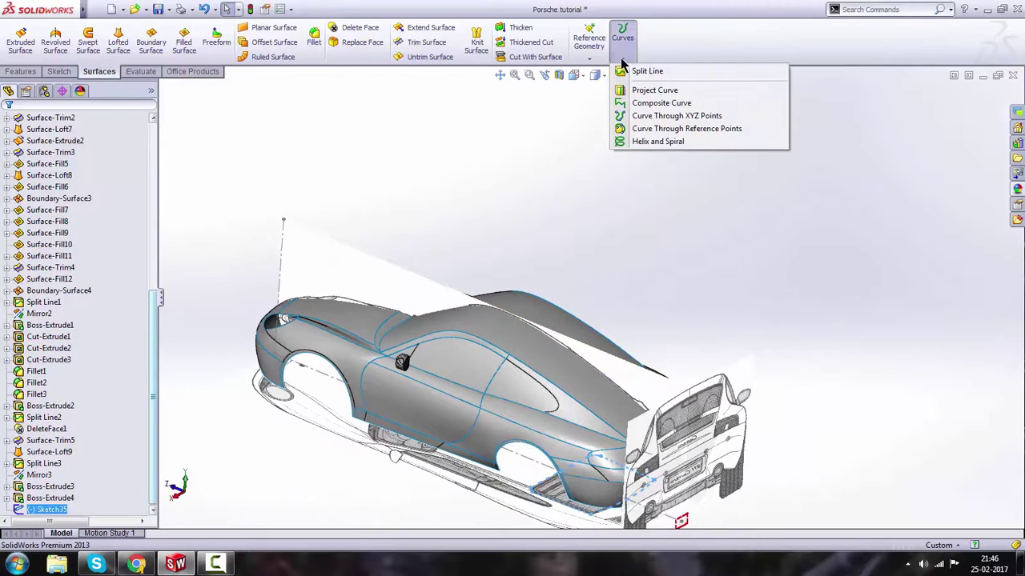
pyautogui.click(647, 70)
pyautogui.scroll(4, 608, 403)
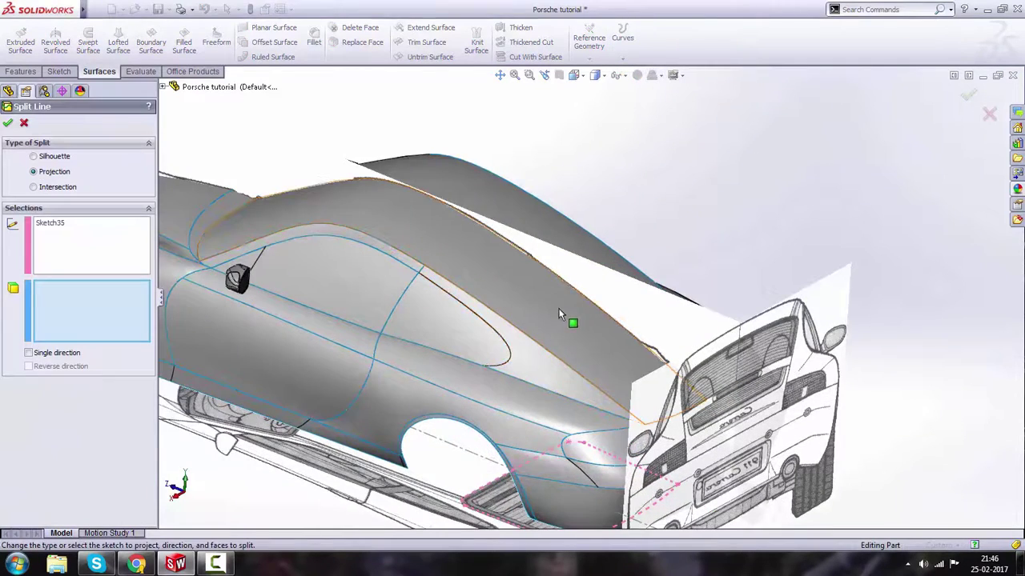
pyautogui.click(558, 309)
pyautogui.moveTo(559, 308); pyautogui.dragTo(646, 292, button='middle')
pyautogui.click(567, 289)
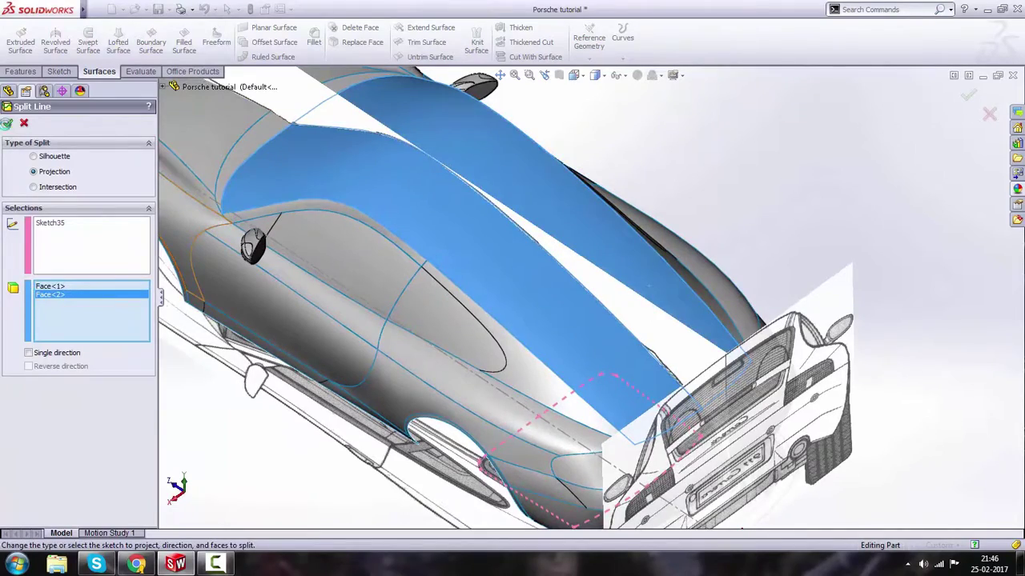
pyautogui.click(6, 123)
pyautogui.moveTo(553, 344); pyautogui.dragTo(556, 264, button='middle')
pyautogui.click(622, 36)
pyautogui.click(785, 201)
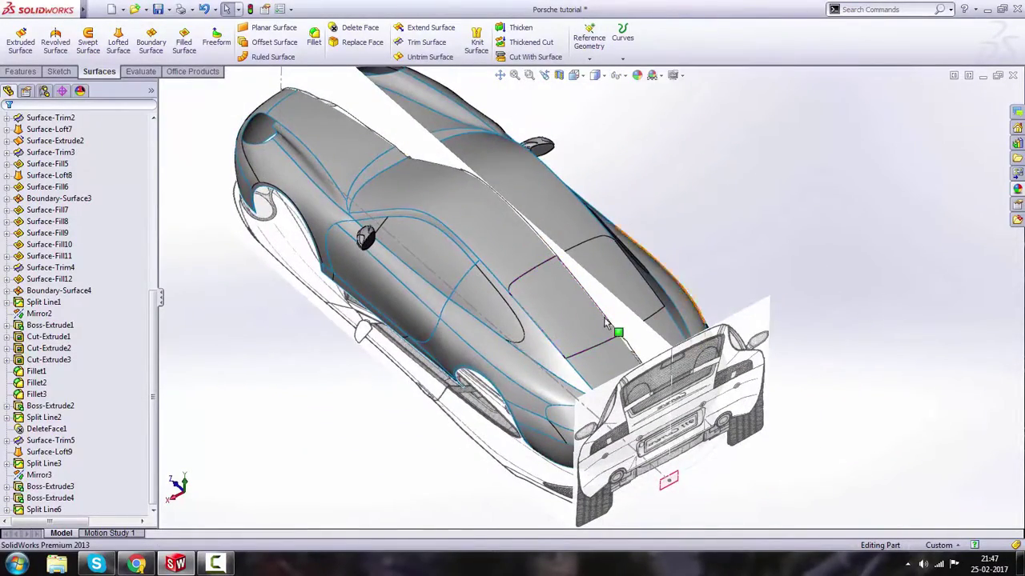
pyautogui.scroll(-2, 604, 320)
pyautogui.moveTo(569, 328); pyautogui.dragTo(531, 297, button='middle')
pyautogui.scroll(3, 574, 324)
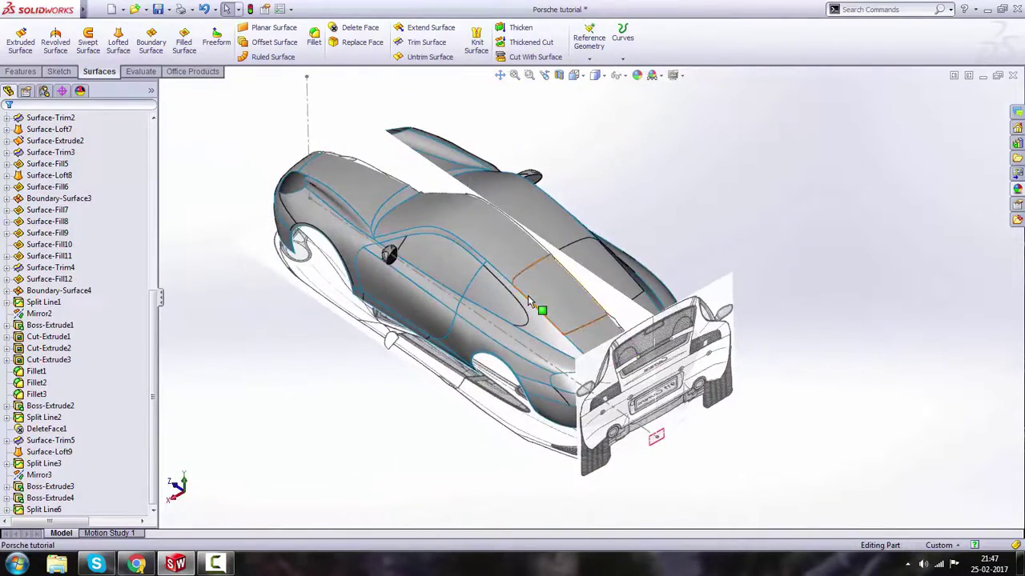
# - Show the model from the back and start a new sketch on Plane1
pyautogui.press('space')
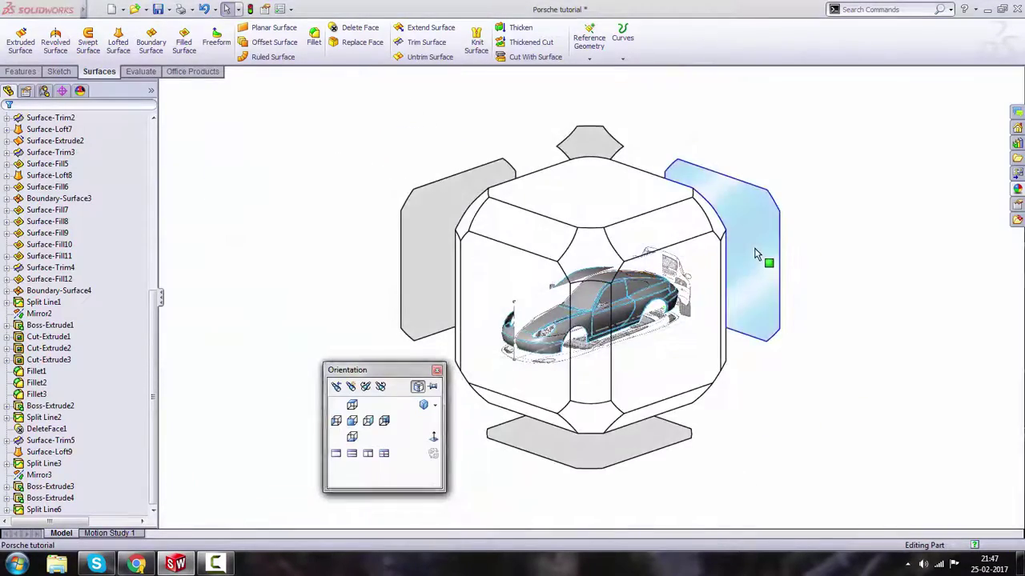
pyautogui.click(755, 255)
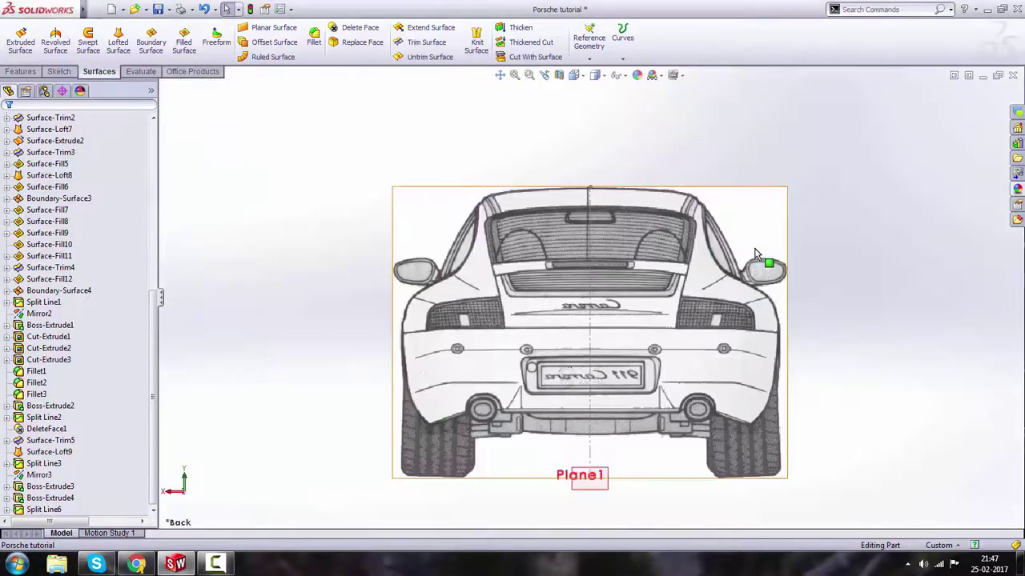
pyautogui.scroll(-3, 589, 282)
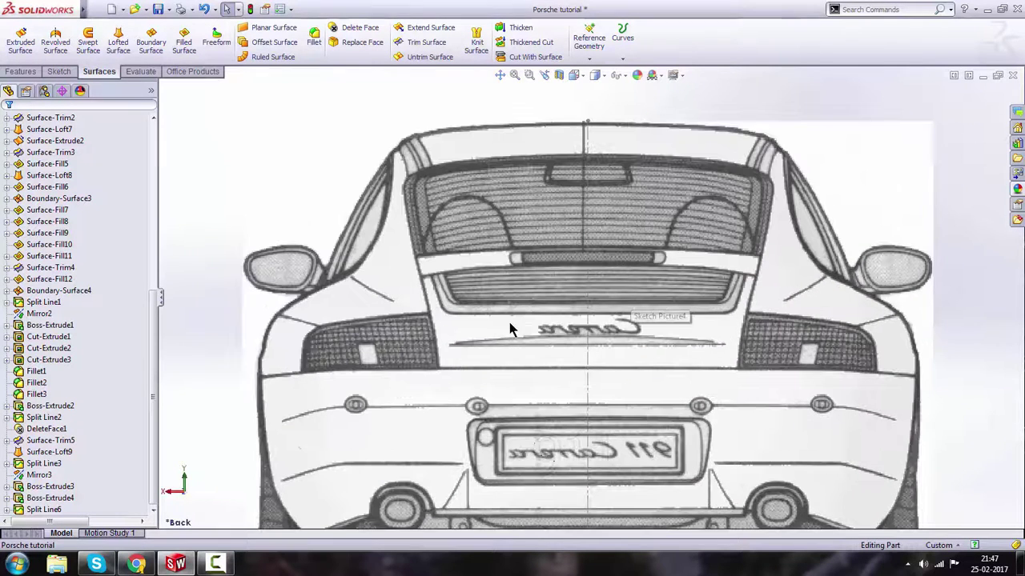
pyautogui.moveTo(155, 359); pyautogui.dragTo(155, 181)
pyautogui.click(44, 292)
pyautogui.click(37, 269)
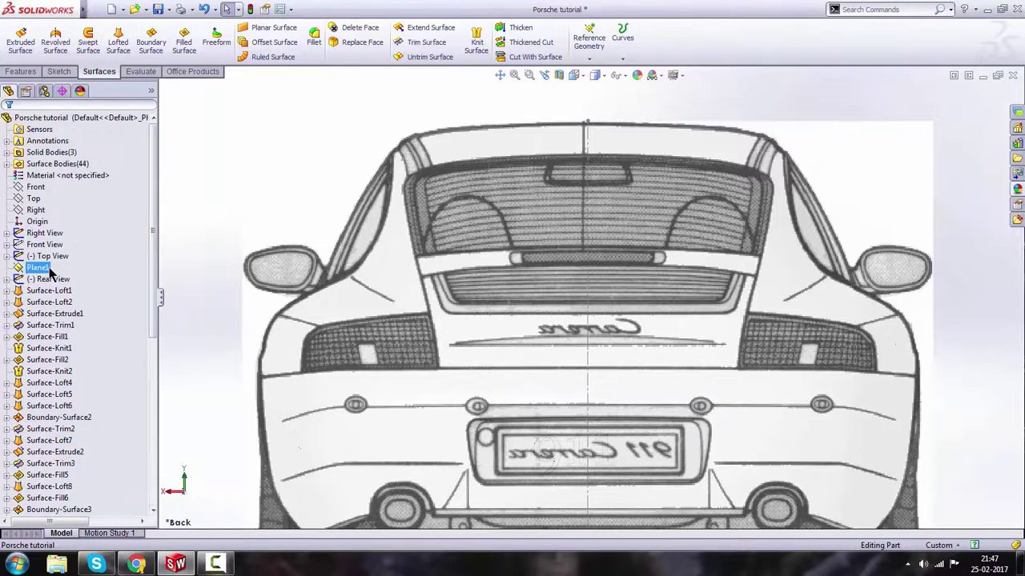
pyautogui.click(38, 270)
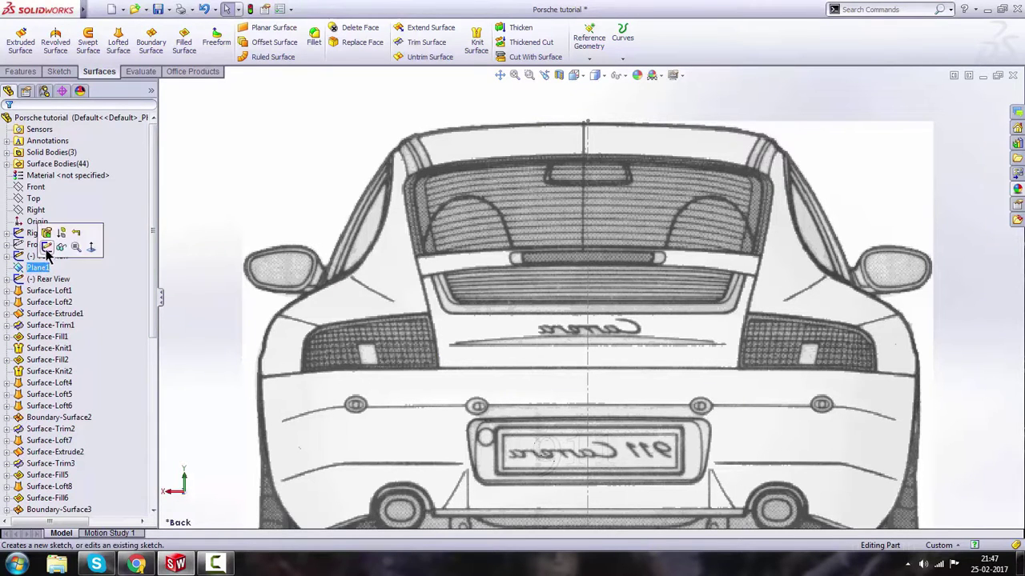
pyautogui.click(44, 247)
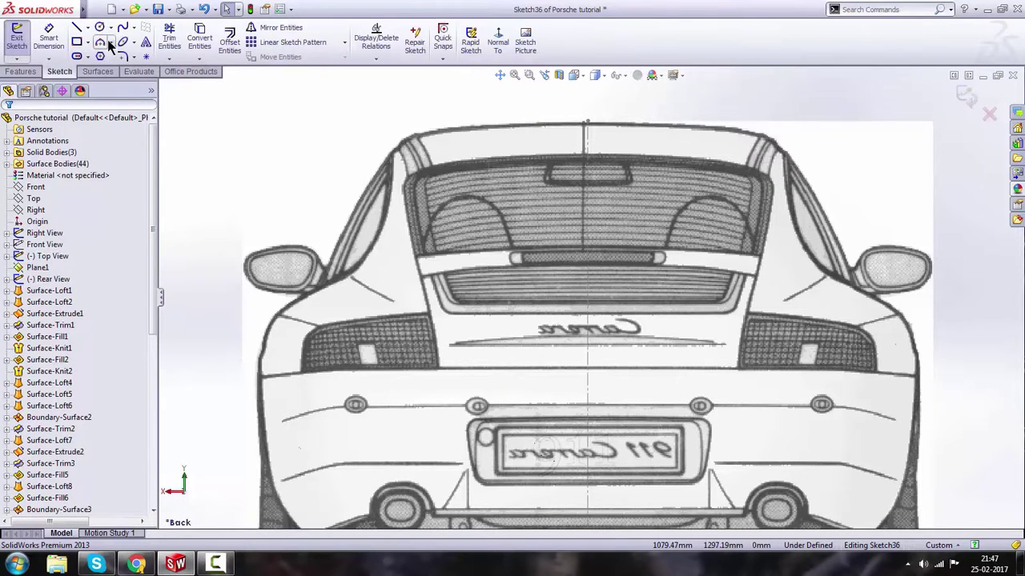
# - Draw a horizontal centerpoint slot over the blueprint's brake-light strip, centred on the centreline, about 365 mm between arc centres and 30 mm wide
pyautogui.scroll(-10, 581, 268)
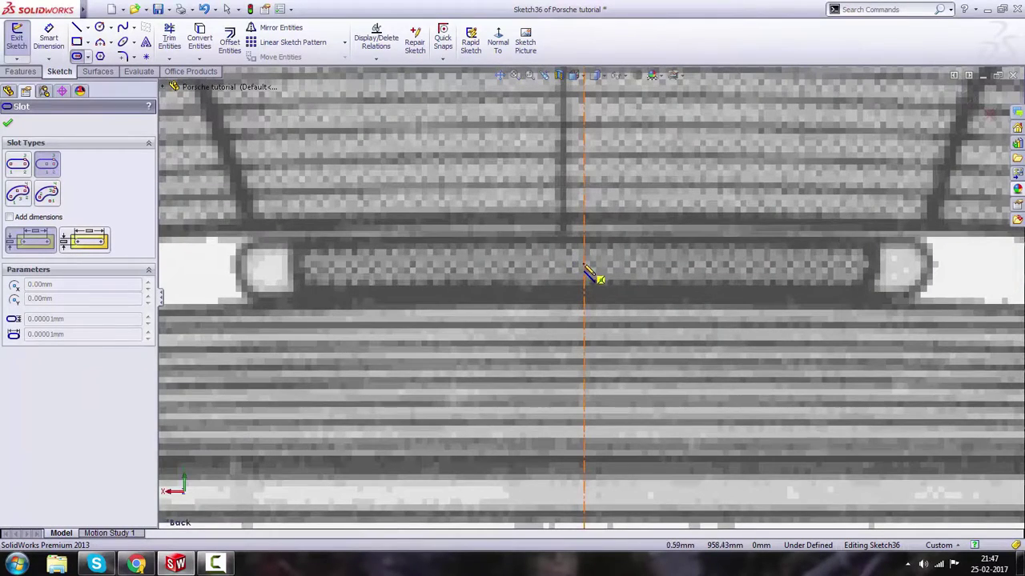
pyautogui.click(583, 261)
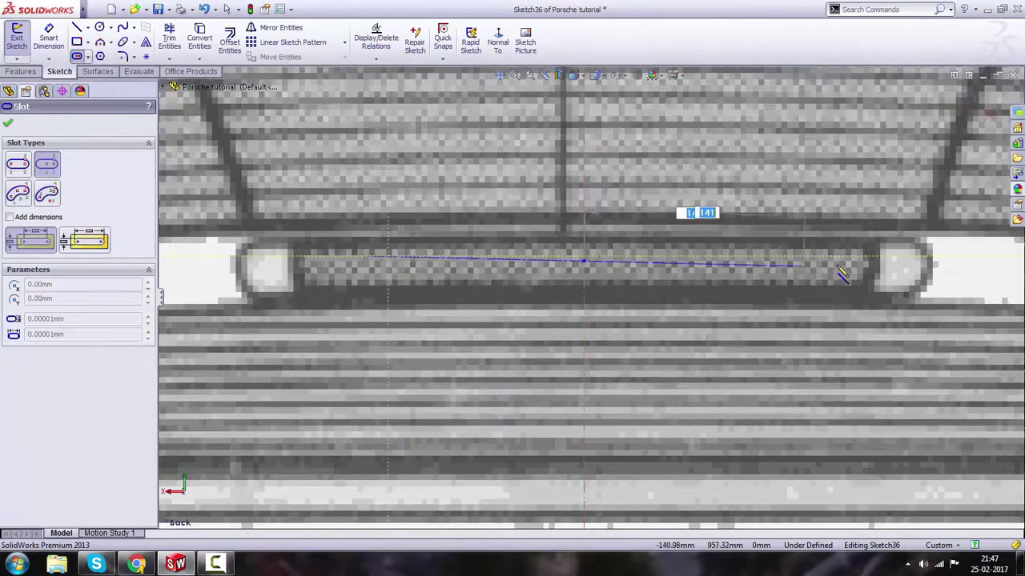
pyautogui.click(901, 262)
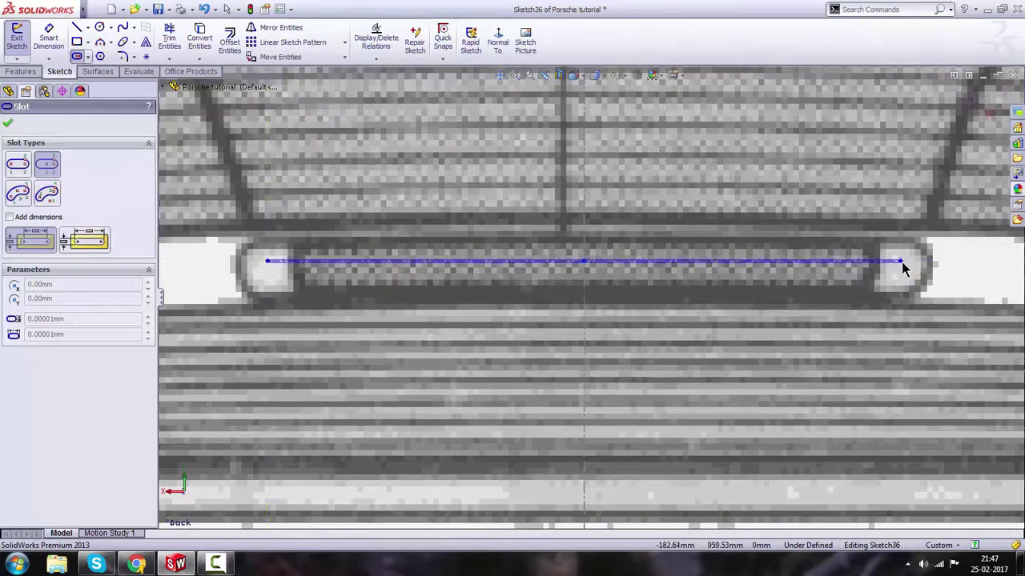
pyautogui.click(918, 299)
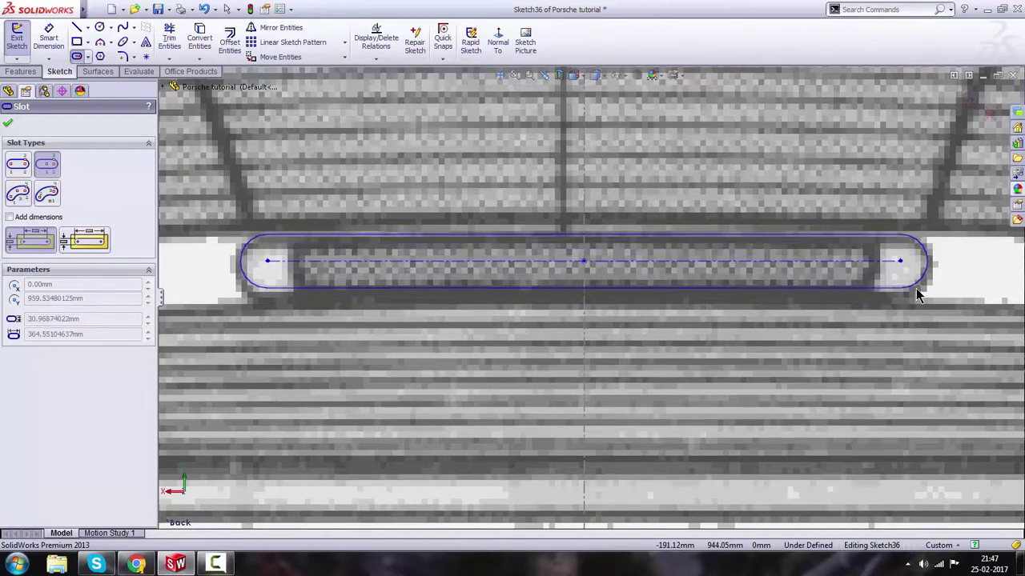
pyautogui.click(920, 297)
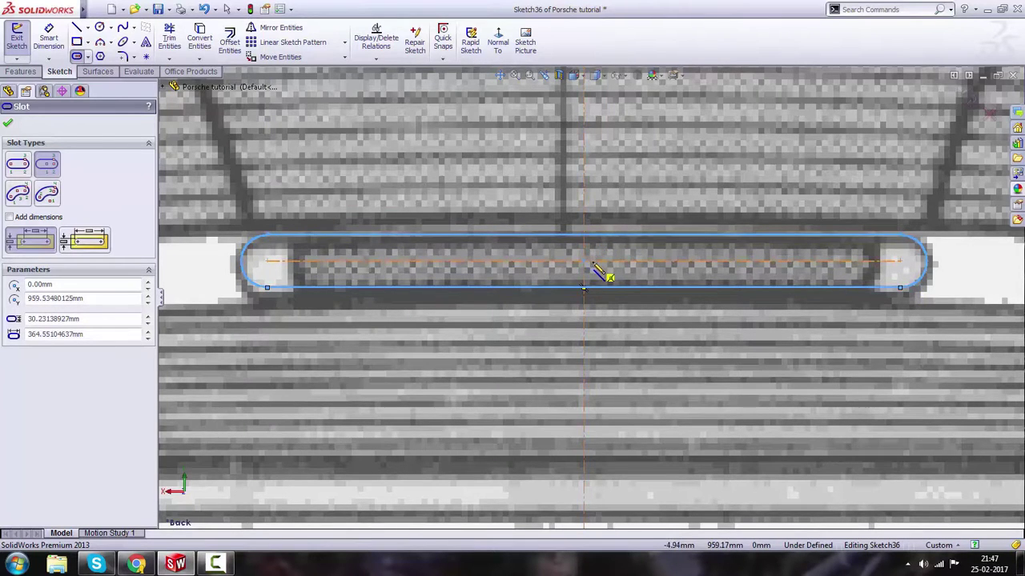
pyautogui.press('Escape')
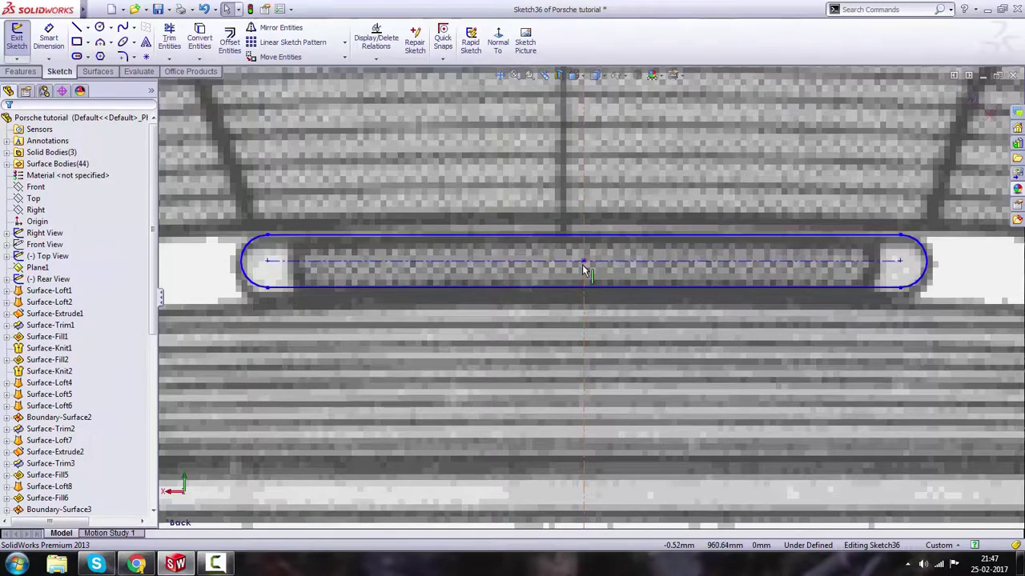
# - Shift the slot slightly down to a centre height of about 957 mm and stretch it to about 368 mm to match the blueprint strip
pyautogui.scroll(2, 589, 276)
pyautogui.scroll(-2, 587, 284)
pyautogui.scroll(5, 577, 283)
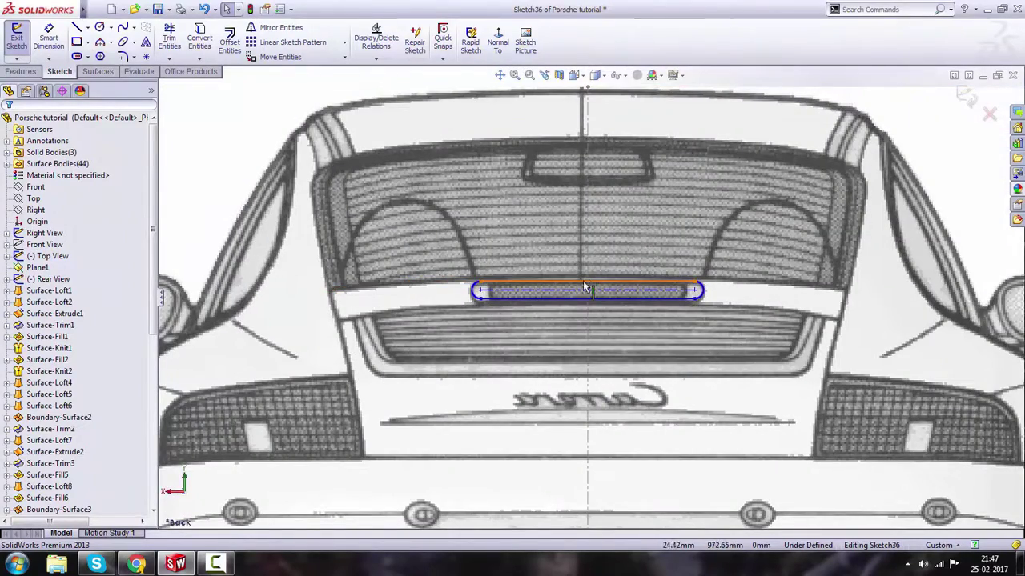
pyautogui.scroll(-8, 584, 290)
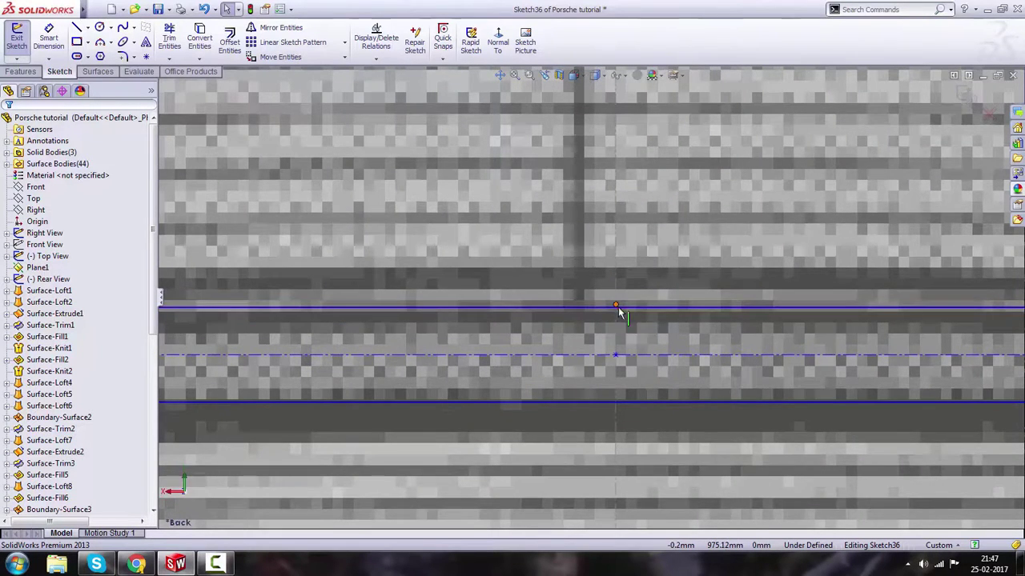
pyautogui.scroll(8, 618, 312)
pyautogui.scroll(-2, 560, 320)
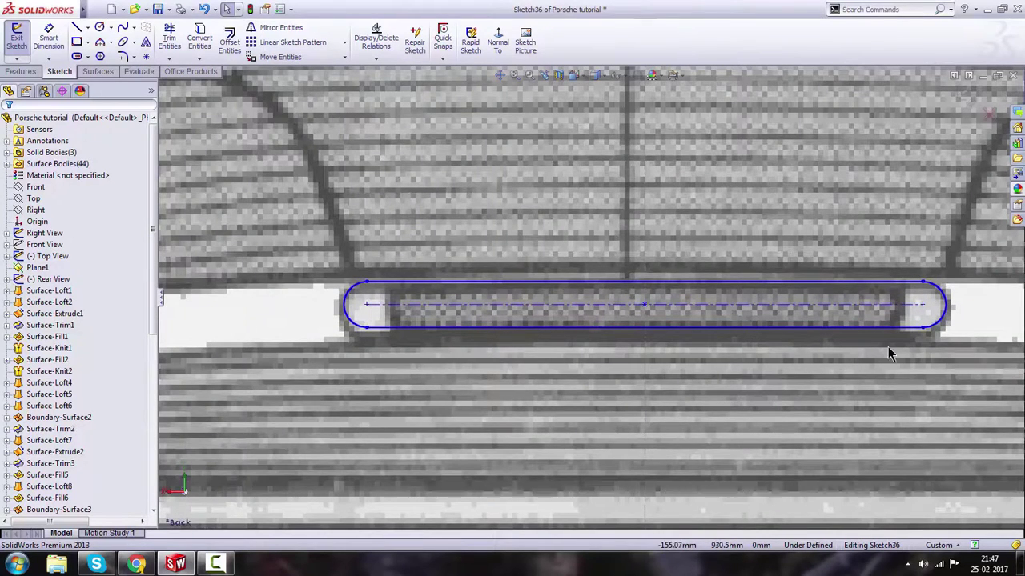
pyautogui.click(922, 329)
pyautogui.moveTo(927, 338); pyautogui.dragTo(928, 335)
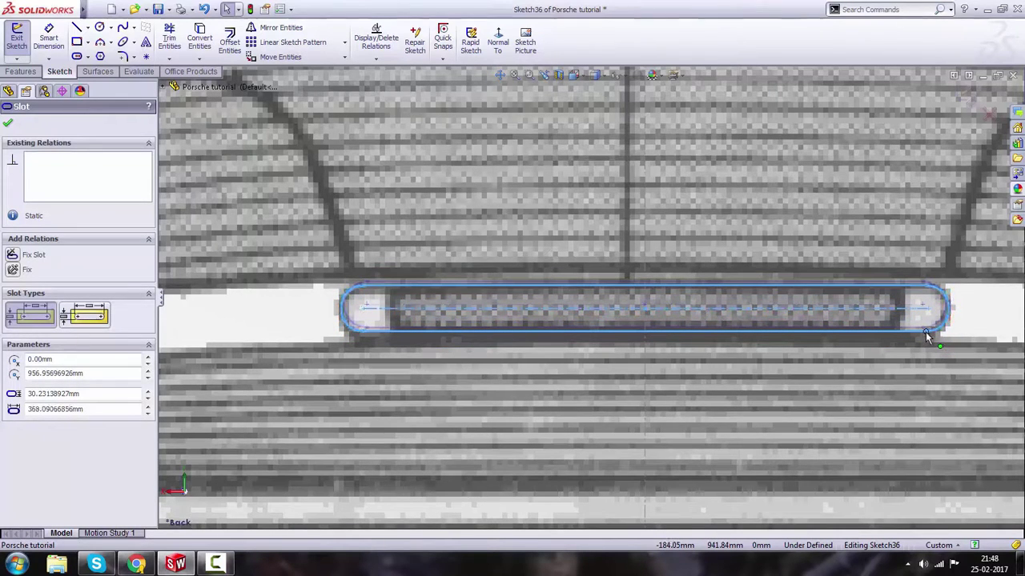
pyautogui.scroll(5, 597, 346)
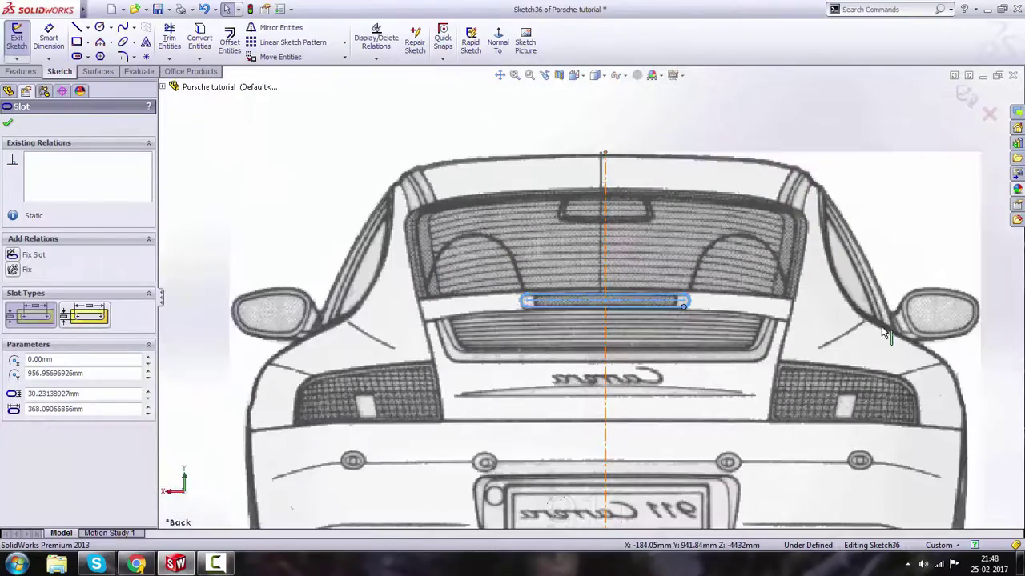
pyautogui.click(1003, 335)
# - Finish and exit the brake-light slot sketch
pyautogui.scroll(-2, 532, 299)
pyautogui.scroll(4, 633, 302)
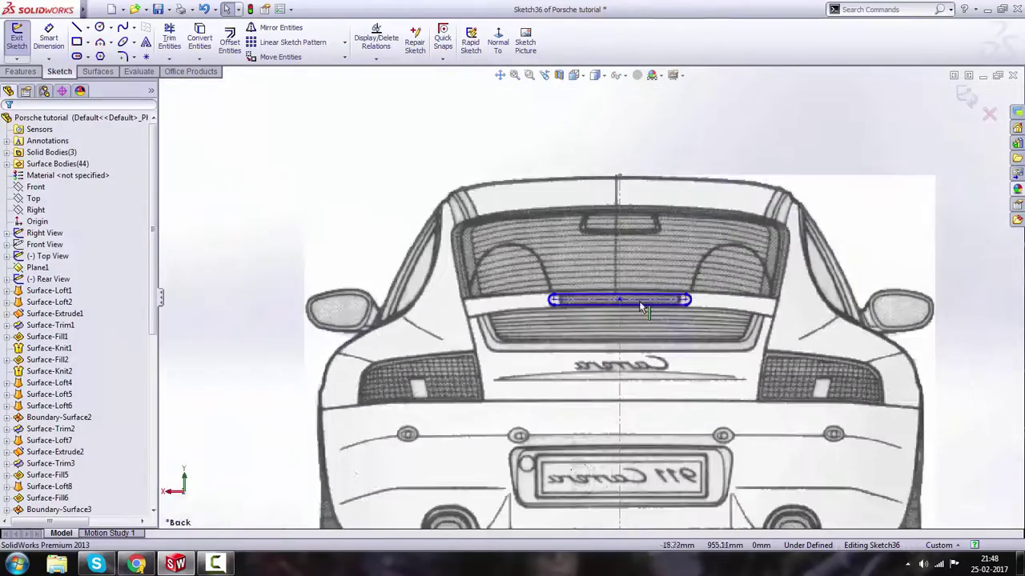
pyautogui.moveTo(585, 304); pyautogui.dragTo(701, 317, button='middle')
pyautogui.moveTo(686, 290)
pyautogui.mouseDown(button='middle')
pyautogui.moveTo(723, 331)
pyautogui.moveTo(707, 348)
pyautogui.moveTo(705, 330)
pyautogui.mouseUp(button='middle')
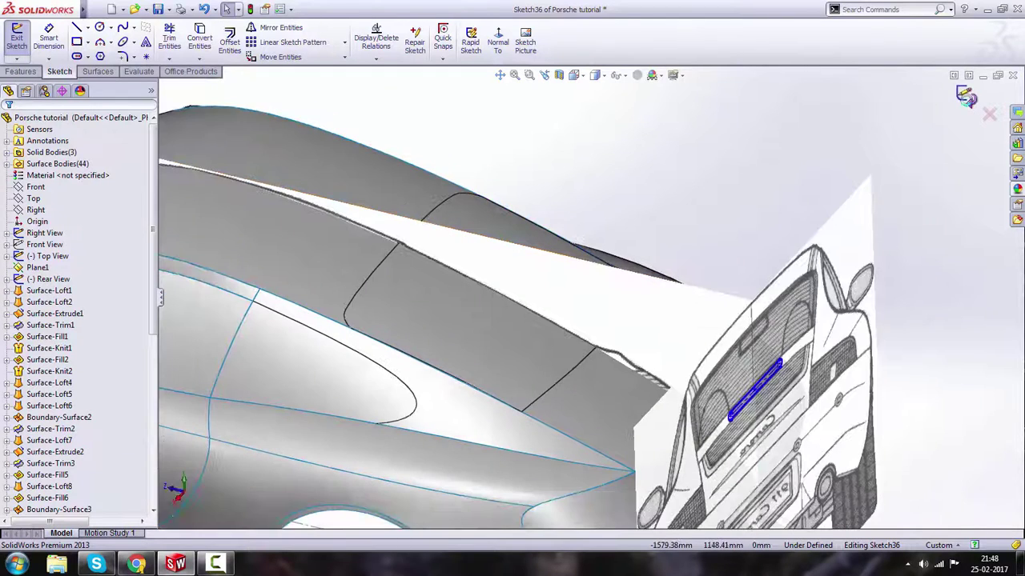
pyautogui.click(967, 96)
# - Trim both roof surface halves with the brake-light slot sketch, removing the region inside the slot on each side
pyautogui.click(21, 72)
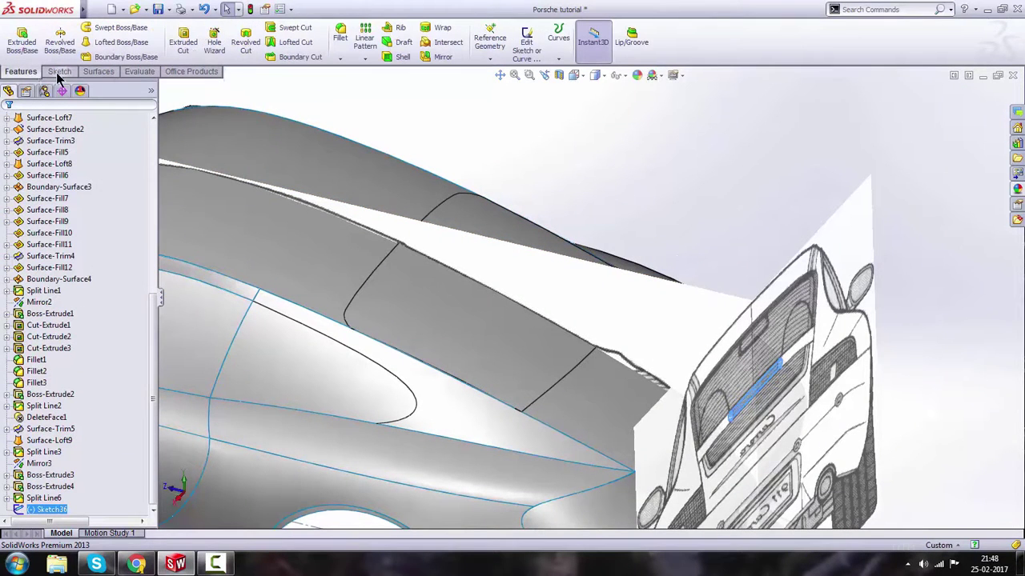
pyautogui.click(85, 73)
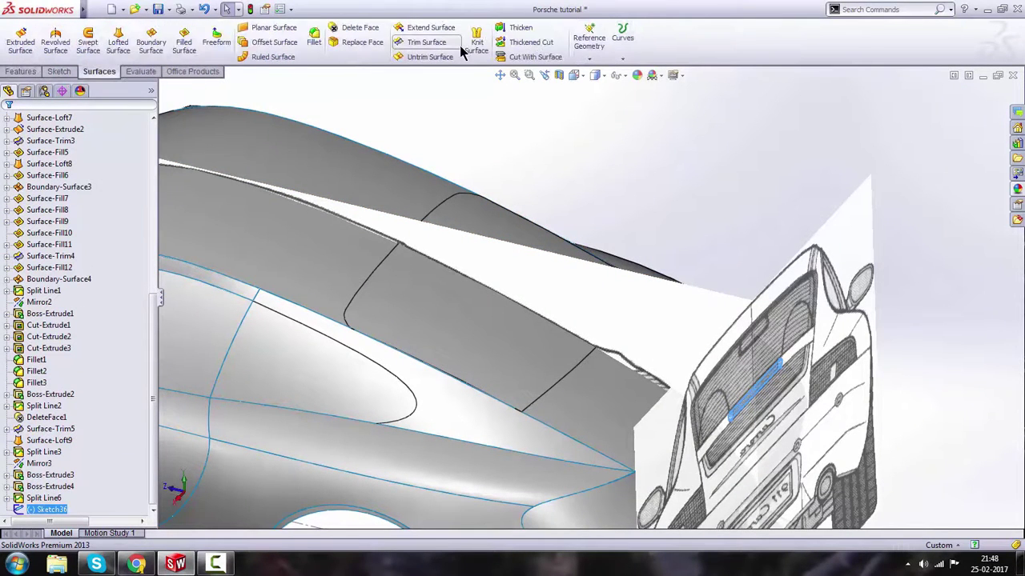
pyautogui.click(424, 43)
pyautogui.scroll(-3, 608, 385)
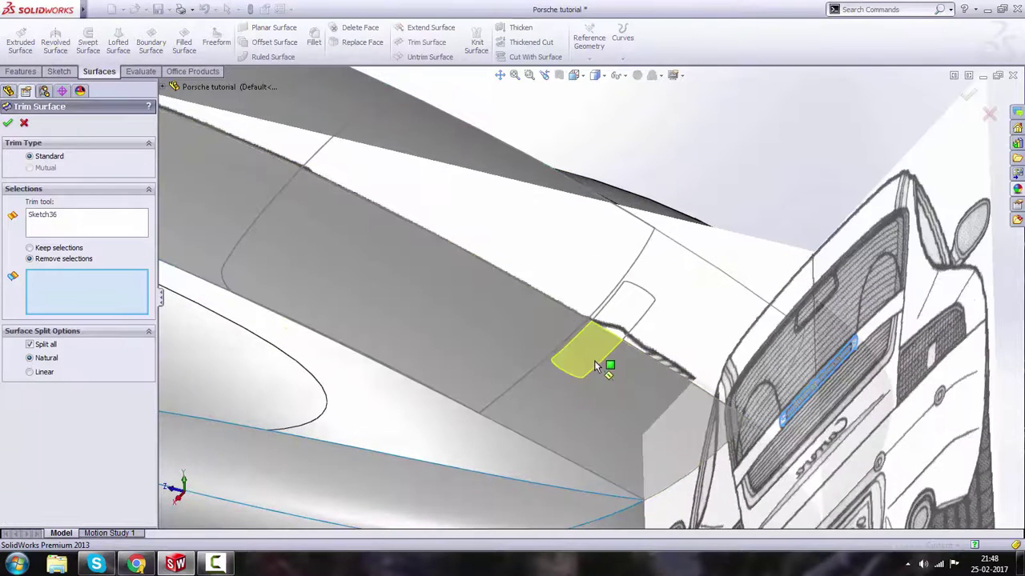
pyautogui.click(592, 355)
pyautogui.click(620, 309)
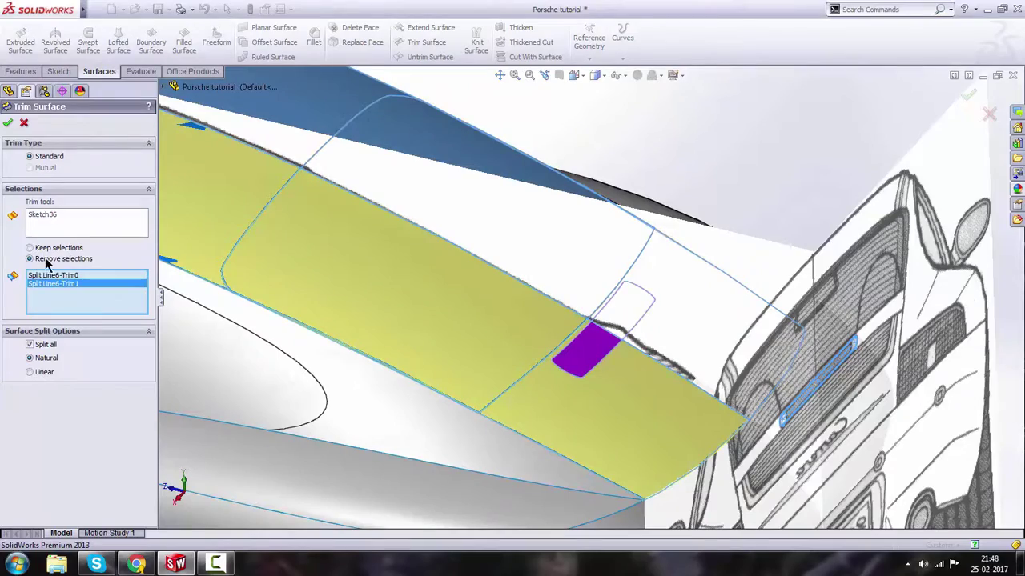
pyautogui.click(8, 124)
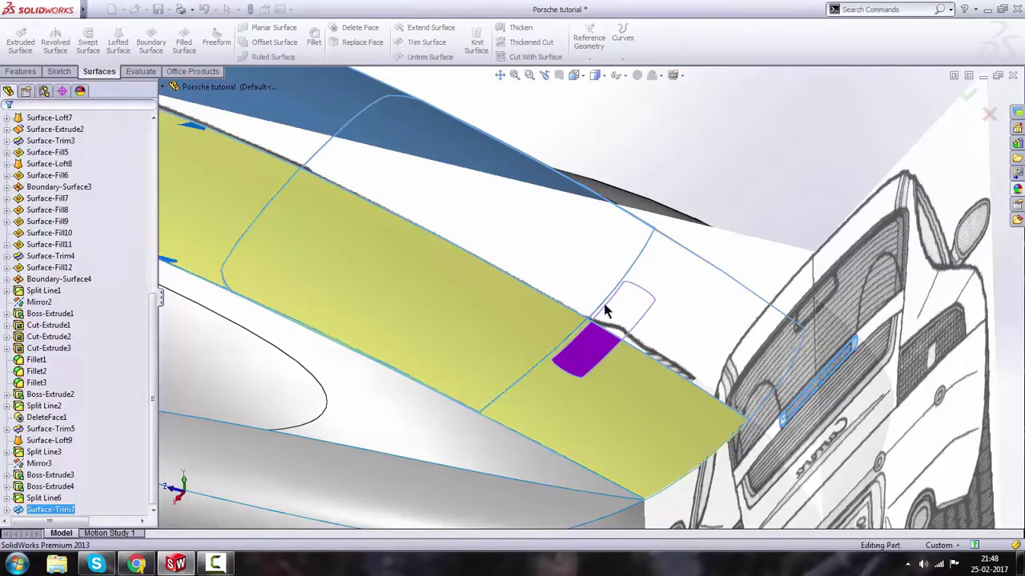
# - Show the car from the right side and start a 3D sketch with the Line tool
pyautogui.scroll(3, 605, 301)
pyautogui.scroll(-3, 631, 352)
pyautogui.moveTo(631, 352); pyautogui.dragTo(610, 284, button='middle')
pyautogui.click(600, 339)
pyautogui.scroll(-2, 598, 336)
pyautogui.scroll(-2, 596, 333)
pyautogui.moveTo(565, 336); pyautogui.dragTo(586, 281, button='middle')
pyautogui.press('space')
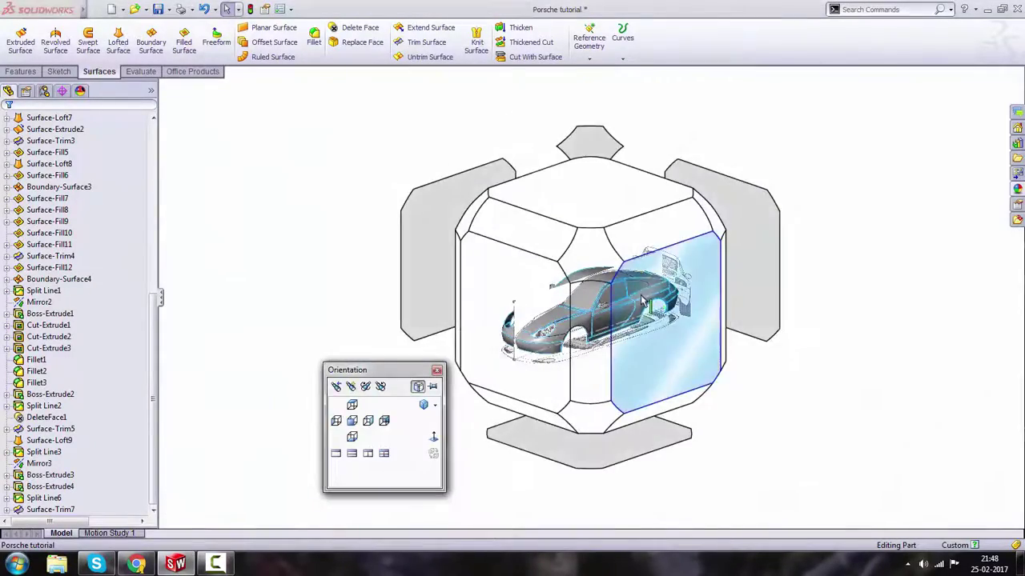
pyautogui.click(641, 300)
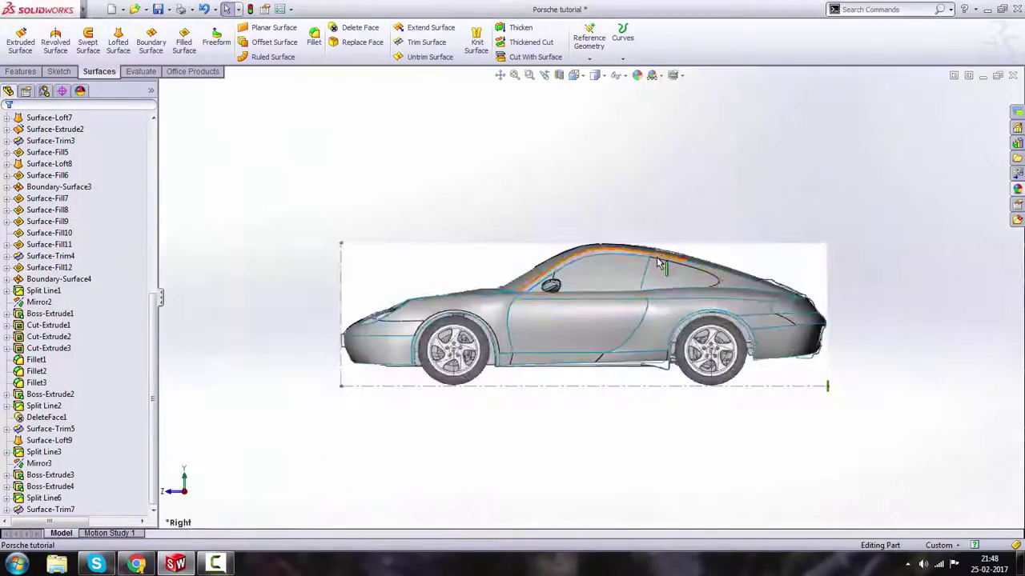
pyautogui.click(60, 72)
pyautogui.click(16, 58)
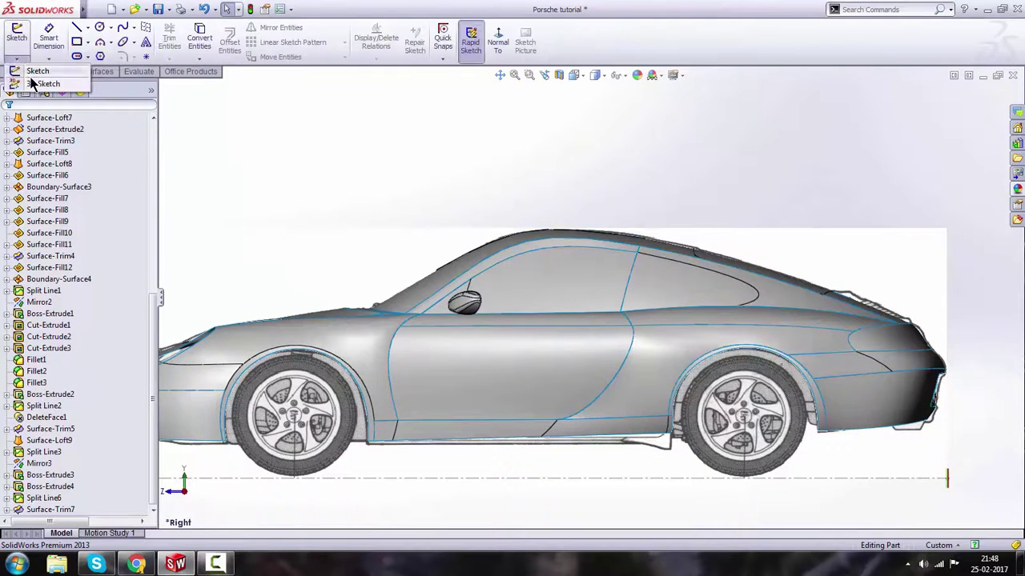
pyautogui.click(32, 84)
pyautogui.click(77, 27)
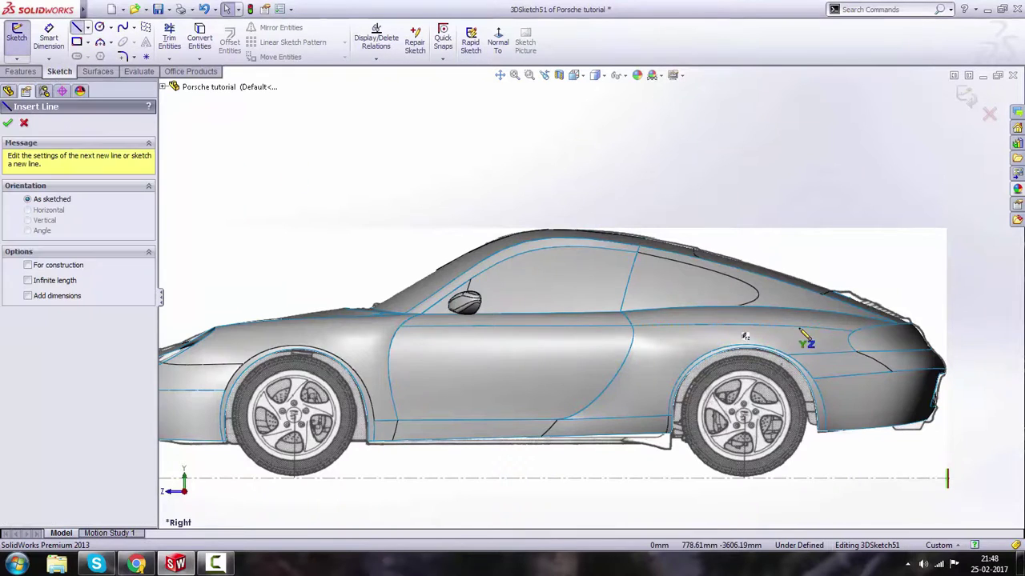
# - Draw a slanted line about 1141 mm long from the blueprint's lower rear endpoint up to the roof surface just ahead of the slot opening
pyautogui.scroll(-3, 800, 337)
pyautogui.scroll(3, 835, 354)
pyautogui.scroll(-4, 657, 300)
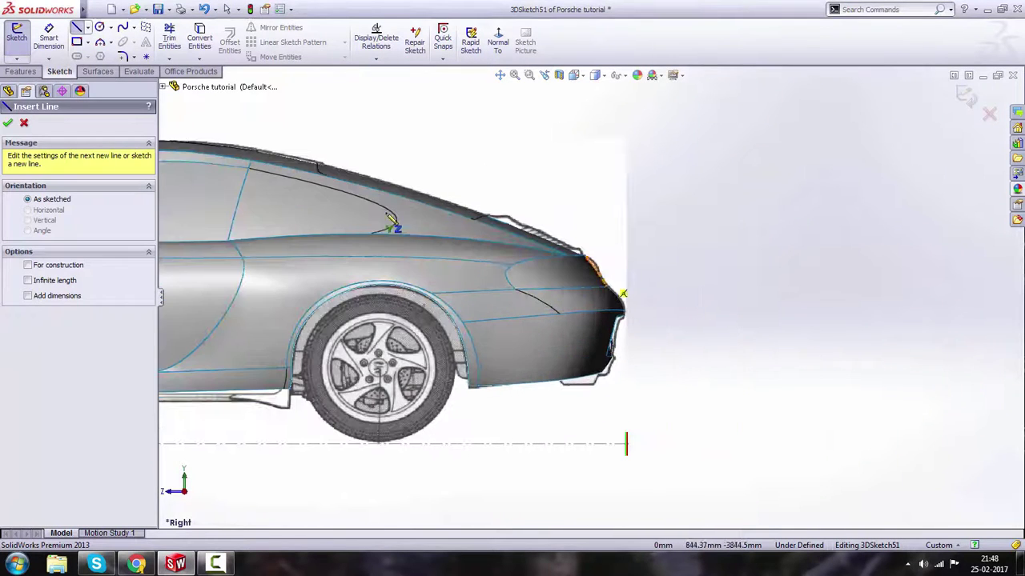
pyautogui.scroll(-2, 396, 232)
pyautogui.scroll(1, 512, 287)
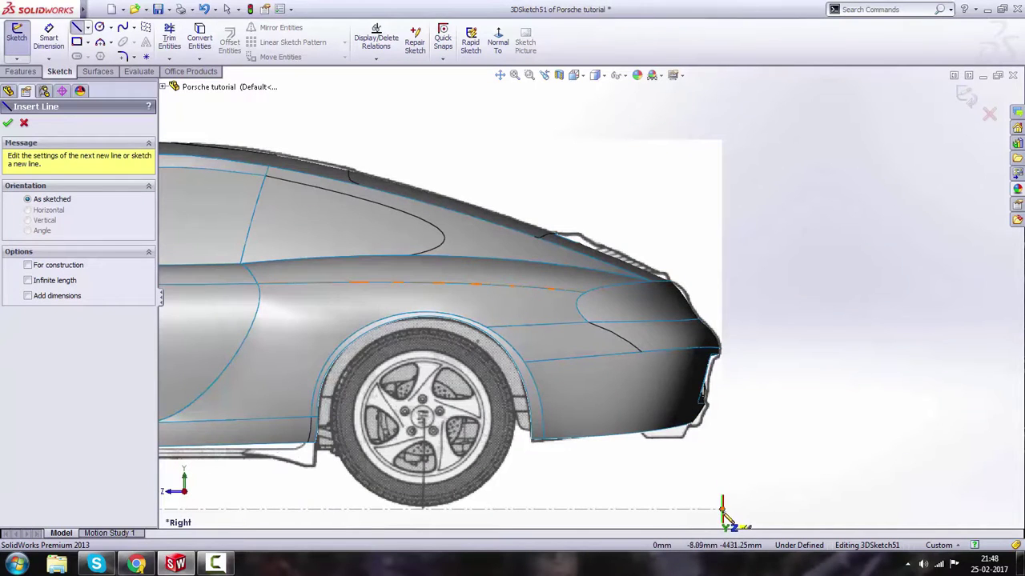
pyautogui.click(723, 511)
pyautogui.scroll(-3, 573, 264)
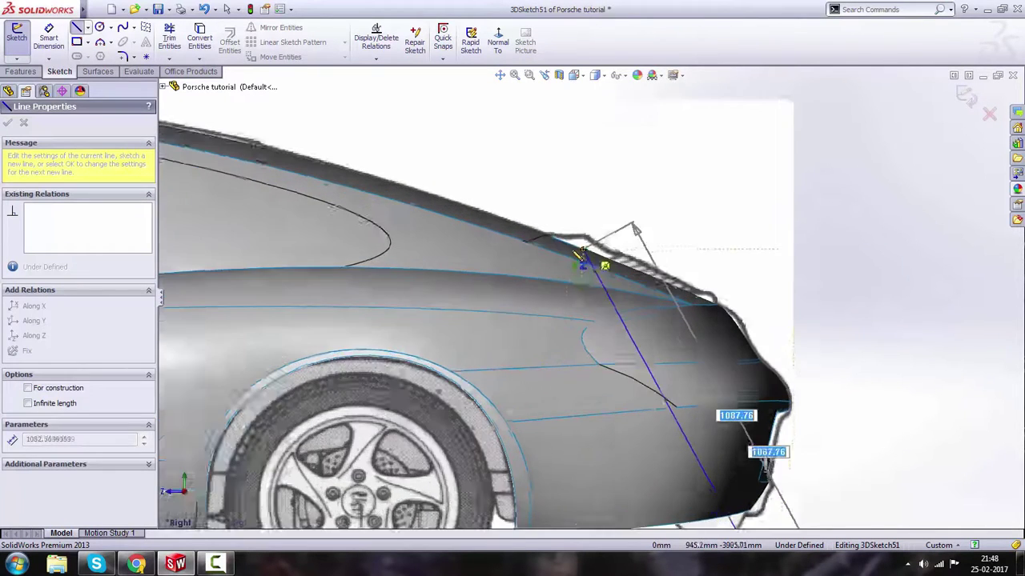
pyautogui.scroll(-5, 567, 264)
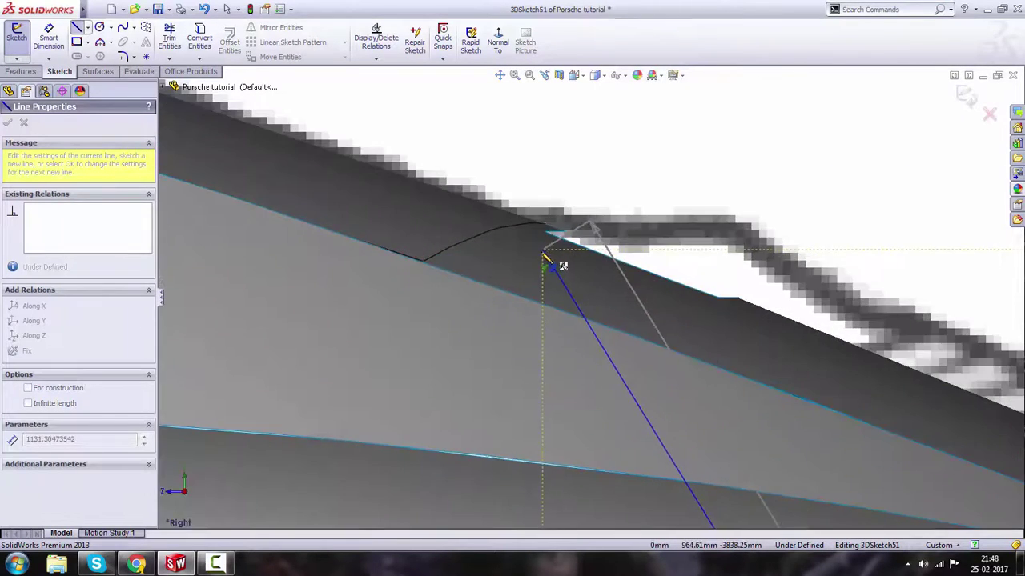
pyautogui.scroll(-3, 546, 268)
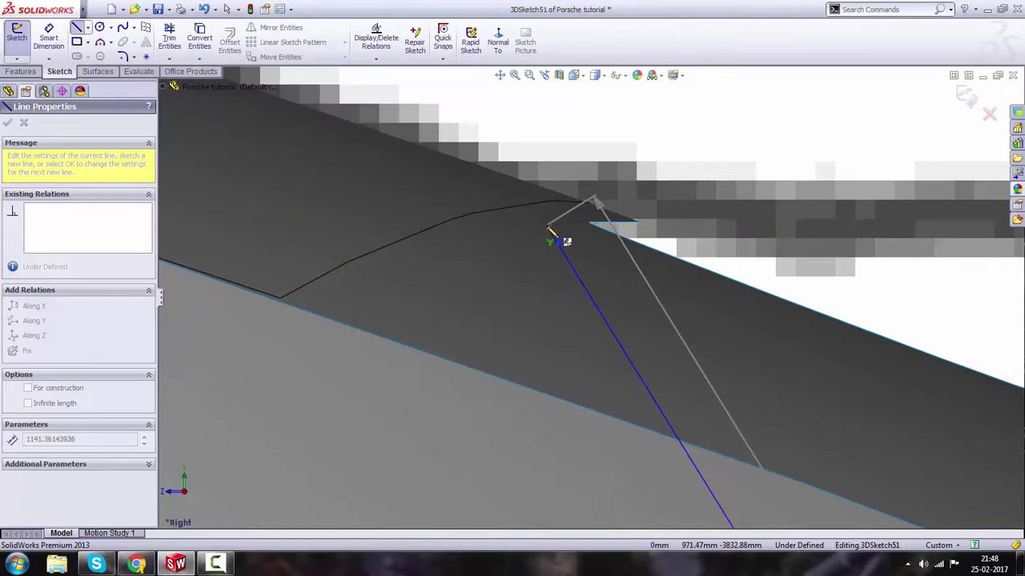
pyautogui.click(553, 237)
# - Add a line about 157 mm long along X from the slanted line's upper end and exit the 3D sketch
pyautogui.scroll(2, 620, 277)
pyautogui.moveTo(644, 288); pyautogui.dragTo(604, 277, button='middle')
pyautogui.scroll(6, 604, 277)
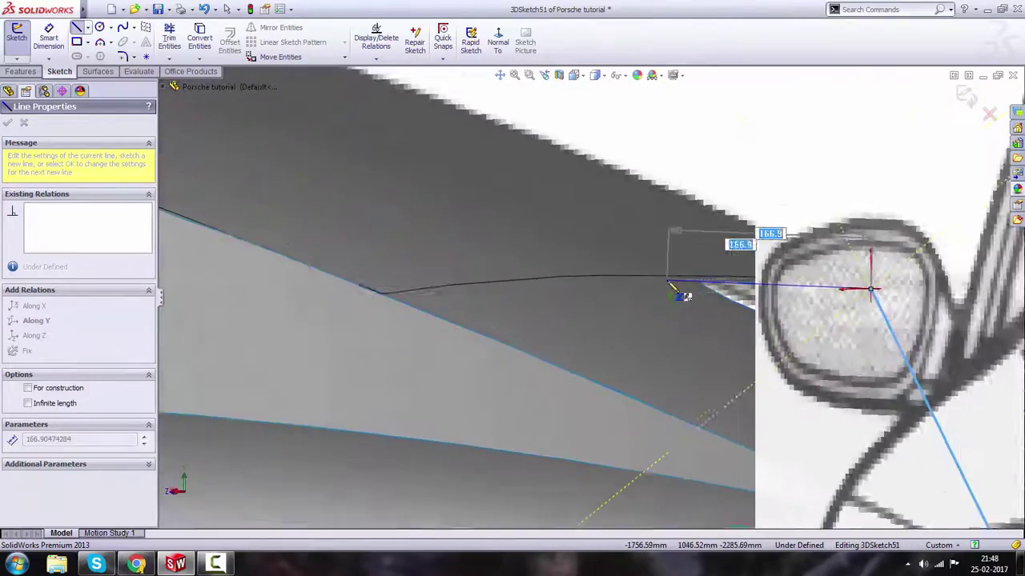
pyautogui.moveTo(737, 295); pyautogui.dragTo(673, 262, button='middle')
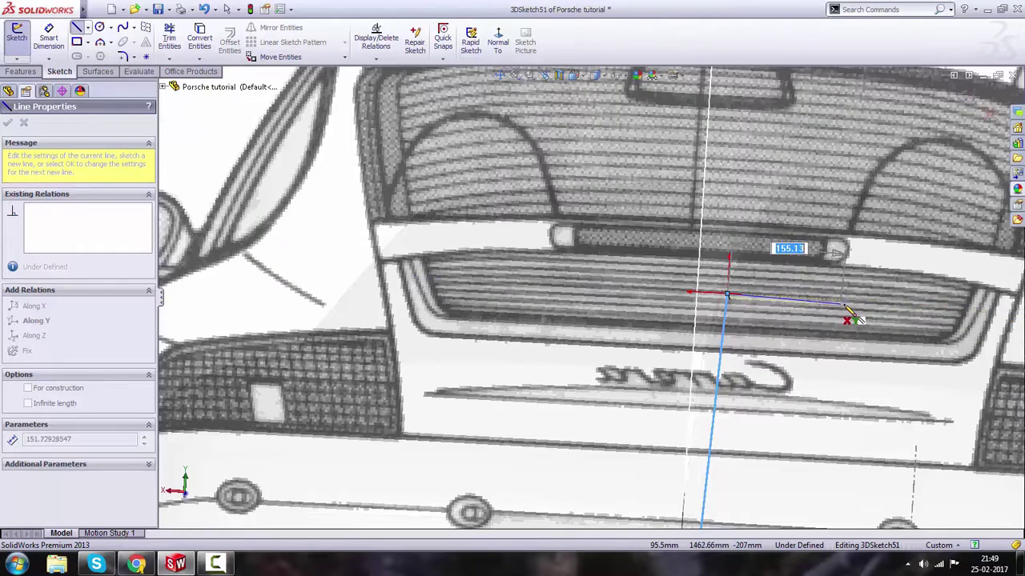
pyautogui.scroll(-2, 845, 314)
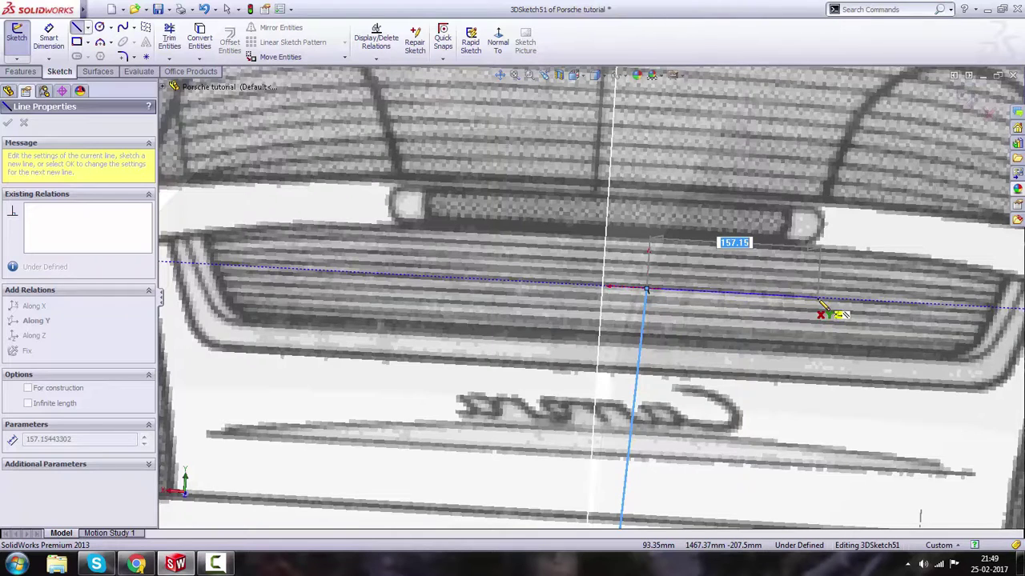
pyautogui.click(817, 300)
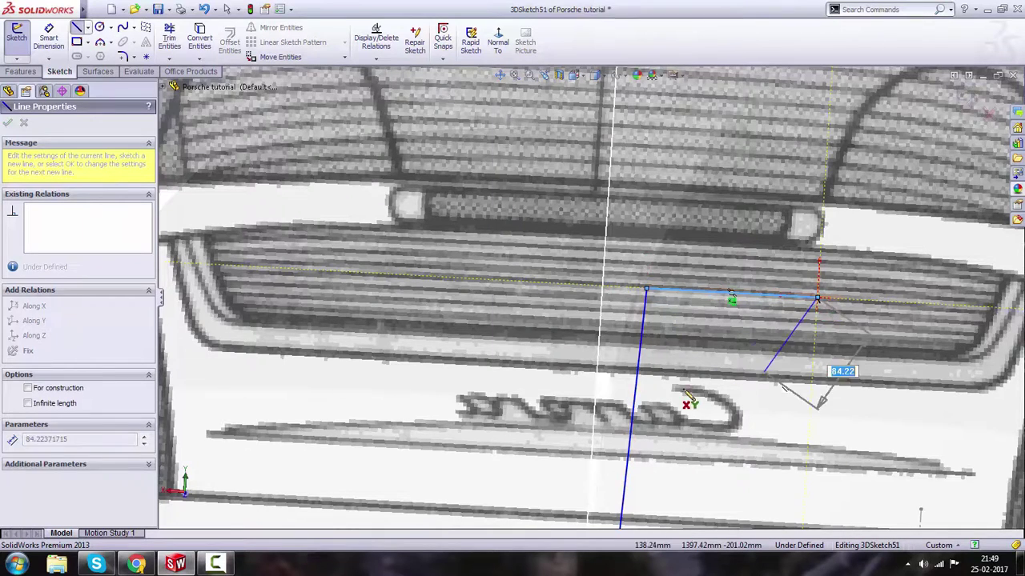
pyautogui.press('Escape')
pyautogui.scroll(5, 726, 388)
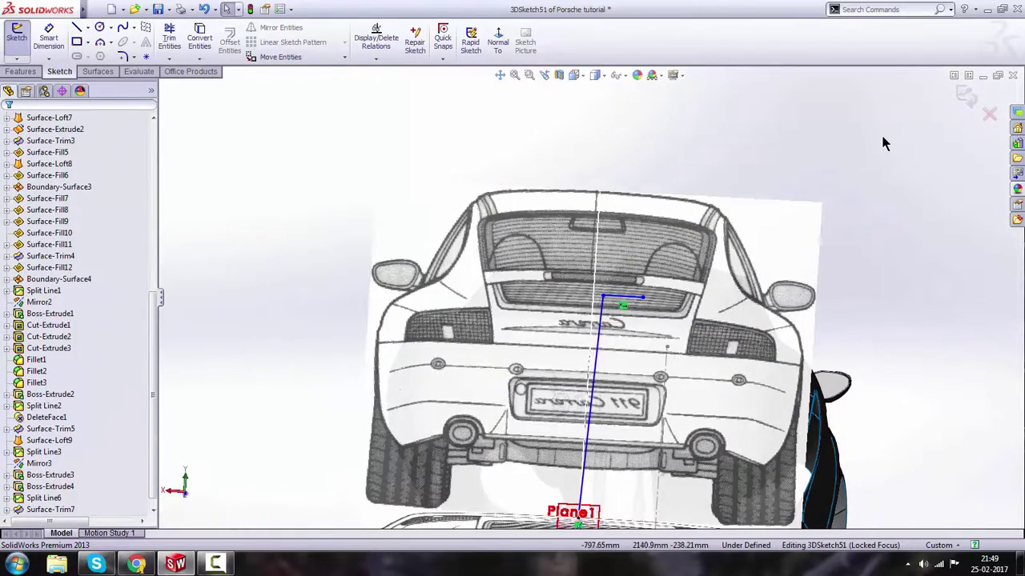
pyautogui.click(962, 98)
# - Start a new reference plane and set the slanted line's lower endpoint on the Right View sketch as first reference
pyautogui.moveTo(714, 281)
pyautogui.mouseDown(button='middle')
pyautogui.moveTo(727, 280)
pyautogui.moveTo(790, 337)
pyautogui.moveTo(792, 372)
pyautogui.mouseUp(button='middle')
pyautogui.scroll(3, 792, 368)
pyautogui.click(830, 200)
pyautogui.scroll(-2, 720, 408)
pyautogui.moveTo(725, 392); pyautogui.dragTo(770, 367, button='middle')
pyautogui.click(98, 71)
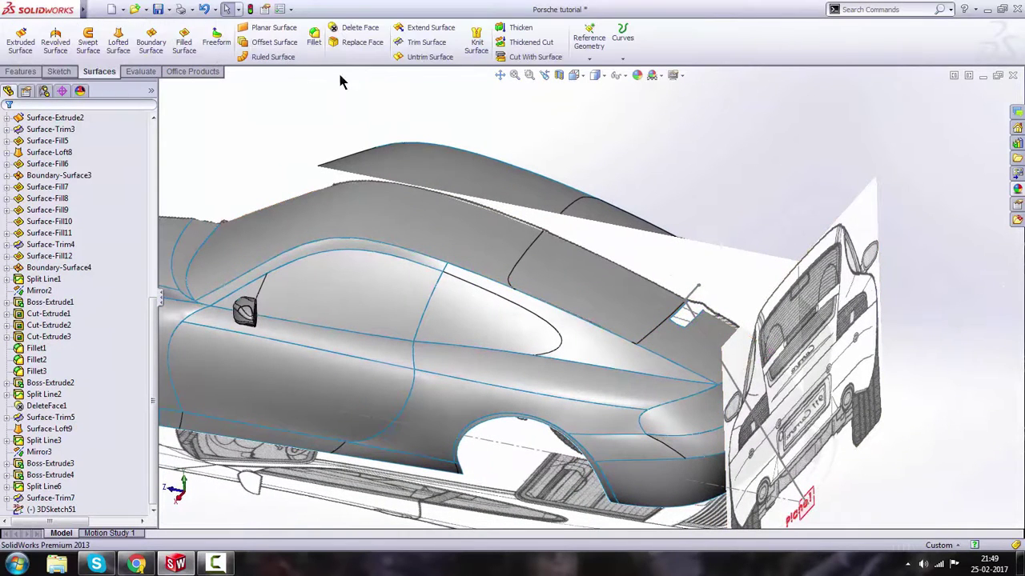
pyautogui.click(591, 59)
pyautogui.click(604, 71)
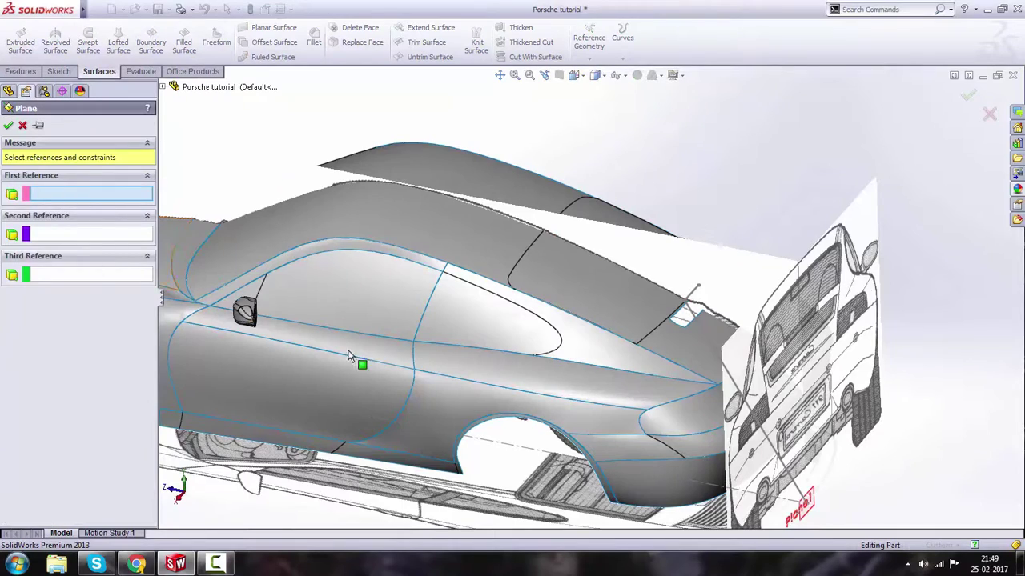
pyautogui.scroll(3, 468, 364)
pyautogui.scroll(-5, 696, 350)
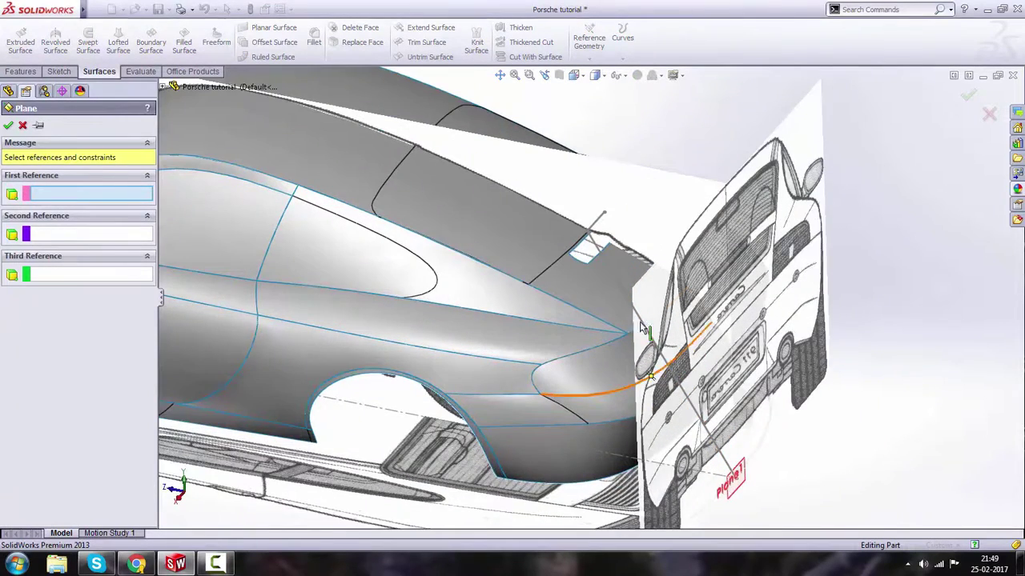
pyautogui.scroll(-3, 688, 360)
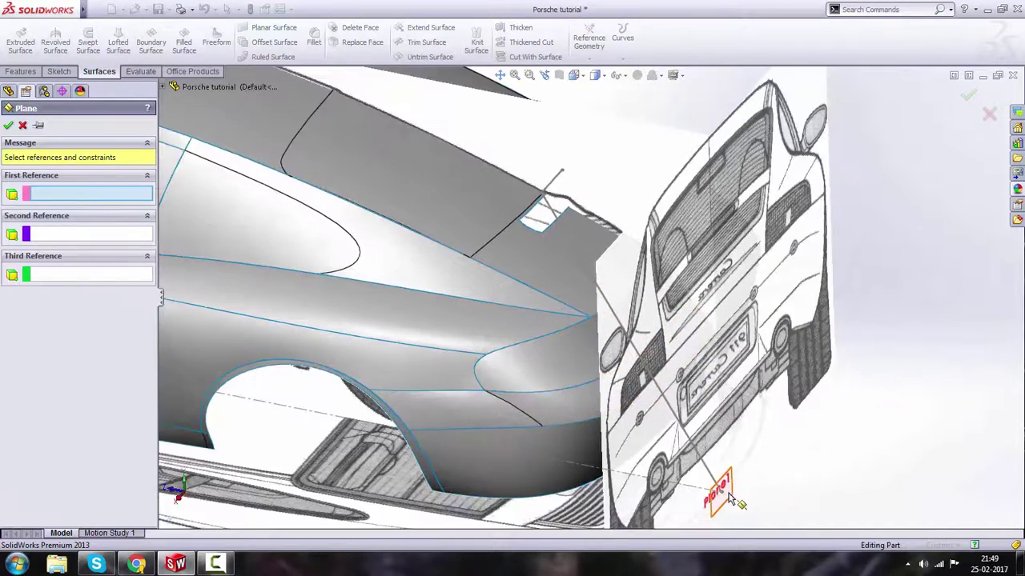
pyautogui.click(544, 196)
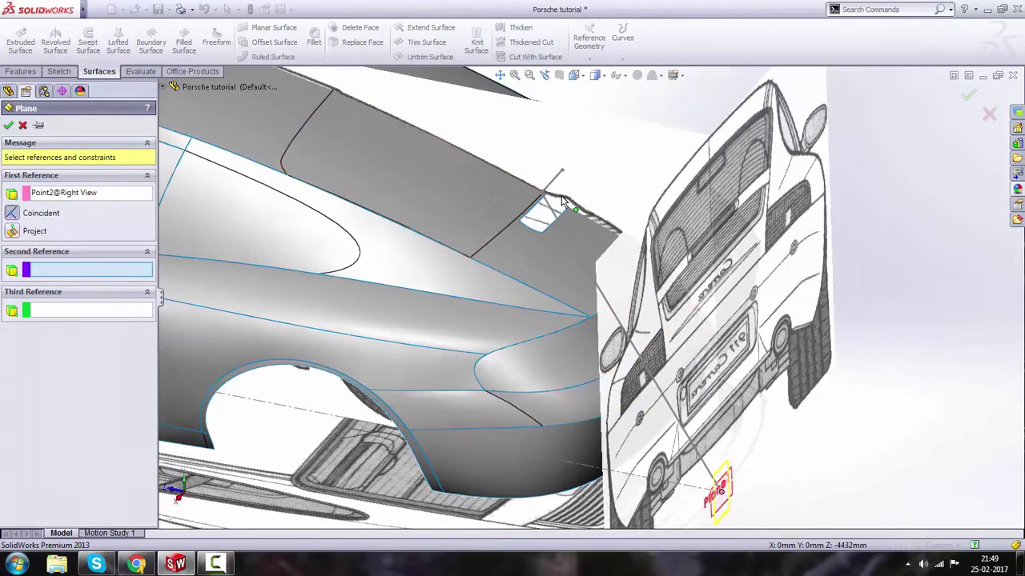
# - Use both endpoints of the short X-direction line as the second and third references and create the plane
pyautogui.scroll(-3, 544, 208)
pyautogui.click(533, 210)
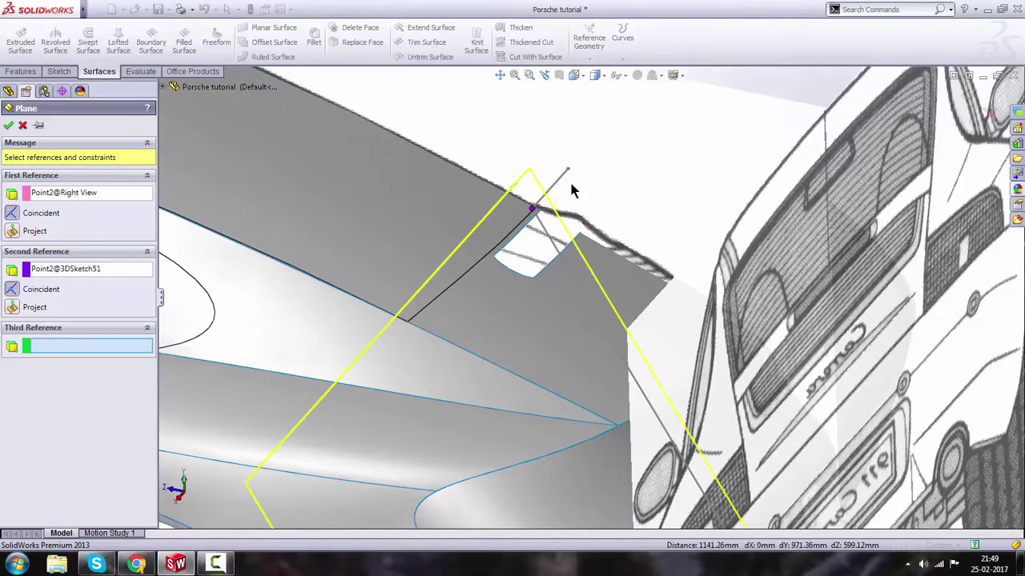
pyautogui.click(567, 173)
pyautogui.scroll(5, 572, 200)
pyautogui.moveTo(568, 290); pyautogui.dragTo(576, 238, button='middle')
pyautogui.scroll(-3, 599, 311)
pyautogui.scroll(1, 590, 297)
pyautogui.moveTo(590, 298); pyautogui.dragTo(589, 296, button='middle')
pyautogui.click(9, 127)
# - Start a sketch on the new slanted plane and show the model from the back
pyautogui.scroll(2, 514, 272)
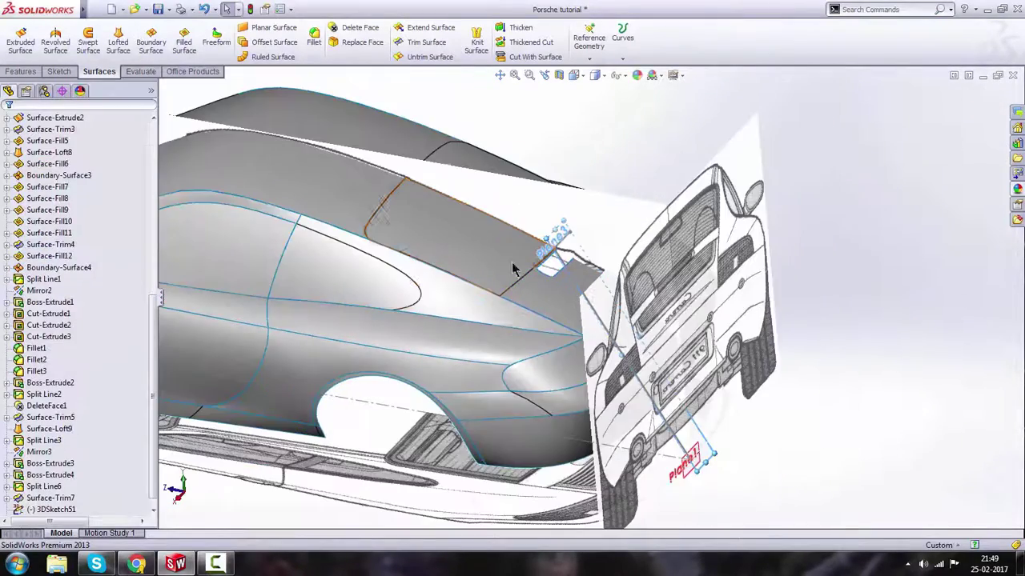
pyautogui.click(54, 118)
pyautogui.click(59, 72)
pyautogui.click(18, 39)
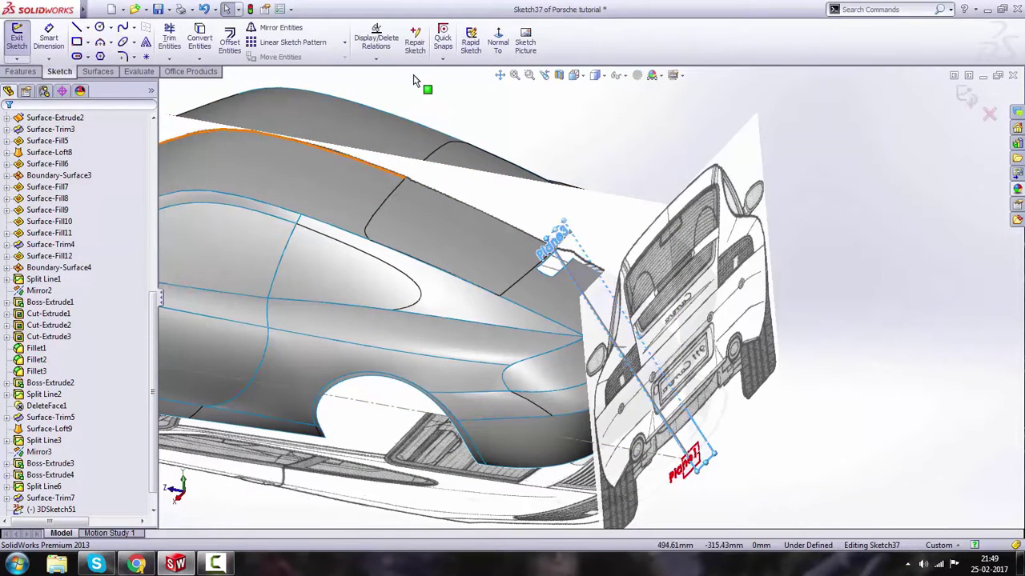
pyautogui.click(574, 81)
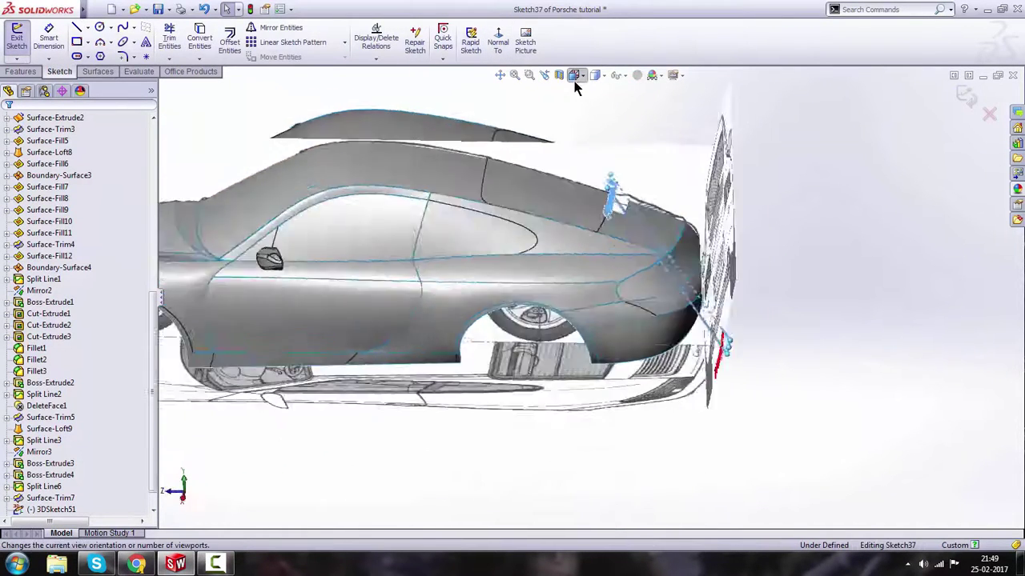
pyautogui.click(772, 232)
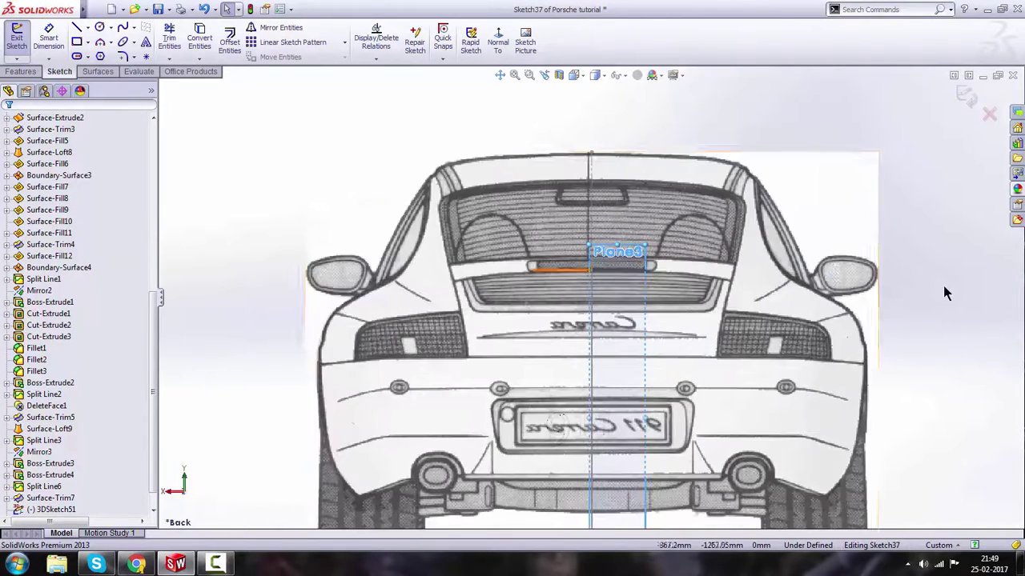
# - Draw a centerpoint slot inside the blueprint's brake-light strip, about 313 mm between arc centres and 27 mm wide, and exit the sketch
pyautogui.scroll(-5, 569, 263)
pyautogui.scroll(-2, 463, 264)
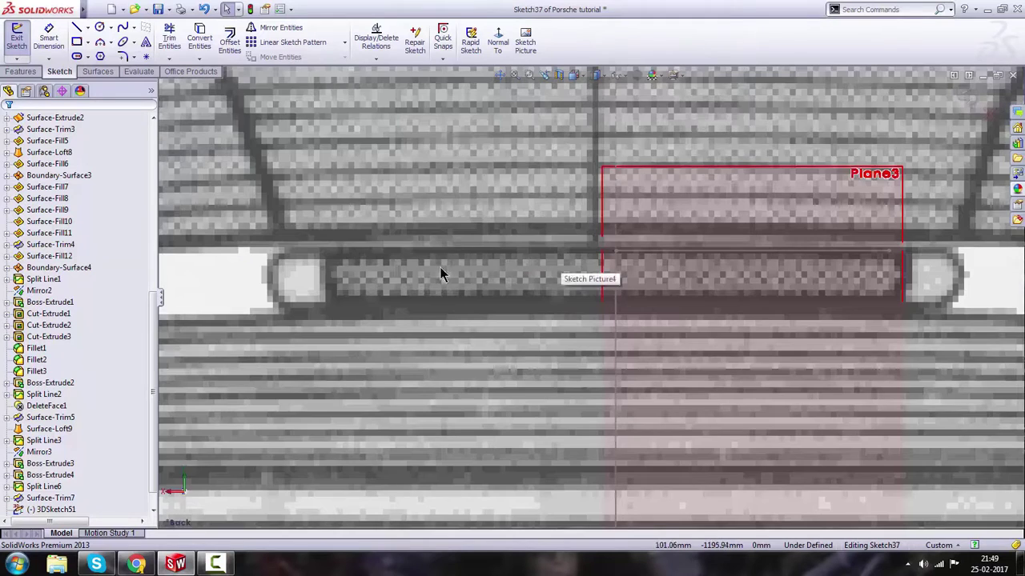
pyautogui.click(77, 56)
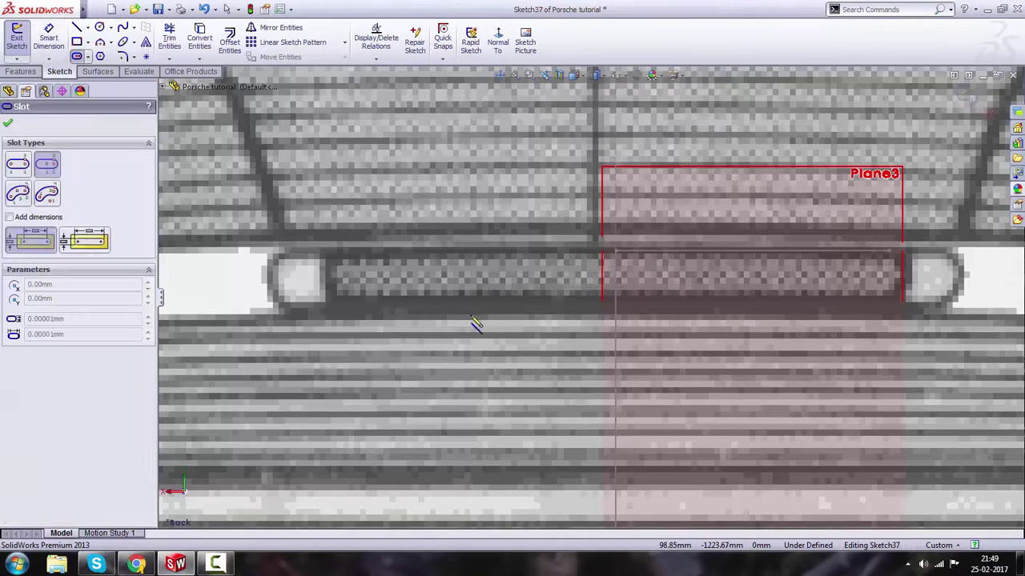
pyautogui.click(616, 275)
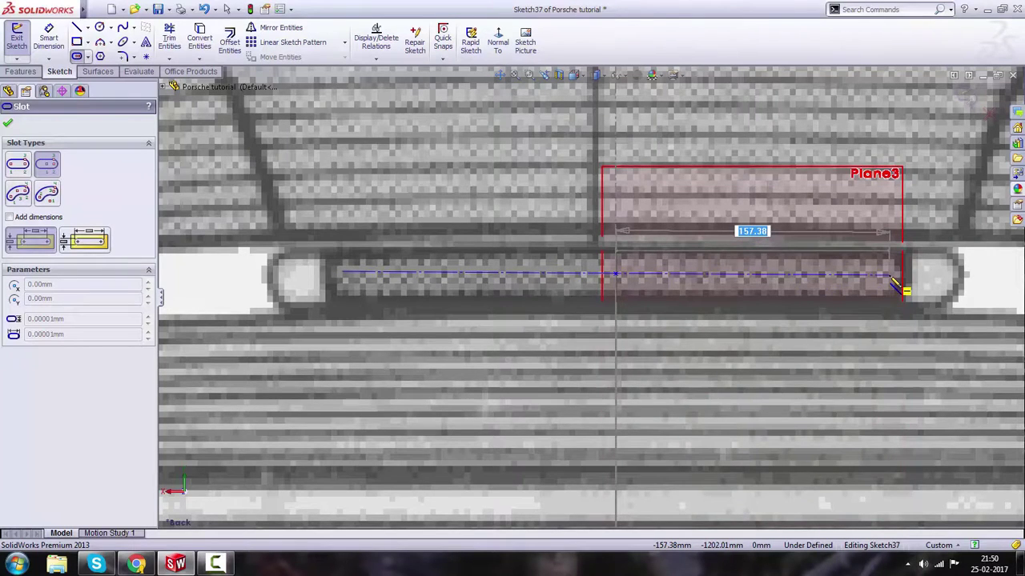
pyautogui.click(888, 276)
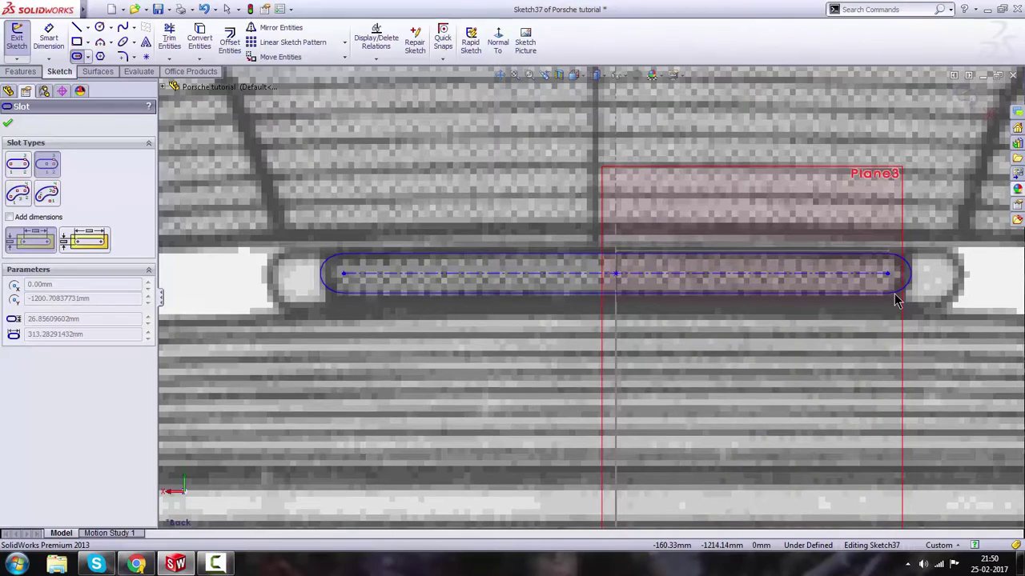
pyautogui.click(896, 300)
pyautogui.rightClick(766, 128)
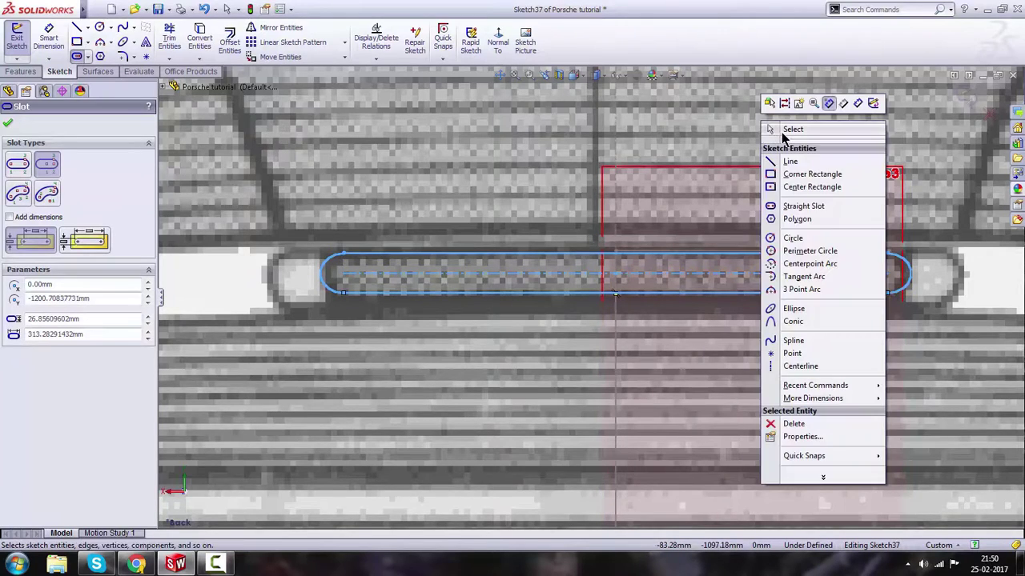
pyautogui.click(784, 132)
pyautogui.scroll(9, 763, 213)
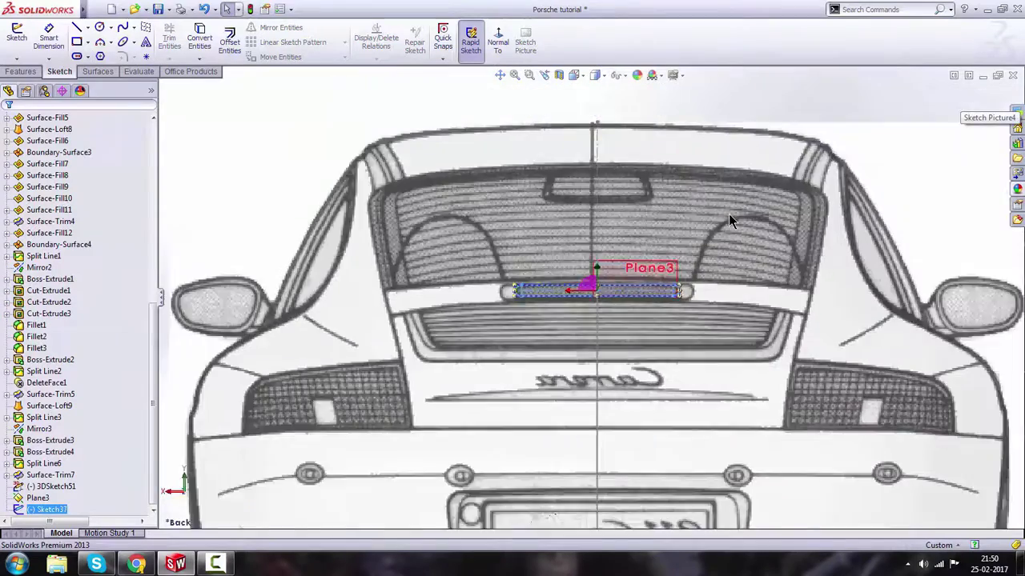
# - Hide the Right View and Rear View blueprint sketches
pyautogui.moveTo(728, 214)
pyautogui.mouseDown(button='middle')
pyautogui.moveTo(772, 230)
pyautogui.moveTo(801, 272)
pyautogui.mouseUp(button='middle')
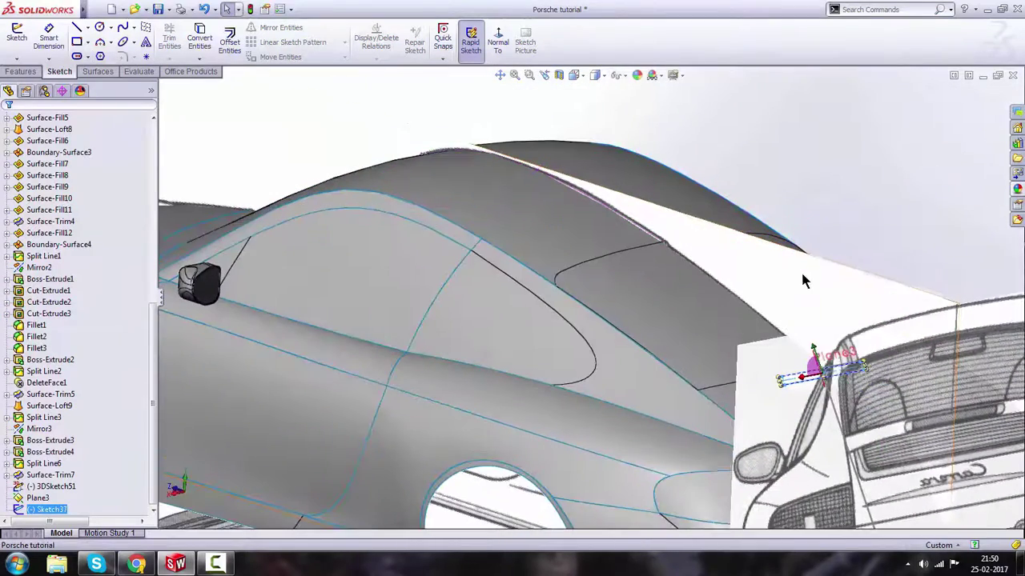
pyautogui.click(774, 130)
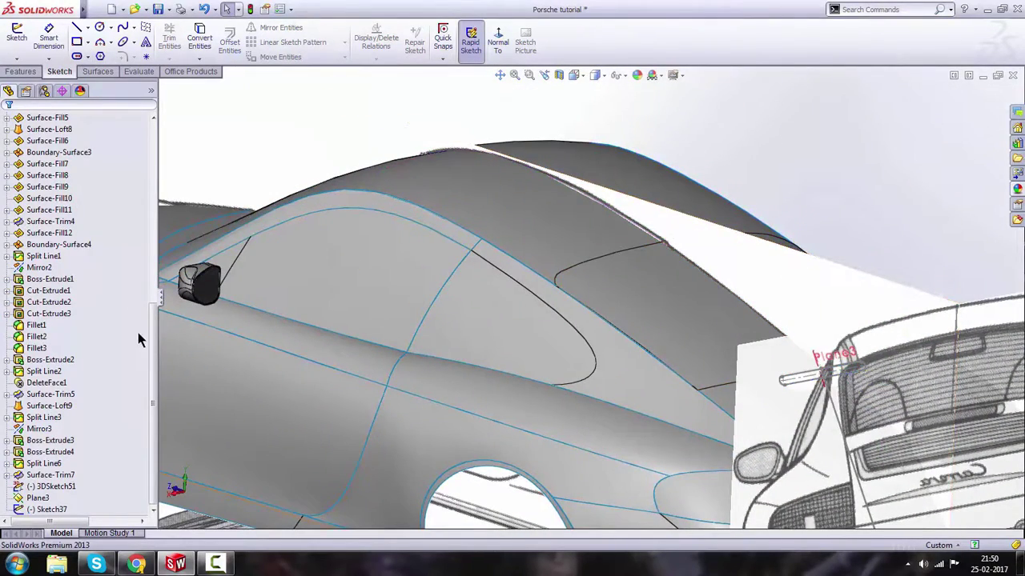
pyautogui.moveTo(151, 339); pyautogui.dragTo(164, 128)
pyautogui.click(44, 233)
pyautogui.rightClick(44, 232)
pyautogui.click(53, 214)
pyautogui.rightClick(55, 248)
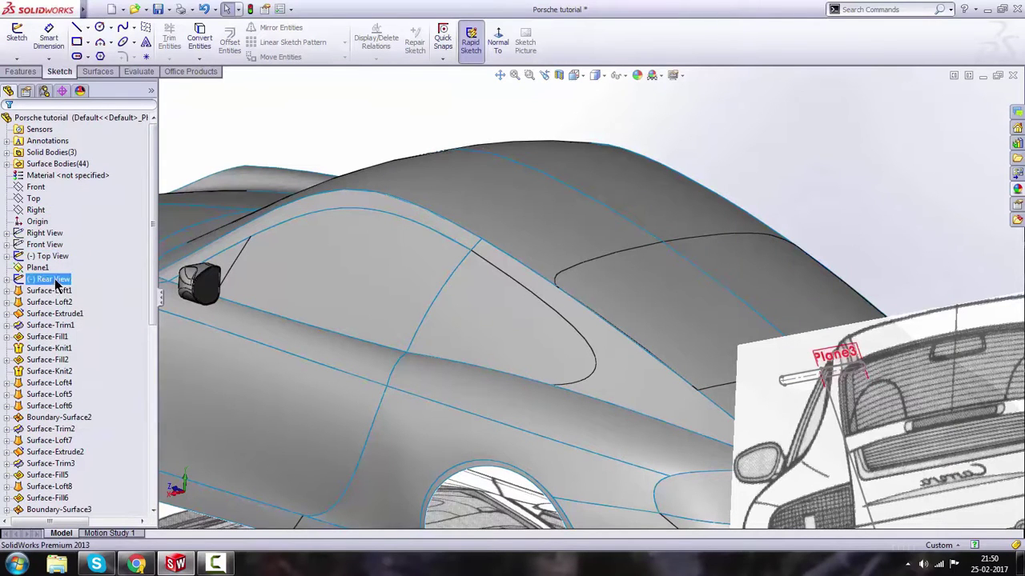
pyautogui.rightClick(58, 280)
pyautogui.click(64, 262)
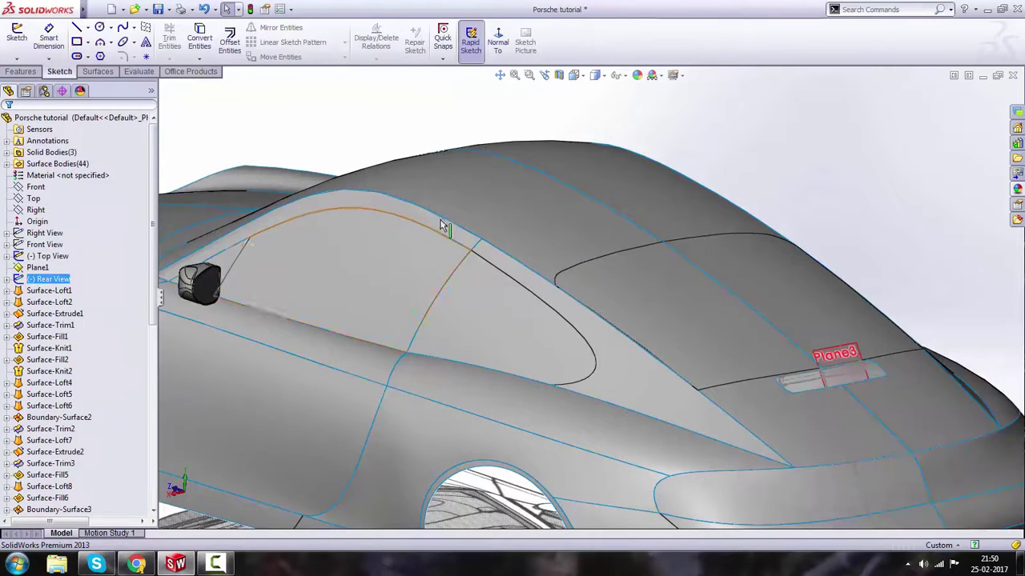
# - Hide the slanted reference plane Plane3
pyautogui.scroll(3, 661, 267)
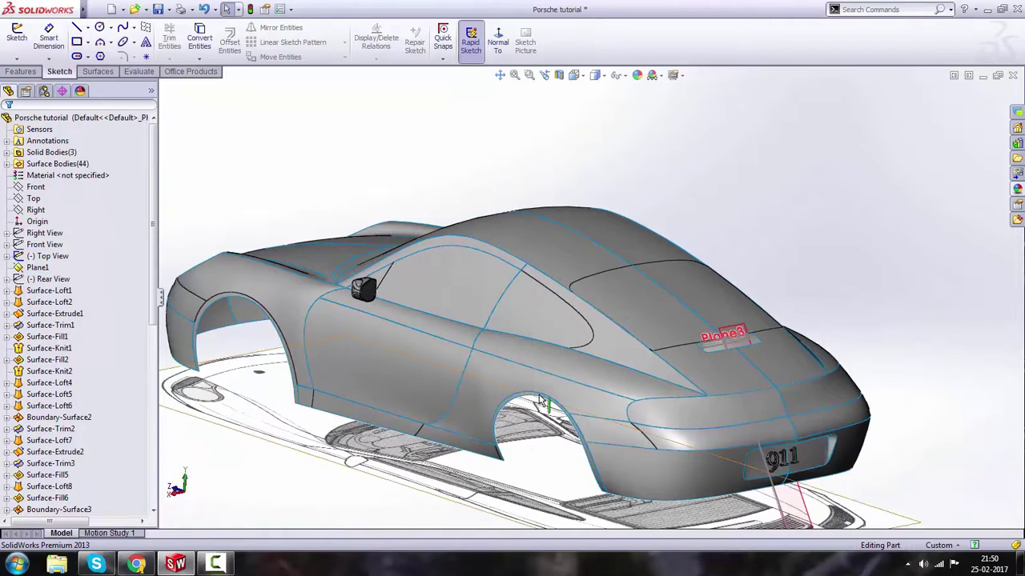
pyautogui.scroll(-3, 749, 486)
pyautogui.click(749, 485)
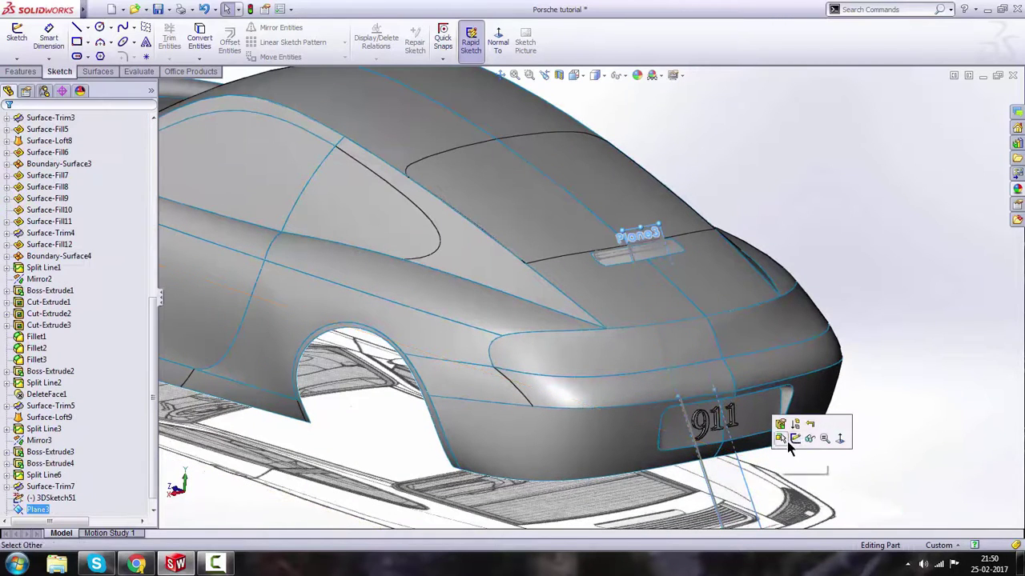
pyautogui.click(810, 439)
# - Create a filled surface bounded by the small slot sketch on the slanted plane, using Contact edge settings
pyautogui.scroll(-5, 620, 251)
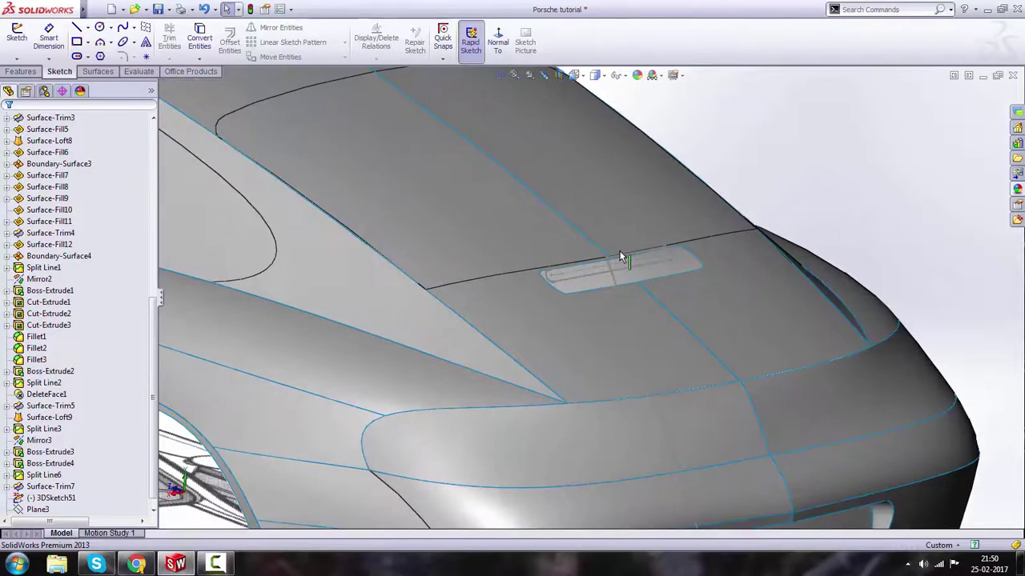
pyautogui.moveTo(585, 291); pyautogui.dragTo(552, 288, button='middle')
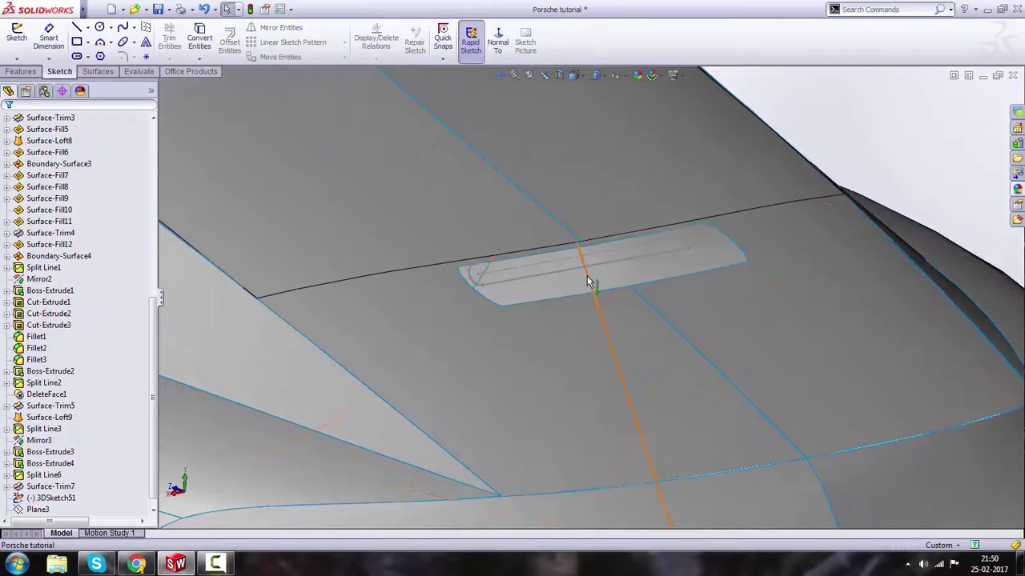
pyautogui.click(591, 280)
pyautogui.moveTo(629, 256); pyautogui.dragTo(437, 223, button='middle')
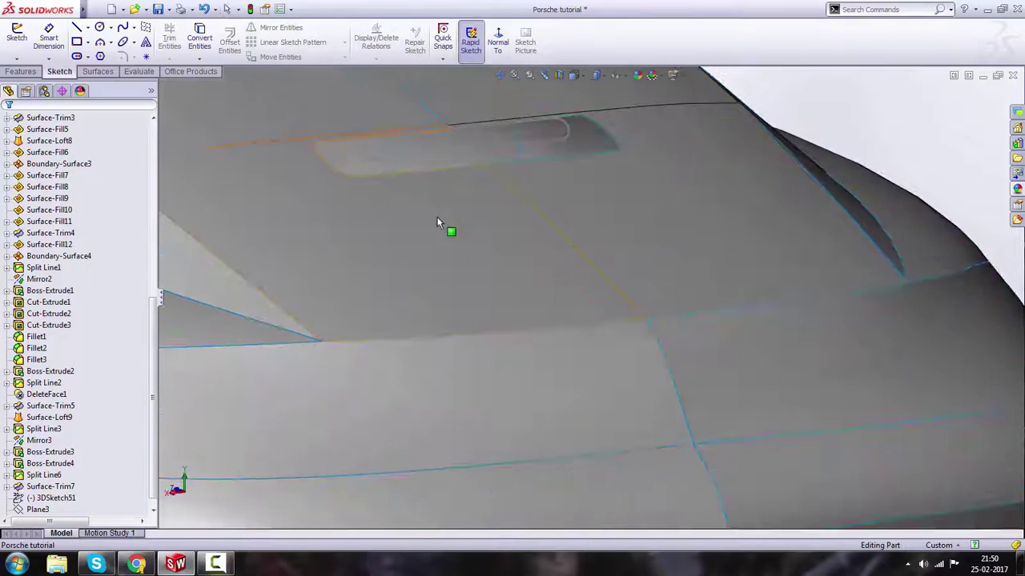
pyautogui.scroll(3, 441, 222)
pyautogui.scroll(-6, 558, 268)
pyautogui.moveTo(558, 269); pyautogui.dragTo(304, 281, button='middle')
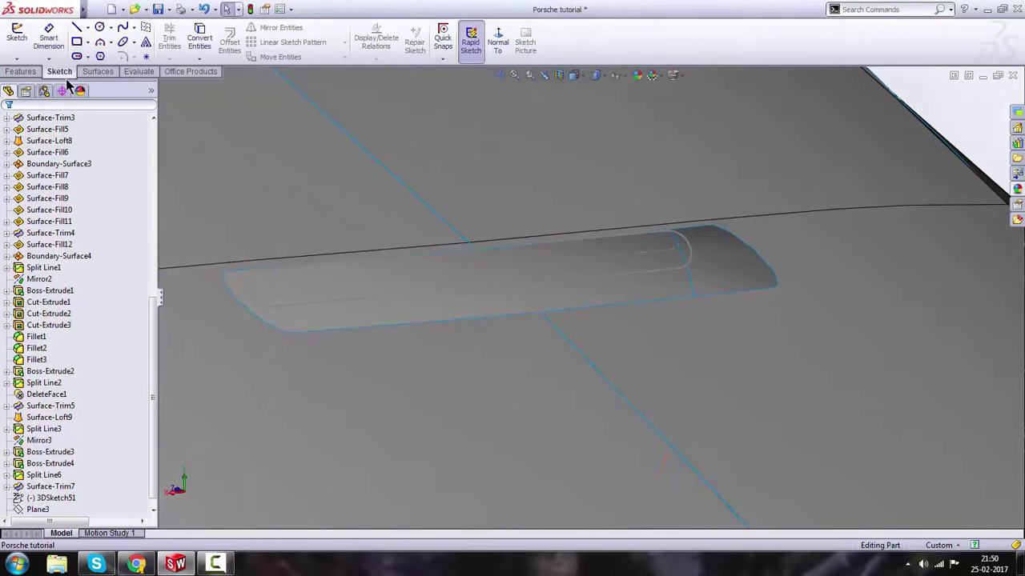
pyautogui.click(21, 72)
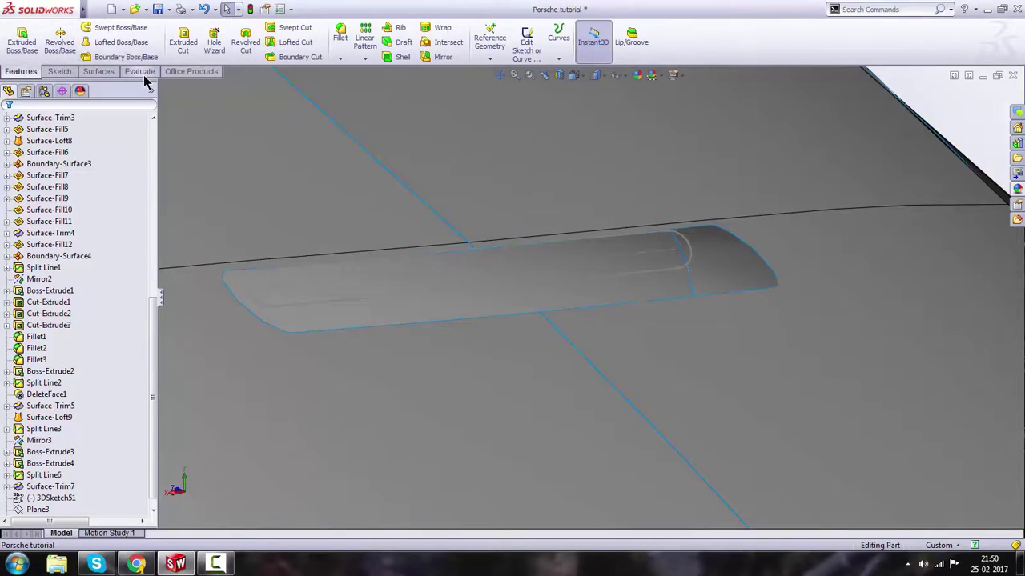
pyautogui.click(111, 70)
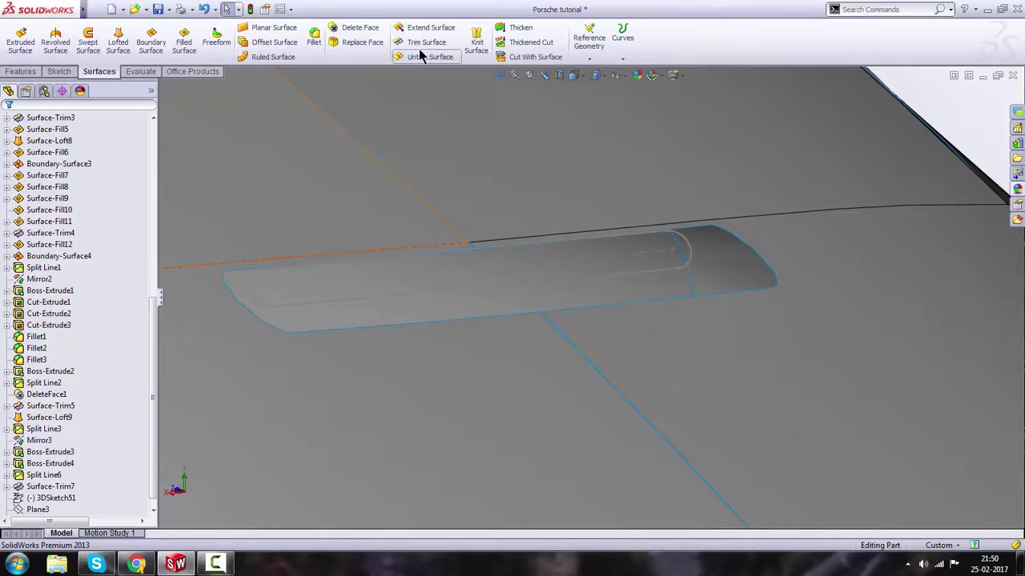
pyautogui.click(184, 40)
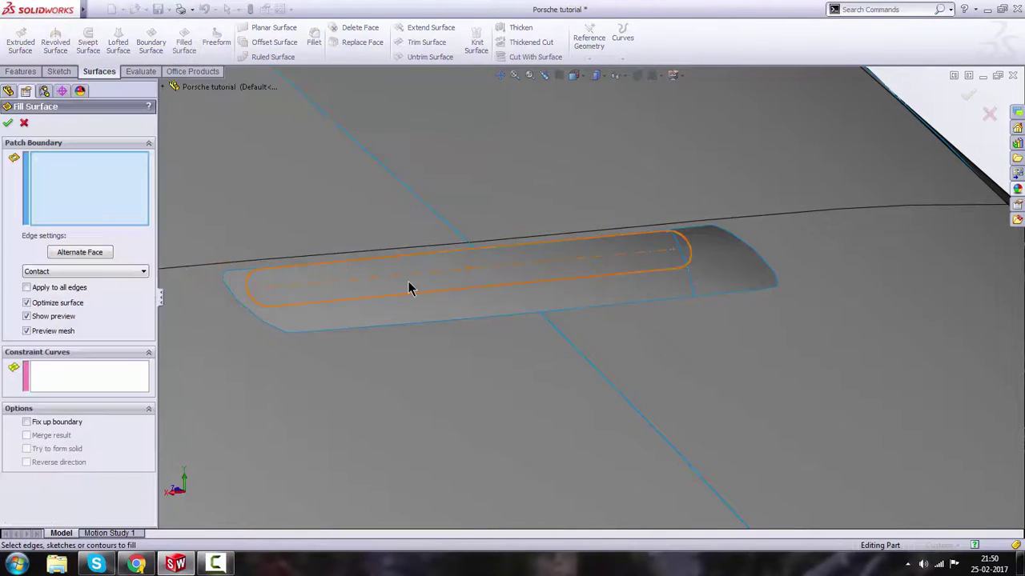
pyautogui.click(408, 301)
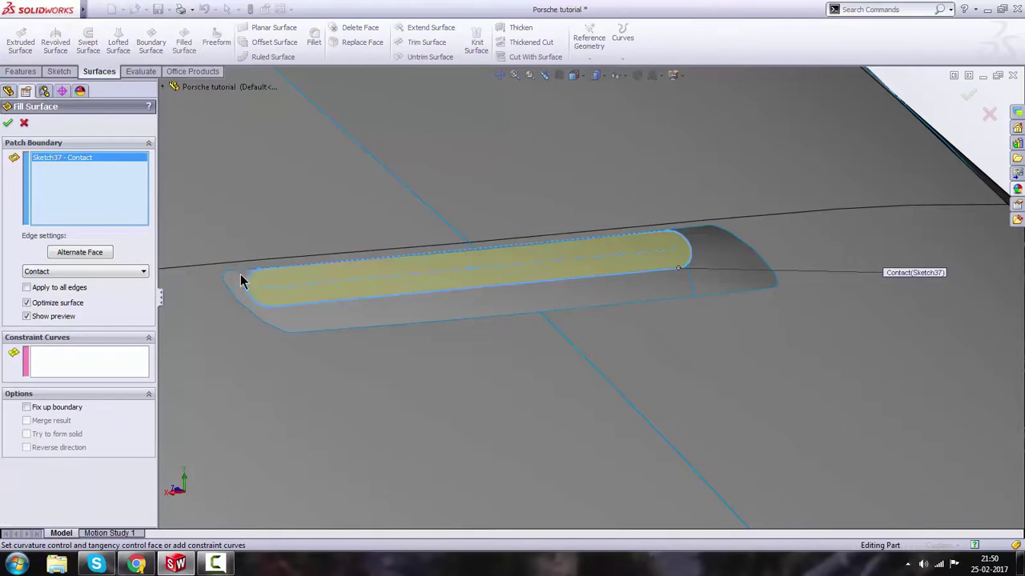
pyautogui.click(8, 128)
# - Start a 3D sketch and draw a line between the lower edges of the filled light surface and the slot opening
pyautogui.scroll(3, 619, 278)
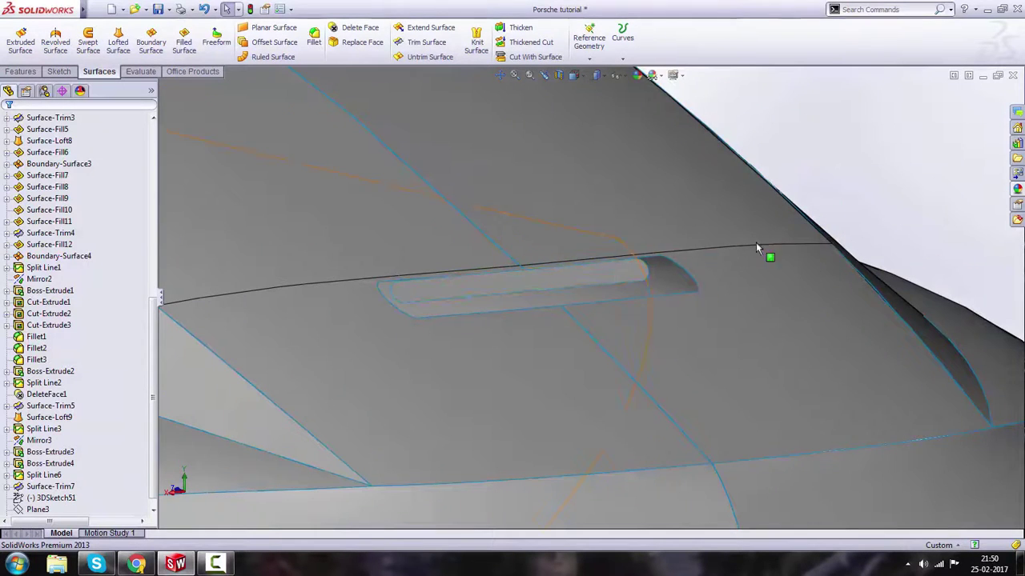
pyautogui.moveTo(458, 269); pyautogui.dragTo(388, 270, button='middle')
pyautogui.scroll(-3, 388, 272)
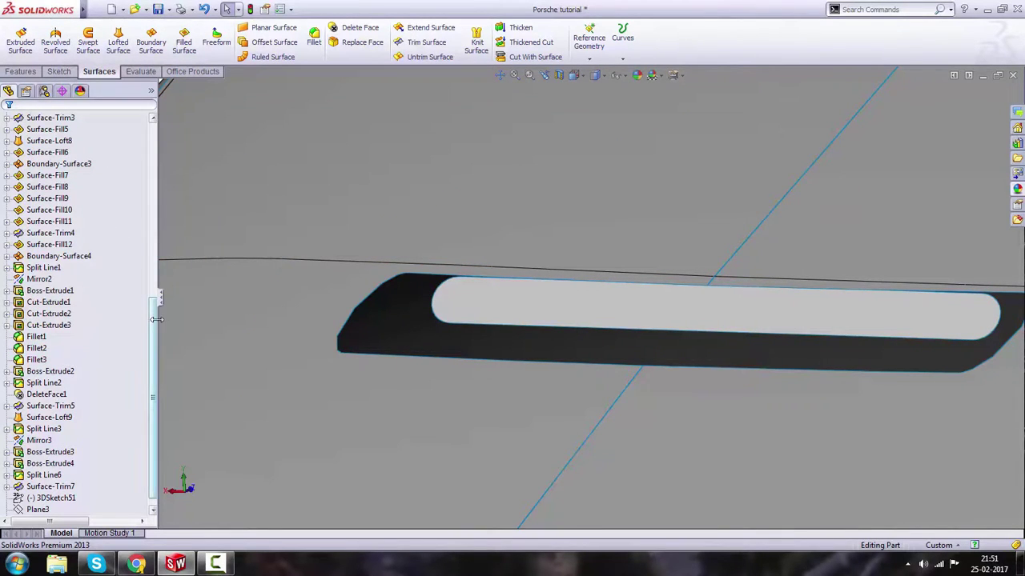
pyautogui.moveTo(156, 328); pyautogui.dragTo(153, 141)
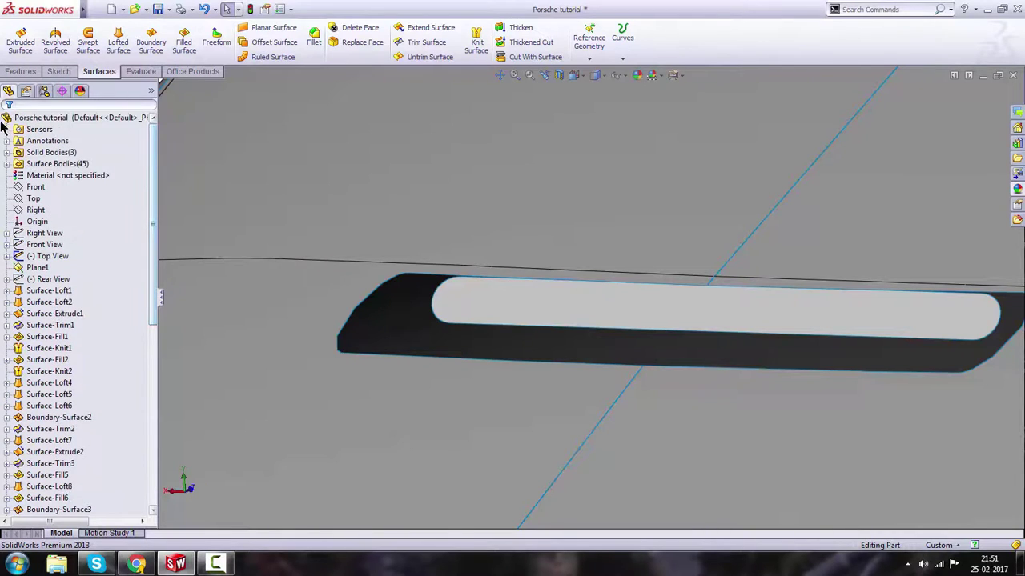
pyautogui.click(58, 71)
pyautogui.click(16, 58)
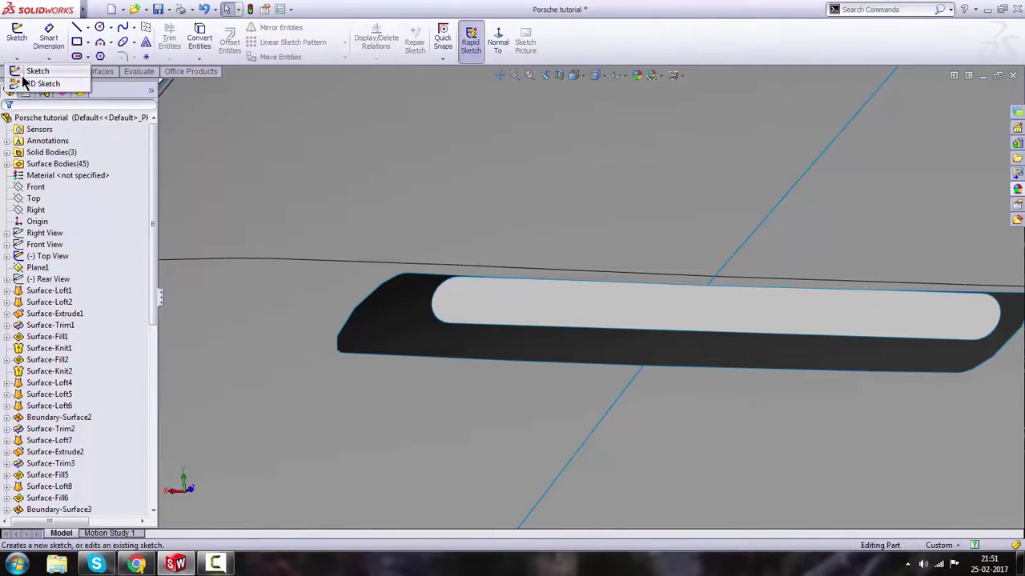
pyautogui.click(32, 82)
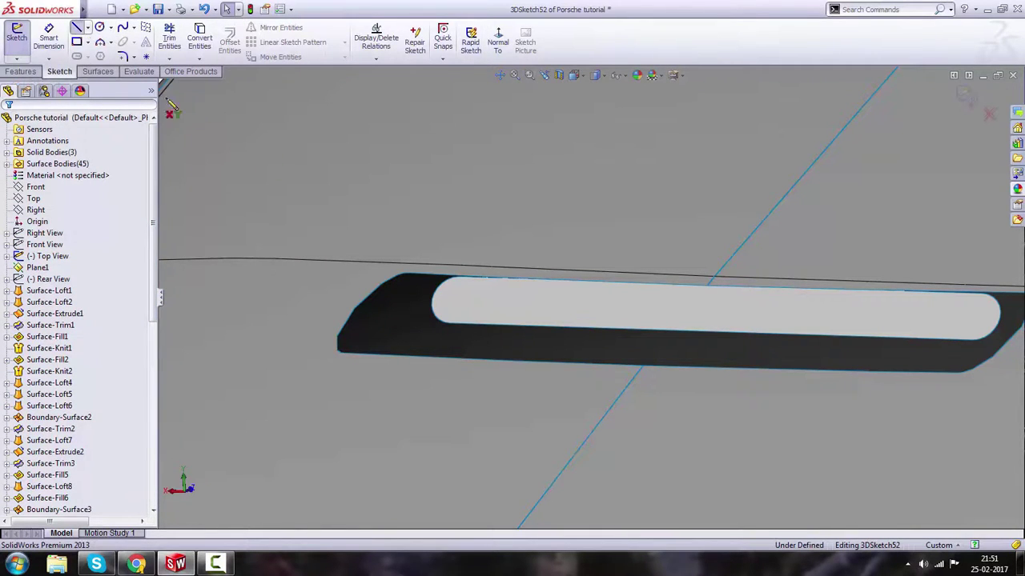
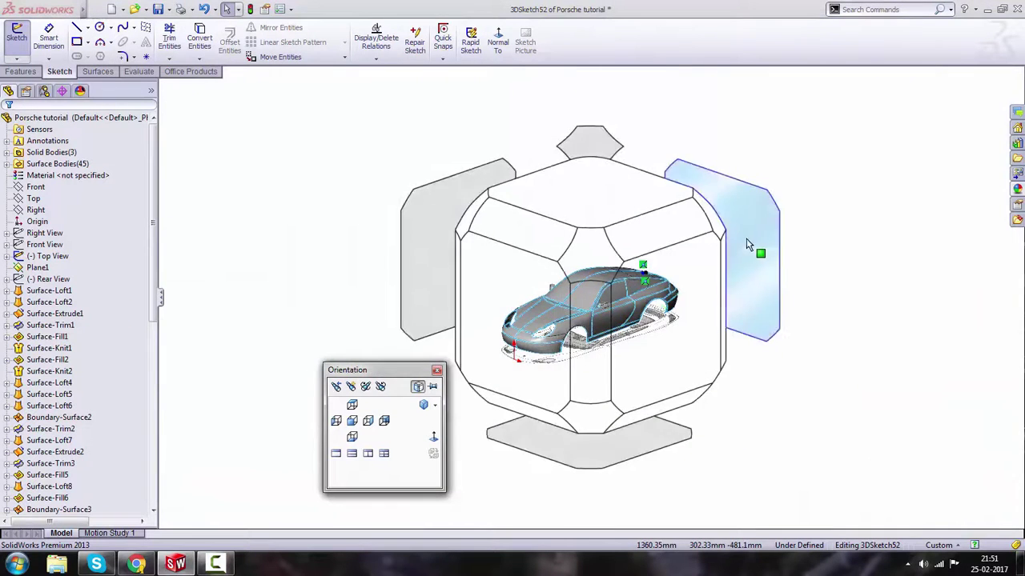
# - Move the line's upper endpoint along the light surface's lower edge to its midpoint at X 0 and exit the 3D sketch
pyautogui.click(749, 250)
pyautogui.scroll(-10, 576, 265)
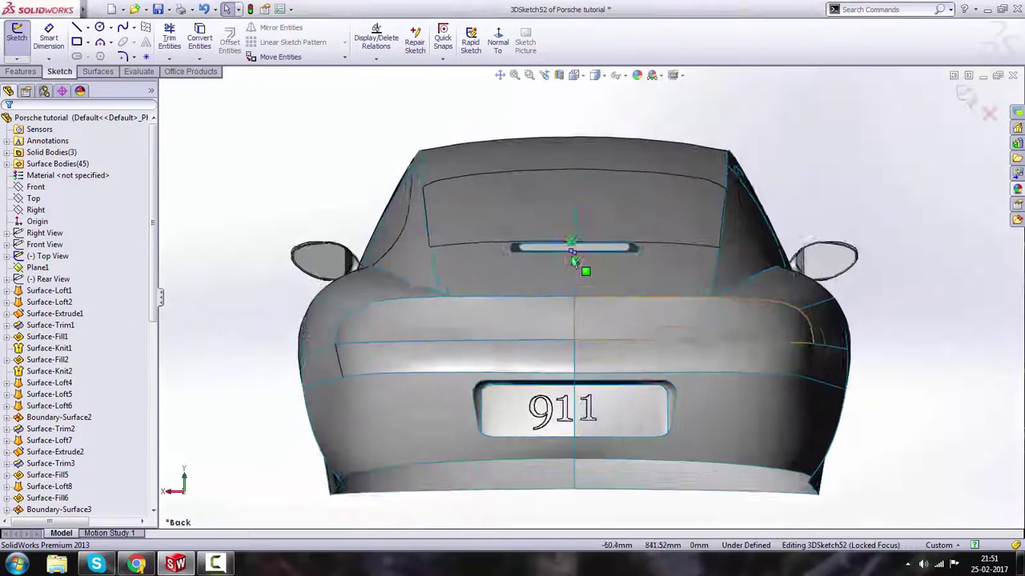
pyautogui.scroll(-3, 535, 268)
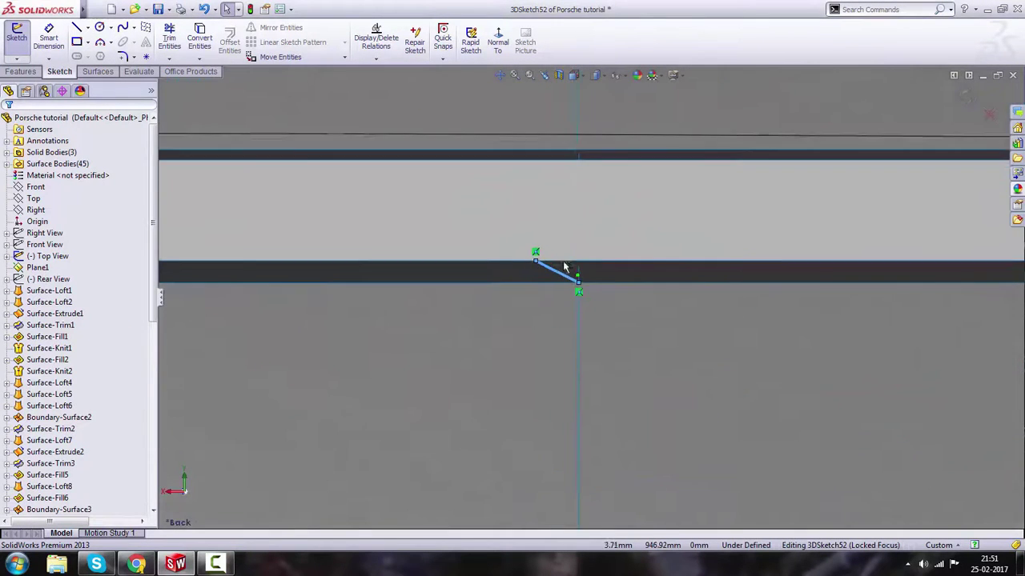
pyautogui.moveTo(551, 280); pyautogui.dragTo(594, 281)
pyautogui.scroll(5, 613, 287)
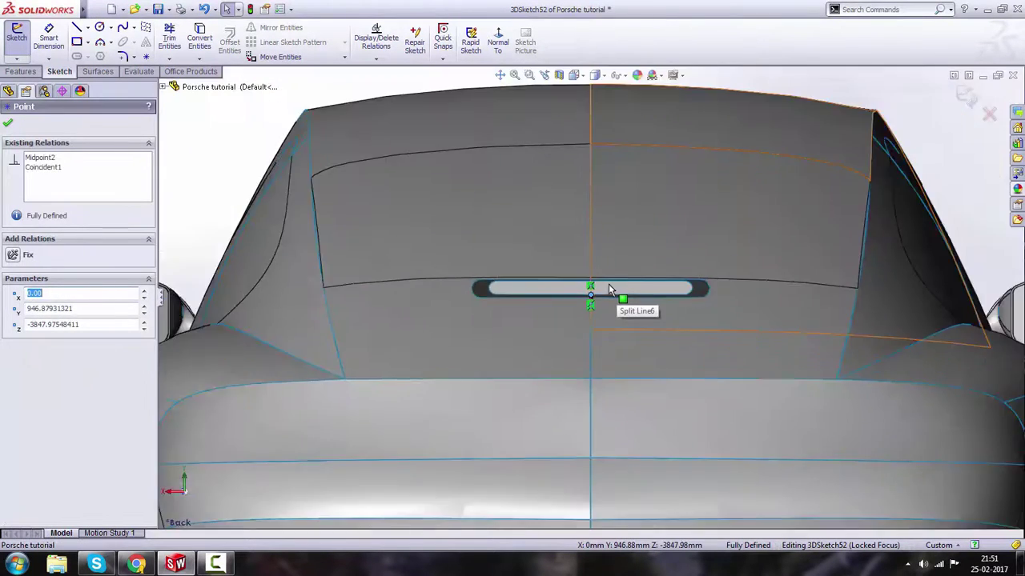
pyautogui.scroll(3, 608, 285)
pyautogui.click(830, 265)
pyautogui.scroll(-2, 529, 308)
pyautogui.scroll(-1, 635, 290)
pyautogui.moveTo(630, 295); pyautogui.dragTo(602, 322, button='middle')
pyautogui.scroll(-6, 660, 280)
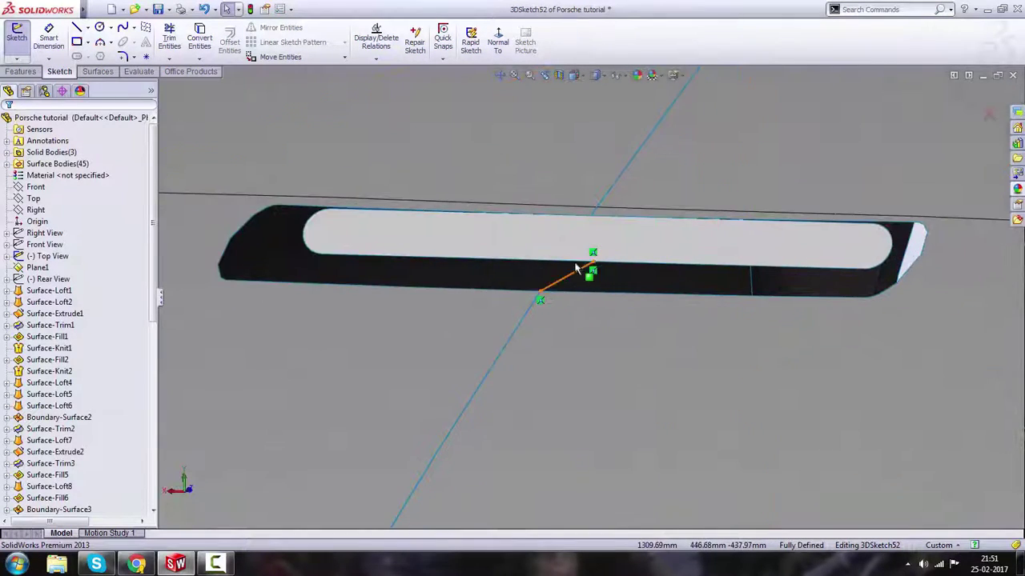
pyautogui.scroll(8, 575, 269)
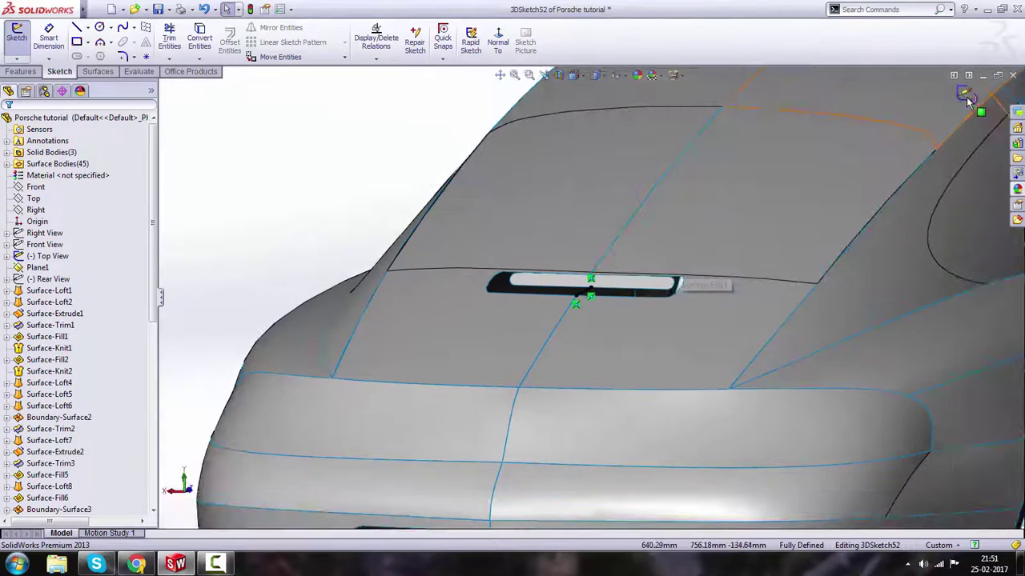
pyautogui.click(966, 97)
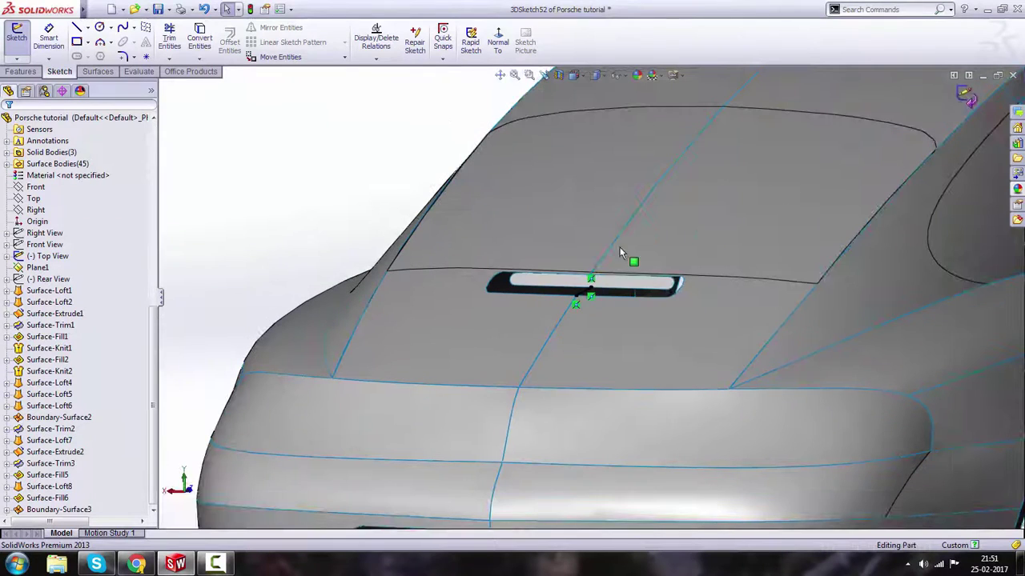
# - In a new 3D sketch, draw a line about 17 mm long from the slot opening's upper edge at the centre line to the light surface's upper edge
pyautogui.click(14, 58)
pyautogui.click(29, 83)
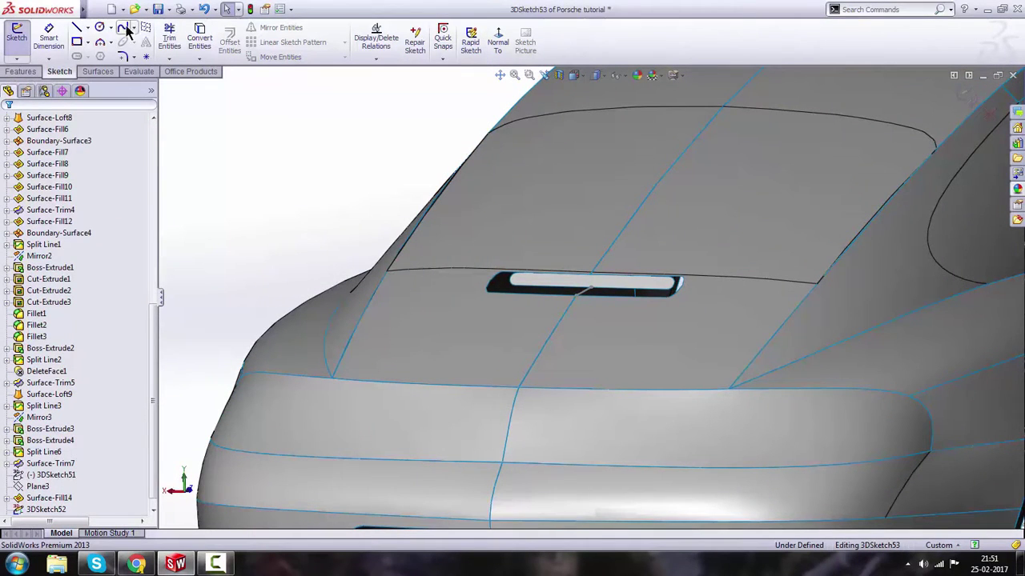
pyautogui.click(76, 29)
pyautogui.scroll(-10, 596, 303)
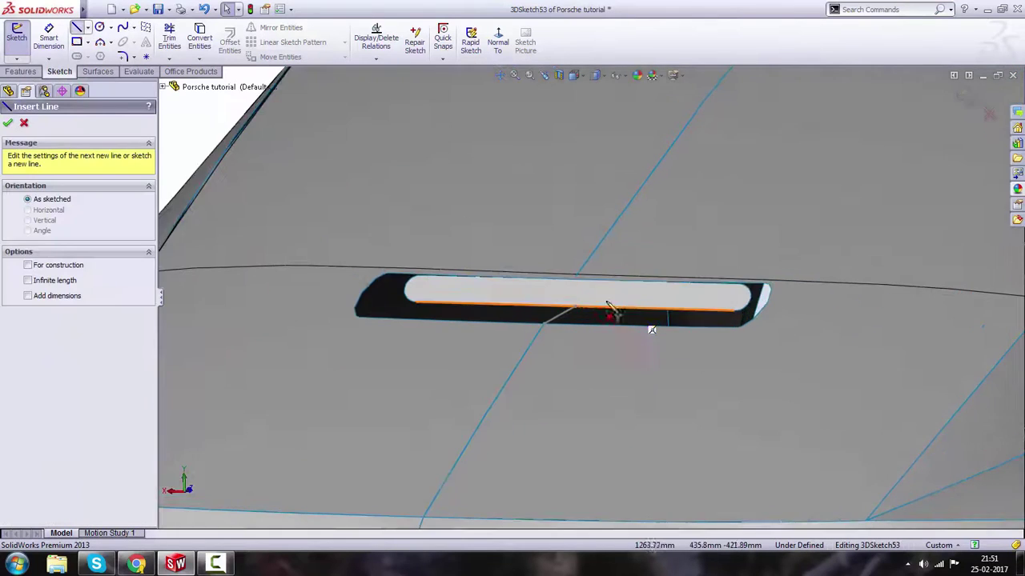
pyautogui.moveTo(601, 297); pyautogui.dragTo(559, 254, button='middle')
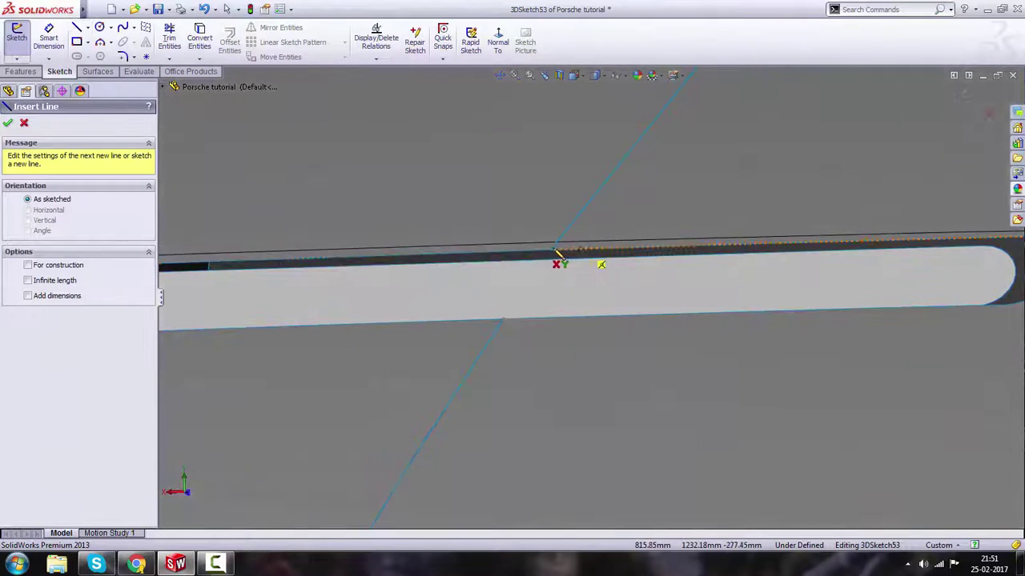
pyautogui.click(552, 251)
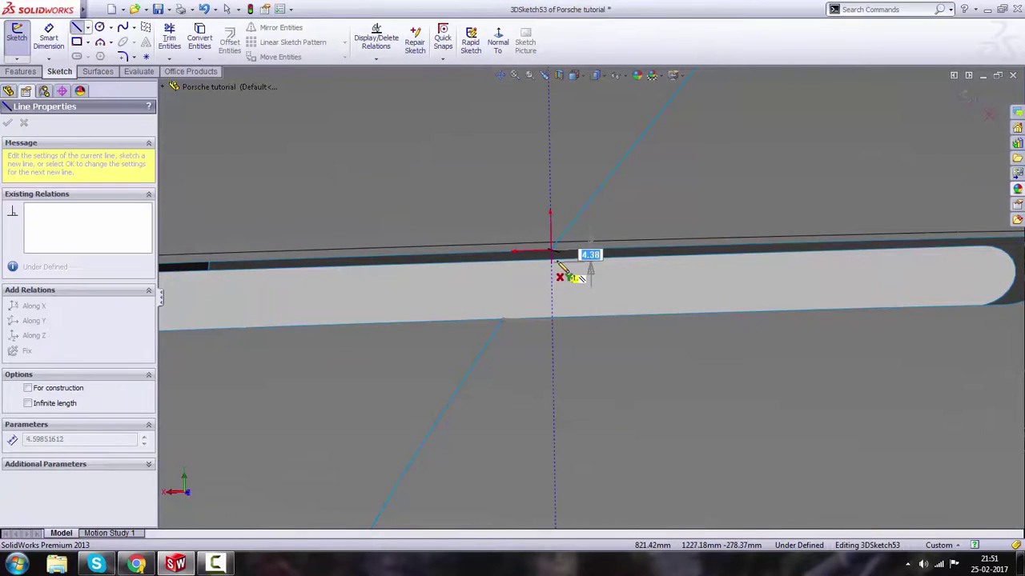
pyautogui.moveTo(566, 269)
pyautogui.mouseDown(button='middle')
pyautogui.moveTo(546, 275)
pyautogui.moveTo(577, 274)
pyautogui.mouseUp(button='middle')
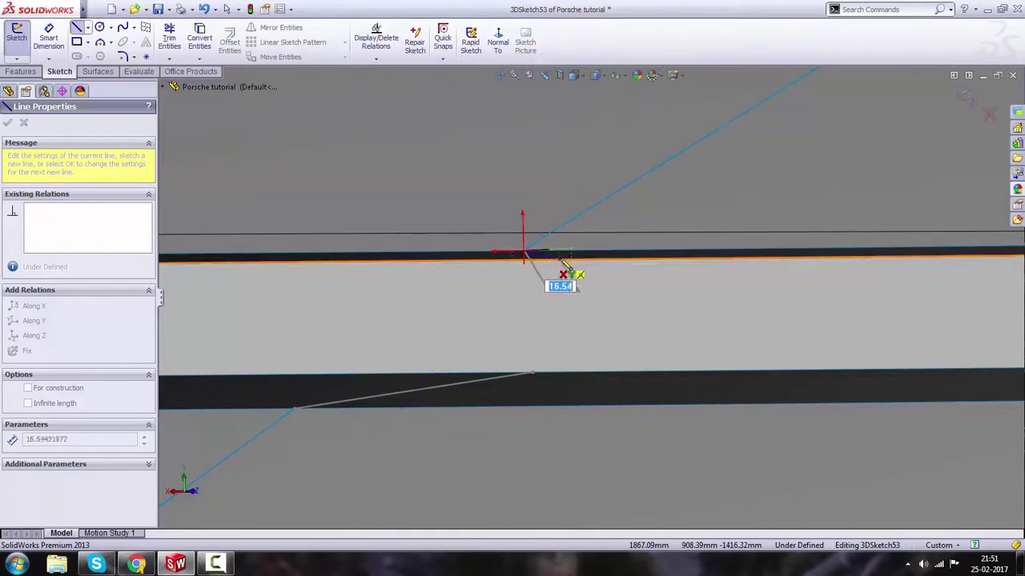
pyautogui.click(559, 260)
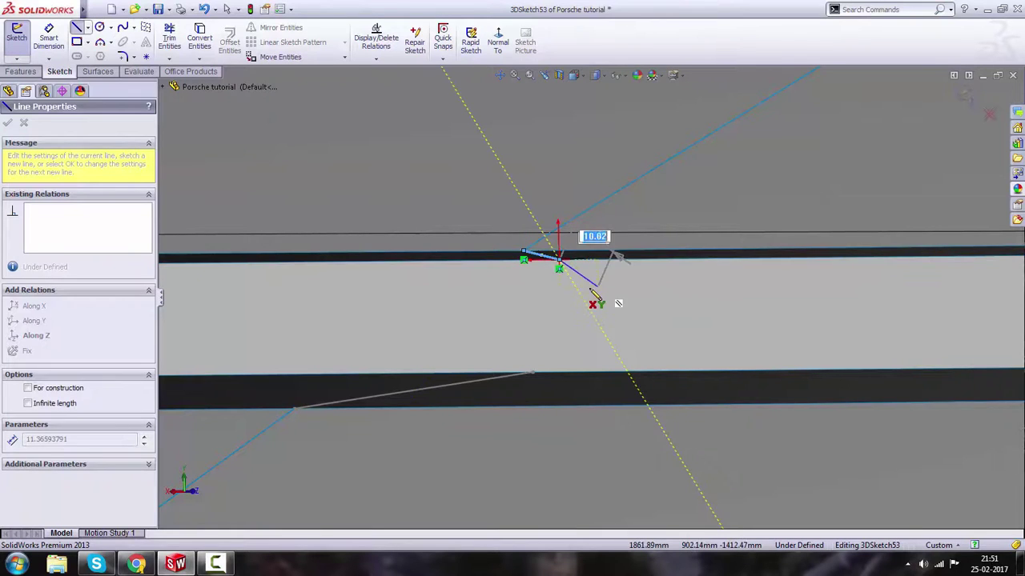
pyautogui.press('Escape')
# - Move the upper line's endpoint along the light surface's upper edge to the centre line, at X about 0.21 mm, and exit the 3D sketch
pyautogui.moveTo(555, 304); pyautogui.dragTo(604, 300, button='middle')
pyautogui.scroll(7, 605, 300)
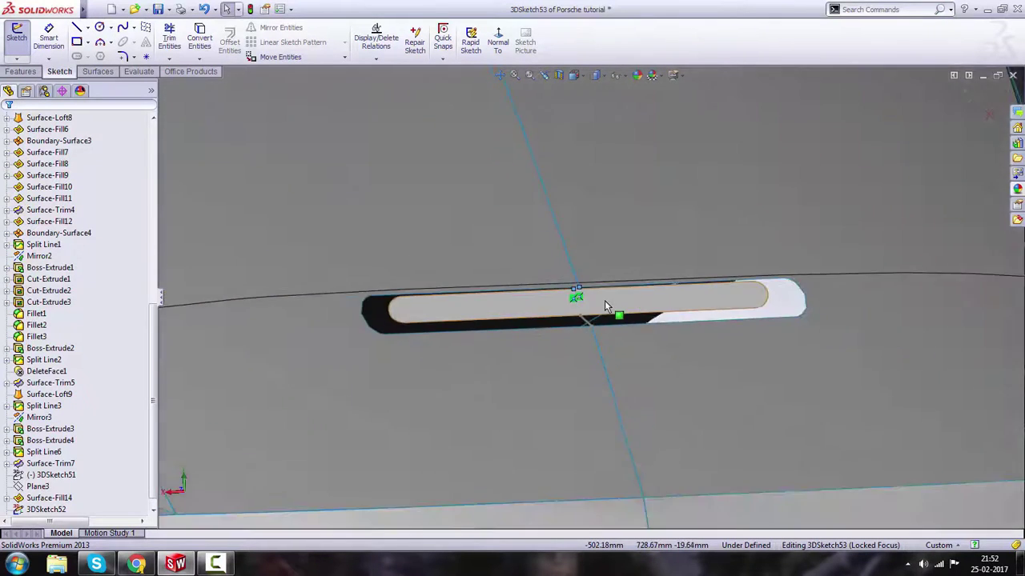
pyautogui.press('space')
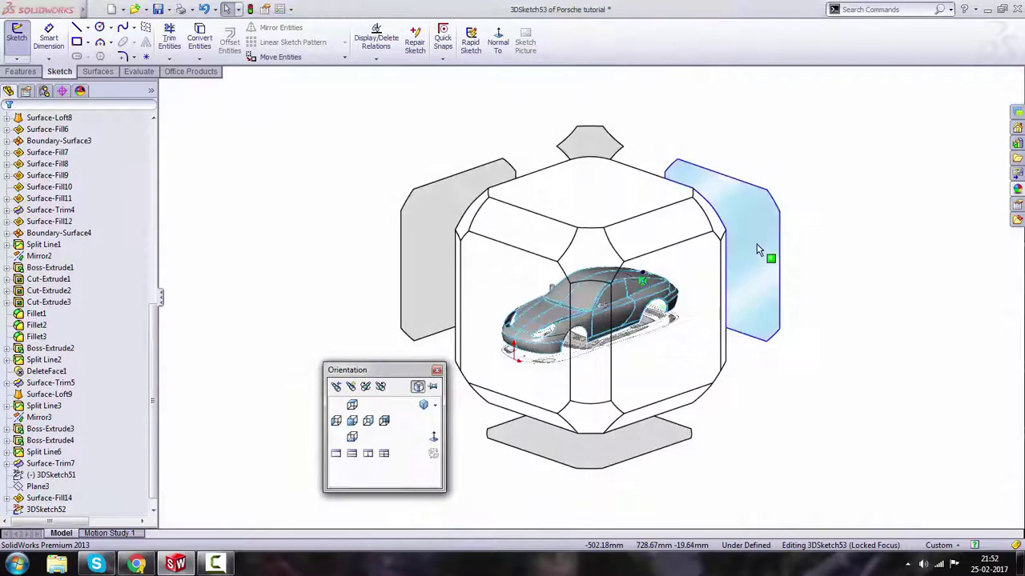
pyautogui.click(729, 262)
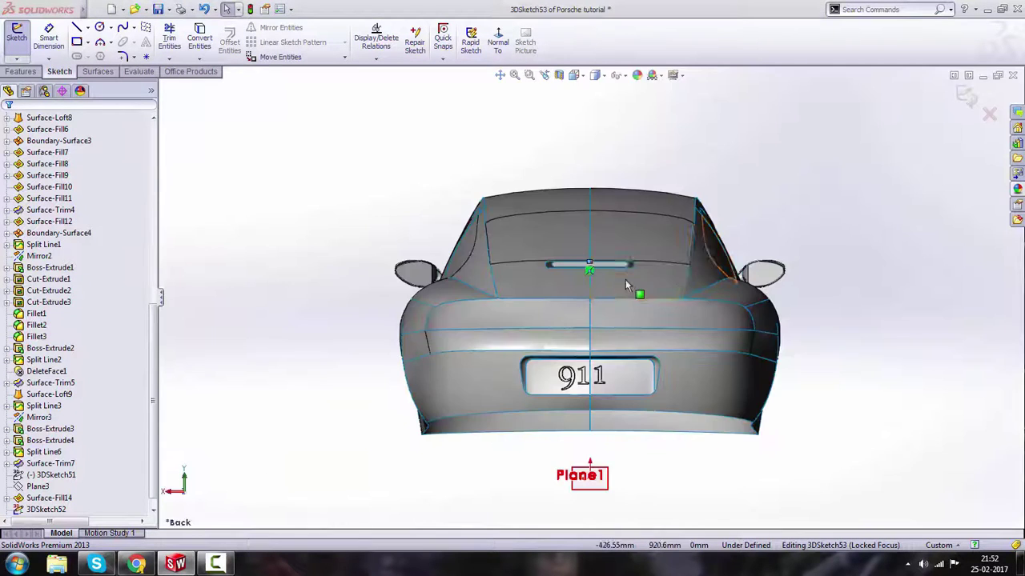
pyautogui.scroll(-10, 588, 272)
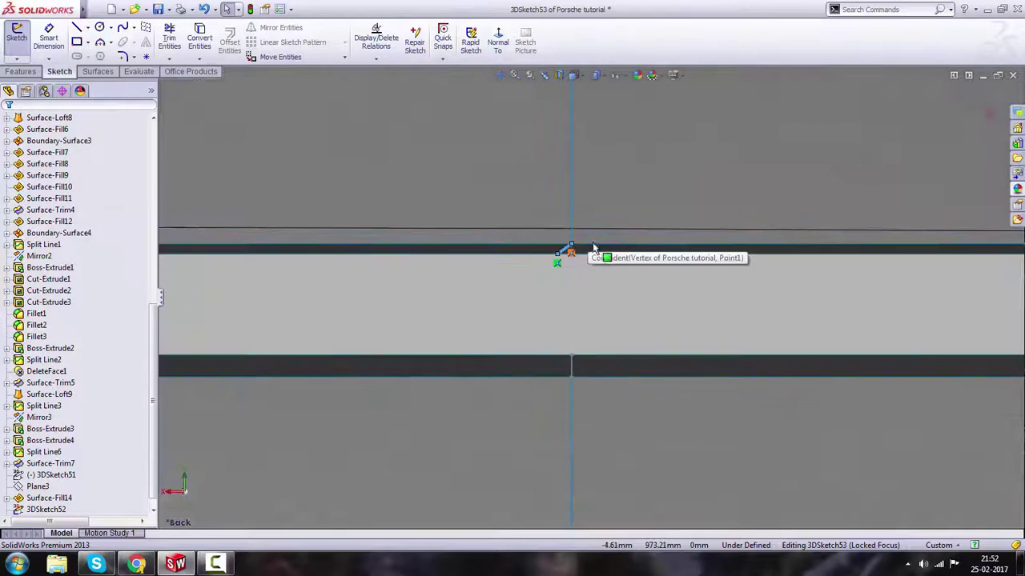
pyautogui.click(579, 255)
pyautogui.moveTo(542, 266); pyautogui.dragTo(563, 266)
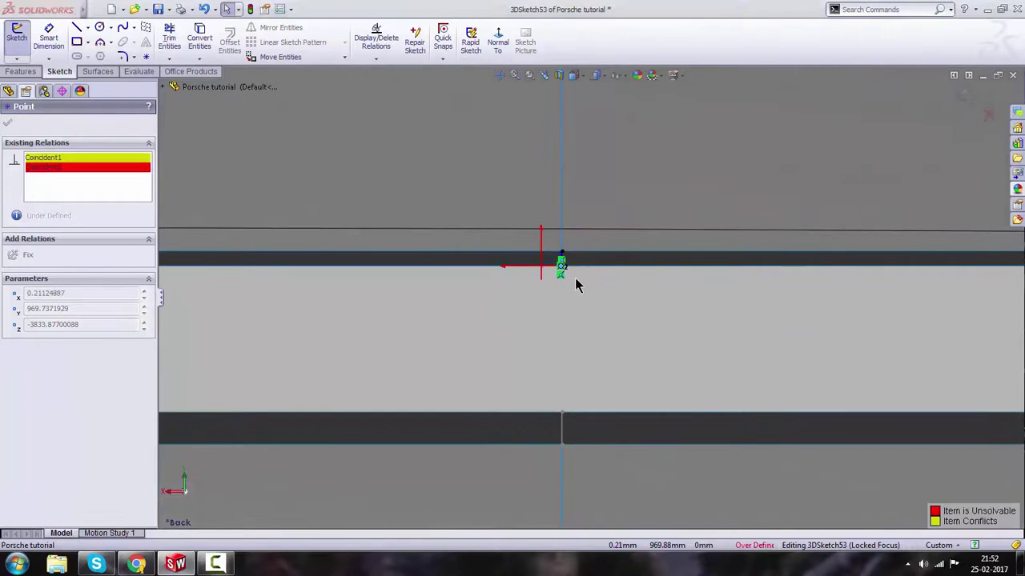
pyautogui.click(596, 287)
pyautogui.scroll(2, 589, 291)
pyautogui.scroll(8, 583, 289)
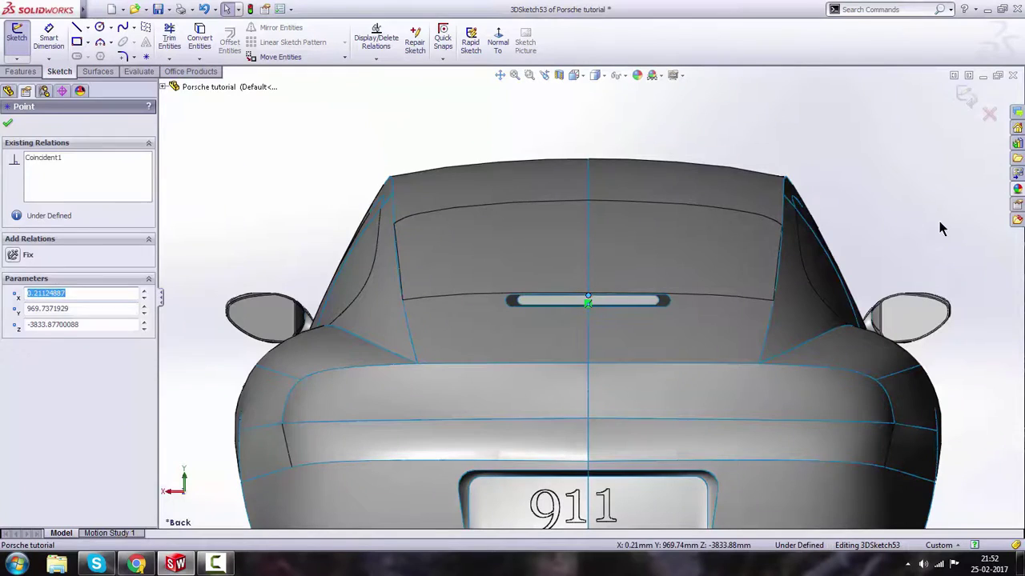
pyautogui.press('Escape')
pyautogui.click(967, 98)
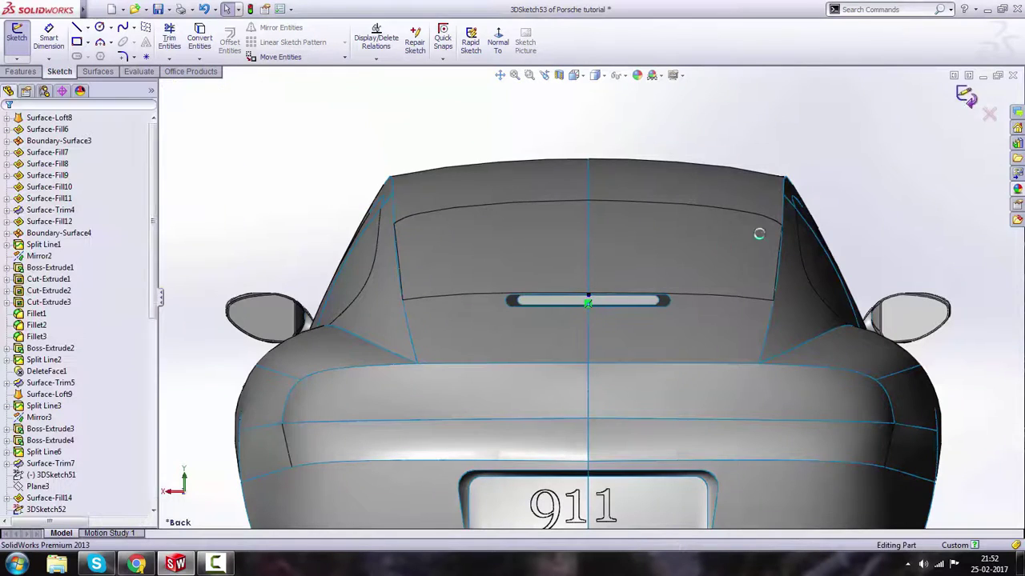
# - Start a Lofted Surface and select the slot opening's edges as a closed group for the first profile
pyautogui.moveTo(693, 252)
pyautogui.mouseDown(button='middle')
pyautogui.moveTo(736, 270)
pyautogui.moveTo(856, 206)
pyautogui.mouseUp(button='middle')
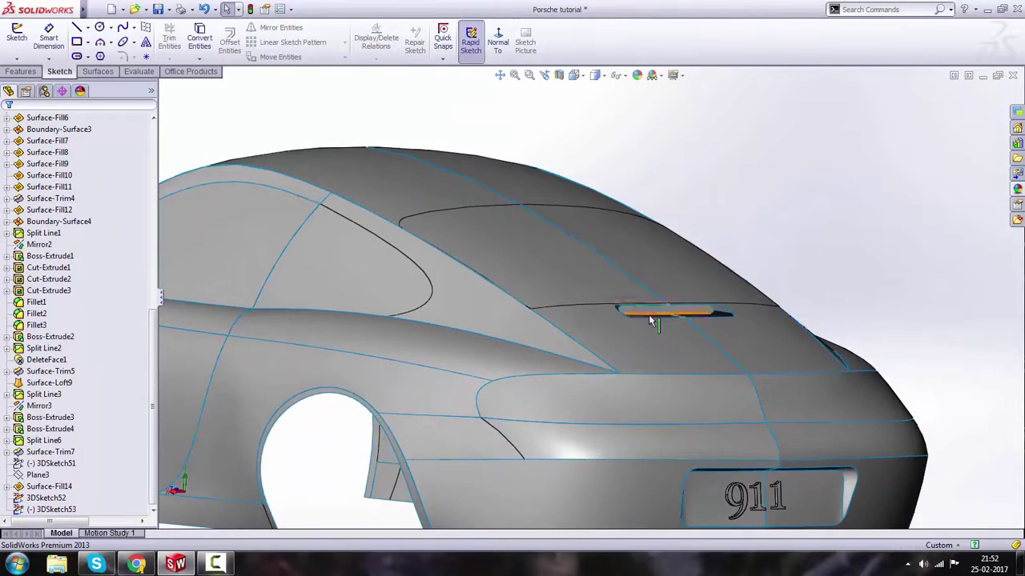
pyautogui.scroll(-10, 649, 316)
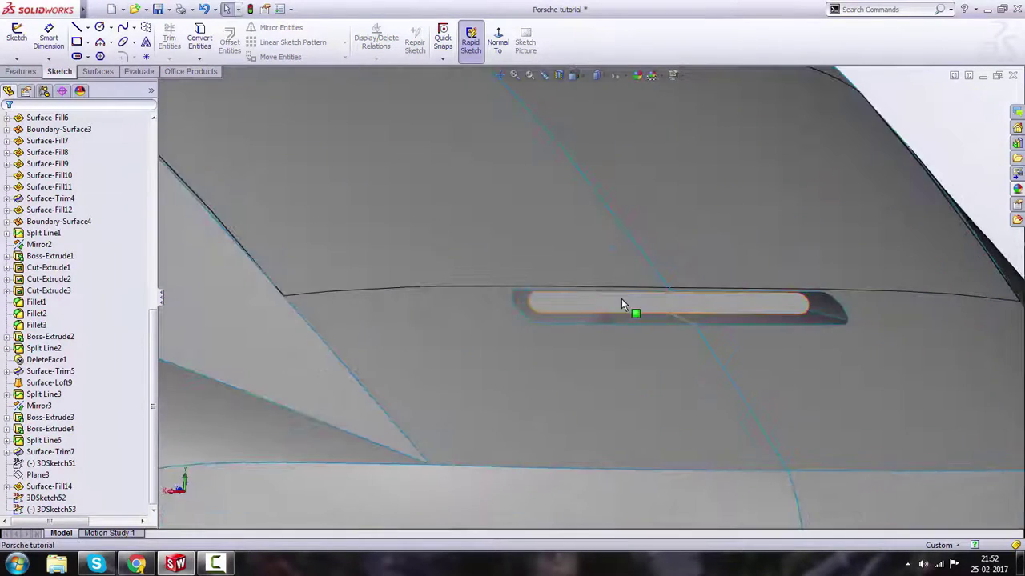
pyautogui.scroll(4, 621, 304)
pyautogui.click(100, 73)
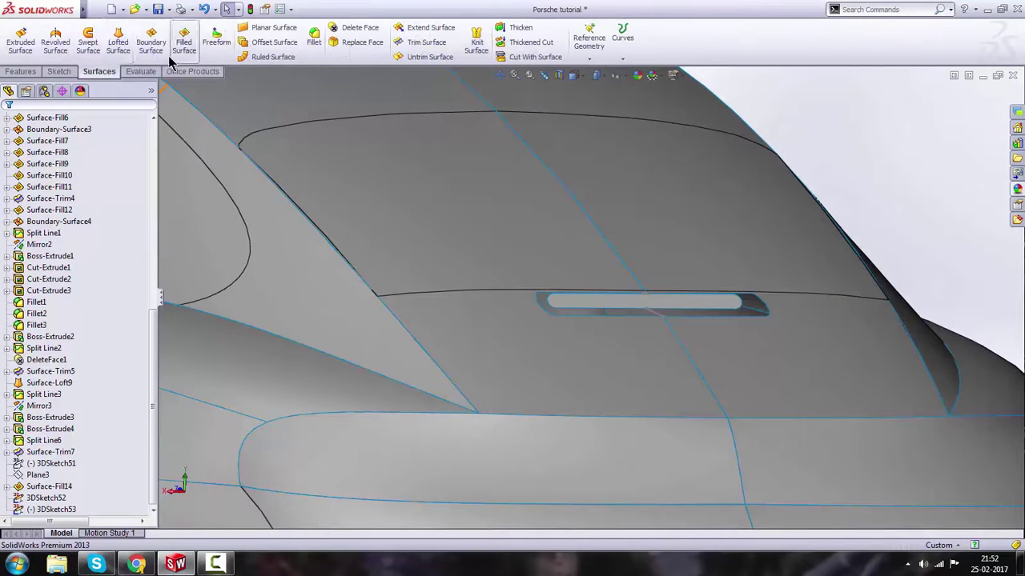
pyautogui.click(119, 44)
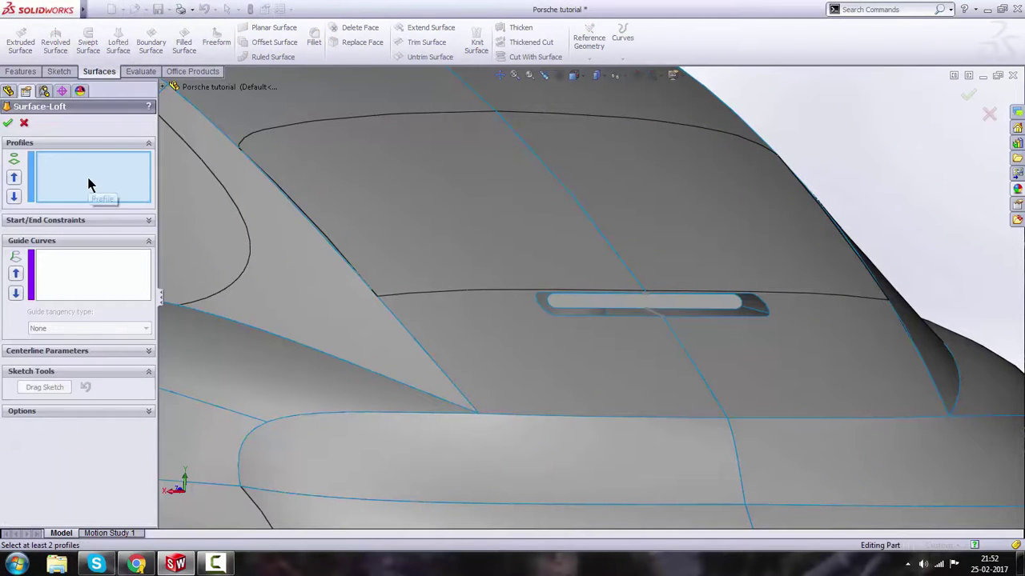
pyautogui.rightClick(88, 185)
pyautogui.click(128, 201)
pyautogui.scroll(-5, 592, 284)
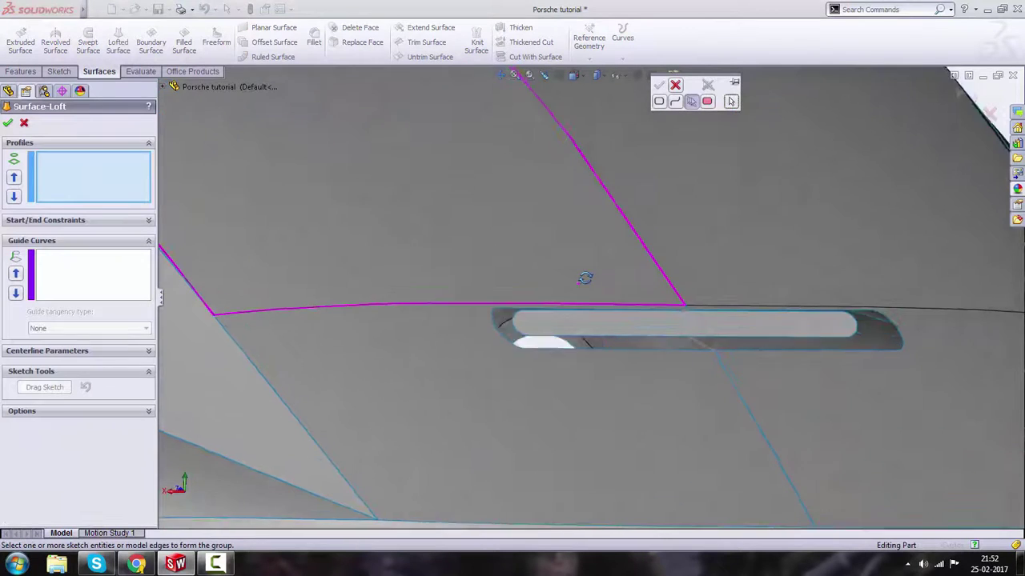
pyautogui.click(492, 313)
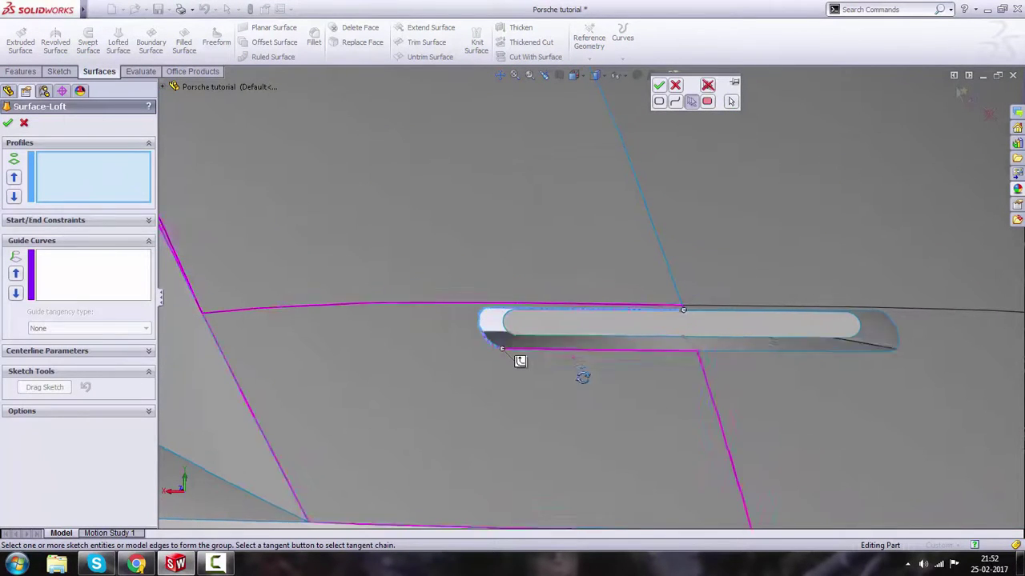
pyautogui.moveTo(584, 376); pyautogui.dragTo(586, 371, button='middle')
pyautogui.click(695, 344)
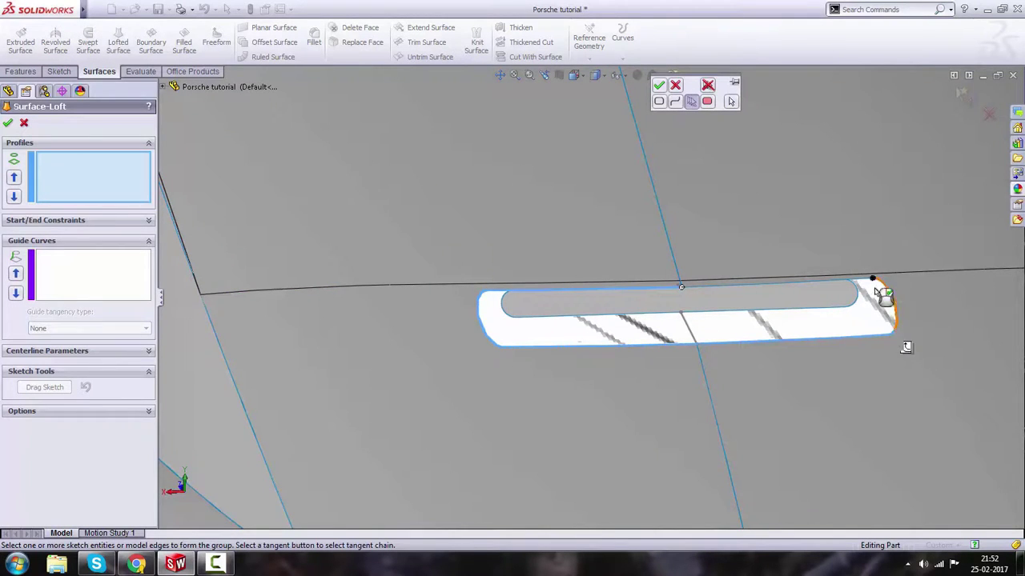
pyautogui.click(661, 86)
# - Add the outer edges of the filled light surface as a closed group for the second loft profile
pyautogui.rightClick(128, 197)
pyautogui.click(156, 211)
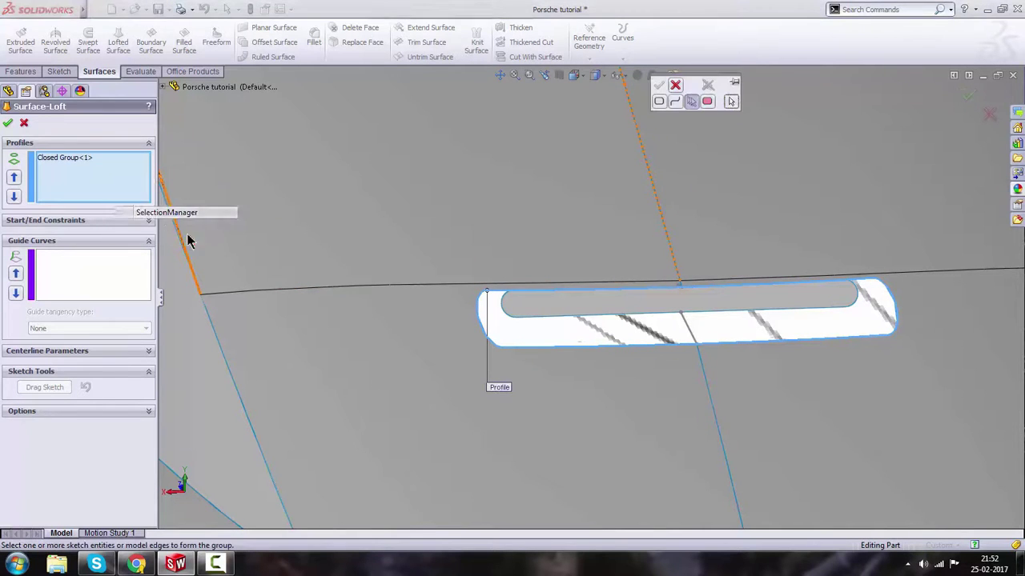
pyautogui.moveTo(463, 291); pyautogui.dragTo(522, 303, button='middle')
pyautogui.scroll(-3, 562, 318)
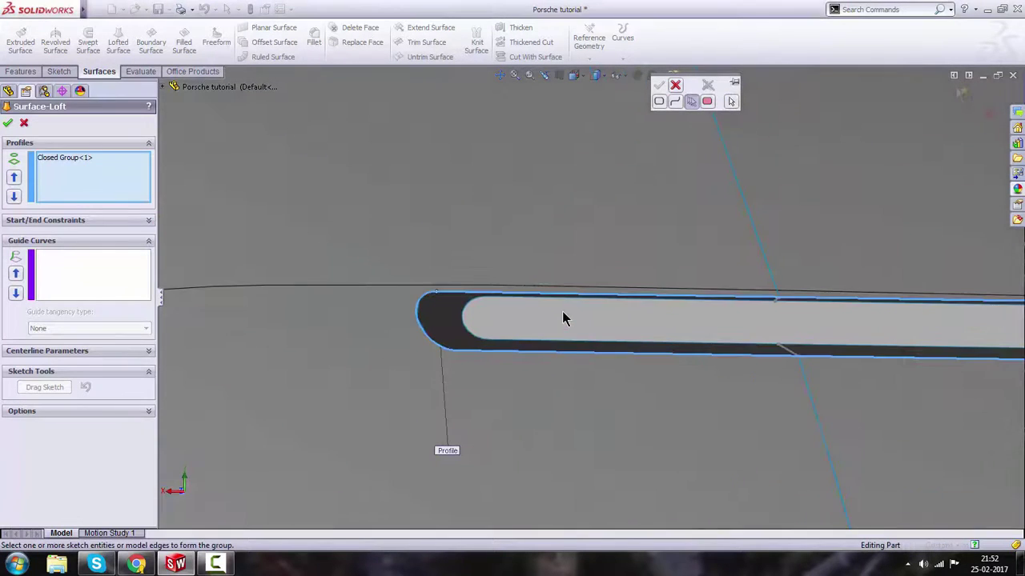
pyautogui.click(560, 300)
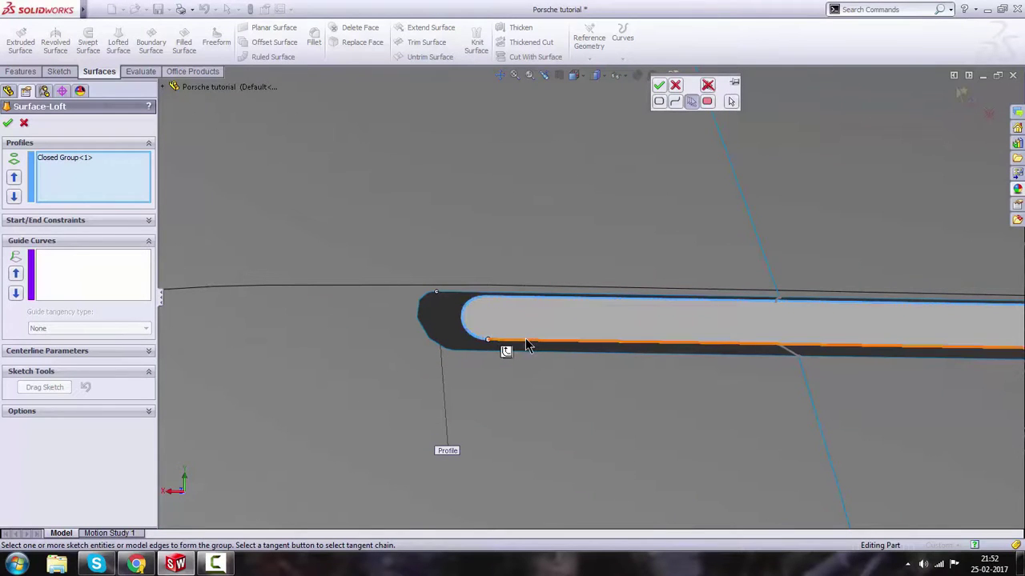
pyautogui.scroll(5, 630, 307)
pyautogui.scroll(-4, 846, 317)
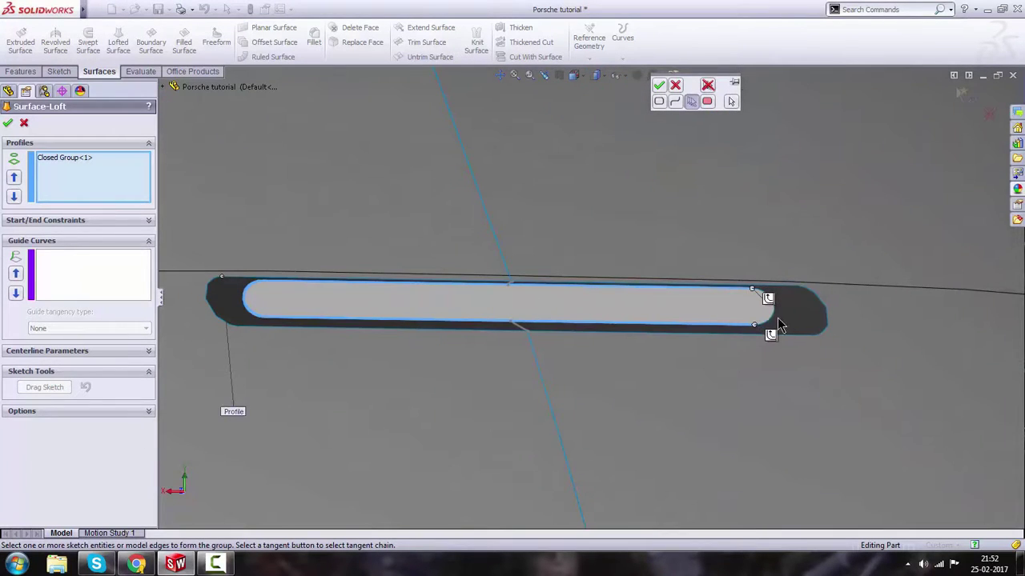
pyautogui.click(662, 90)
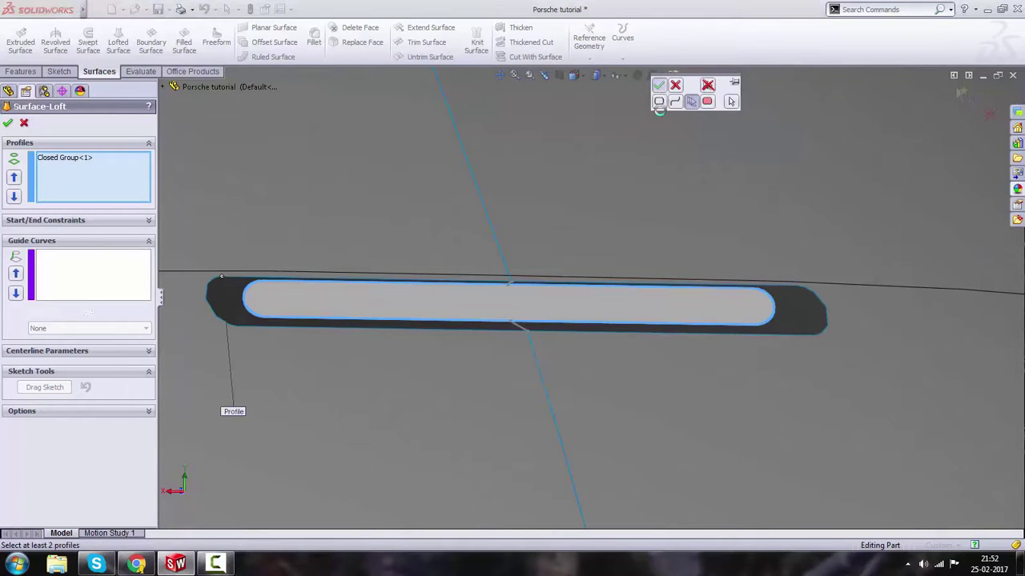
# - Use the lower and upper 3D sketch lines as guide curves and complete the lofted surface between the light and the slot opening
pyautogui.scroll(6, 588, 206)
pyautogui.moveTo(467, 266); pyautogui.dragTo(455, 274, button='middle')
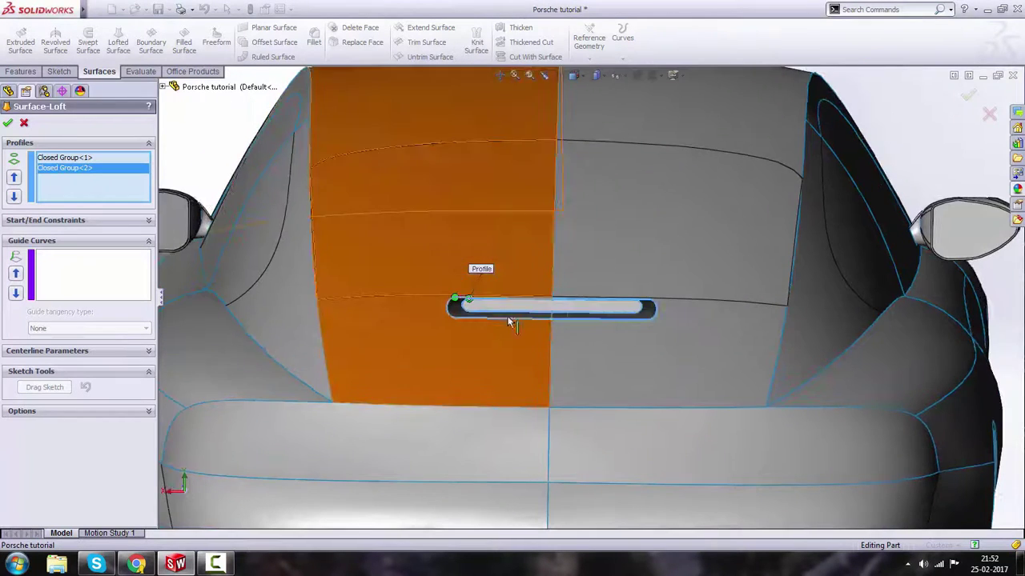
pyautogui.scroll(-3, 500, 316)
pyautogui.click(133, 279)
pyautogui.scroll(-2, 547, 296)
pyautogui.scroll(-2, 650, 329)
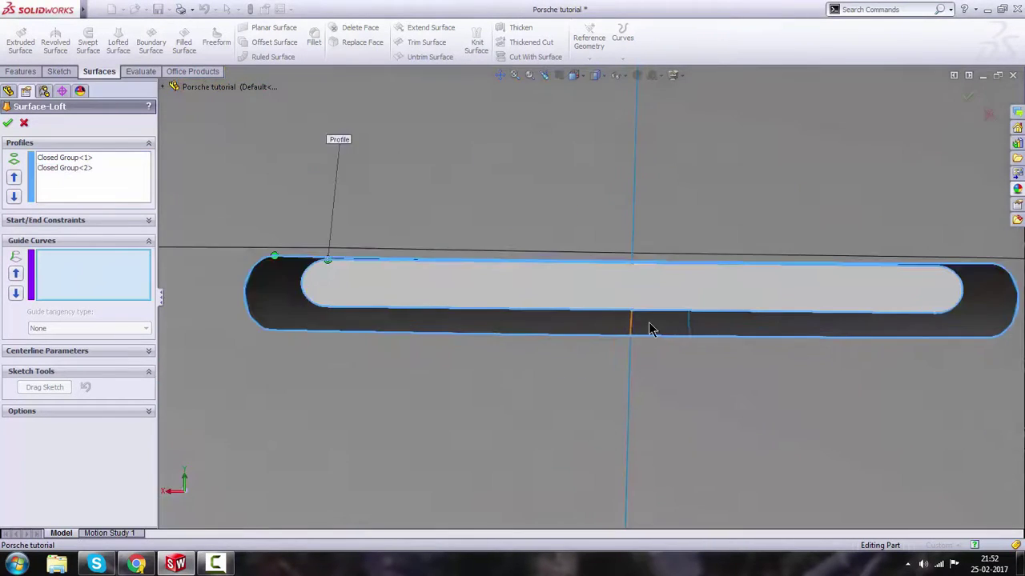
pyautogui.click(631, 326)
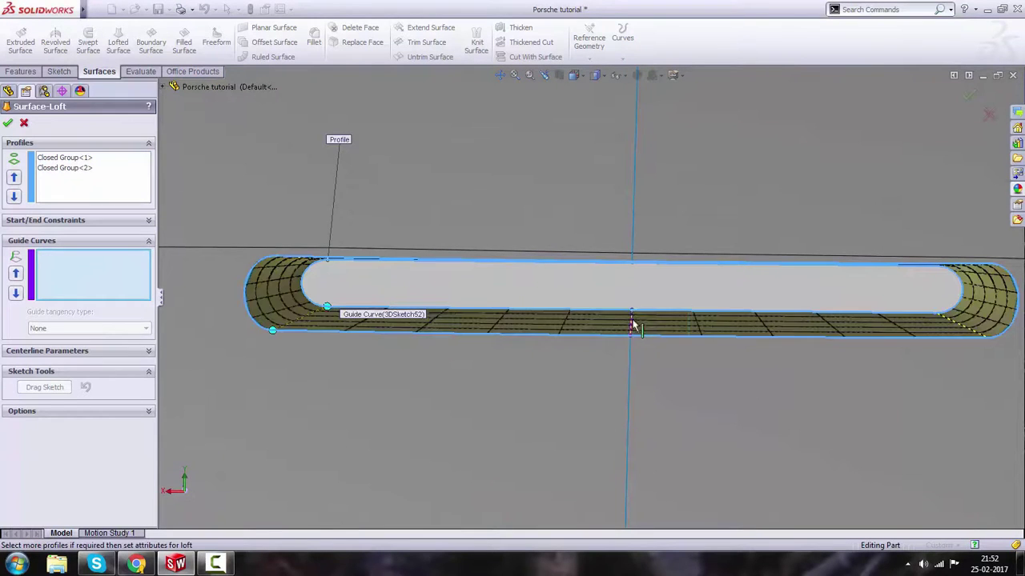
pyautogui.moveTo(619, 291)
pyautogui.mouseDown(button='middle')
pyautogui.moveTo(623, 227)
pyautogui.moveTo(615, 258)
pyautogui.mouseUp(button='middle')
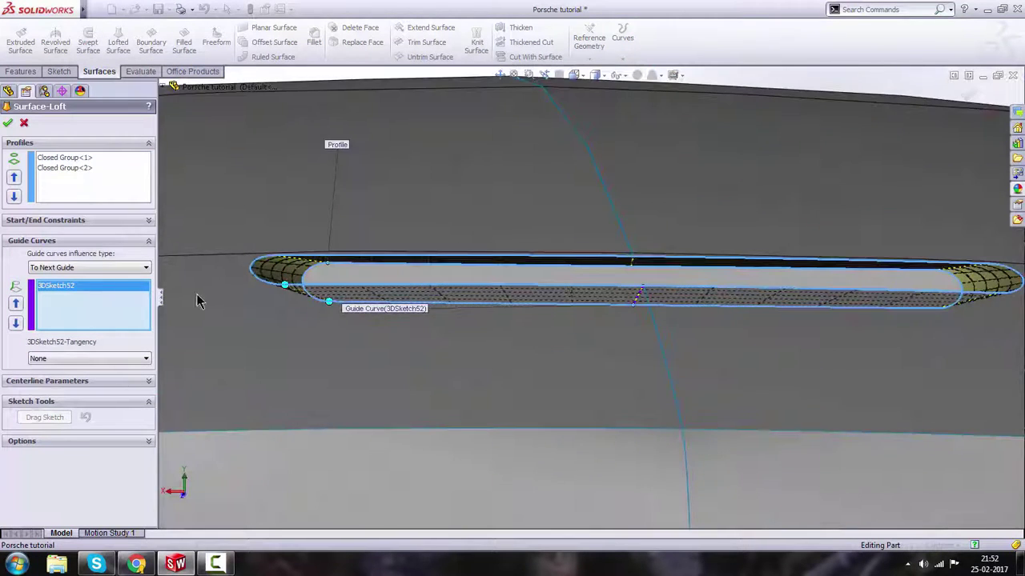
pyautogui.scroll(-3, 652, 266)
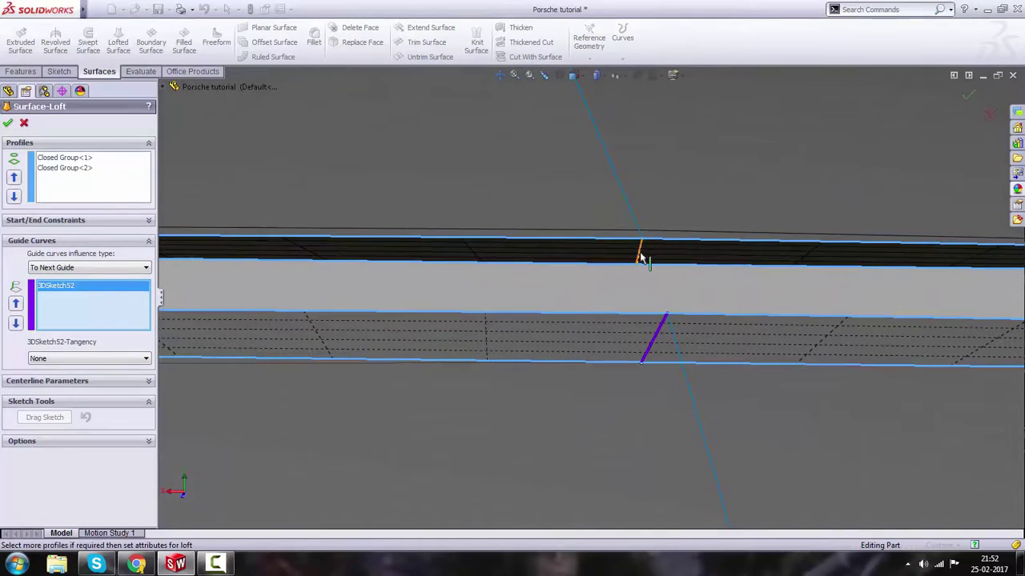
pyautogui.click(640, 258)
pyautogui.moveTo(651, 264)
pyautogui.mouseDown(button='middle')
pyautogui.moveTo(536, 277)
pyautogui.moveTo(478, 338)
pyautogui.moveTo(458, 323)
pyautogui.moveTo(562, 305)
pyautogui.moveTo(547, 265)
pyautogui.moveTo(453, 293)
pyautogui.moveTo(464, 283)
pyautogui.mouseUp(button='middle')
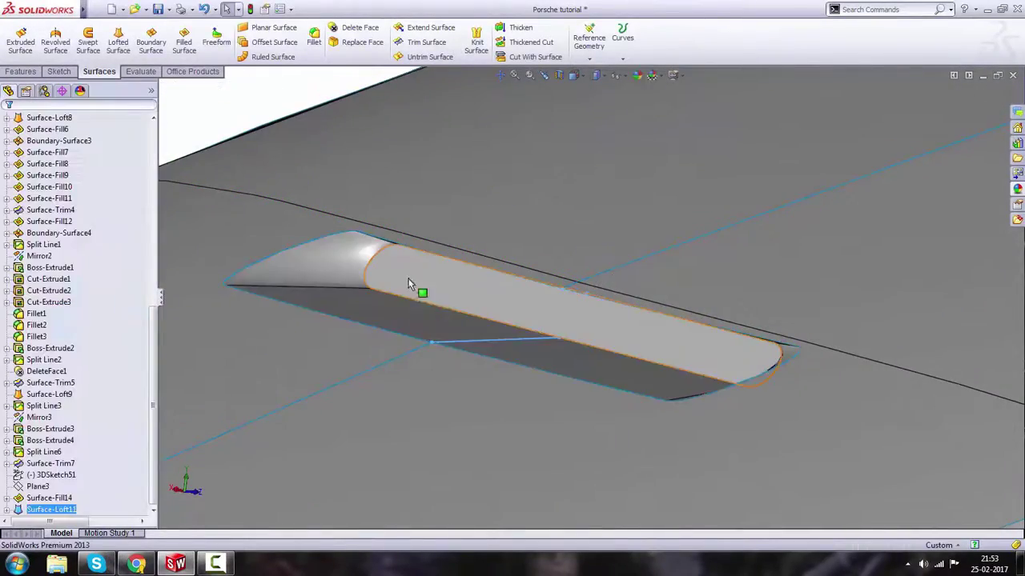
# - Examine the lofted brake light recess and the car body against the front-view reference picture from several angles
pyautogui.scroll(-2, 412, 276)
pyautogui.moveTo(407, 262); pyautogui.dragTo(456, 280, button='middle')
pyautogui.scroll(5, 458, 279)
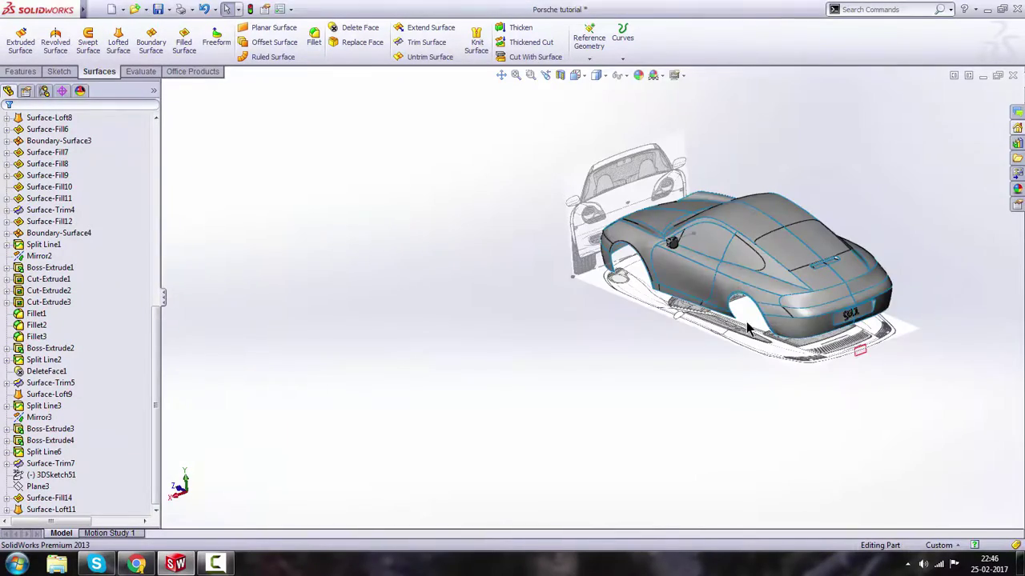
pyautogui.scroll(-5, 764, 256)
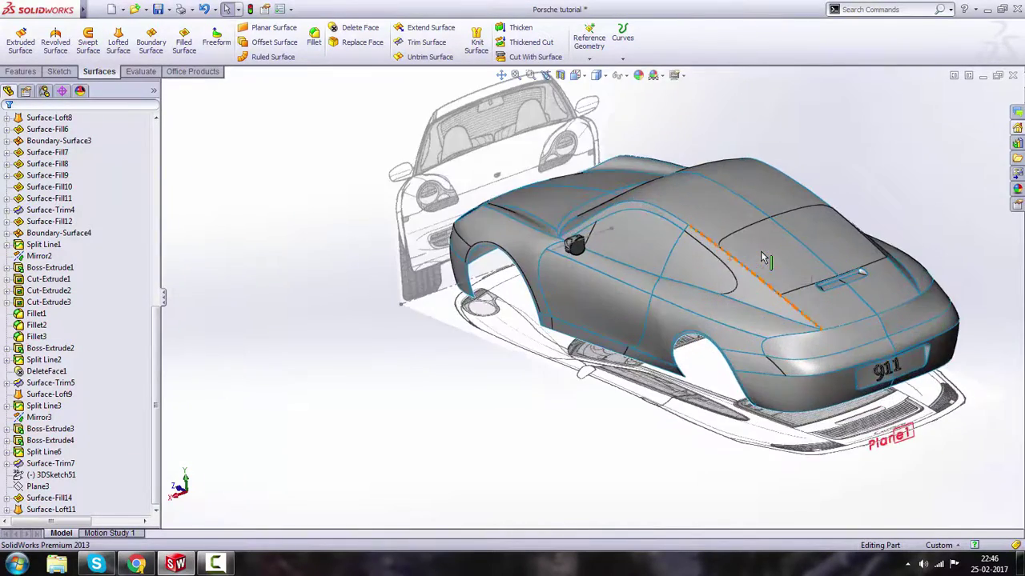
pyautogui.scroll(2, 709, 276)
pyautogui.moveTo(685, 269); pyautogui.dragTo(750, 292, button='middle')
pyautogui.scroll(-4, 749, 296)
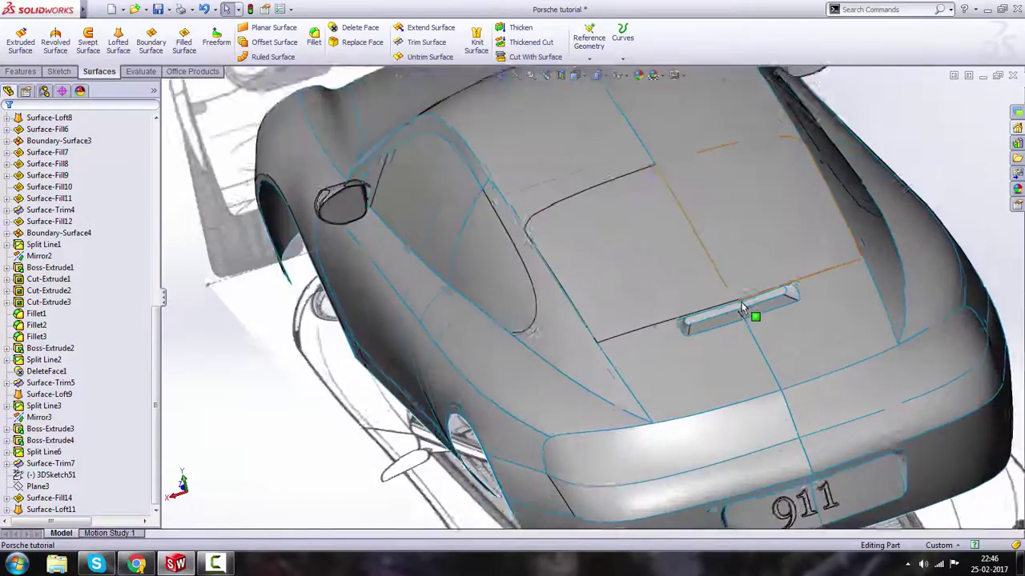
pyautogui.scroll(7, 689, 303)
pyautogui.moveTo(558, 321); pyautogui.dragTo(656, 265, button='middle')
pyautogui.scroll(-3, 437, 330)
pyautogui.moveTo(330, 330); pyautogui.dragTo(309, 328, button='middle')
pyautogui.scroll(2, 305, 328)
pyautogui.scroll(-6, 492, 291)
pyautogui.scroll(2, 492, 297)
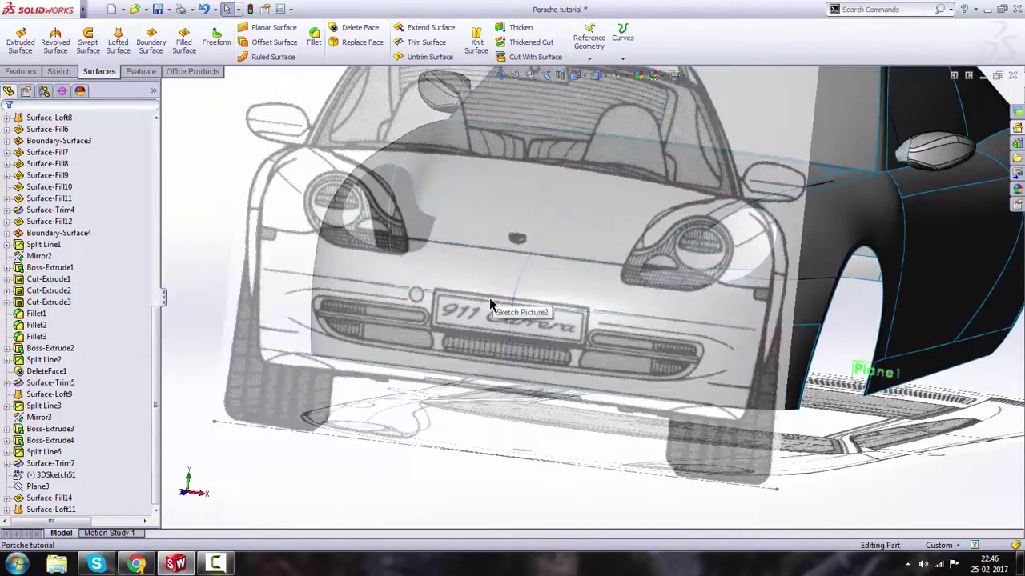
pyautogui.moveTo(496, 336); pyautogui.dragTo(424, 363, button='middle')
pyautogui.moveTo(507, 337)
pyautogui.mouseDown(button='middle')
pyautogui.moveTo(555, 290)
pyautogui.moveTo(640, 277)
pyautogui.moveTo(501, 327)
pyautogui.moveTo(515, 329)
pyautogui.mouseUp(button='middle')
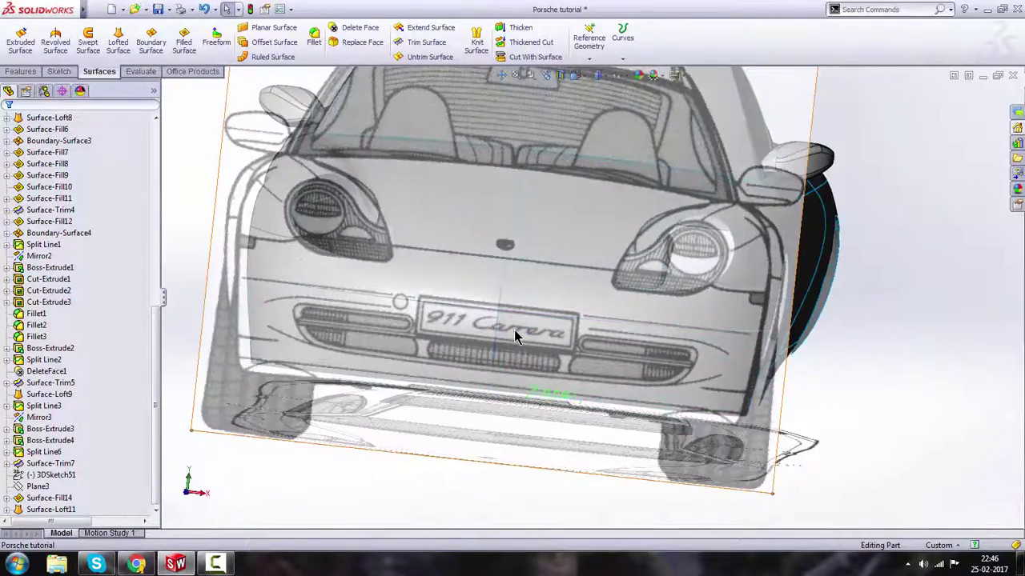
# - Switch to the front view and open a new sketch on the Front plane
pyautogui.press('space')
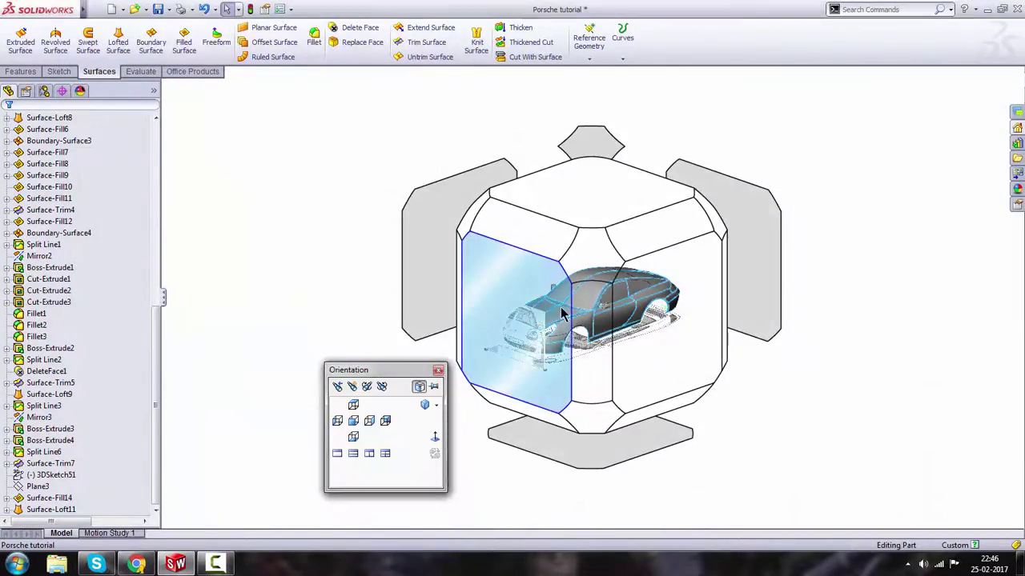
pyautogui.click(562, 312)
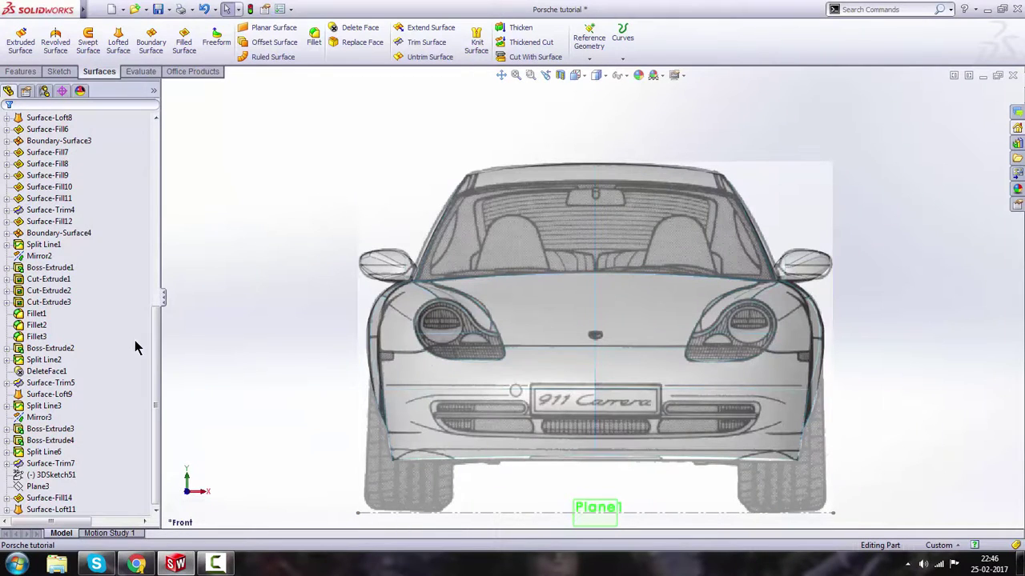
pyautogui.moveTo(154, 348); pyautogui.dragTo(166, 168)
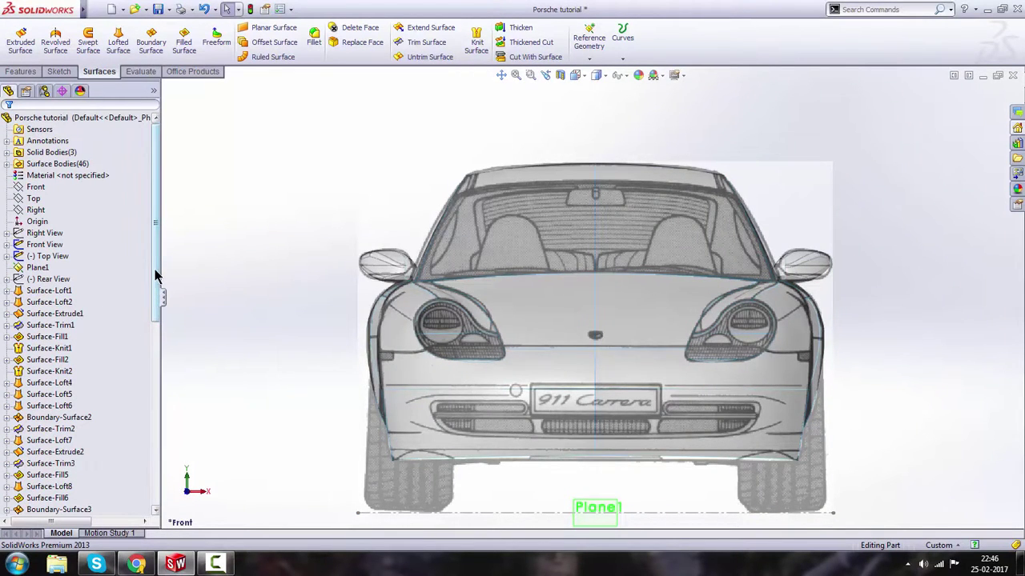
pyautogui.click(37, 189)
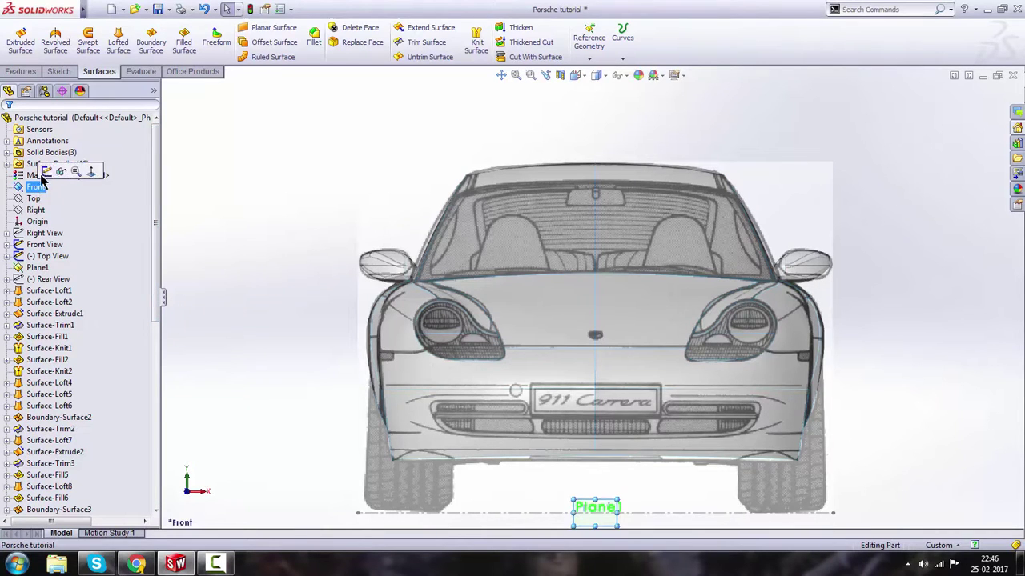
pyautogui.click(42, 171)
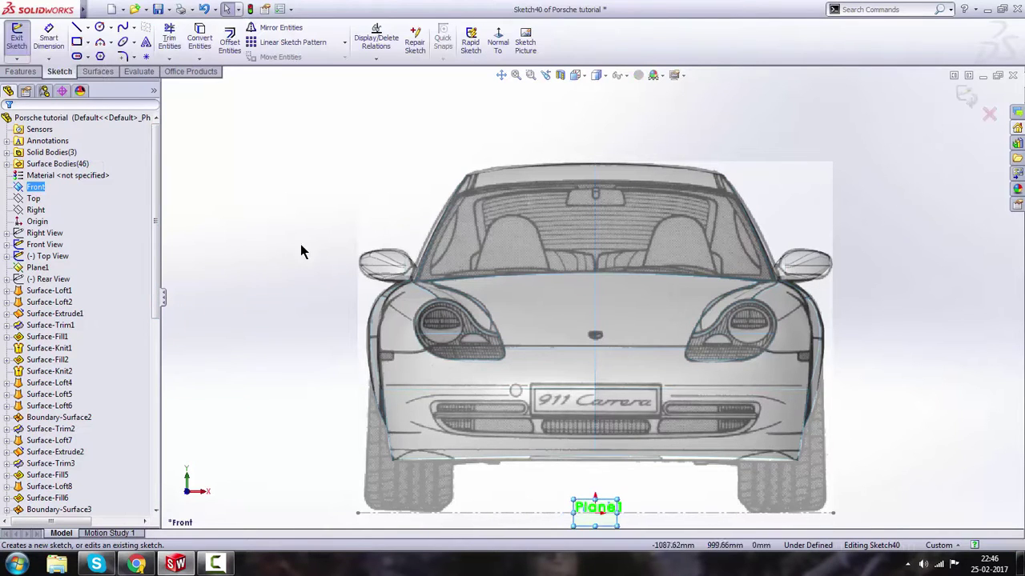
# - Sketch a corner rectangle about 246 by 92 mm from the car's centreline over half of the front number plate, then exit the sketch
pyautogui.click(75, 44)
pyautogui.scroll(-5, 702, 393)
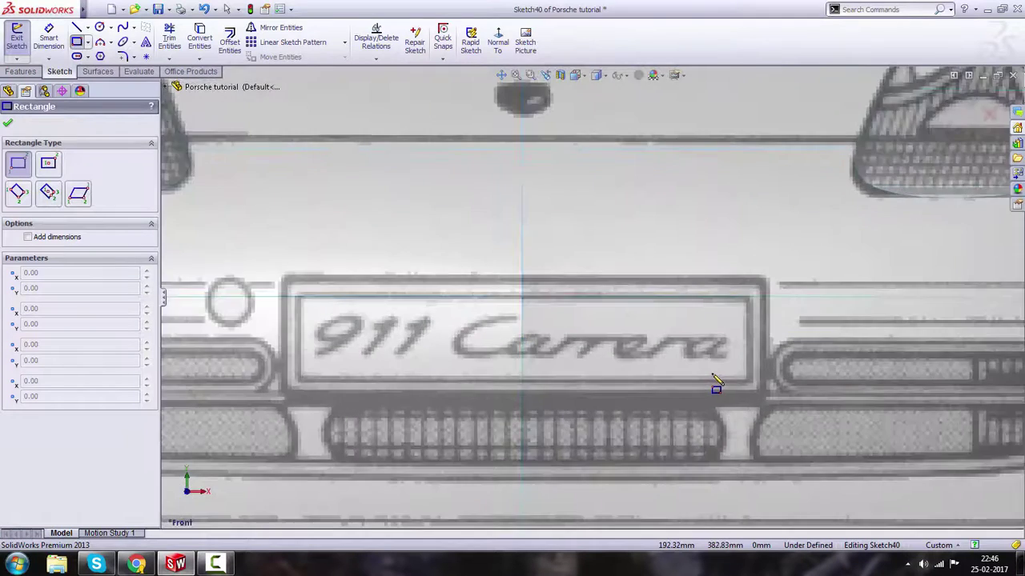
pyautogui.scroll(-3, 714, 382)
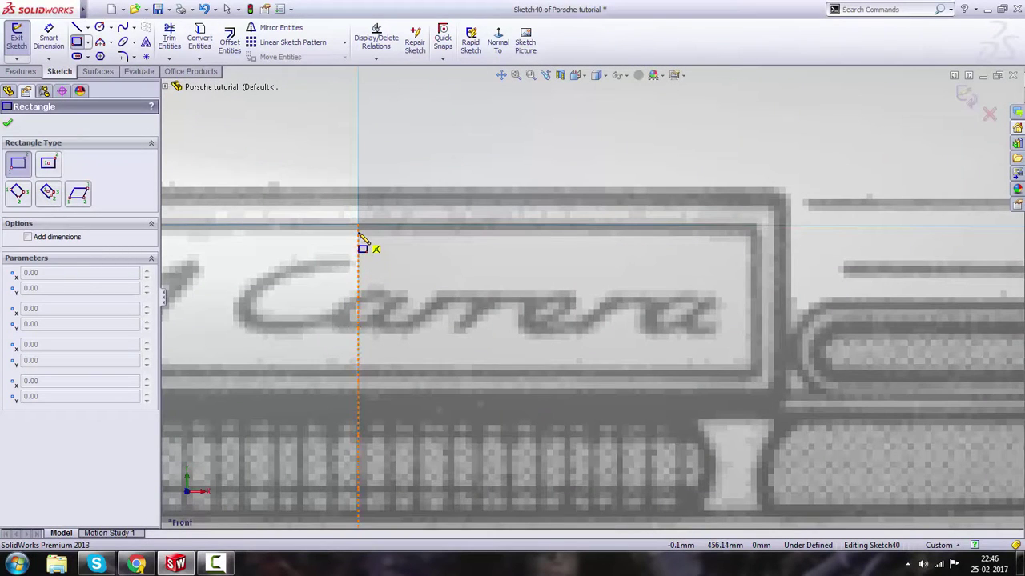
pyautogui.moveTo(358, 233)
pyautogui.mouseDown()
pyautogui.moveTo(593, 359)
pyautogui.moveTo(777, 393)
pyautogui.moveTo(760, 400)
pyautogui.moveTo(786, 400)
pyautogui.moveTo(785, 391)
pyautogui.mouseUp()
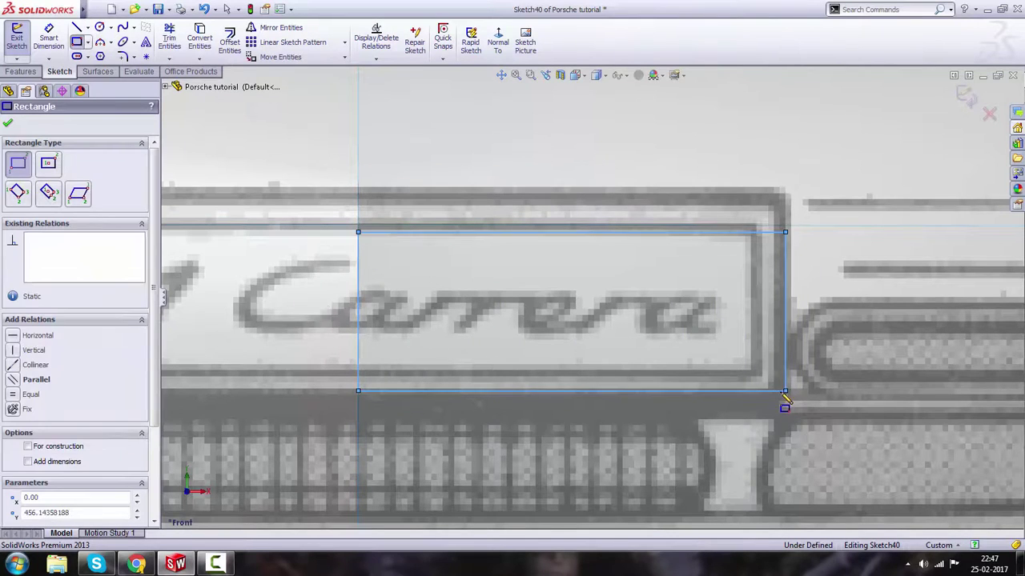
pyautogui.rightClick(564, 156)
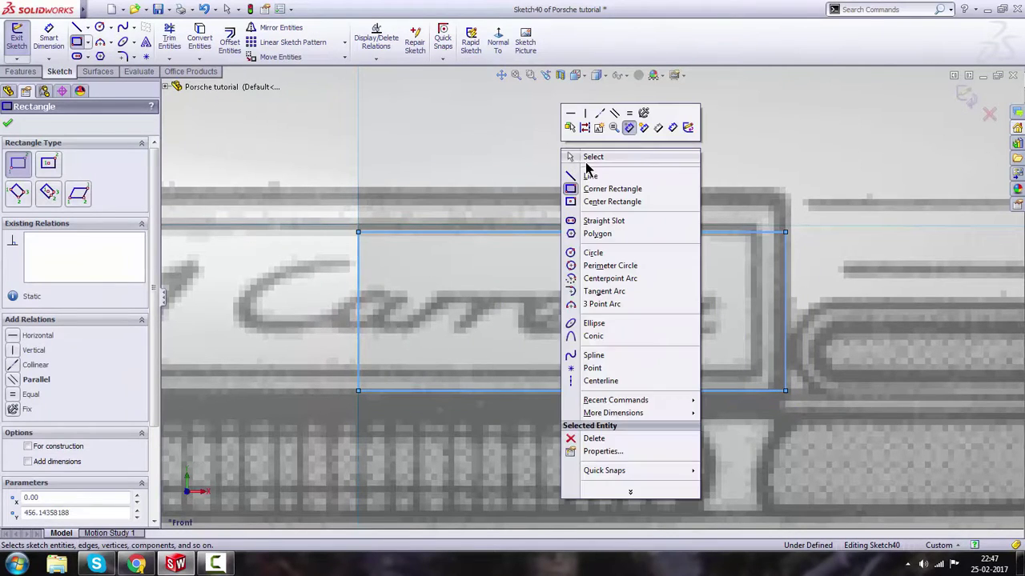
pyautogui.click(588, 163)
pyautogui.click(965, 100)
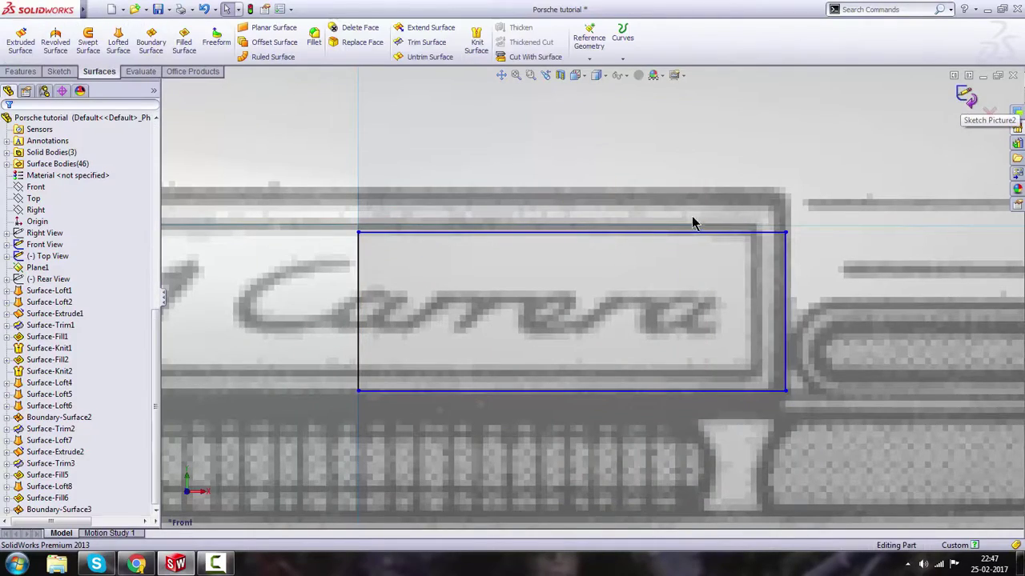
# - Extrude the number plate rectangle 5 mm, starting from the curved front bumper surface instead of the sketch plane
pyautogui.scroll(5, 584, 233)
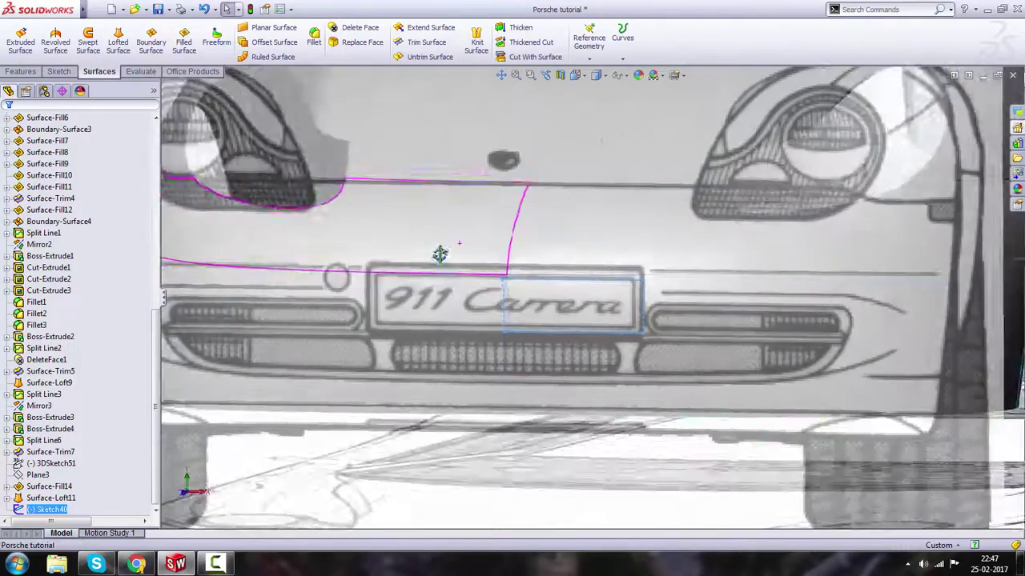
pyautogui.moveTo(439, 254); pyautogui.dragTo(486, 310, button='middle')
pyautogui.scroll(-1, 495, 309)
pyautogui.scroll(-3, 496, 304)
pyautogui.scroll(3, 511, 304)
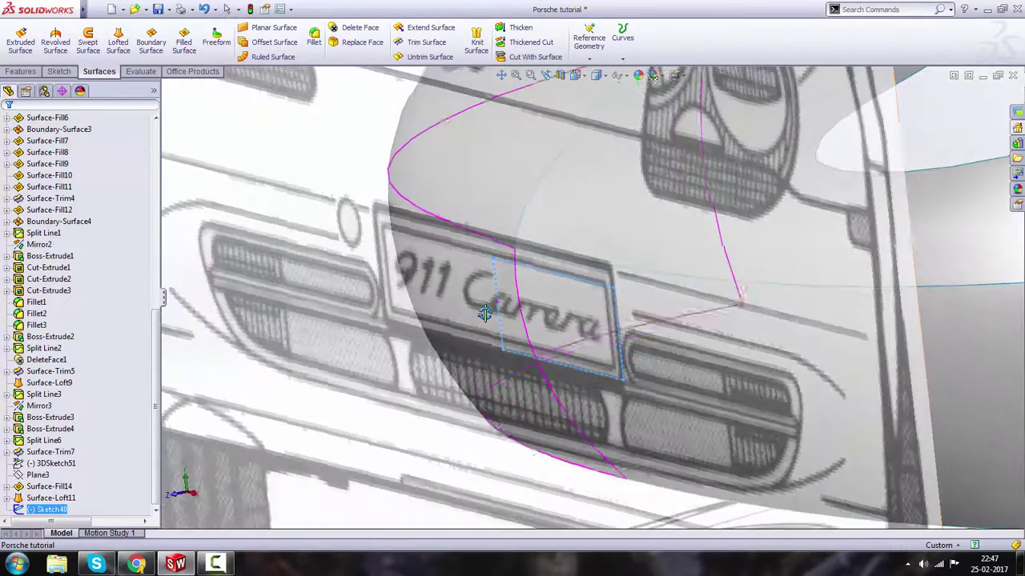
pyautogui.click(22, 71)
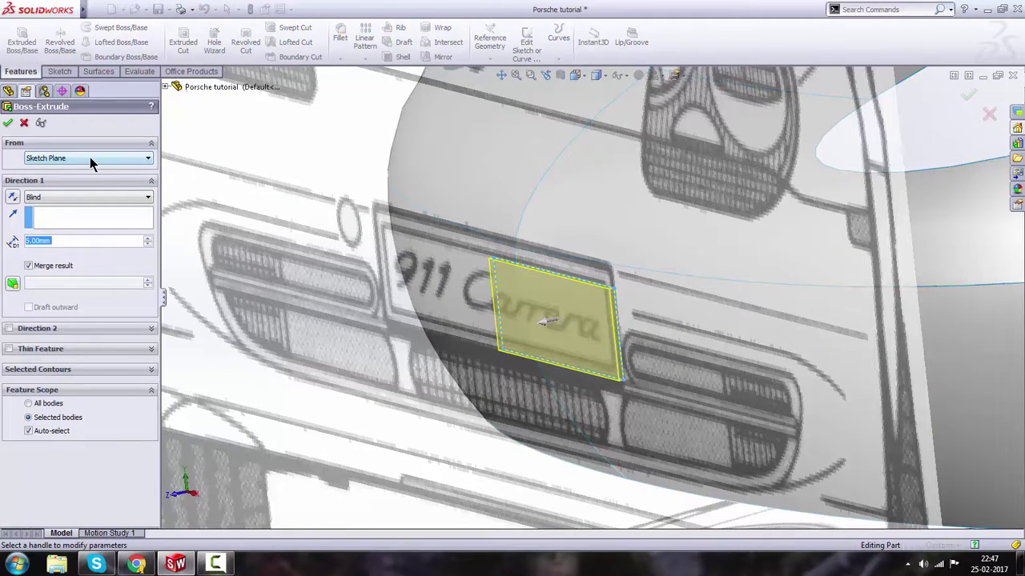
pyautogui.click(89, 158)
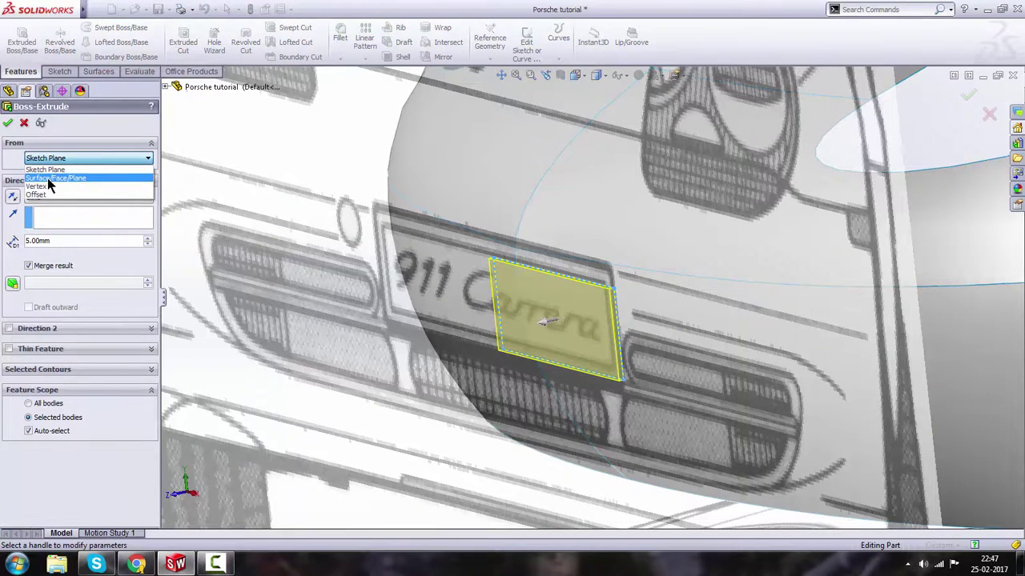
pyautogui.click(68, 180)
pyautogui.scroll(3, 498, 298)
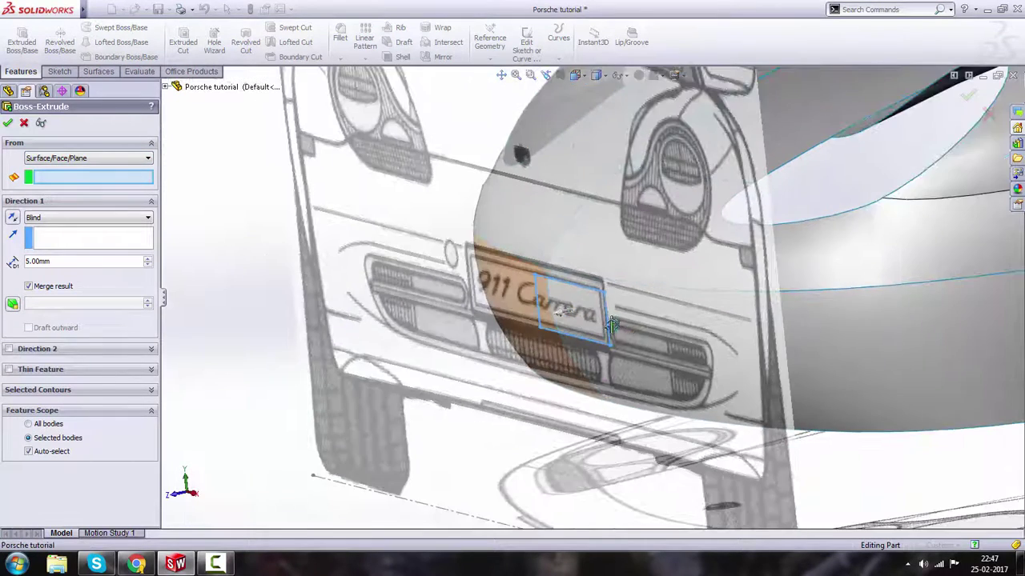
pyautogui.moveTo(620, 324); pyautogui.dragTo(491, 318, button='middle')
pyautogui.click(714, 343)
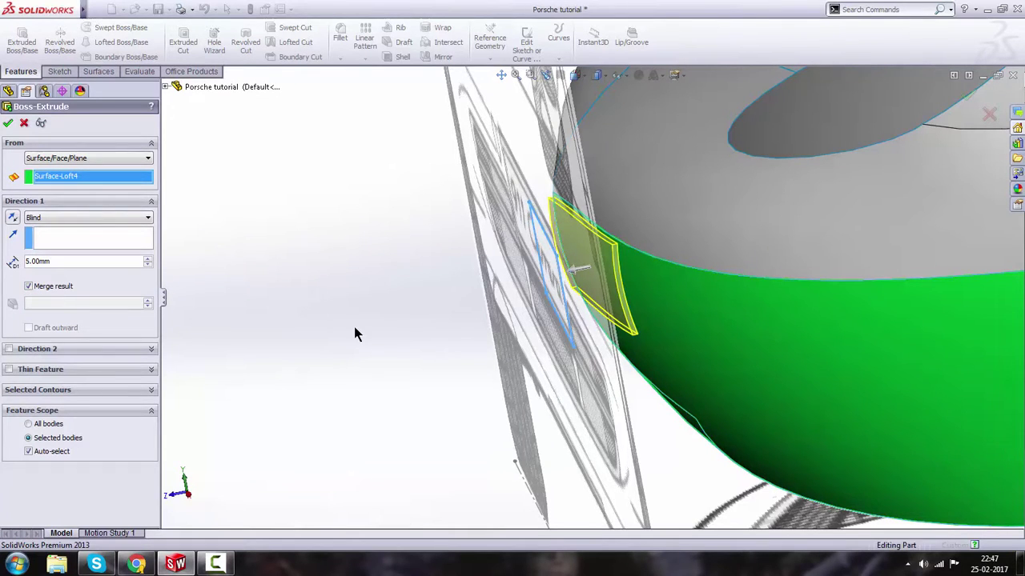
pyautogui.press('Return')
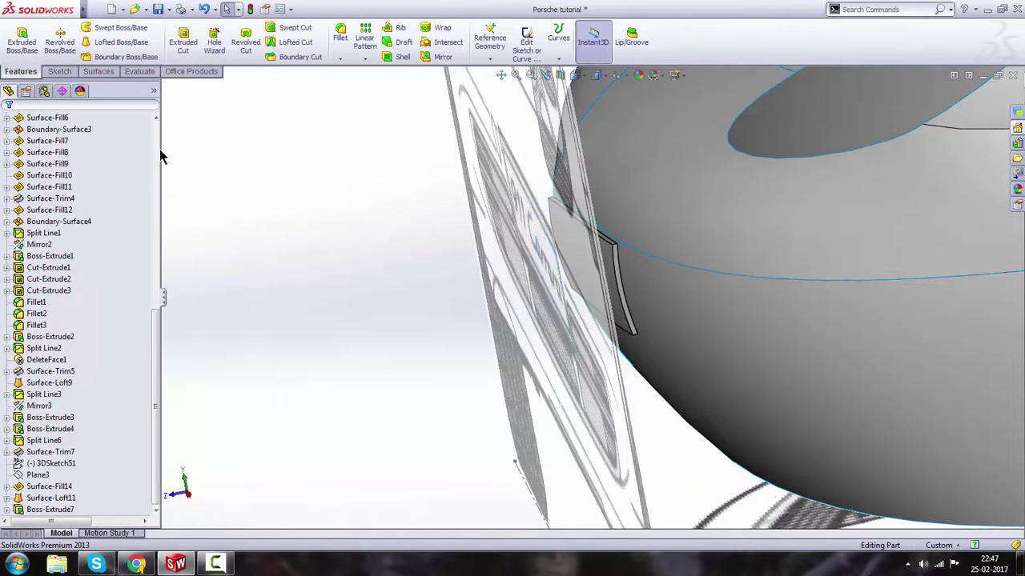
# - Return to the front view and open a new sketch on the Front plane
pyautogui.click(575, 74)
pyautogui.click(595, 301)
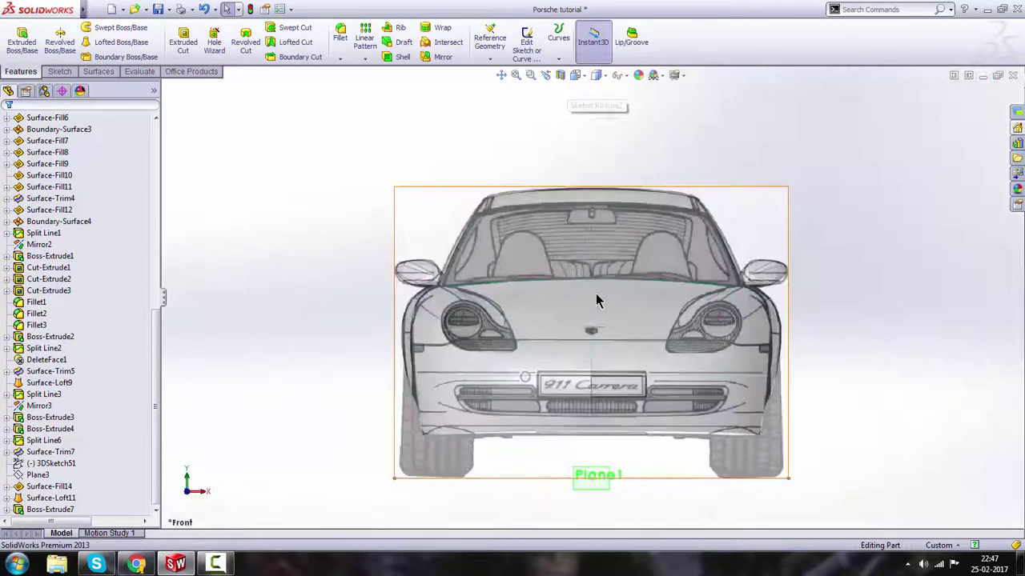
pyautogui.scroll(-3, 595, 301)
pyautogui.moveTo(155, 322); pyautogui.dragTo(157, 147)
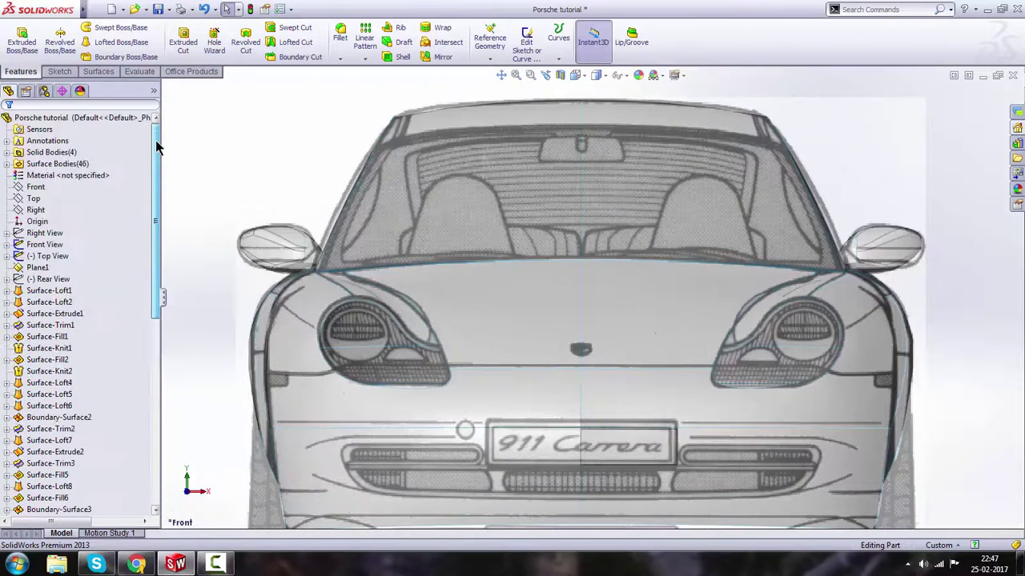
pyautogui.click(41, 174)
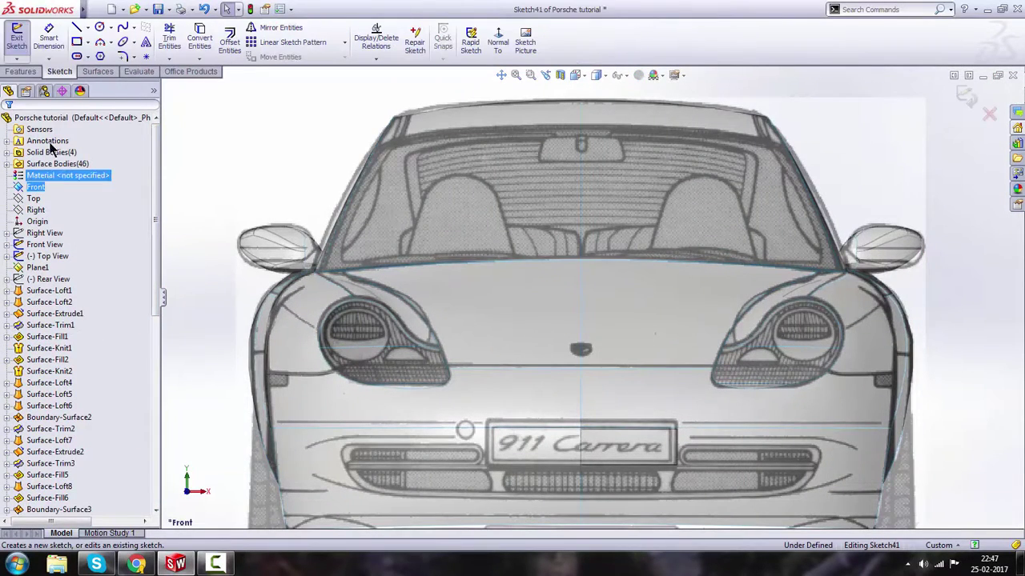
# - Trace the upper, outer side and lower edges of the extruded half plate with connected lines, starting and ending on the centreline
pyautogui.click(77, 28)
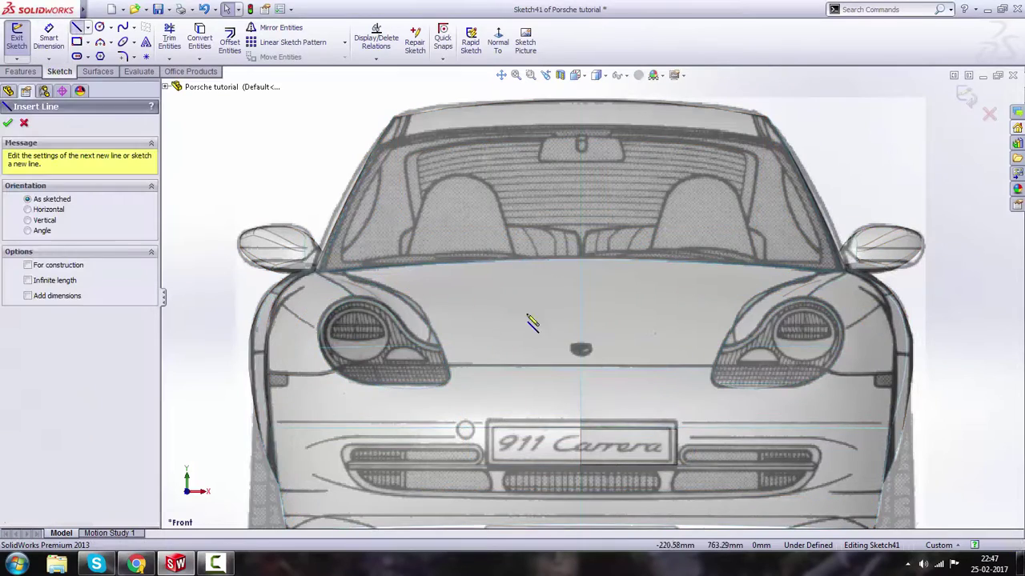
pyautogui.scroll(3, 605, 393)
pyautogui.scroll(-6, 617, 354)
pyautogui.scroll(-5, 573, 308)
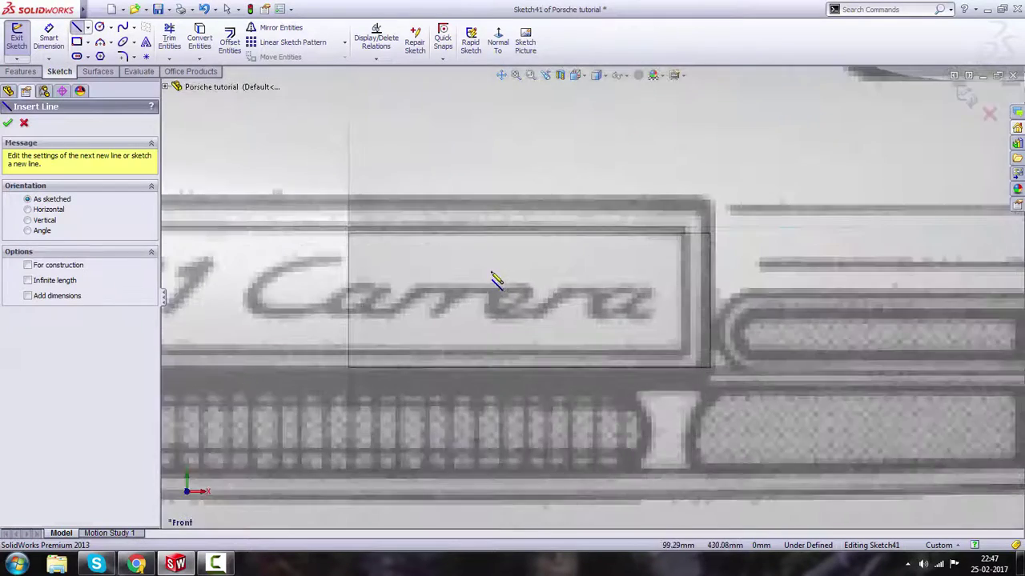
pyautogui.click(258, 210)
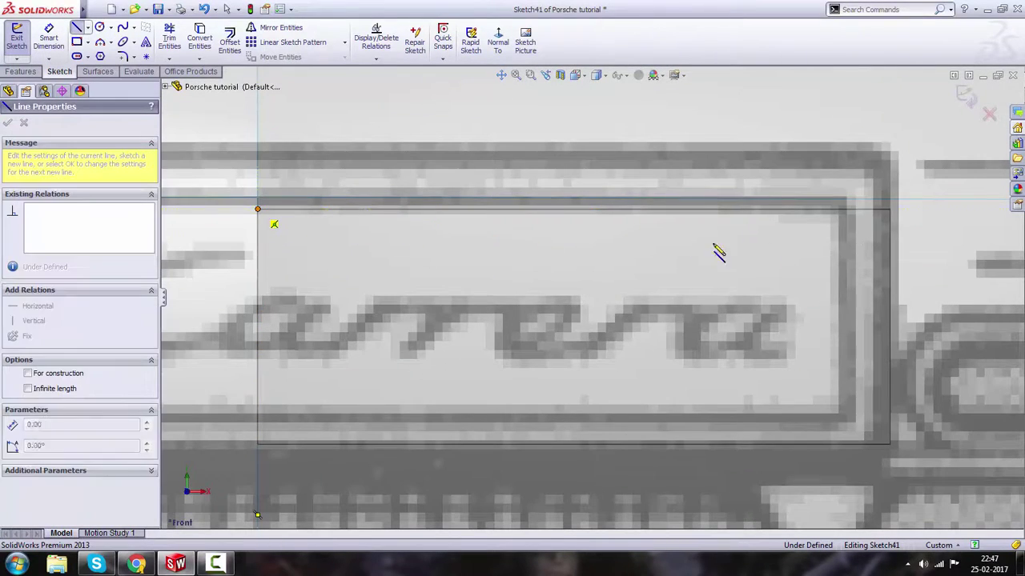
pyautogui.click(889, 210)
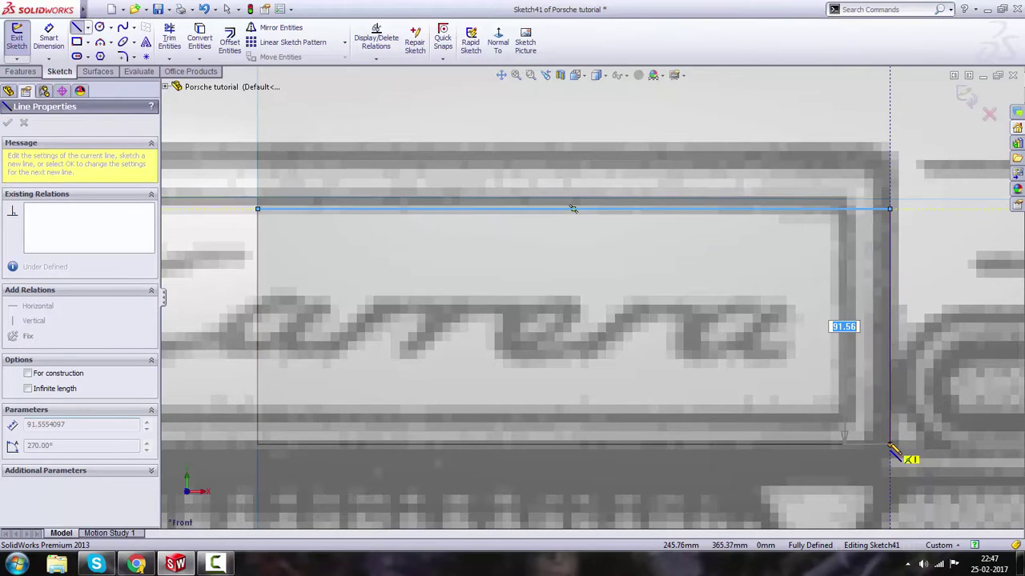
pyautogui.click(890, 444)
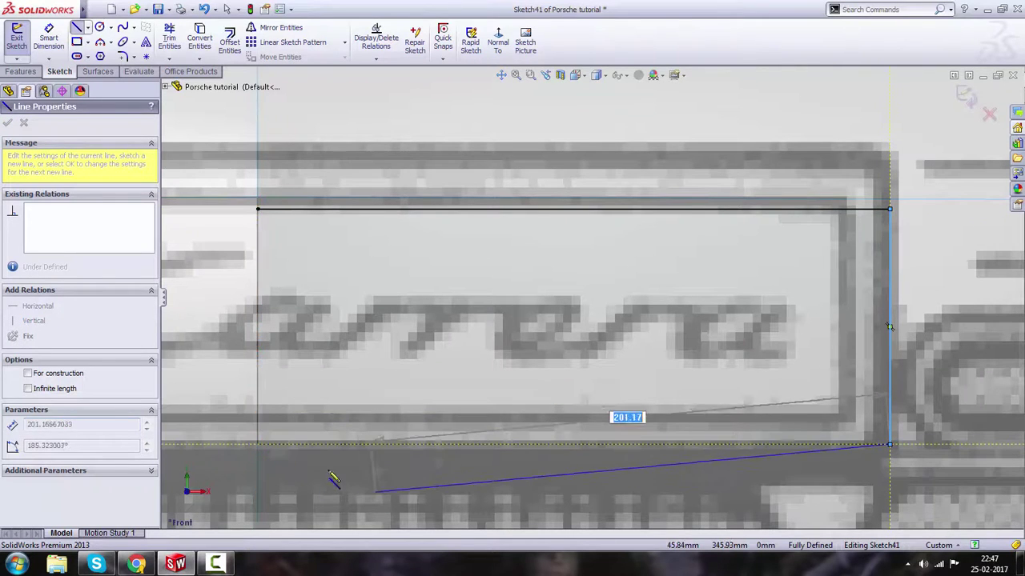
pyautogui.click(258, 445)
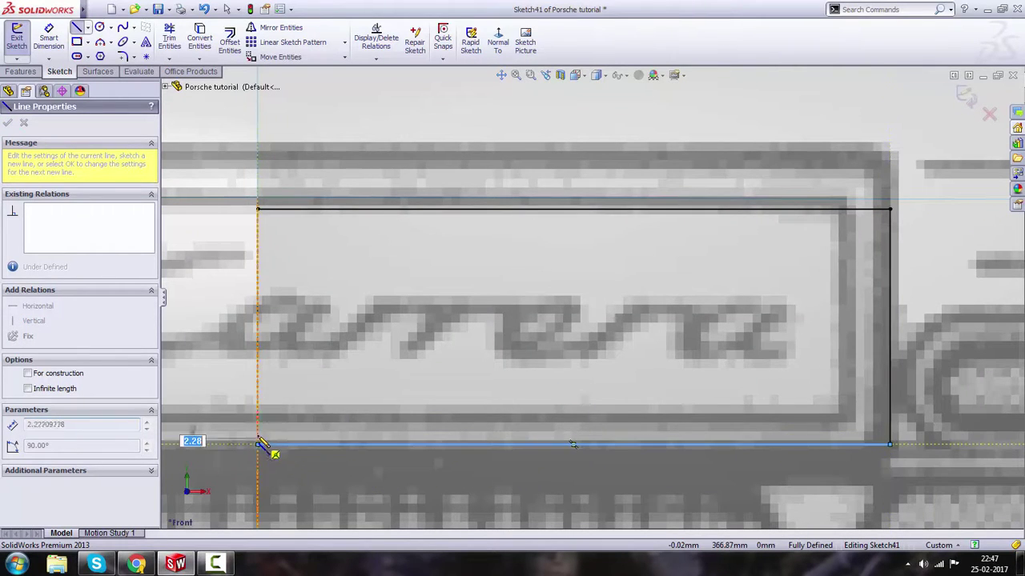
# - Sketch an inset inner outline about 238 mm wide, join it to the outer lines as a closed plate frame, and exit the sketch
pyautogui.click(258, 434)
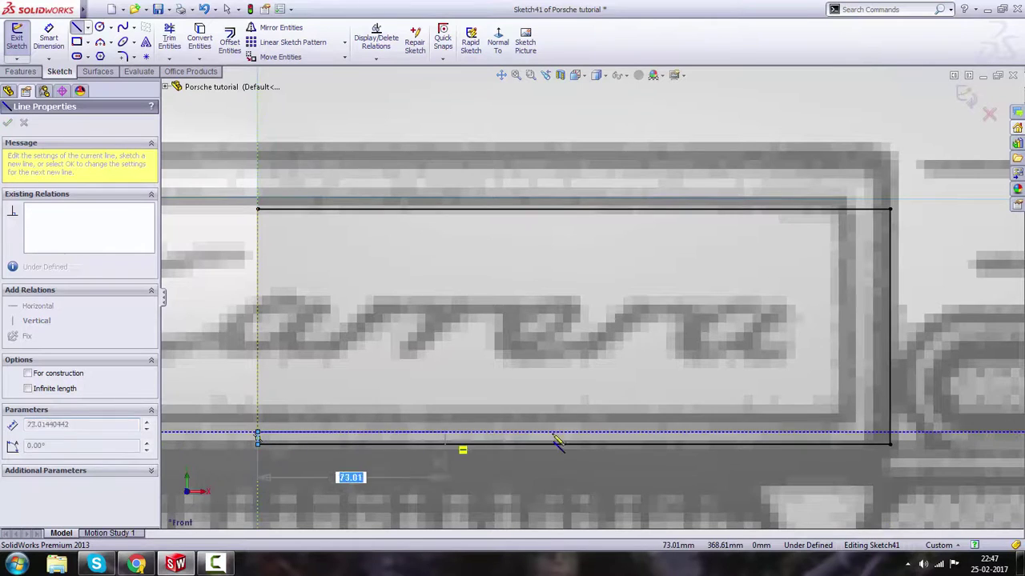
pyautogui.click(871, 433)
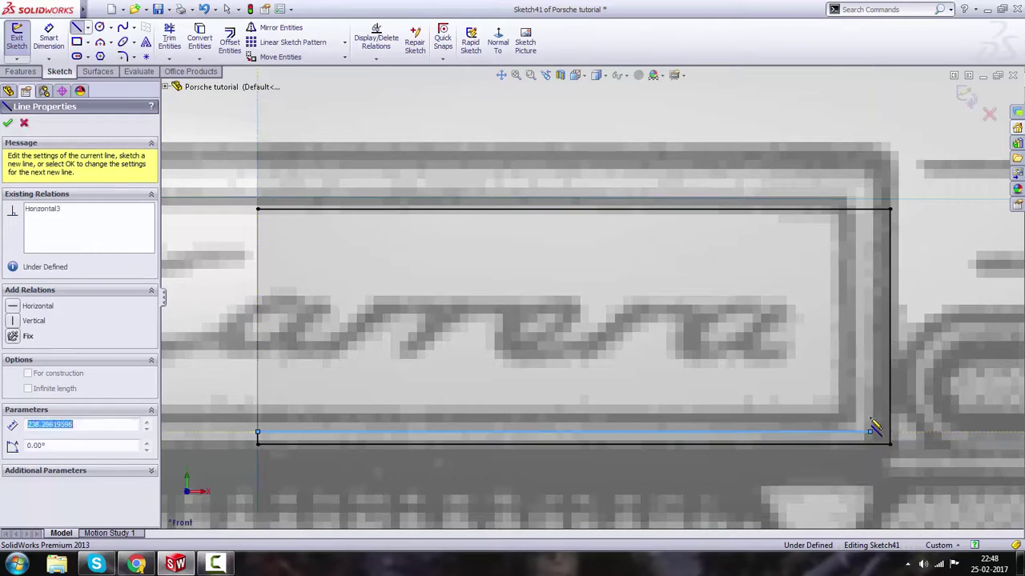
pyautogui.click(871, 221)
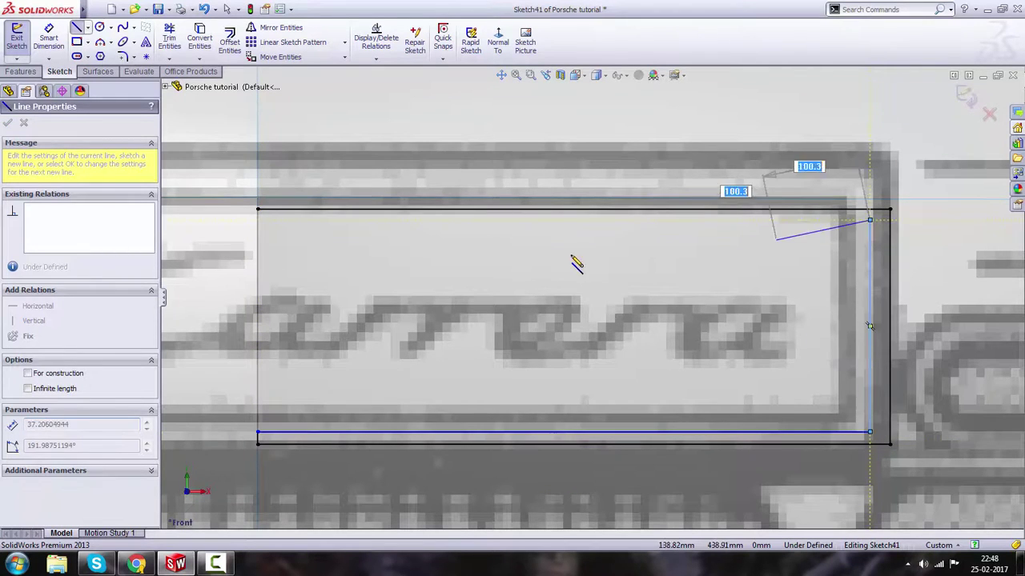
pyautogui.click(257, 220)
pyautogui.click(258, 212)
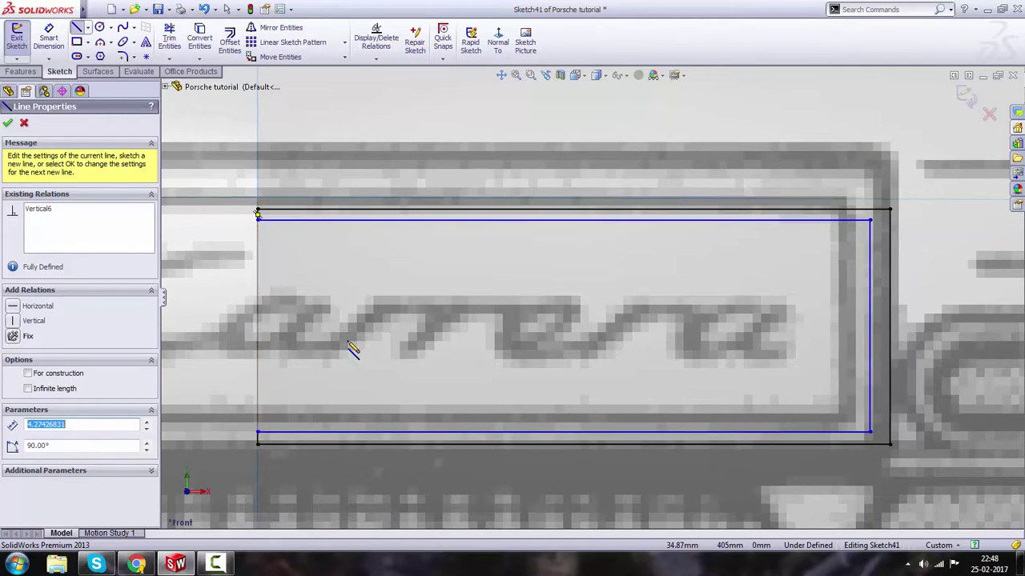
pyautogui.press('Escape')
pyautogui.press('Escape')
pyautogui.scroll(5, 382, 330)
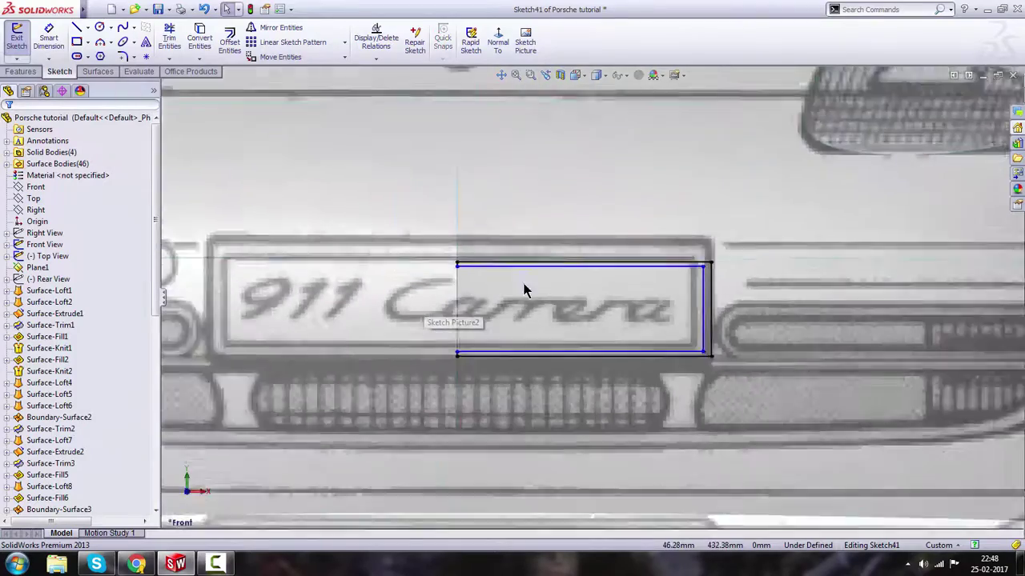
pyautogui.moveTo(718, 299); pyautogui.dragTo(652, 313, button='middle')
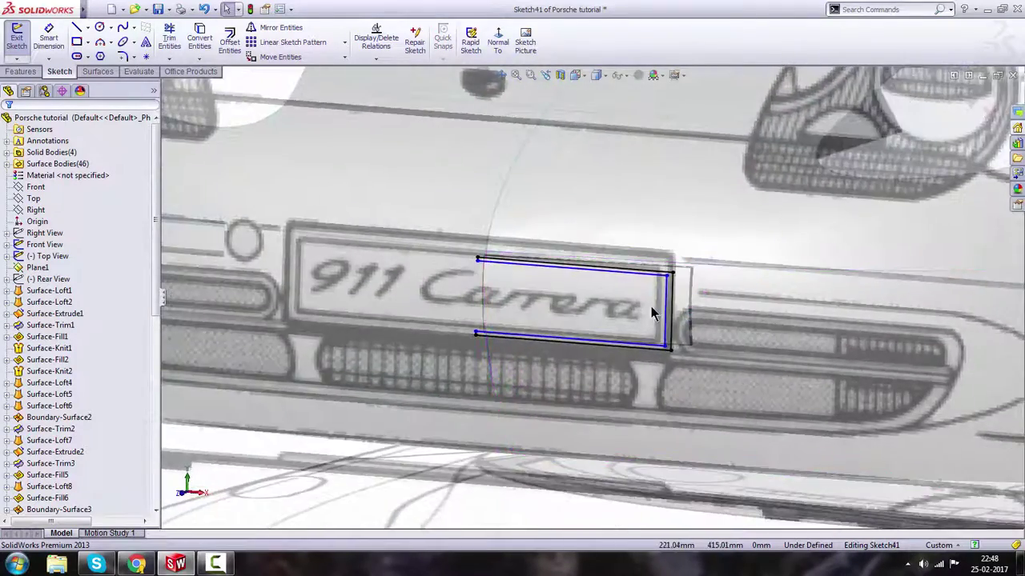
pyautogui.scroll(-2, 652, 311)
pyautogui.scroll(3, 557, 315)
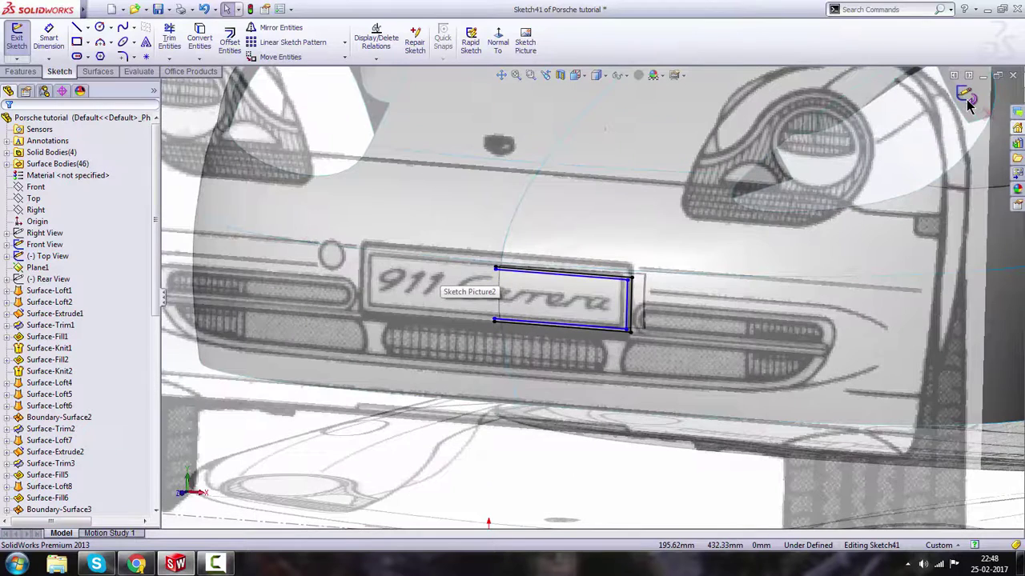
pyautogui.click(968, 100)
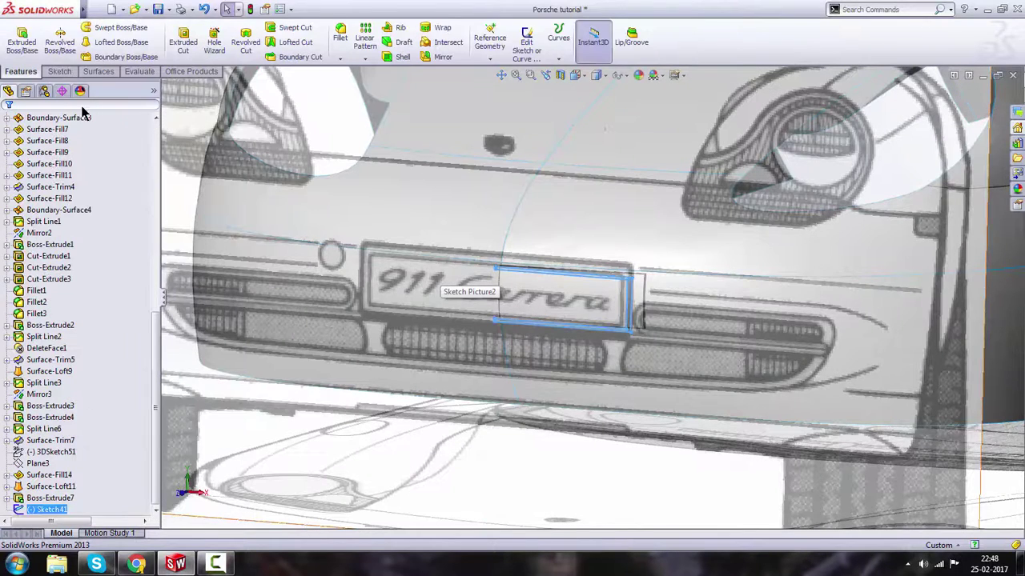
# - Start a 5 mm boss extrusion of the plate frame sketch and clear its selected contours
pyautogui.click(60, 72)
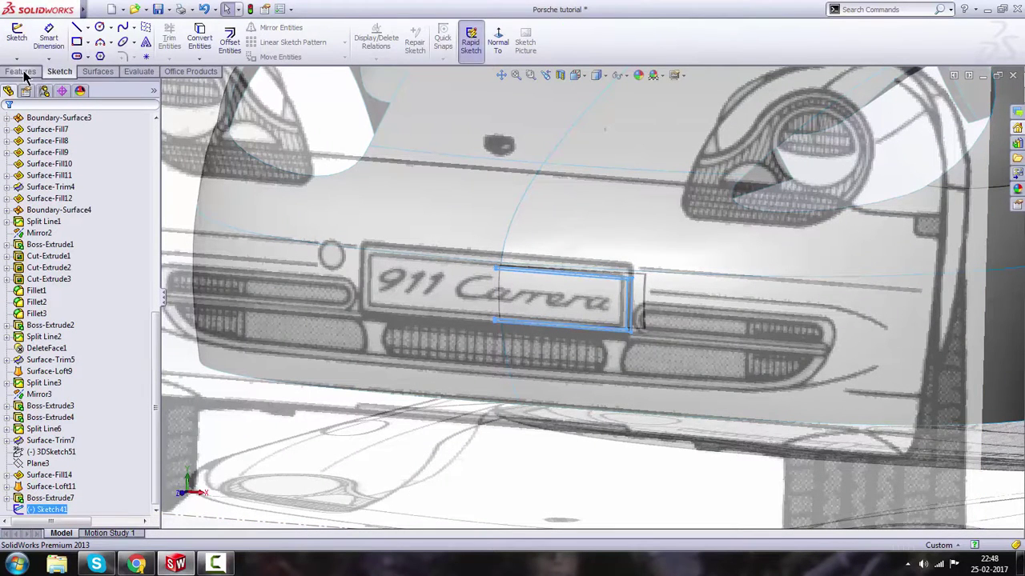
pyautogui.click(24, 72)
pyautogui.click(23, 44)
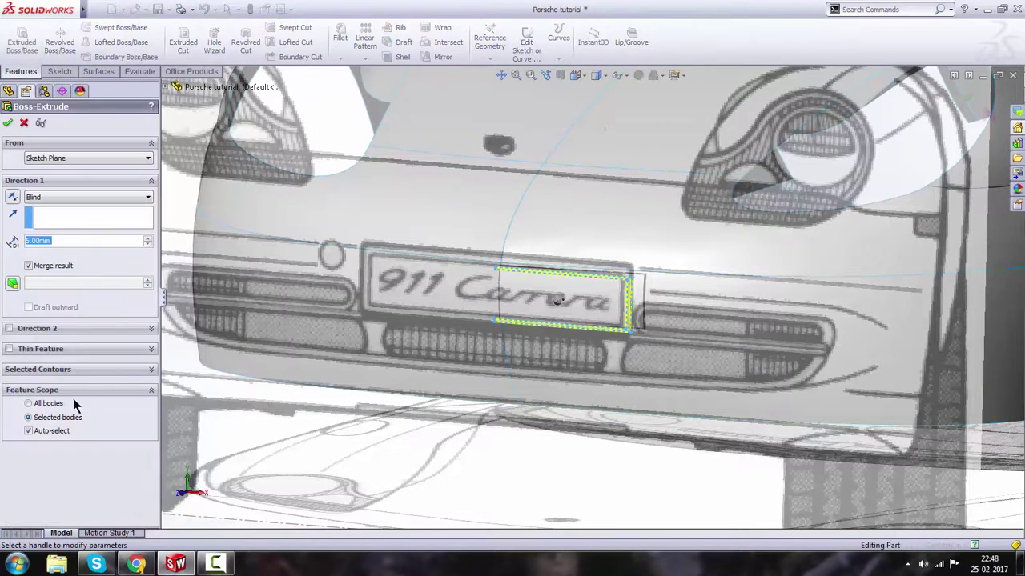
pyautogui.click(64, 370)
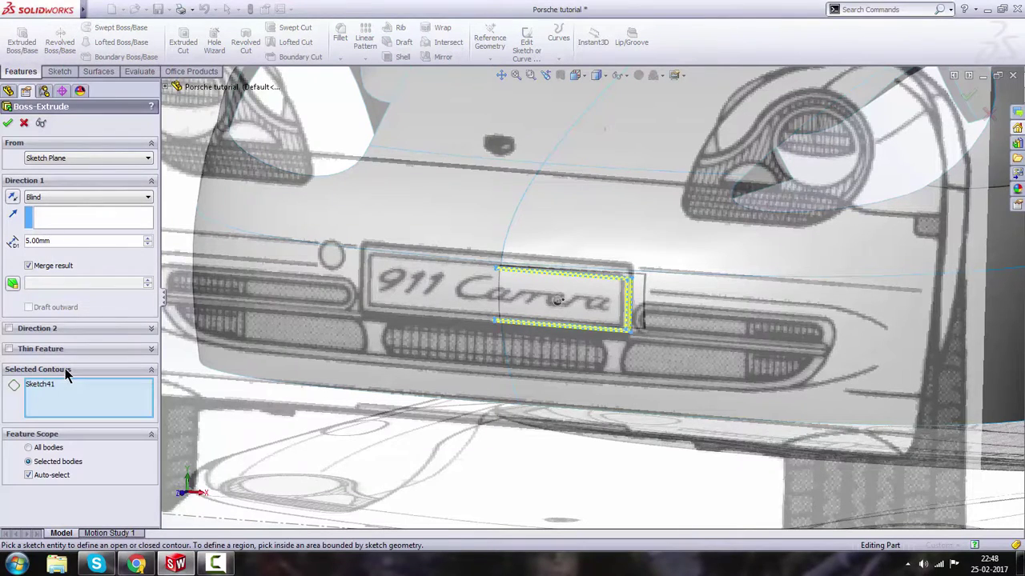
pyautogui.rightClick(66, 406)
pyautogui.click(132, 404)
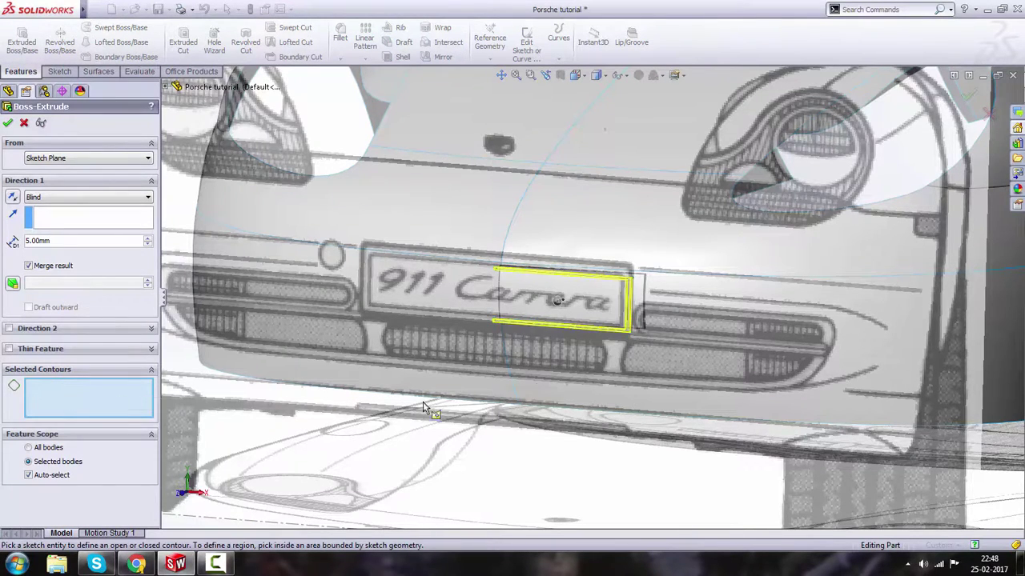
# - Start the plate frame extrusion from the half plate's curved front face and complete it with a 5 mm blind depth
pyautogui.scroll(-3, 700, 268)
pyautogui.scroll(-4, 700, 261)
pyautogui.scroll(6, 553, 240)
pyautogui.moveTo(546, 240); pyautogui.dragTo(505, 272, button='middle')
pyautogui.click(88, 159)
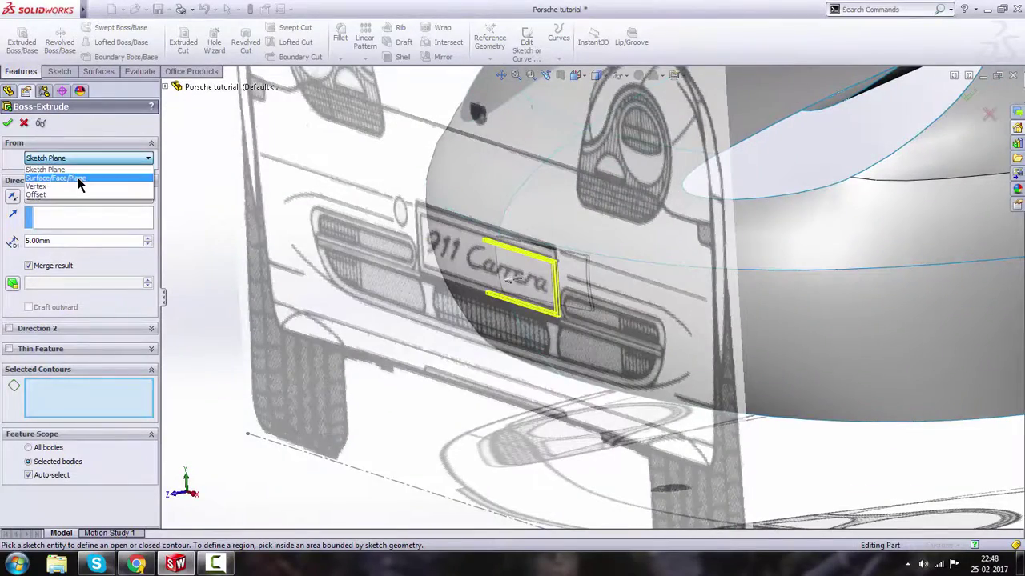
pyautogui.click(79, 180)
pyautogui.moveTo(686, 324); pyautogui.dragTo(611, 308, button='middle')
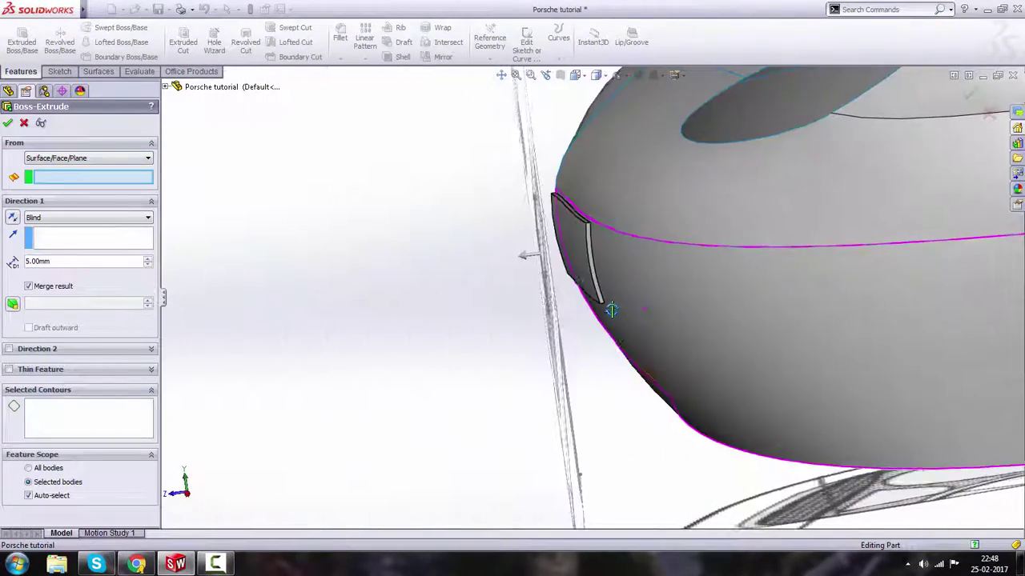
pyautogui.click(570, 258)
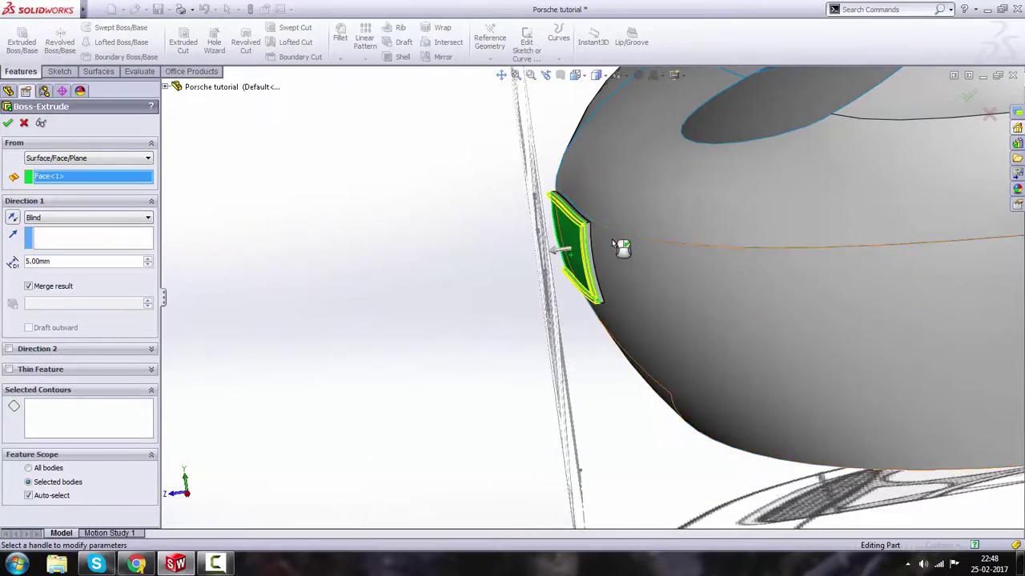
pyautogui.scroll(-3, 553, 263)
pyautogui.moveTo(536, 262); pyautogui.dragTo(614, 216, button='middle')
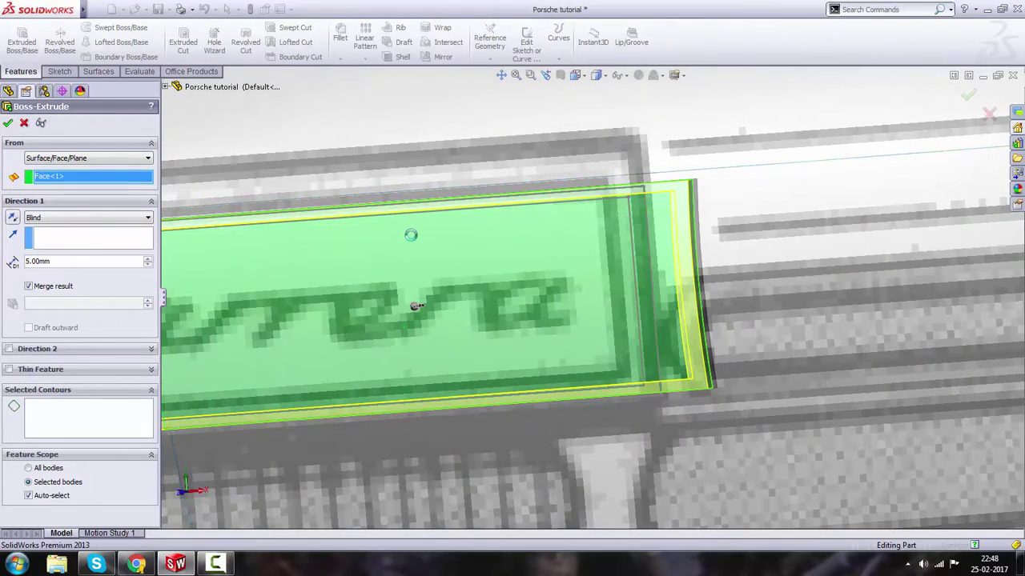
pyautogui.scroll(8, 352, 239)
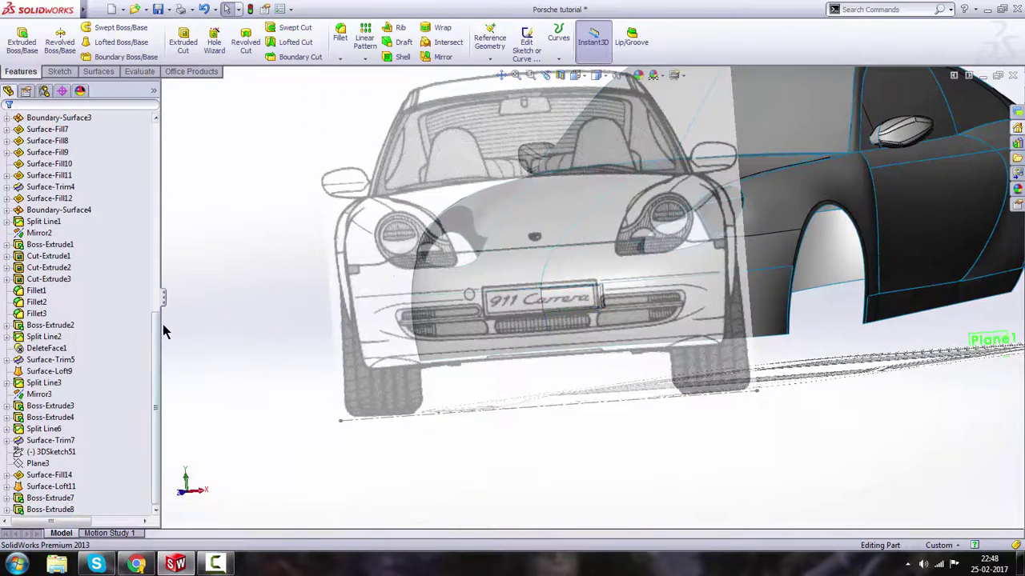
# - Hide the Front View reference sketch and inspect the raised half plate on the bumper
pyautogui.moveTo(156, 340); pyautogui.dragTo(165, 145)
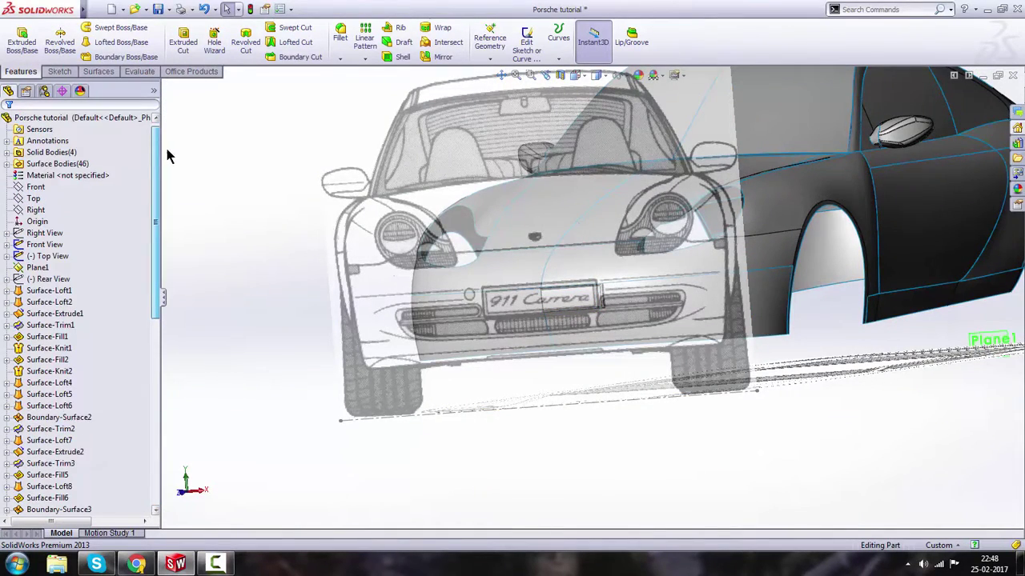
pyautogui.click(56, 245)
pyautogui.rightClick(50, 245)
pyautogui.click(160, 208)
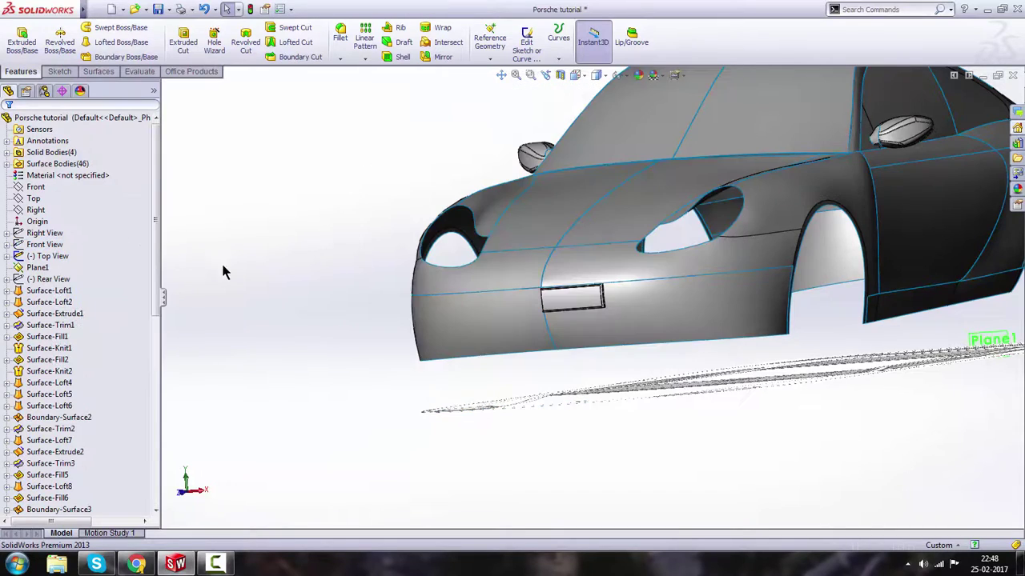
pyautogui.scroll(-8, 552, 324)
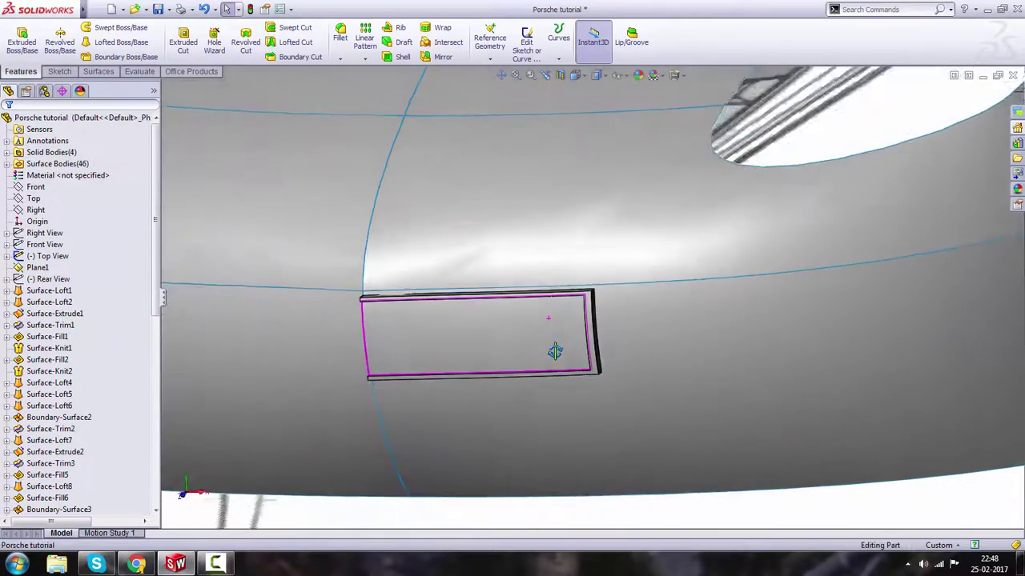
pyautogui.scroll(5, 455, 308)
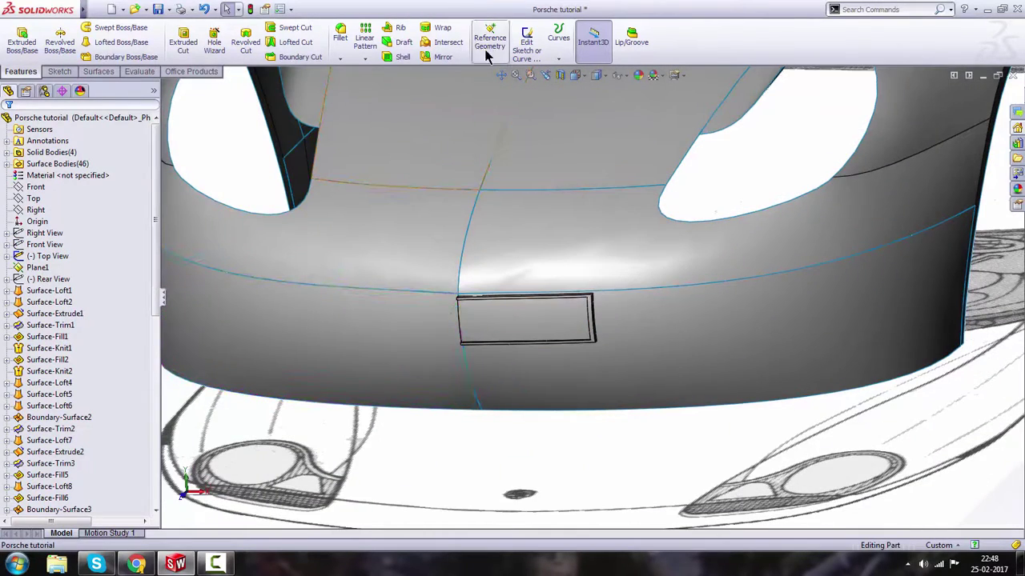
# - Mirror the half number plate body with its frame about the Right plane to complete the full plate
pyautogui.click(440, 56)
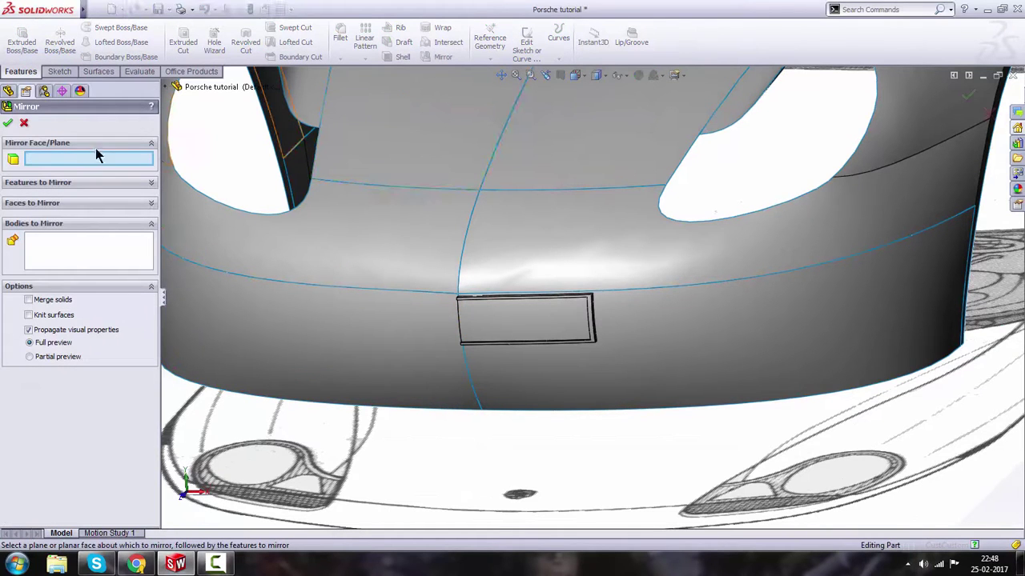
pyautogui.click(169, 87)
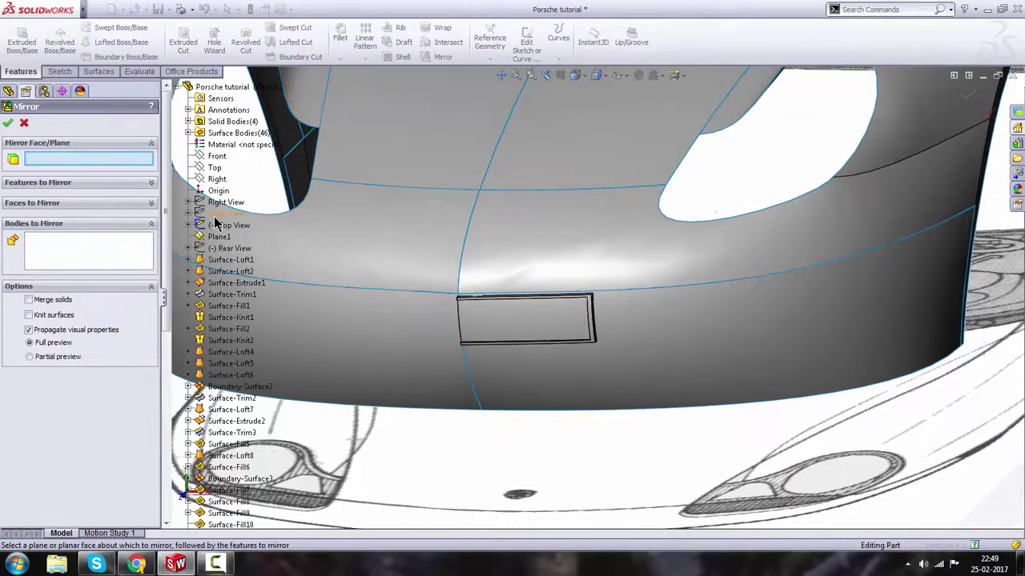
pyautogui.click(217, 178)
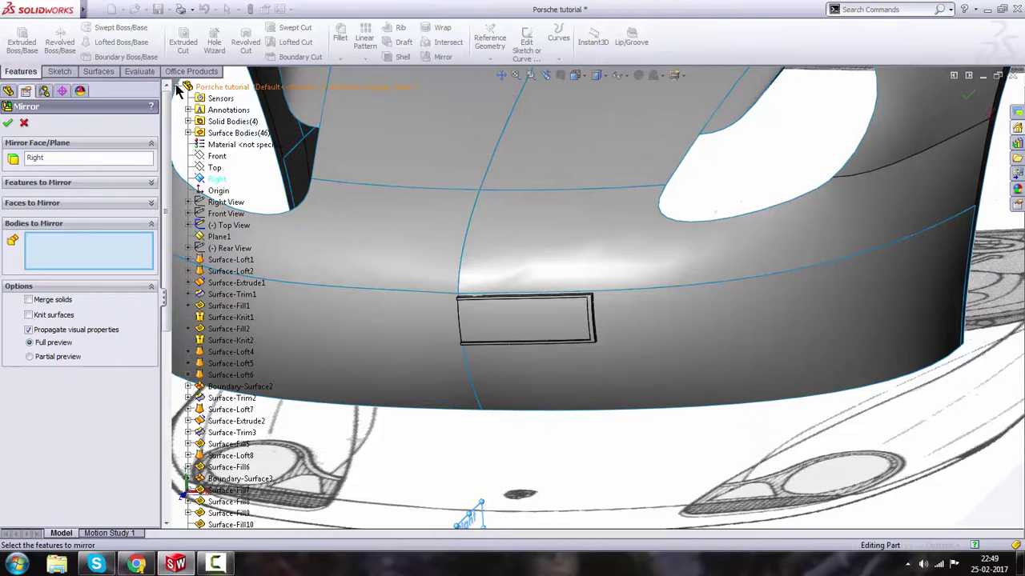
pyautogui.scroll(-5, 521, 312)
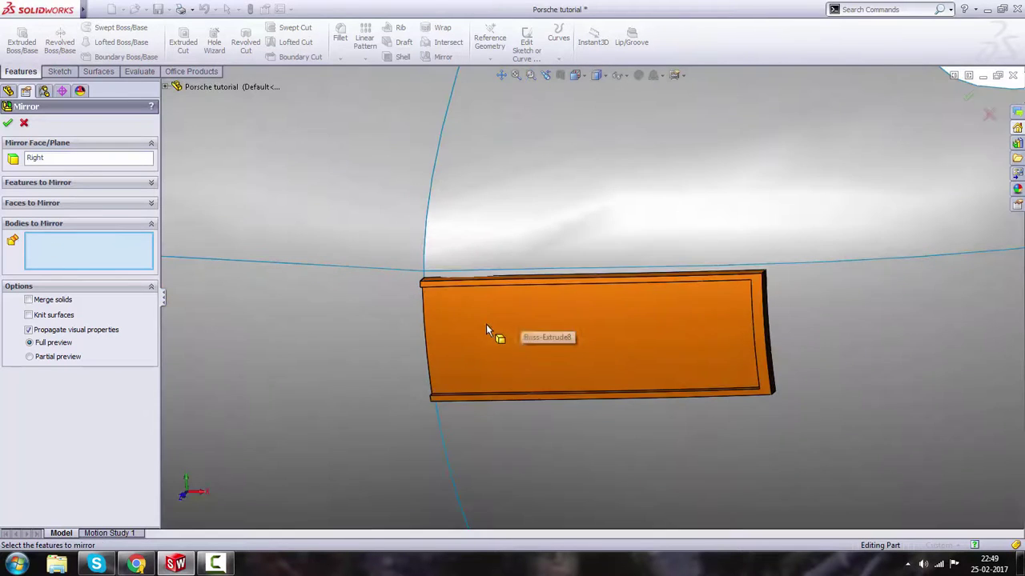
pyautogui.click(492, 314)
pyautogui.scroll(-2, 428, 292)
pyautogui.moveTo(425, 289)
pyautogui.mouseDown(button='middle')
pyautogui.moveTo(423, 347)
pyautogui.moveTo(467, 222)
pyautogui.moveTo(496, 214)
pyautogui.moveTo(485, 272)
pyautogui.moveTo(439, 304)
pyautogui.mouseUp(button='middle')
pyautogui.scroll(-3, 479, 276)
pyautogui.click(397, 303)
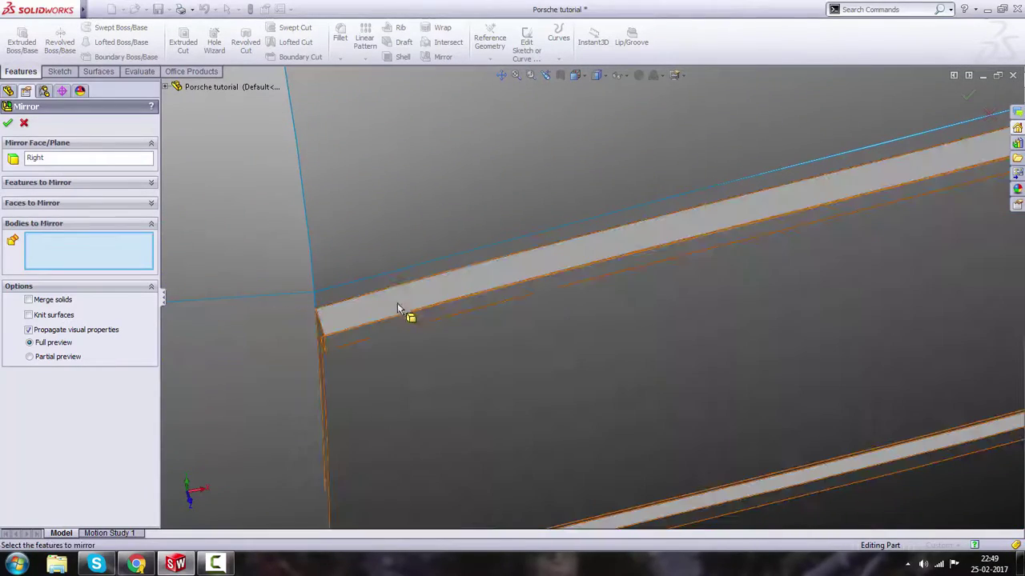
pyautogui.moveTo(407, 334); pyautogui.dragTo(593, 387, button='middle')
pyautogui.moveTo(764, 401); pyautogui.dragTo(528, 372, button='middle')
pyautogui.click(742, 389)
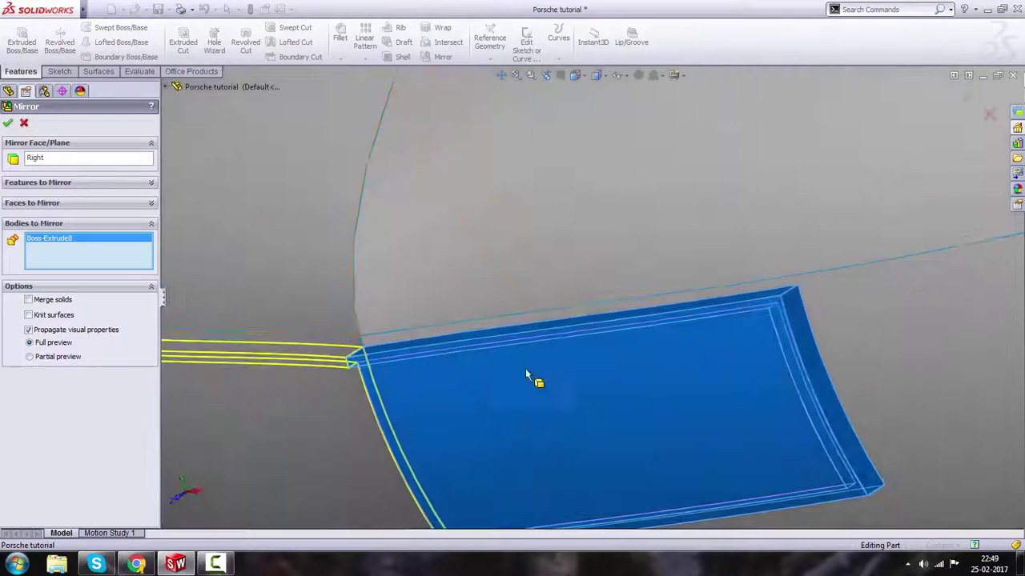
pyautogui.click(9, 124)
pyautogui.moveTo(457, 349); pyautogui.dragTo(524, 304, button='middle')
pyautogui.scroll(6, 516, 319)
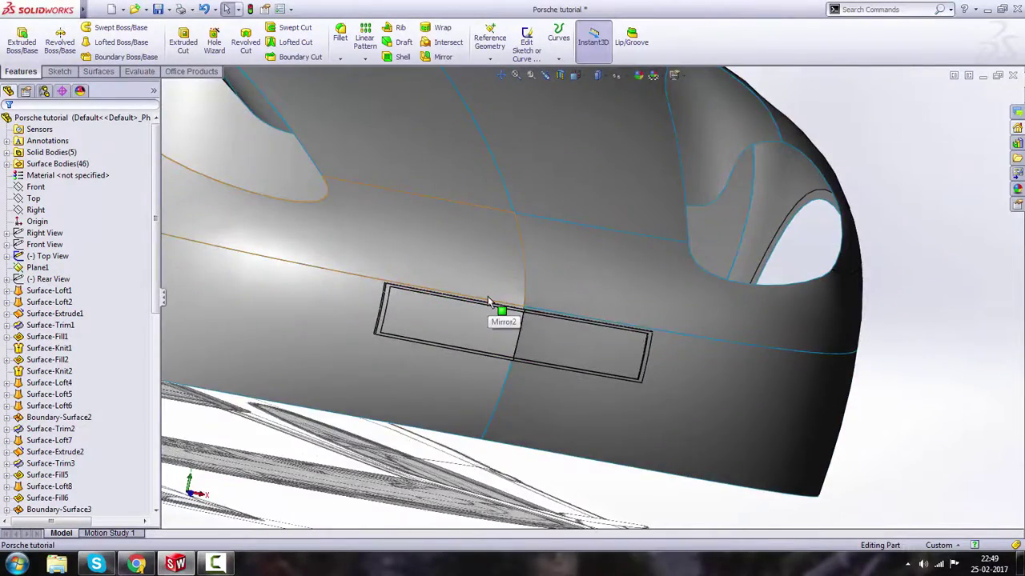
# - Return to the front view and show the Front View reference sketch again over the number plate
pyautogui.press('space')
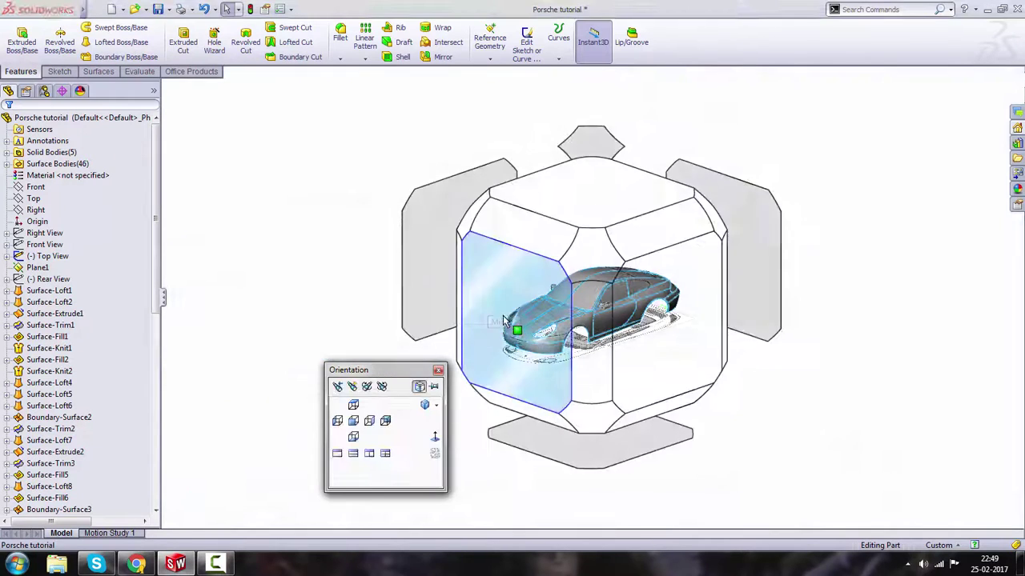
pyautogui.click(503, 315)
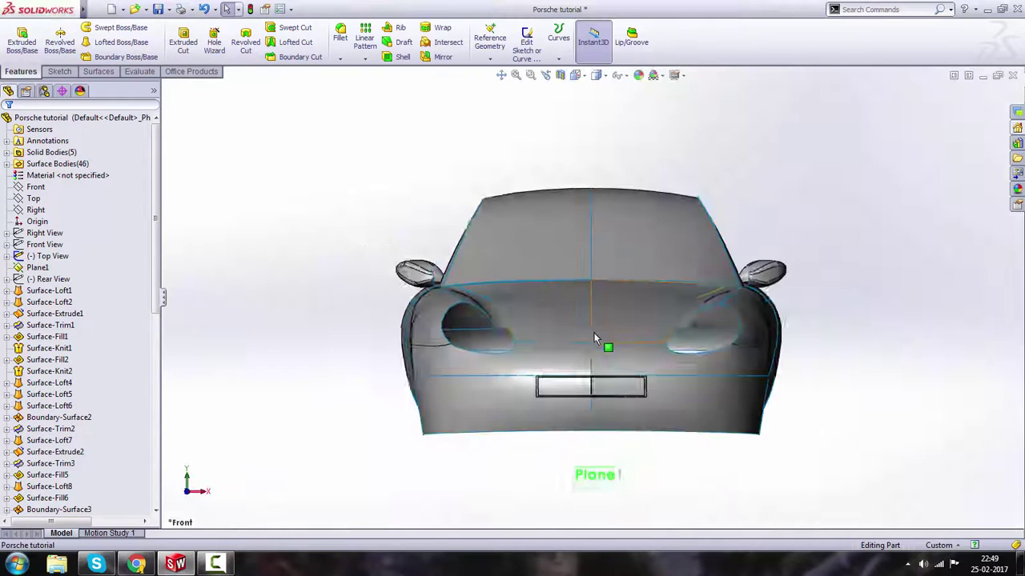
pyautogui.rightClick(46, 244)
pyautogui.click(55, 225)
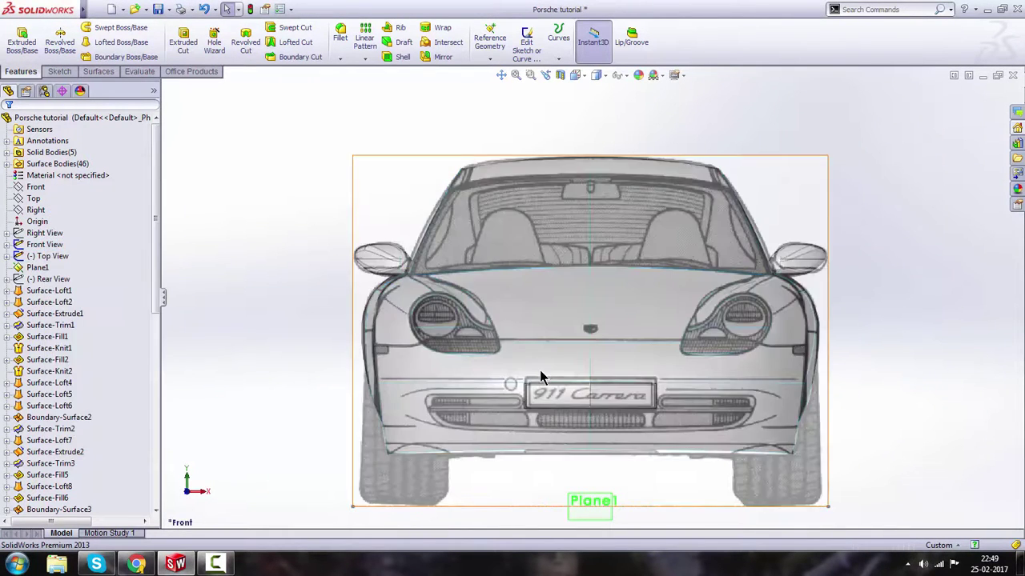
pyautogui.scroll(-8, 519, 380)
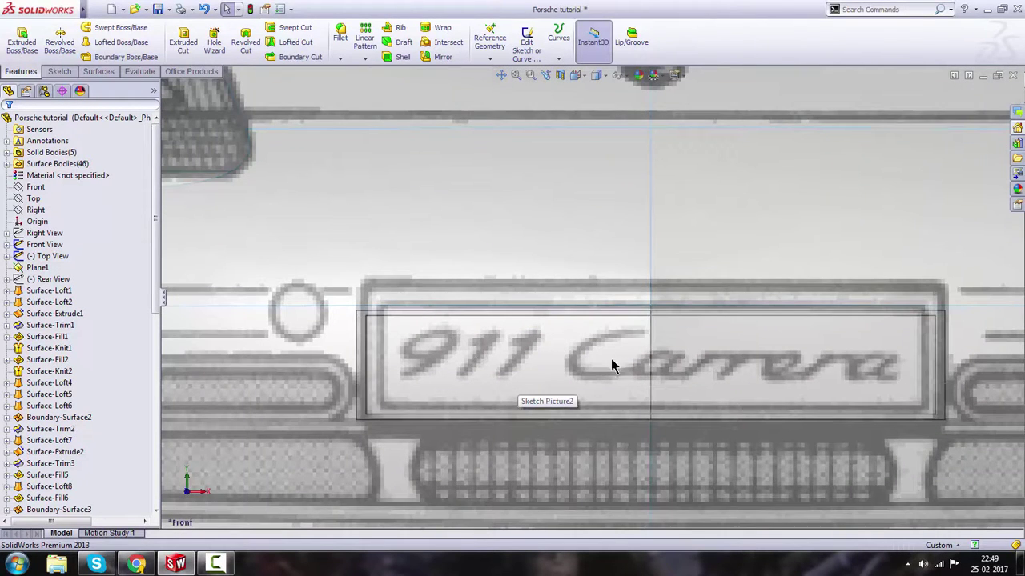
pyautogui.scroll(-2, 611, 358)
pyautogui.scroll(-2, 442, 362)
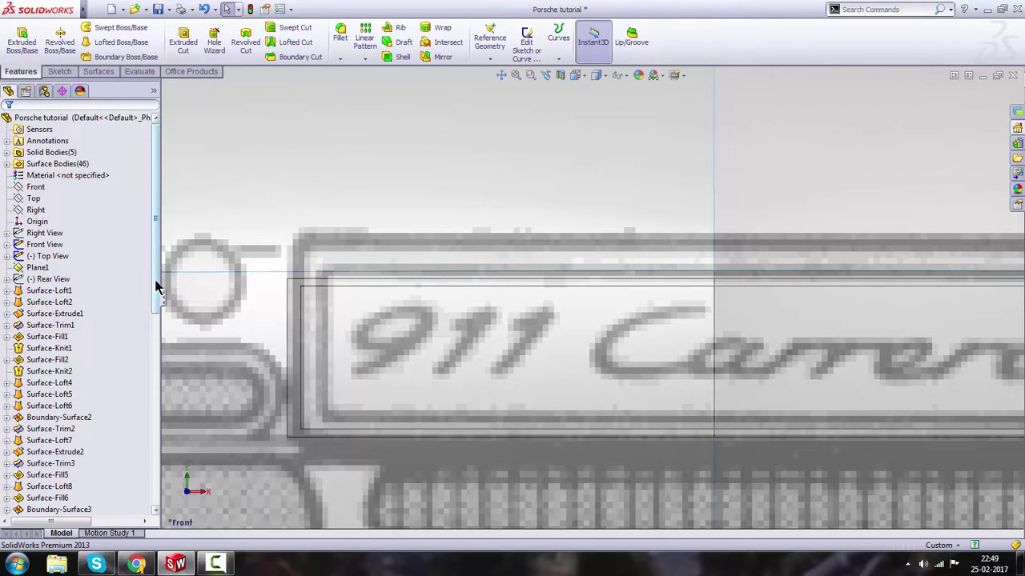
# - Open a sketch on the Front plane and add the sketch text 911 with a custom font height of 60 mm
pyautogui.click(36, 187)
pyautogui.click(69, 164)
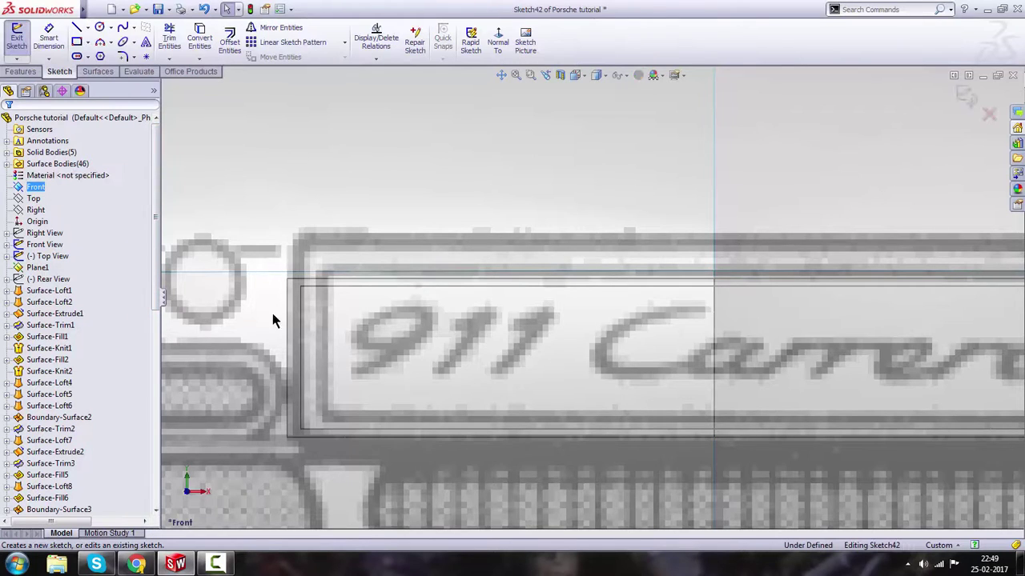
pyautogui.scroll(-1, 469, 362)
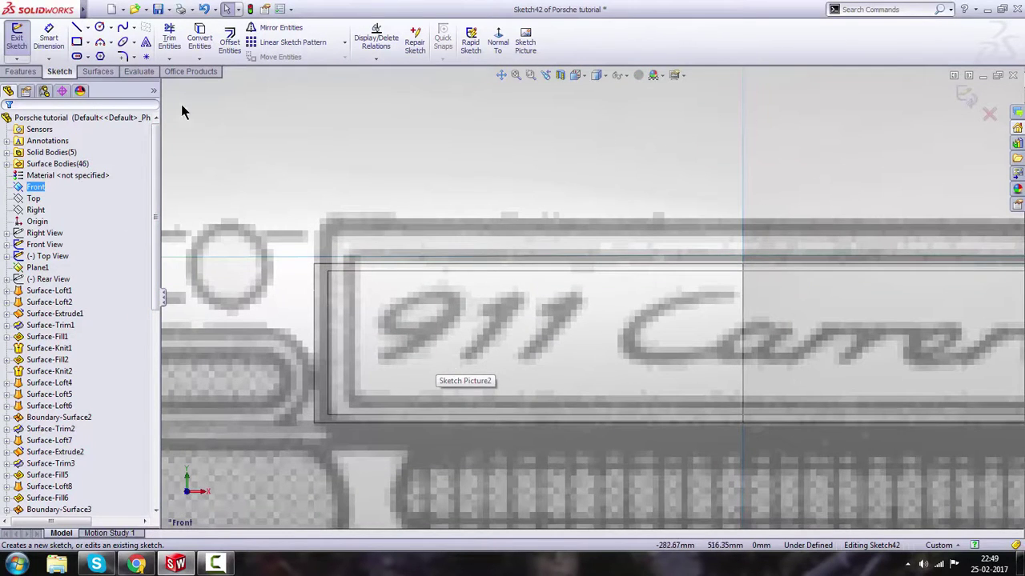
pyautogui.click(147, 44)
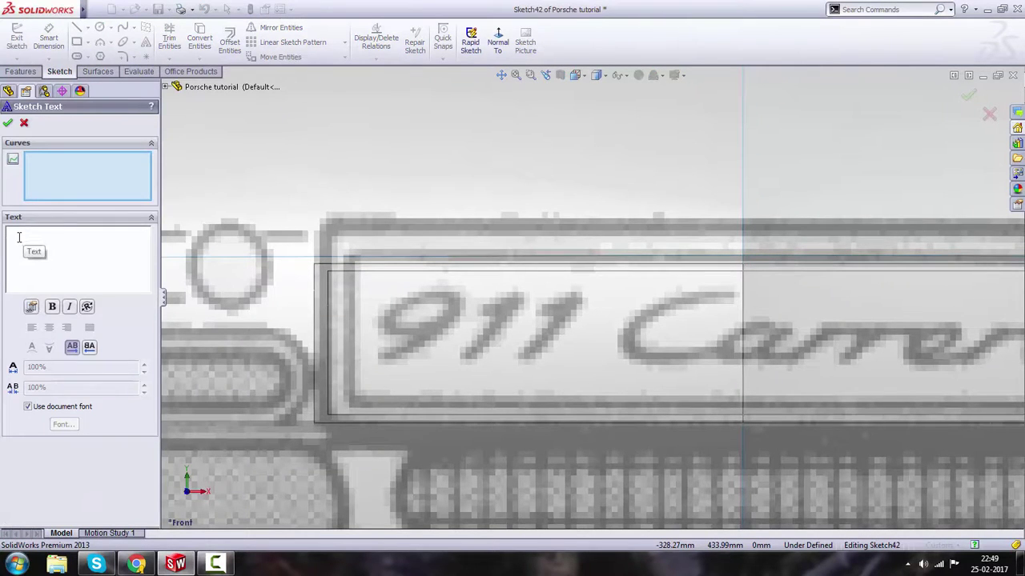
pyautogui.click(28, 408)
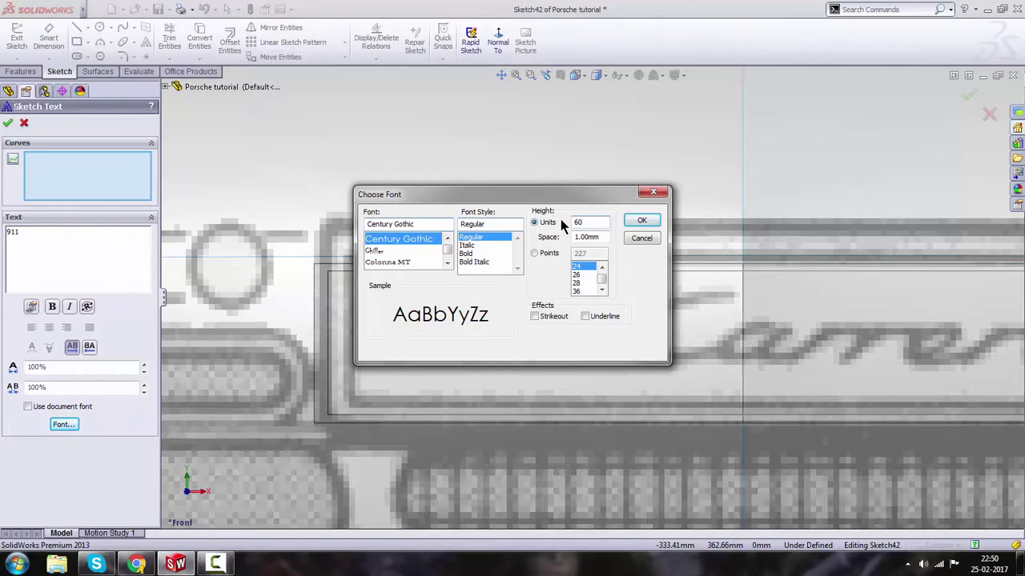
# - Set the 911 text's font to Freestyle Script and position it over the matching digits of the reference plate lettering
pyautogui.click(447, 263)
pyautogui.click(447, 264)
pyautogui.click(446, 263)
pyautogui.click(447, 263)
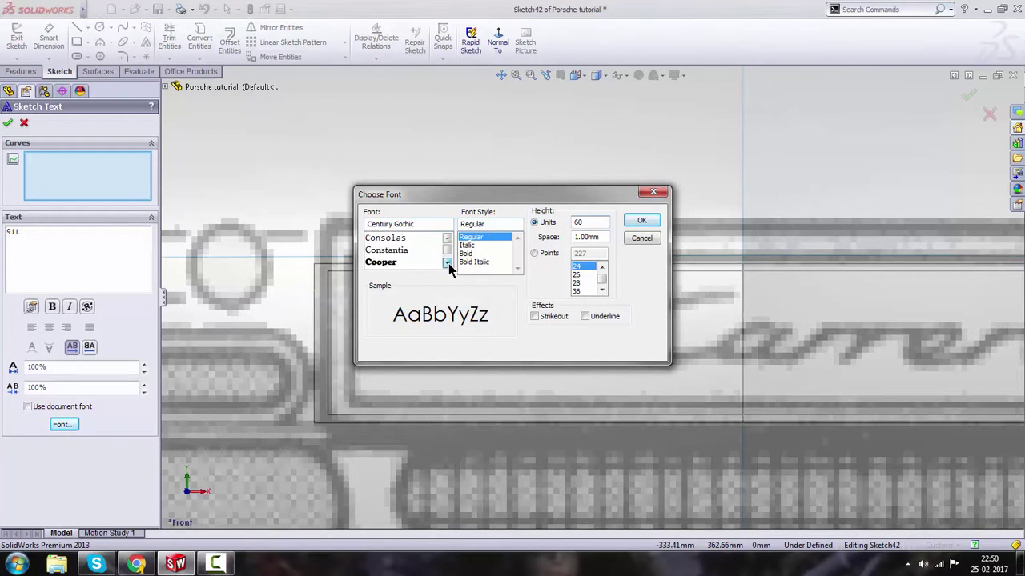
pyautogui.click(447, 263)
pyautogui.click(448, 263)
pyautogui.click(447, 264)
pyautogui.click(447, 264)
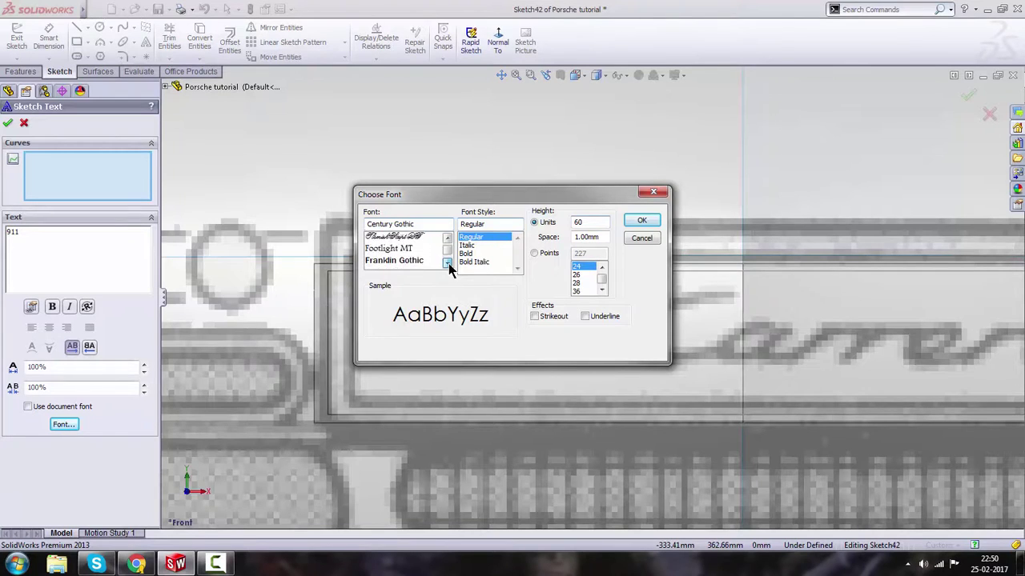
pyautogui.click(448, 264)
pyautogui.click(447, 263)
pyautogui.click(447, 264)
pyautogui.click(448, 263)
pyautogui.click(447, 263)
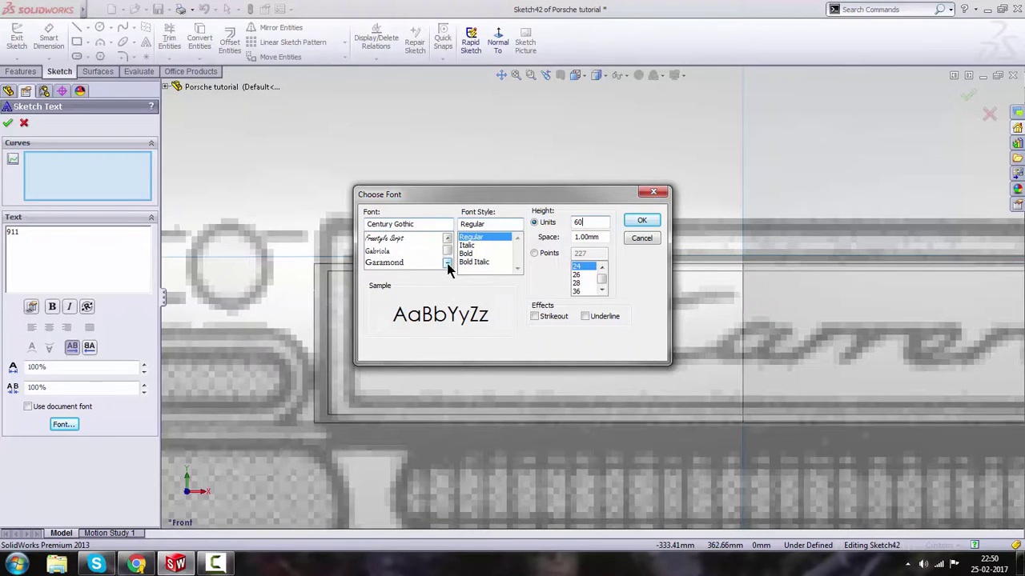
pyautogui.click(385, 240)
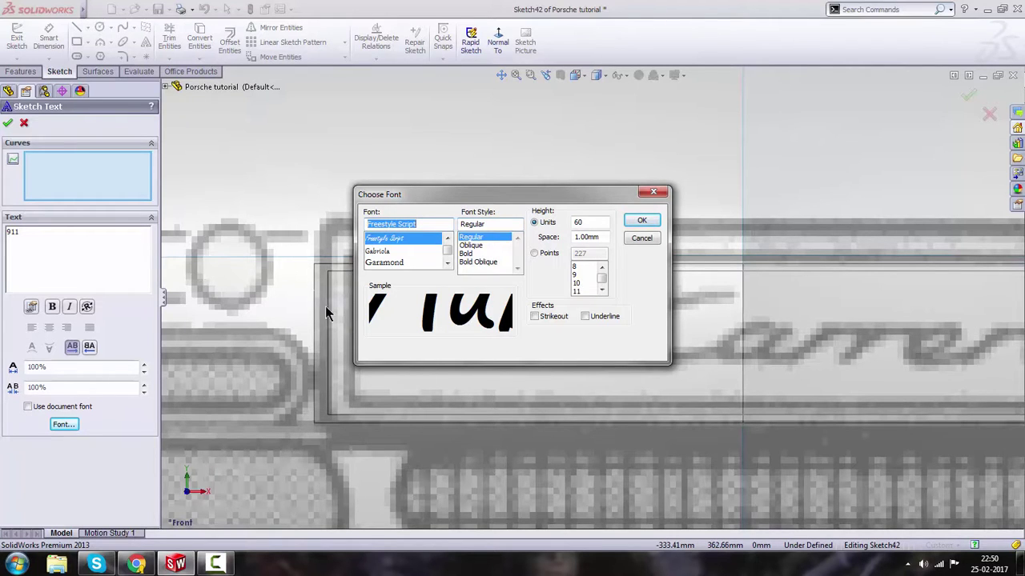
pyautogui.click(641, 224)
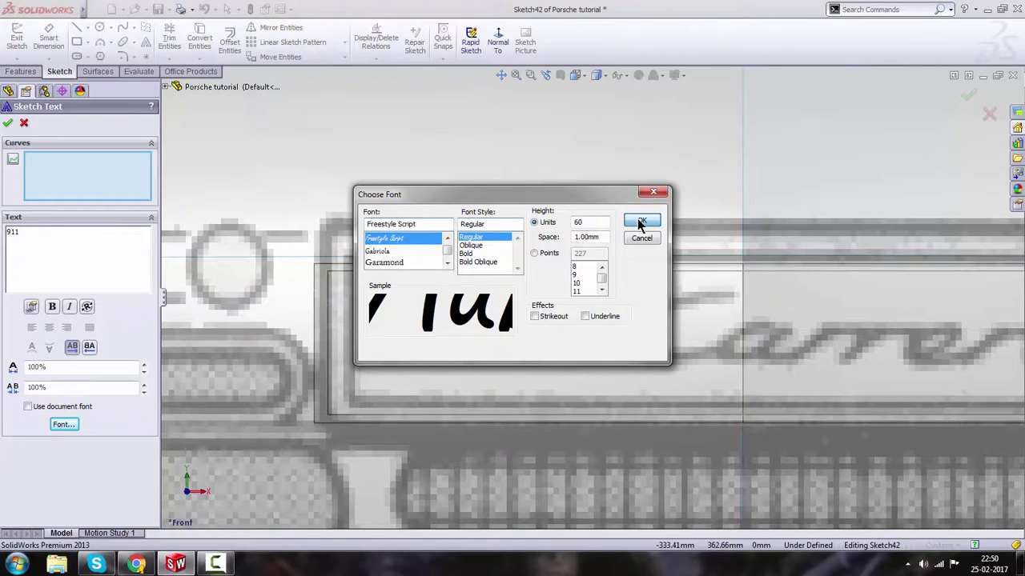
pyautogui.click(391, 358)
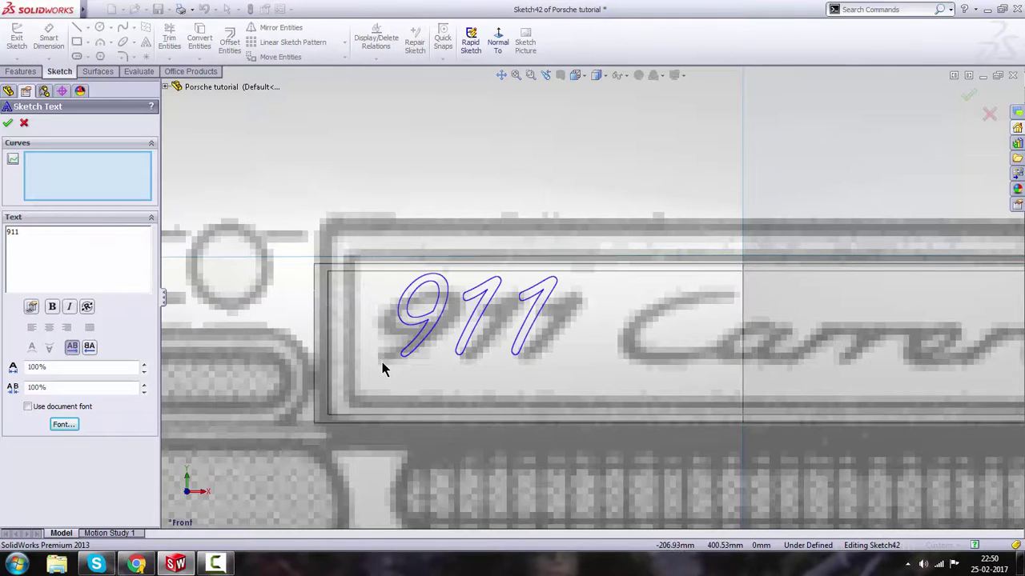
pyautogui.click(371, 368)
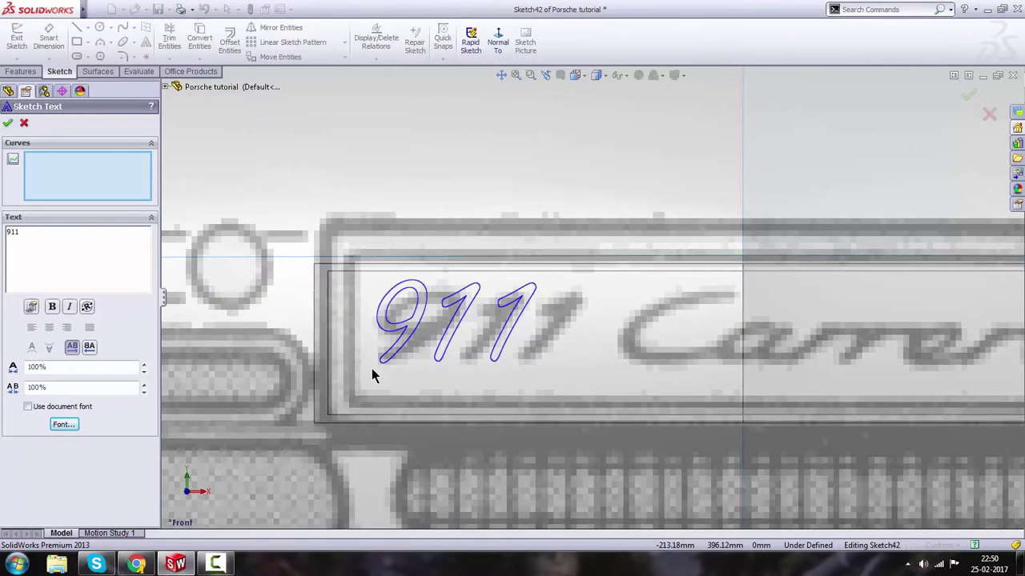
# - Set the 911 sketch text's font style to Oblique, keeping the Freestyle Script font and 60 mm height
pyautogui.click(64, 424)
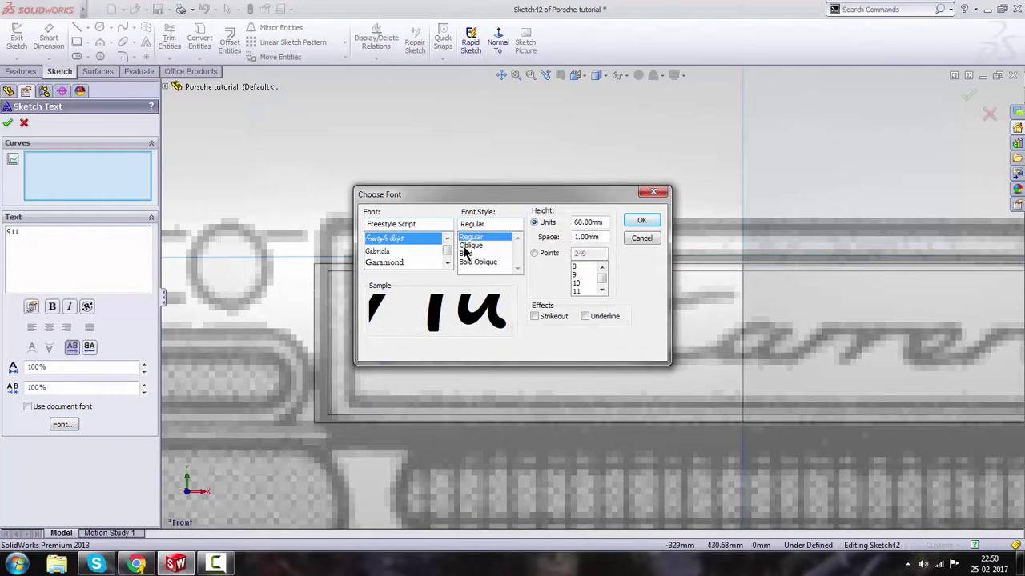
pyautogui.moveTo(524, 199)
pyautogui.mouseDown()
pyautogui.moveTo(652, 342)
pyautogui.moveTo(825, 350)
pyautogui.moveTo(428, 199)
pyautogui.moveTo(419, 183)
pyautogui.moveTo(474, 204)
pyautogui.mouseUp()
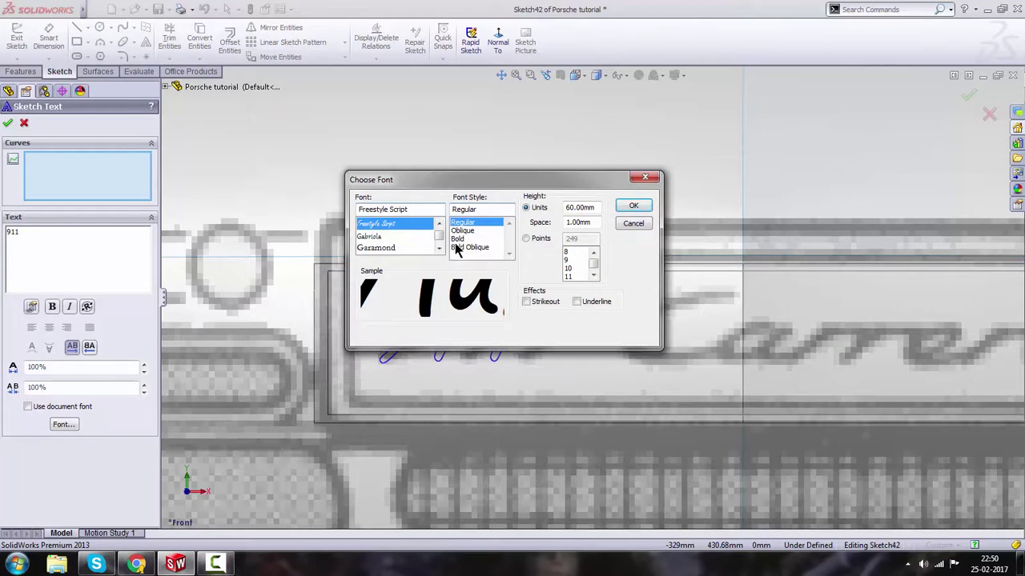
pyautogui.click(466, 231)
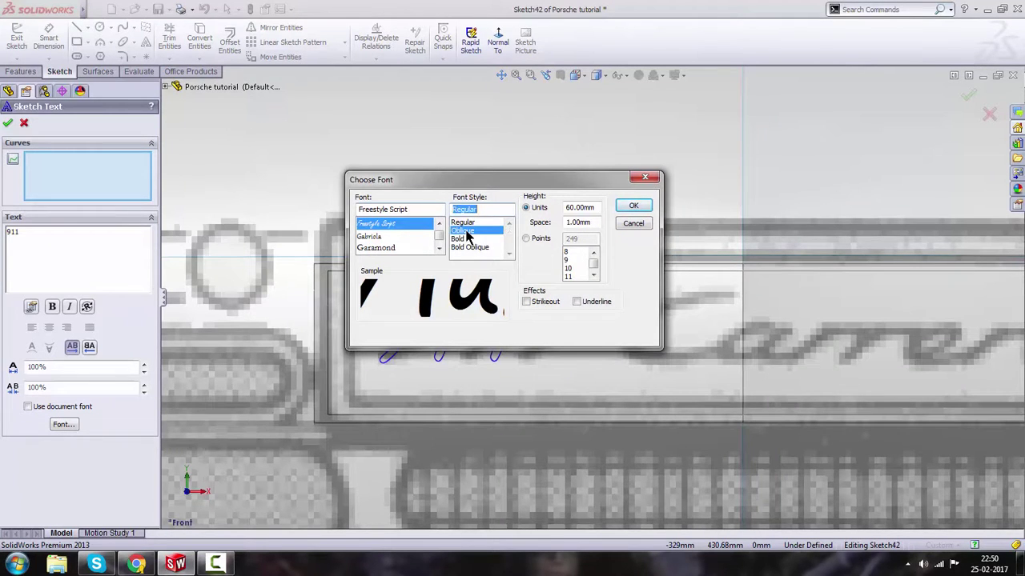
pyautogui.click(634, 208)
pyautogui.scroll(2, 464, 332)
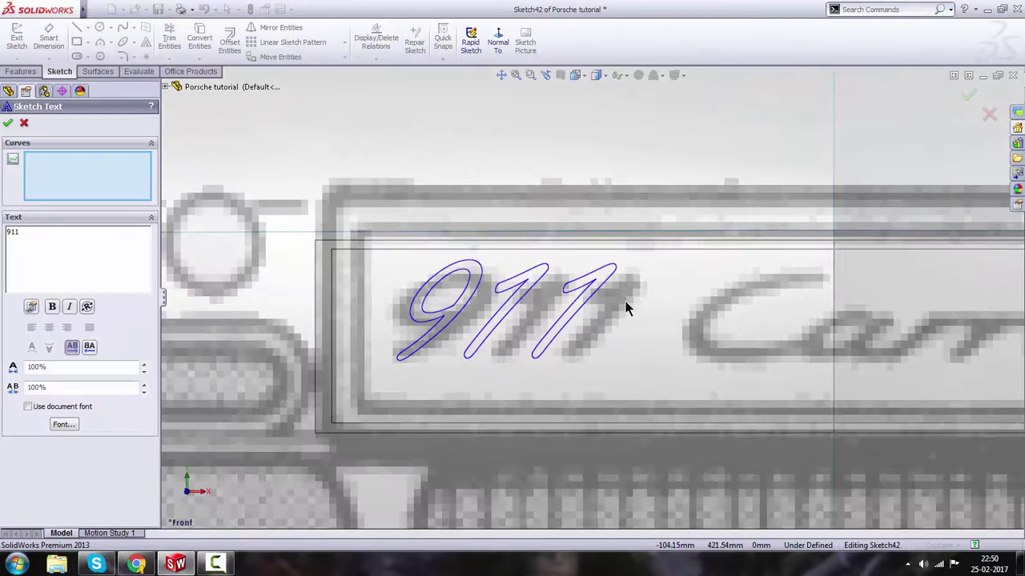
pyautogui.scroll(1, 629, 303)
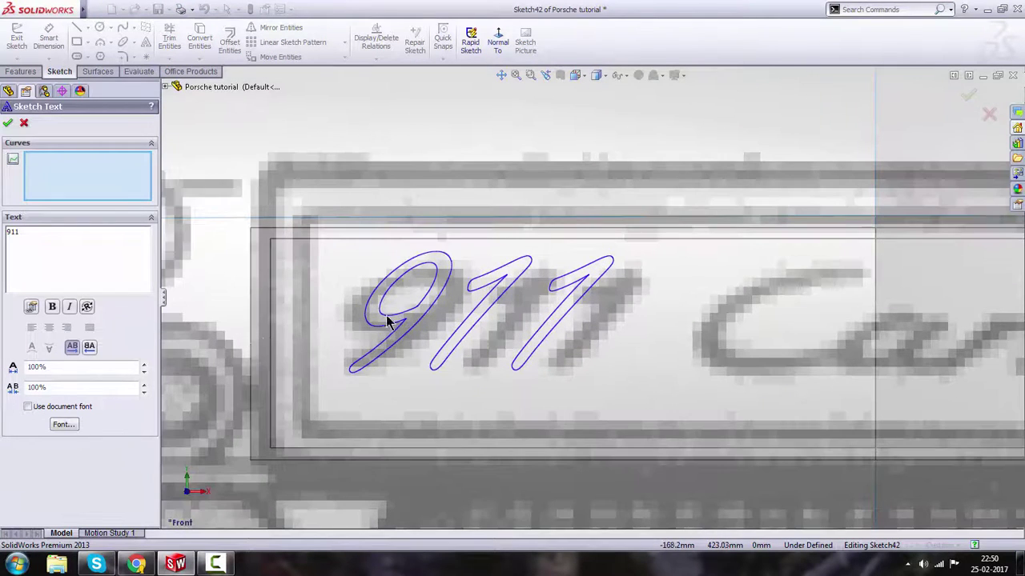
# - Try an 80% width factor with 130% character spacing on the 911 text to match the reference digits
pyautogui.click(145, 366)
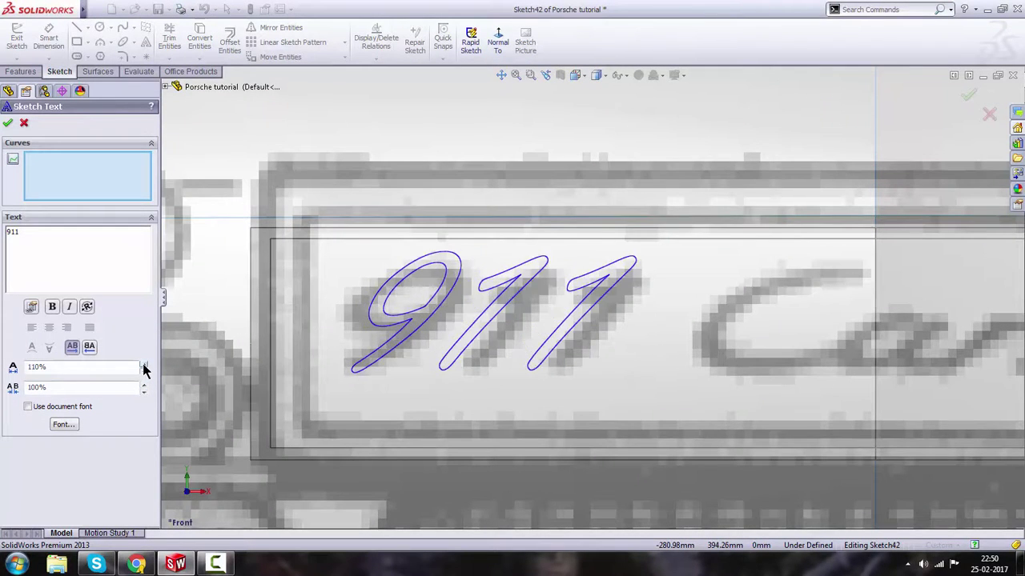
pyautogui.click(145, 366)
pyautogui.click(145, 365)
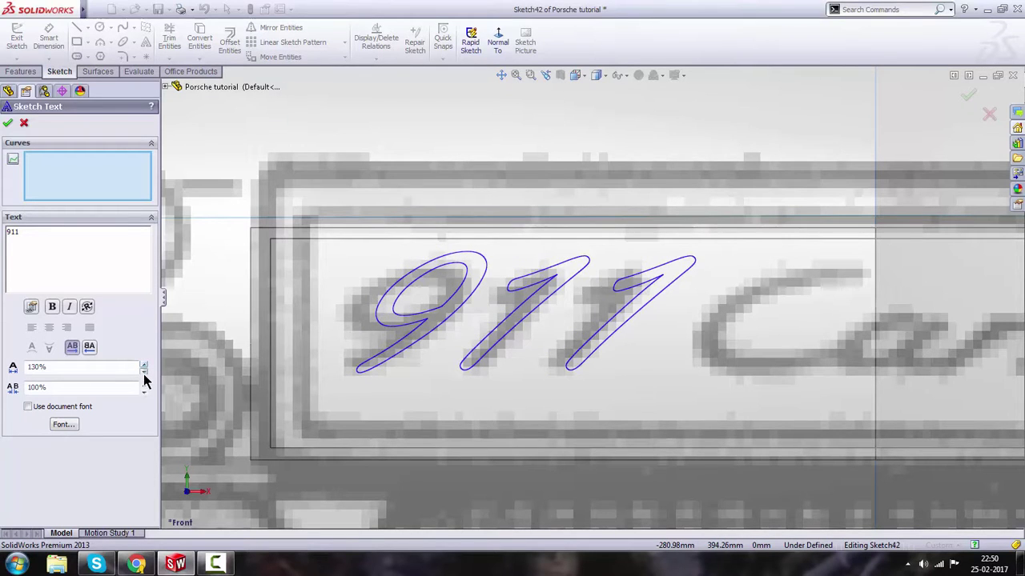
pyautogui.click(144, 372)
pyautogui.click(145, 372)
pyautogui.click(144, 372)
pyautogui.click(144, 372)
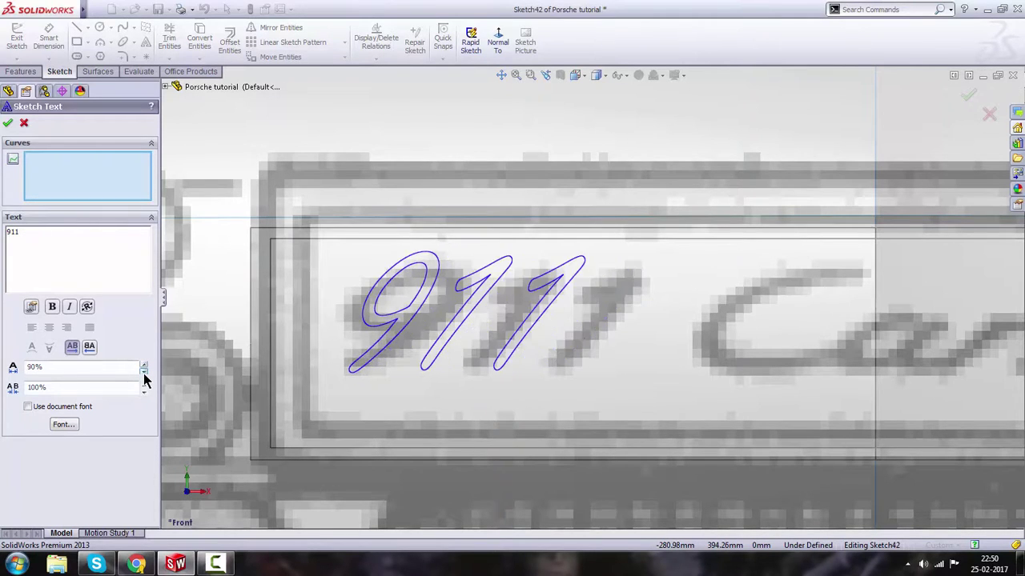
pyautogui.click(144, 373)
pyautogui.click(144, 384)
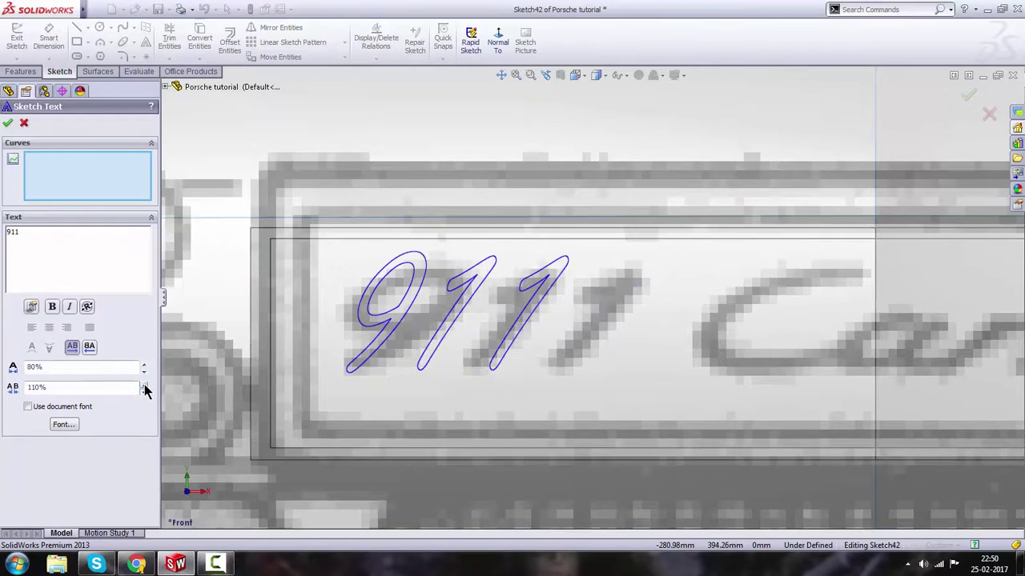
pyautogui.click(145, 384)
pyautogui.click(145, 384)
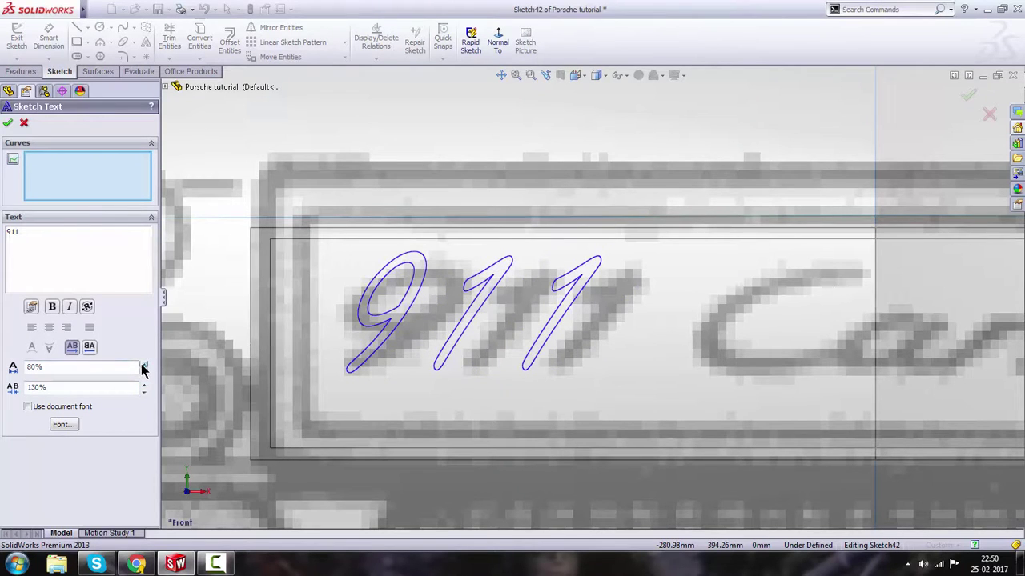
# - Set both the width factor and the character spacing of the 911 text to 110%
pyautogui.click(144, 364)
pyautogui.click(143, 364)
pyautogui.click(143, 364)
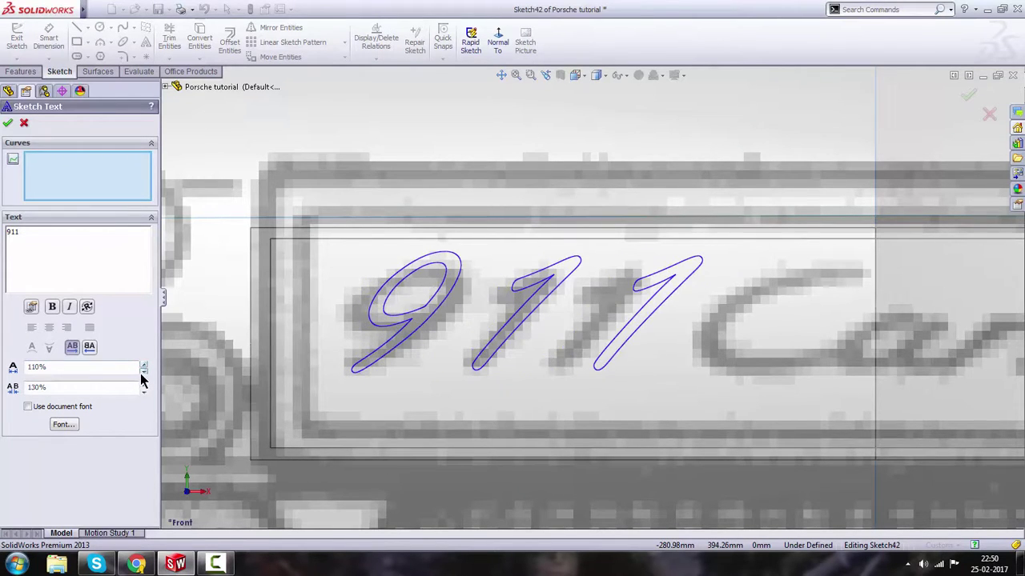
pyautogui.click(143, 371)
pyautogui.click(142, 371)
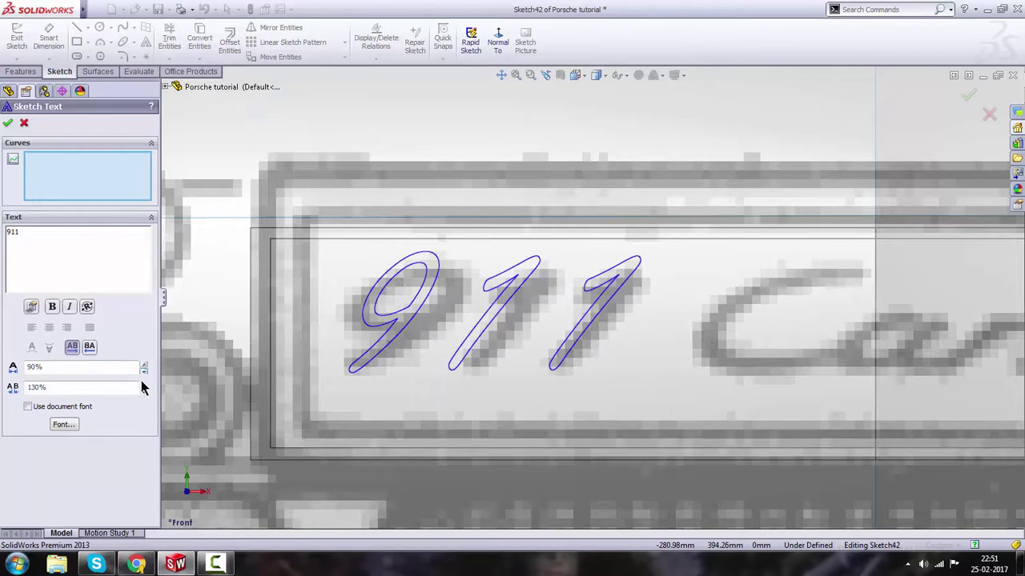
pyautogui.click(143, 391)
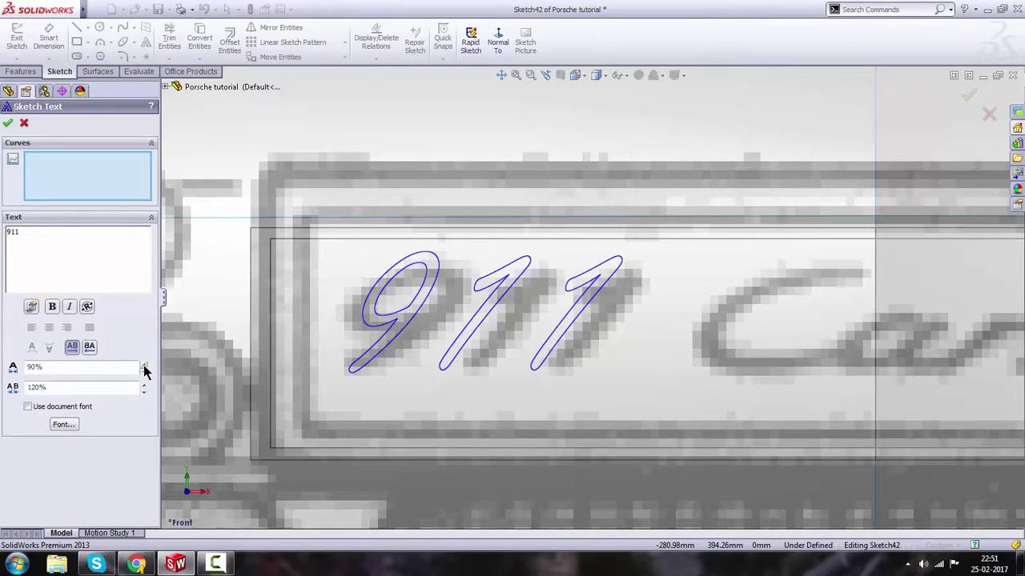
pyautogui.click(144, 368)
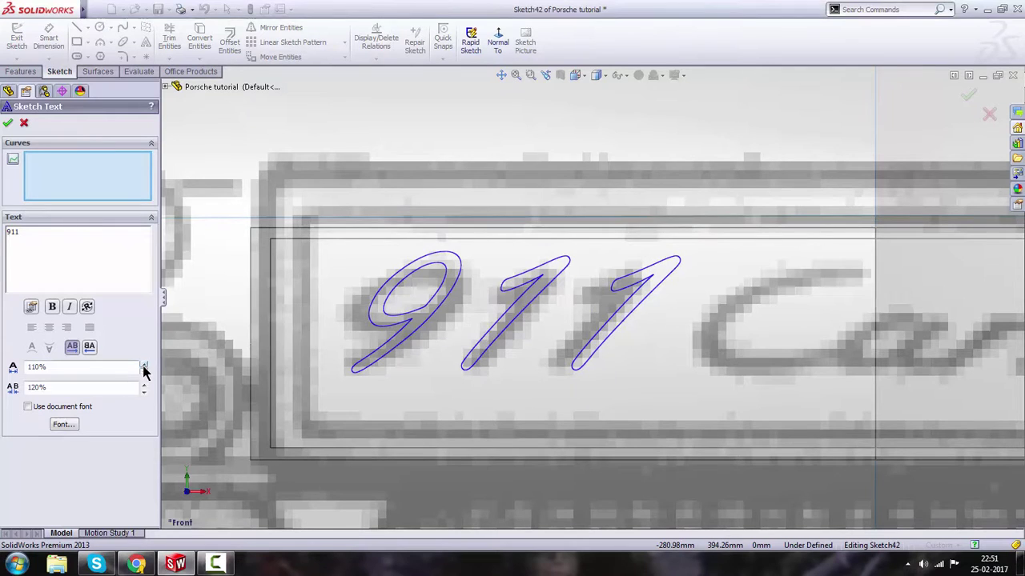
pyautogui.click(144, 392)
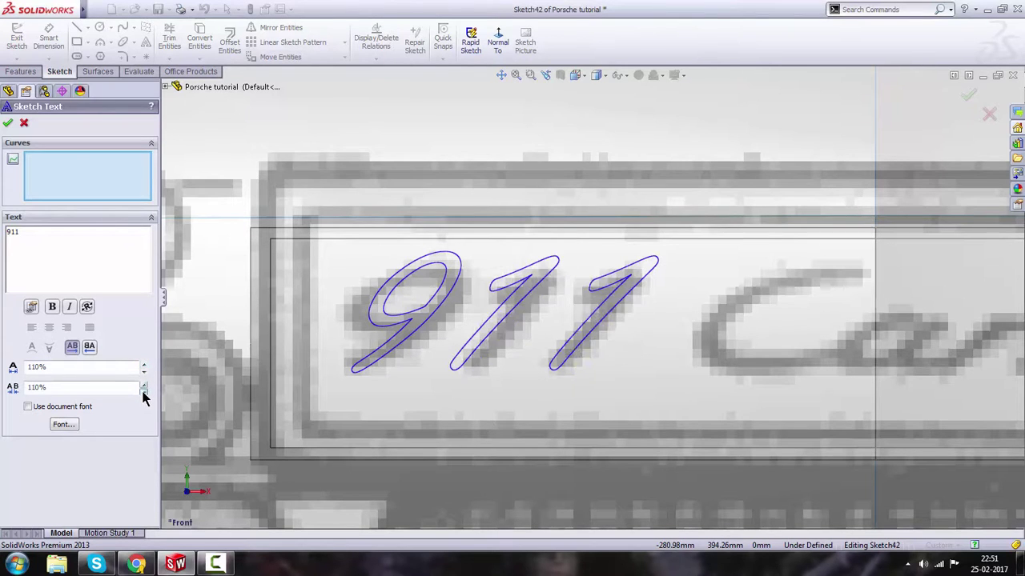
# - Extend the sketch text to 911 C with a single space before the C, and place it over the reference lettering
pyautogui.scroll(3, 558, 310)
pyautogui.scroll(-1, 735, 313)
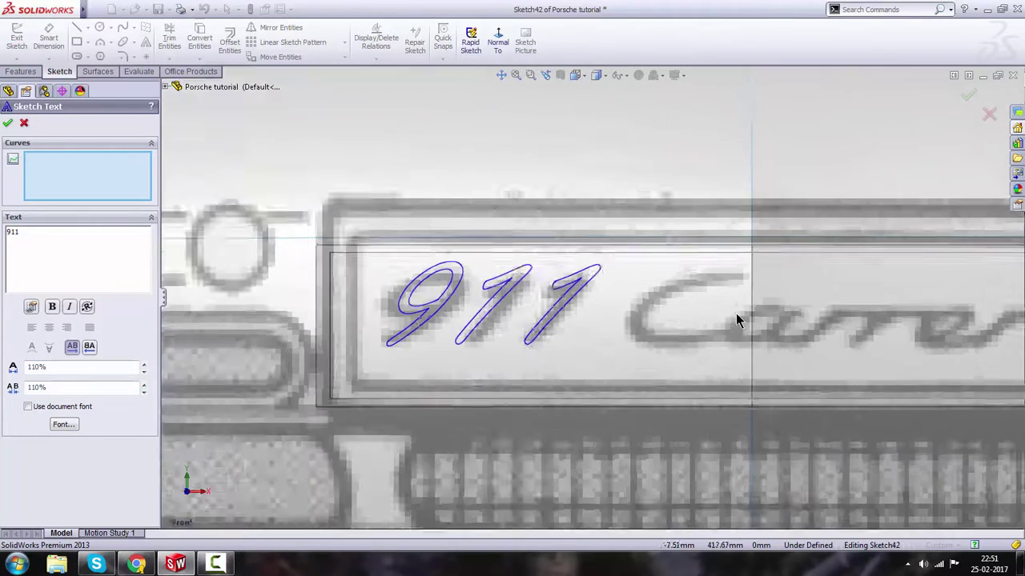
pyautogui.scroll(-1, 736, 313)
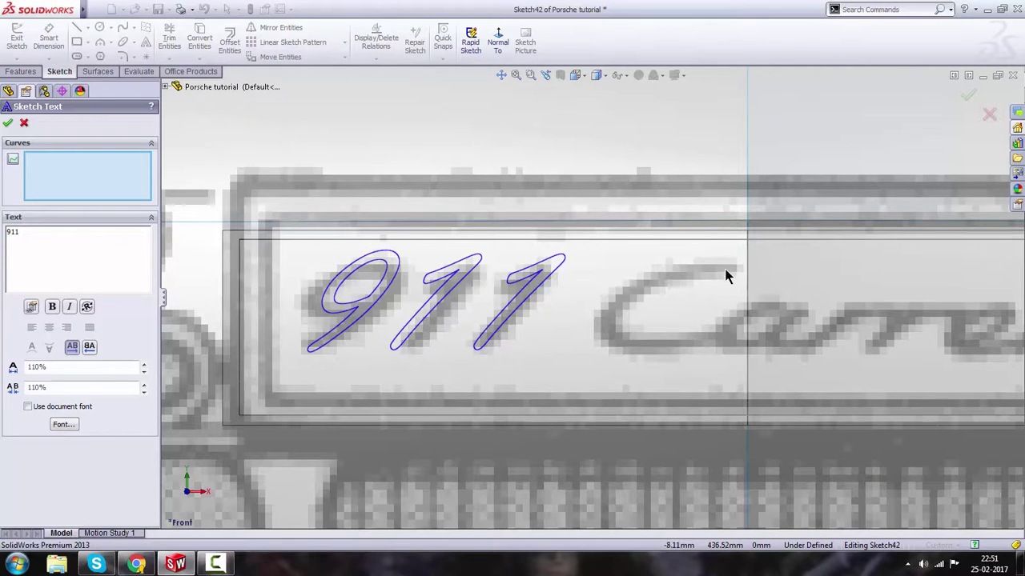
pyautogui.scroll(3, 621, 348)
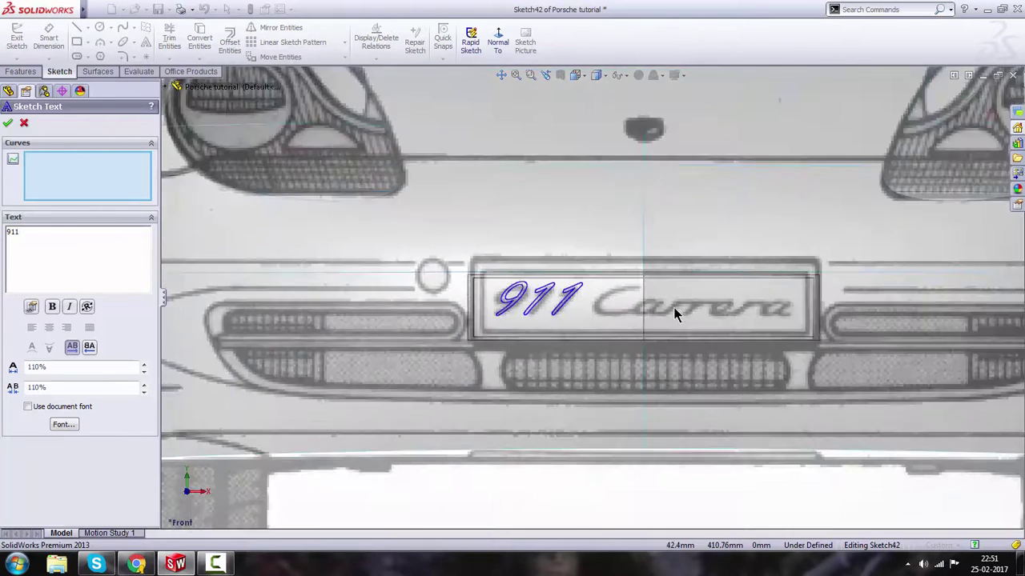
pyautogui.scroll(-3, 581, 296)
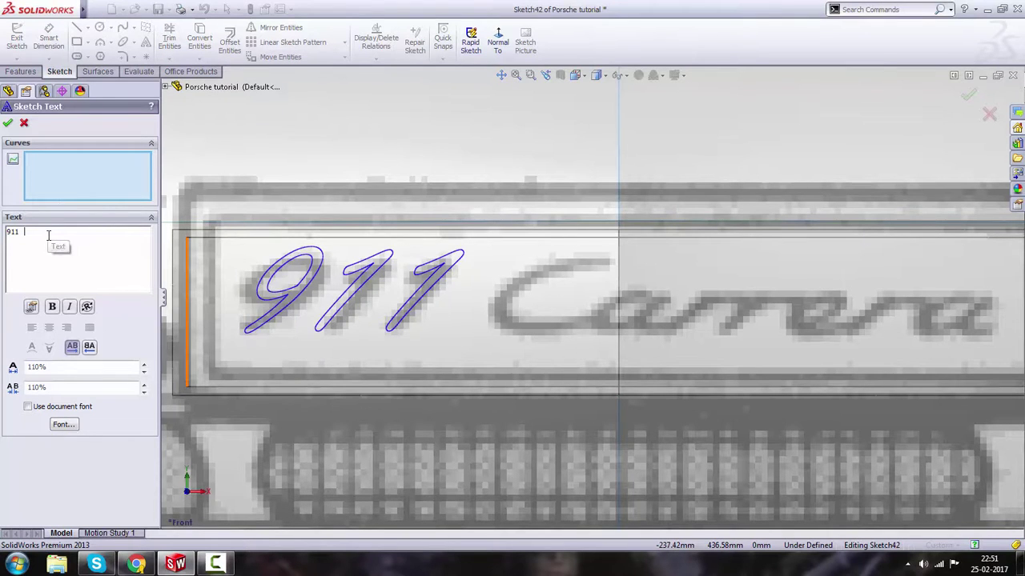
pyautogui.write('C')
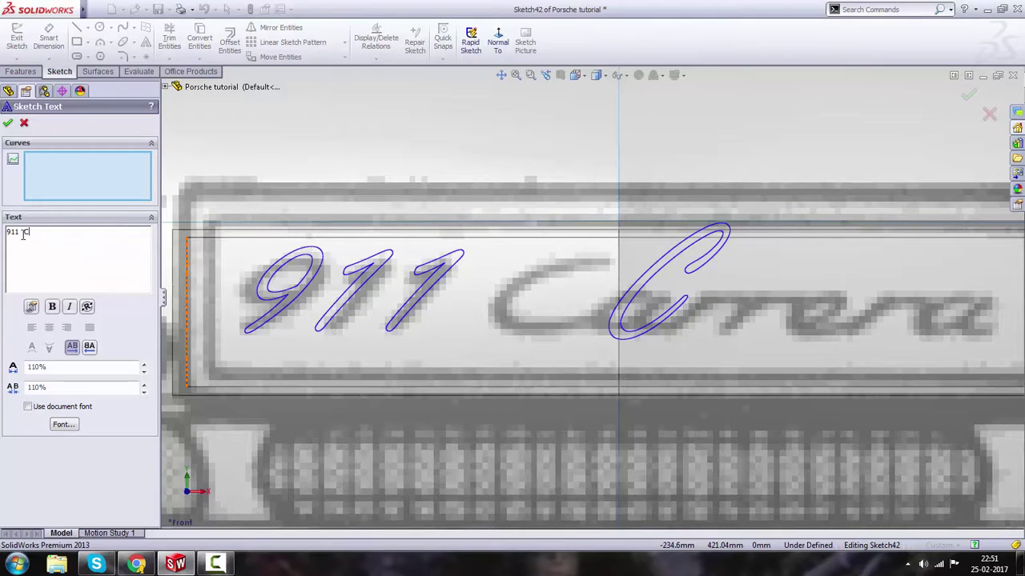
pyautogui.press('BackSpace')
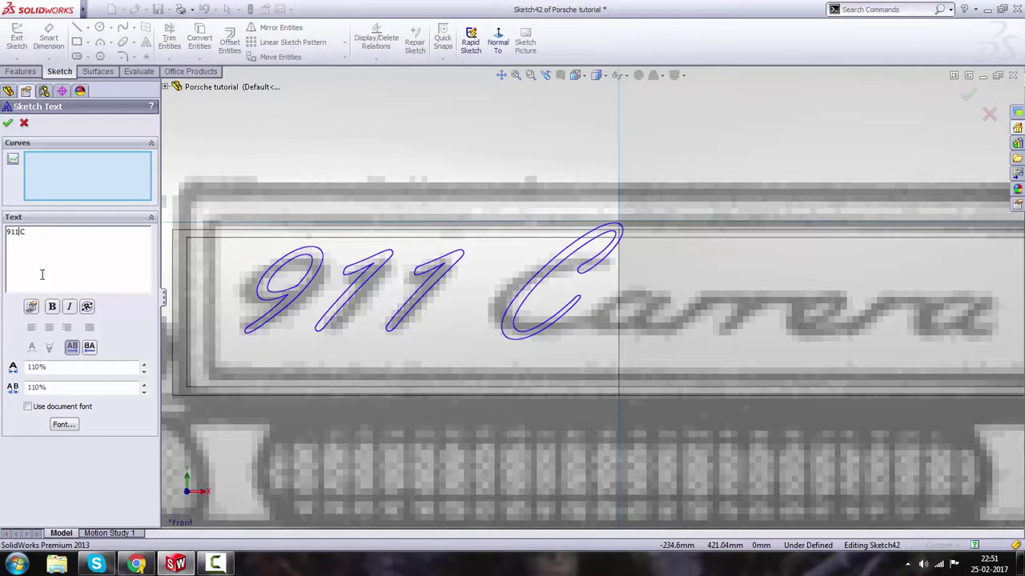
pyautogui.press('BackSpace')
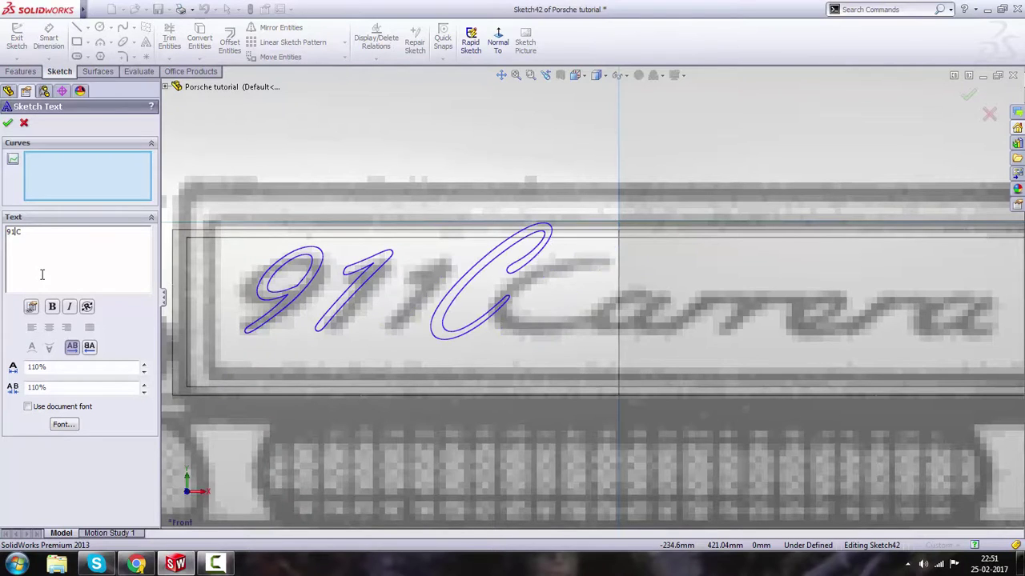
pyautogui.write('1')
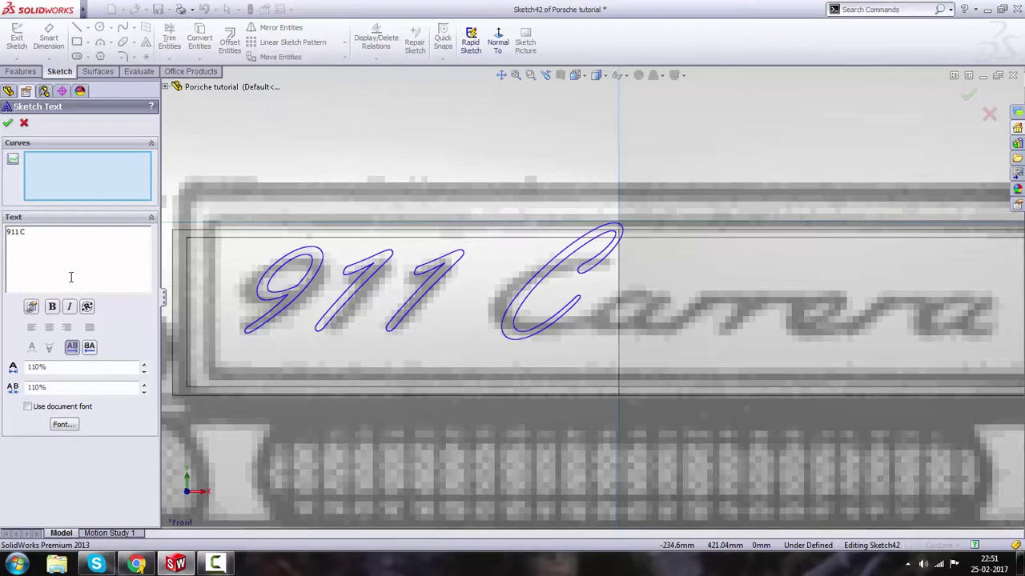
pyautogui.click(239, 342)
pyautogui.click(236, 342)
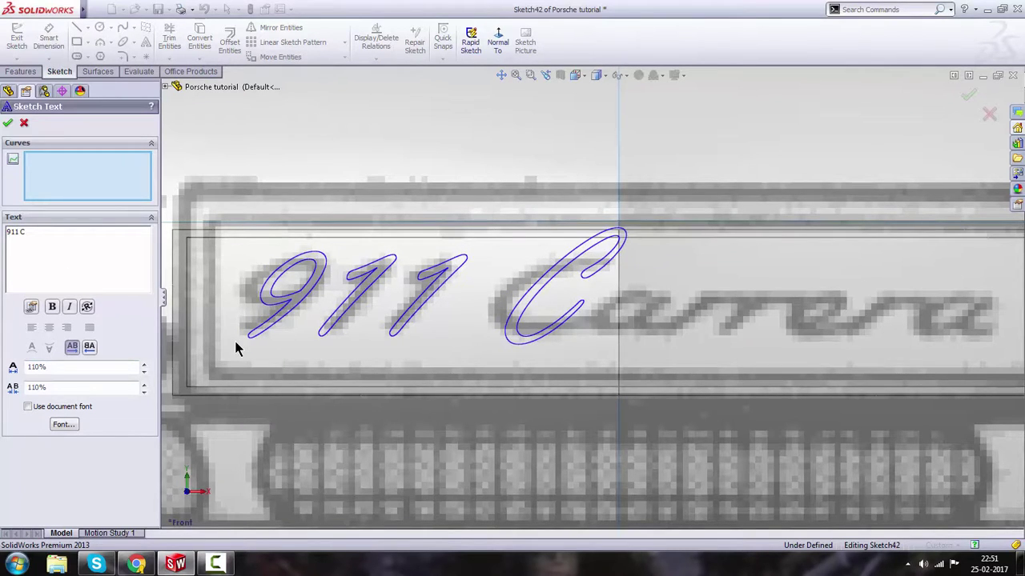
# - Delete and re-enter the C after 911, and reposition the text slightly left of the reference digits
pyautogui.click(43, 237)
pyautogui.press('BackSpace')
pyautogui.press('BackSpace')
pyautogui.write('c')
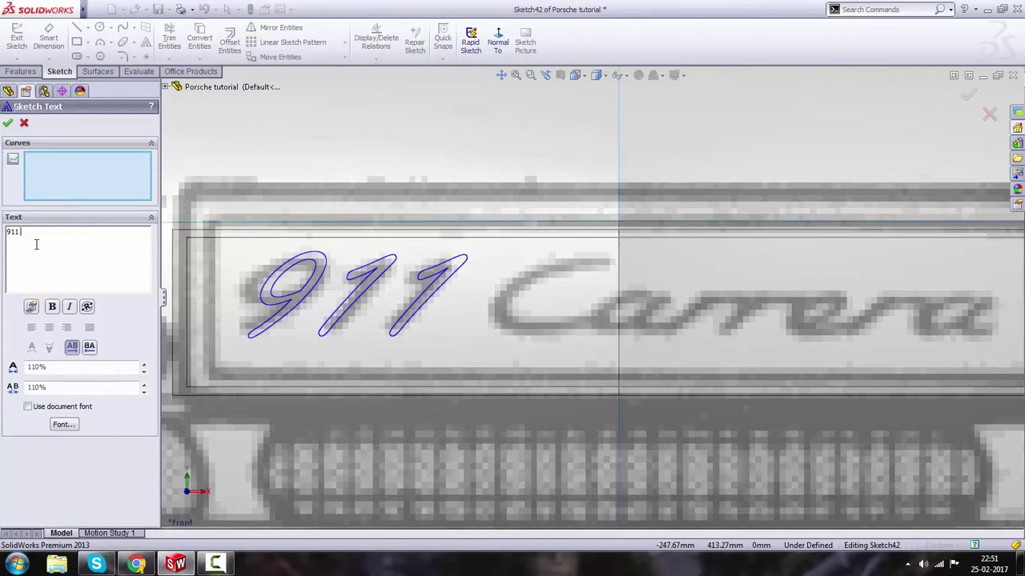
pyautogui.write('C')
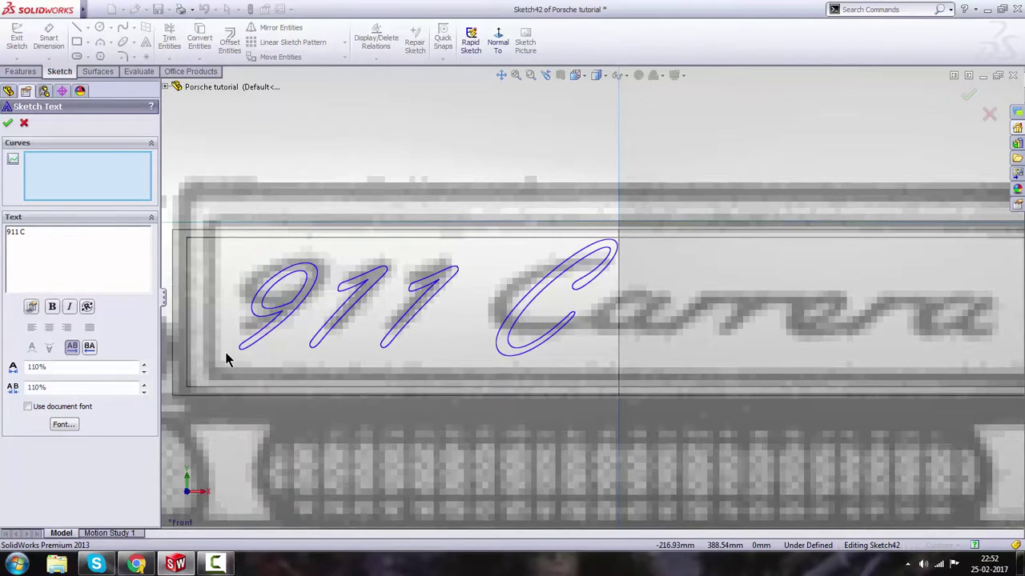
pyautogui.click(226, 353)
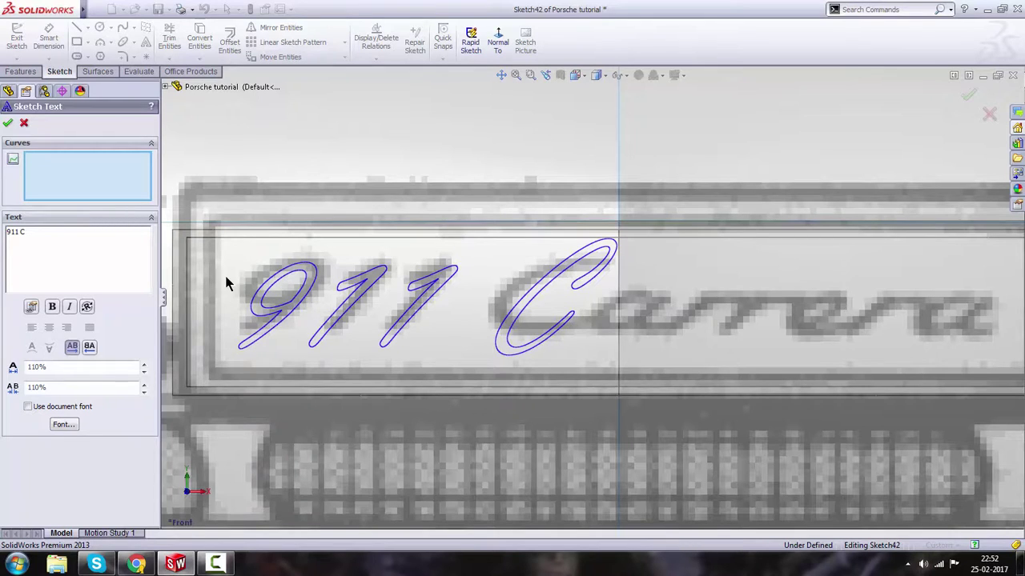
pyautogui.click(217, 349)
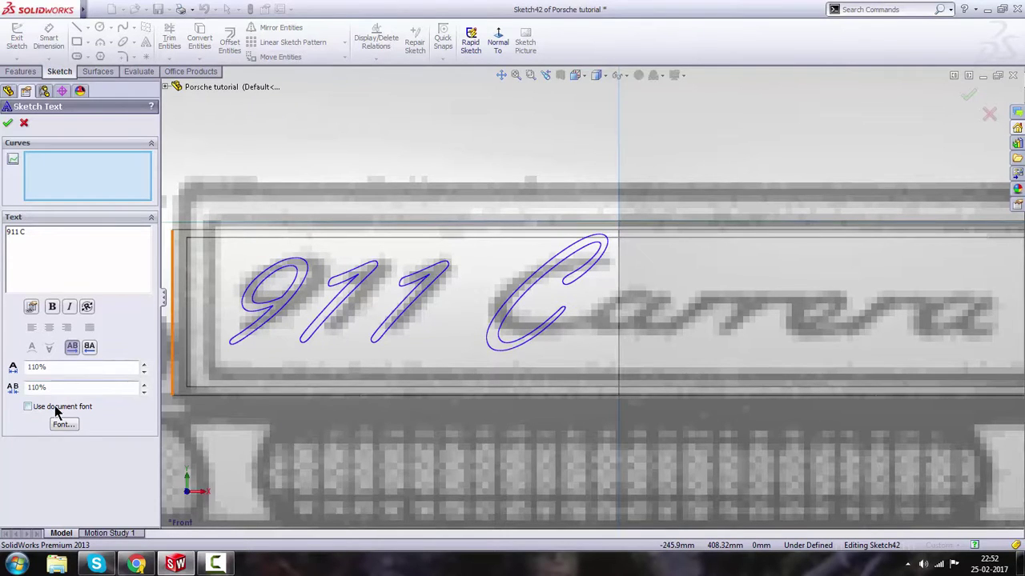
# - Try a 120% width factor and, separately, 120% character spacing on the 911 C text
pyautogui.click(144, 365)
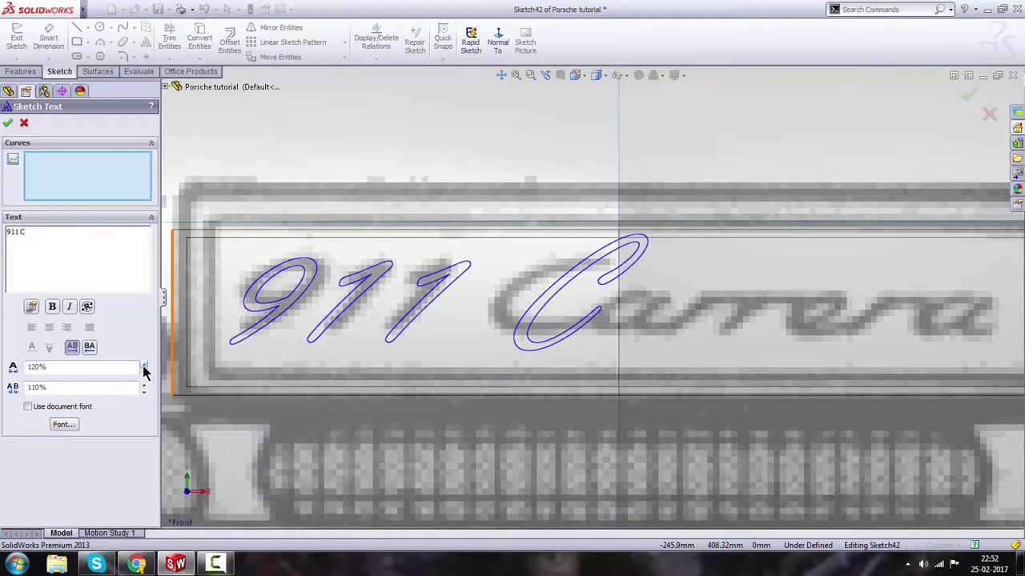
pyautogui.click(143, 371)
pyautogui.click(145, 384)
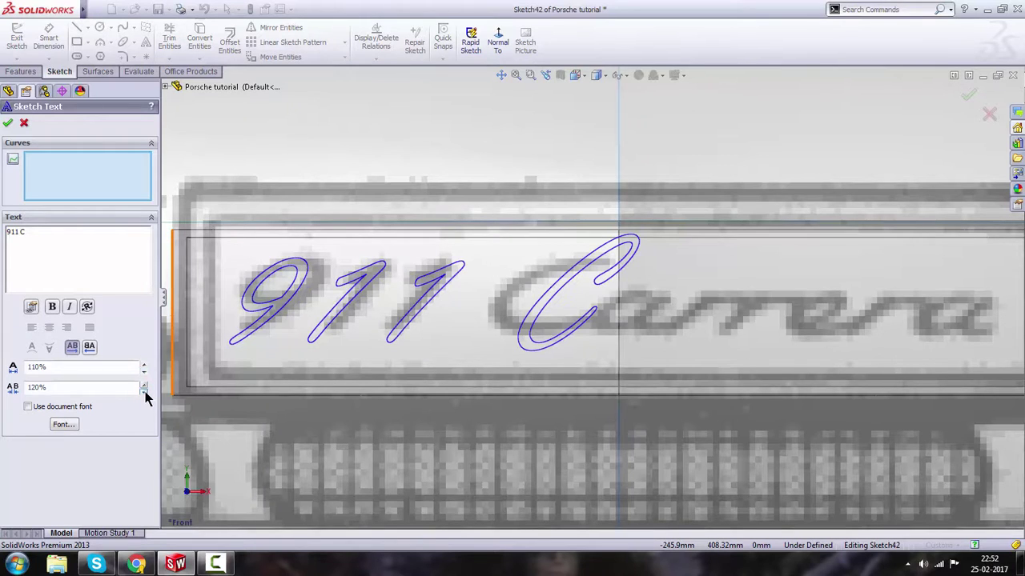
pyautogui.click(145, 391)
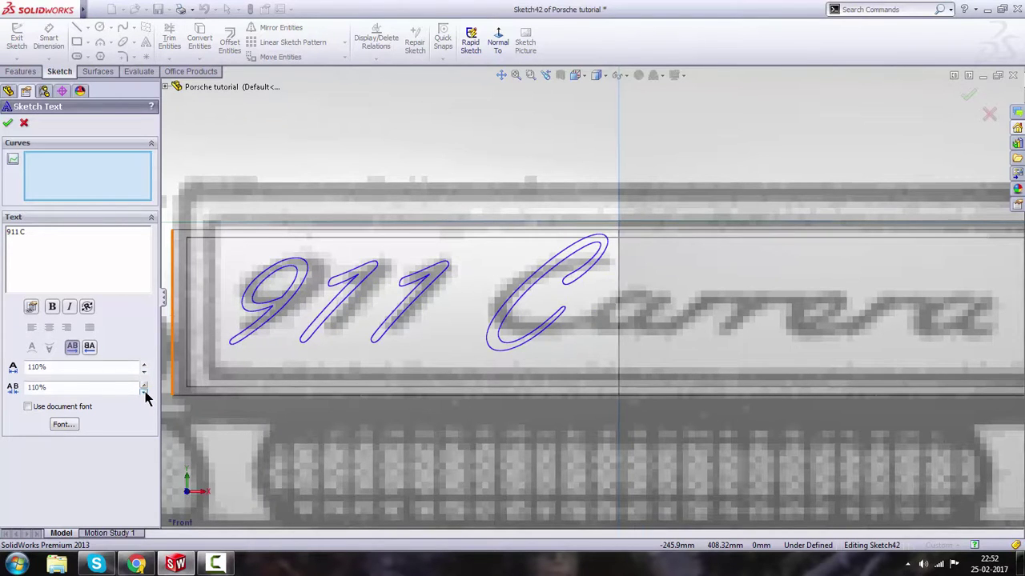
# - Set the 911 C text to a 120% width factor and 100% character spacing, and reposition it over the reference lettering
pyautogui.scroll(1, 617, 304)
pyautogui.scroll(-1, 622, 314)
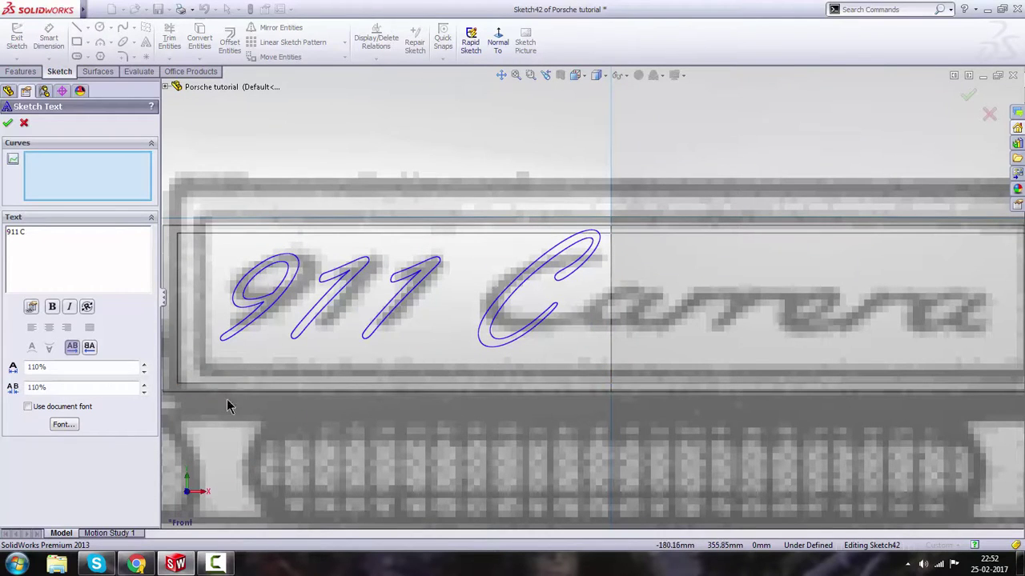
pyautogui.click(144, 364)
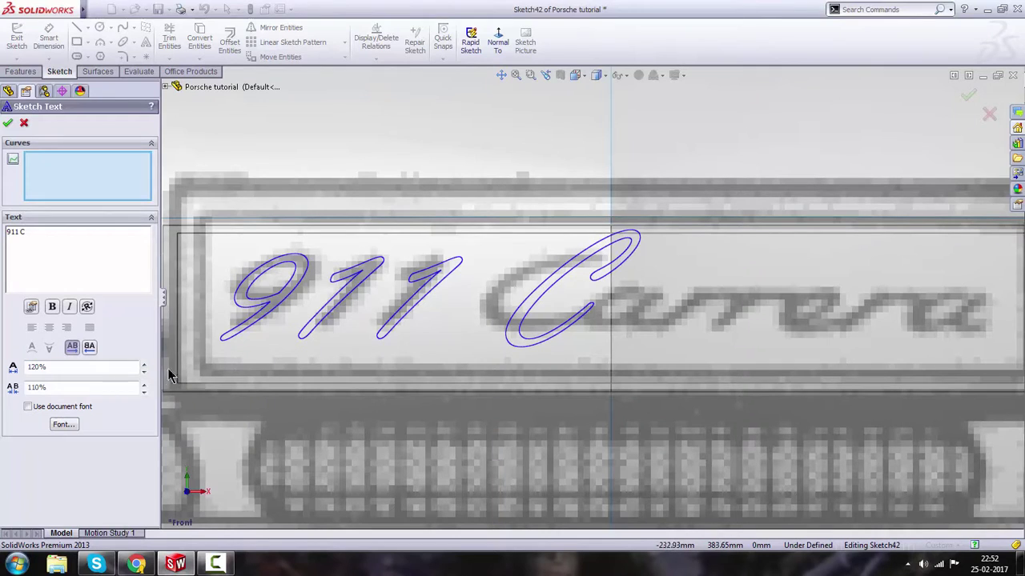
pyautogui.click(144, 390)
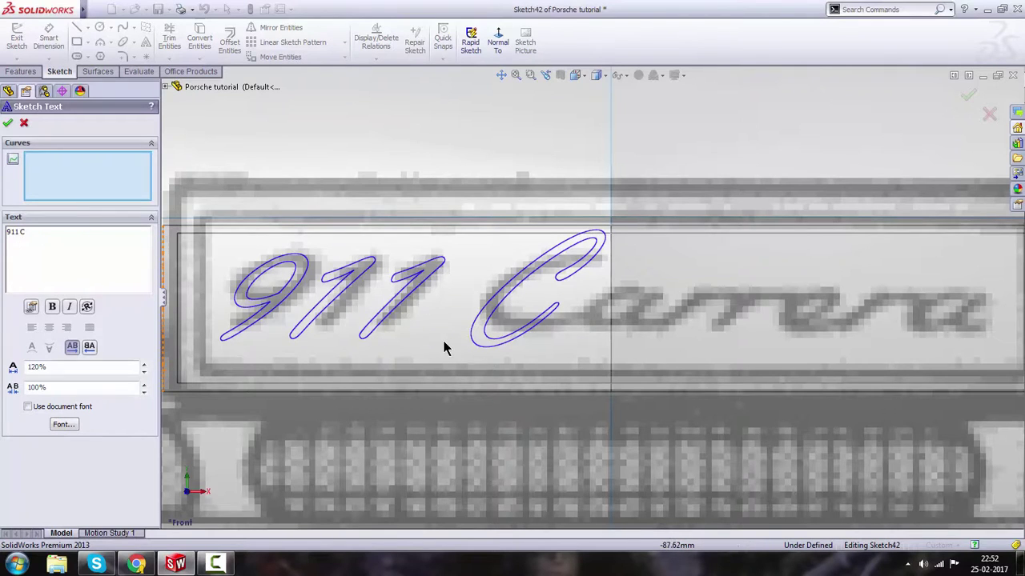
pyautogui.click(226, 346)
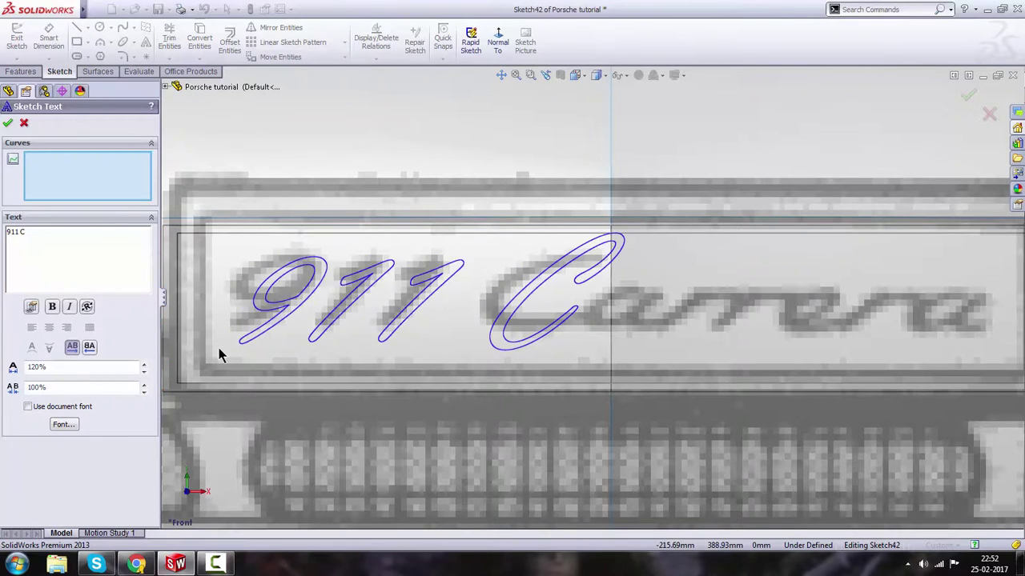
# - Nudge the 911 C text slightly left over the reference lettering, accept it and exit the sketch
pyautogui.click(219, 348)
pyautogui.click(217, 347)
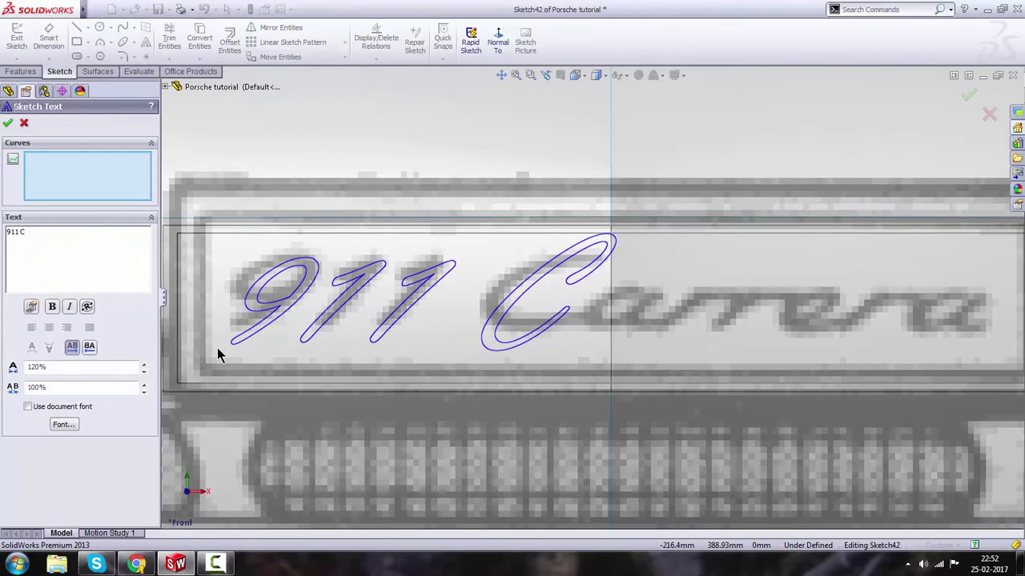
pyautogui.click(215, 348)
pyautogui.click(213, 347)
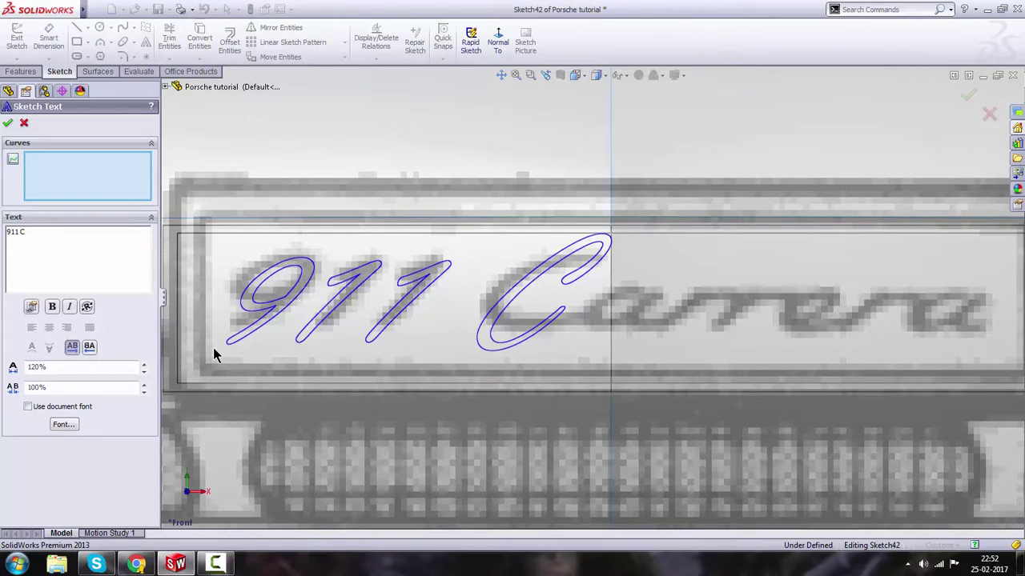
pyautogui.click(213, 349)
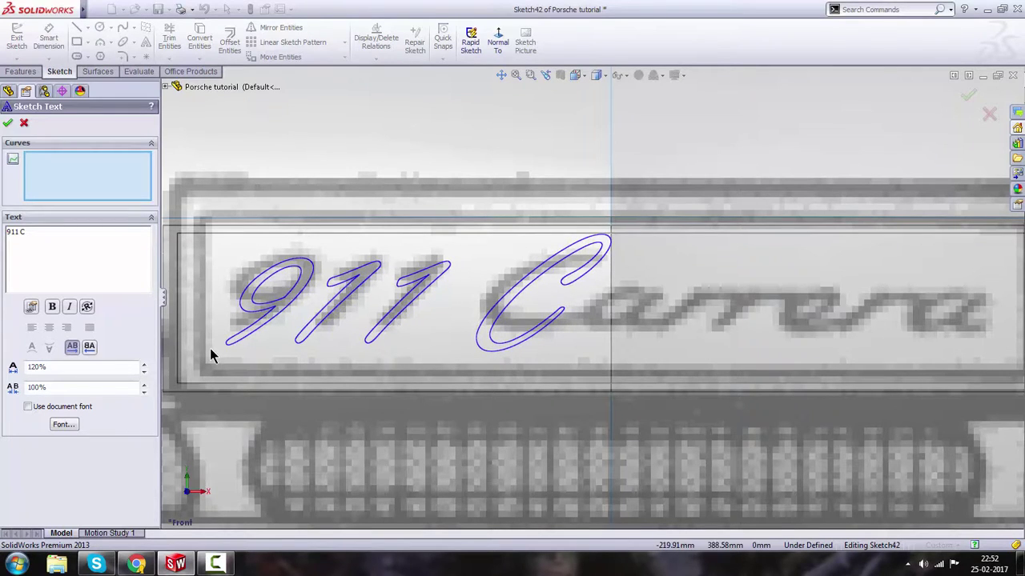
pyautogui.click(213, 349)
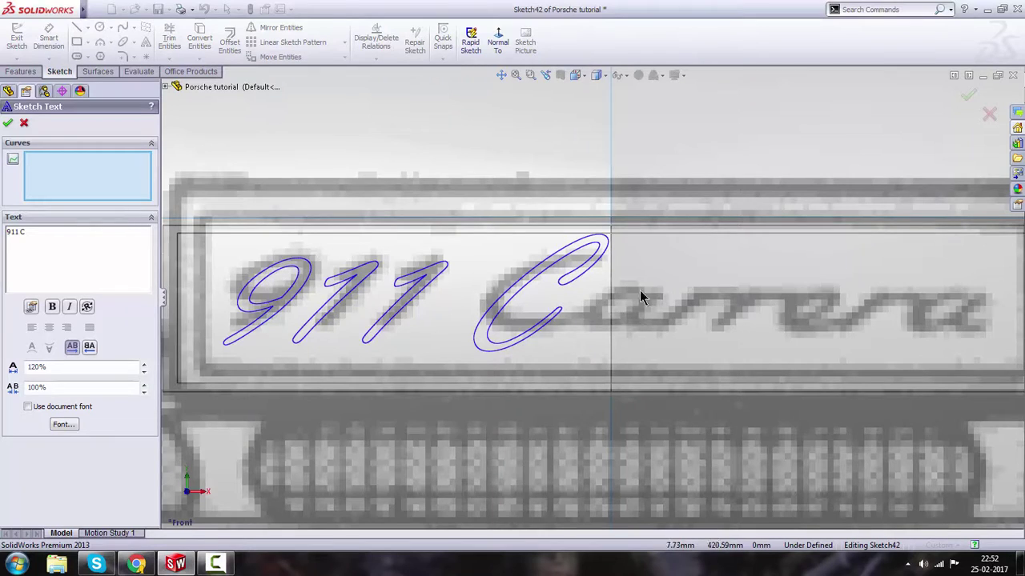
pyautogui.click(8, 123)
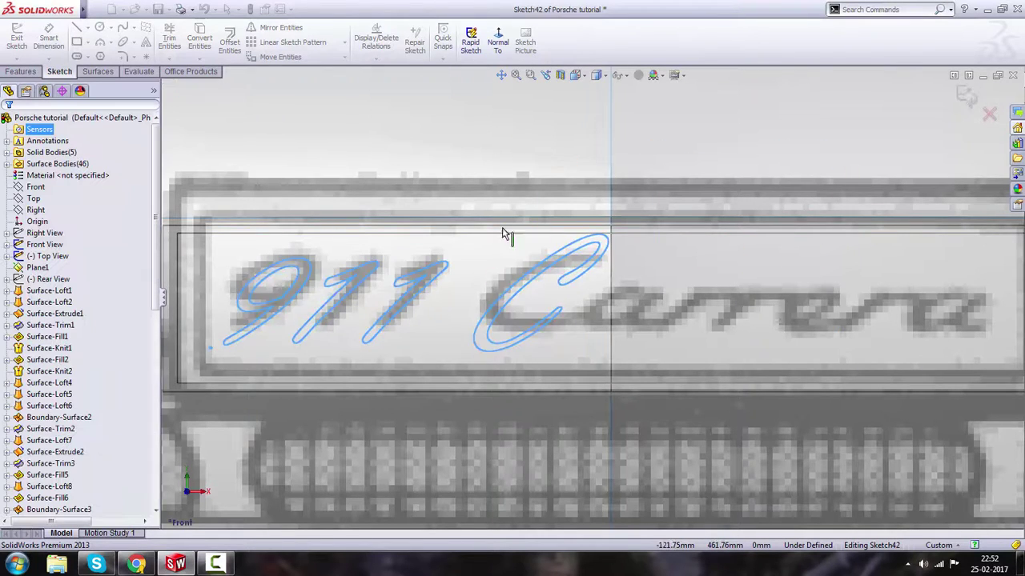
pyautogui.scroll(3, 504, 232)
pyautogui.scroll(1, 762, 239)
pyautogui.scroll(2, 569, 282)
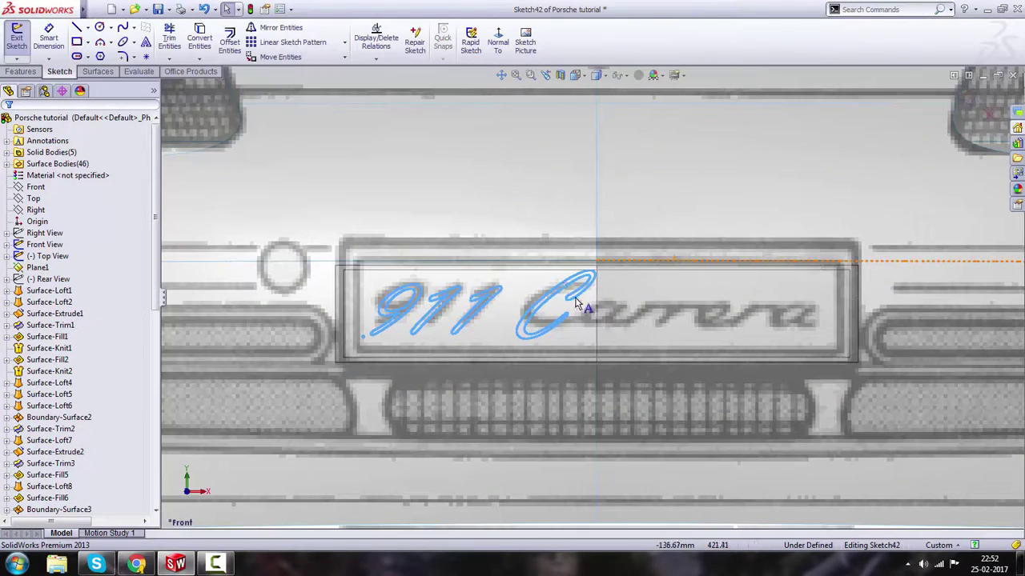
pyautogui.scroll(3, 827, 220)
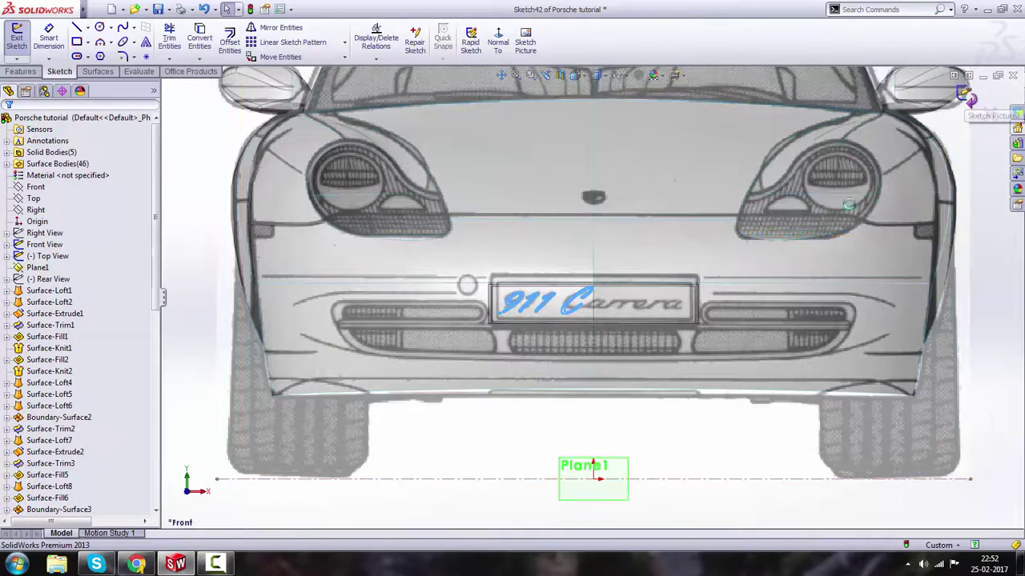
pyautogui.click(969, 97)
# - Start a boss extrusion of the 911 C sketch, using Surface/Face/Plane with the plate's recessed left-half face as the start
pyautogui.moveTo(537, 281)
pyautogui.mouseDown(button='middle')
pyautogui.moveTo(660, 302)
pyautogui.moveTo(538, 308)
pyautogui.mouseUp(button='middle')
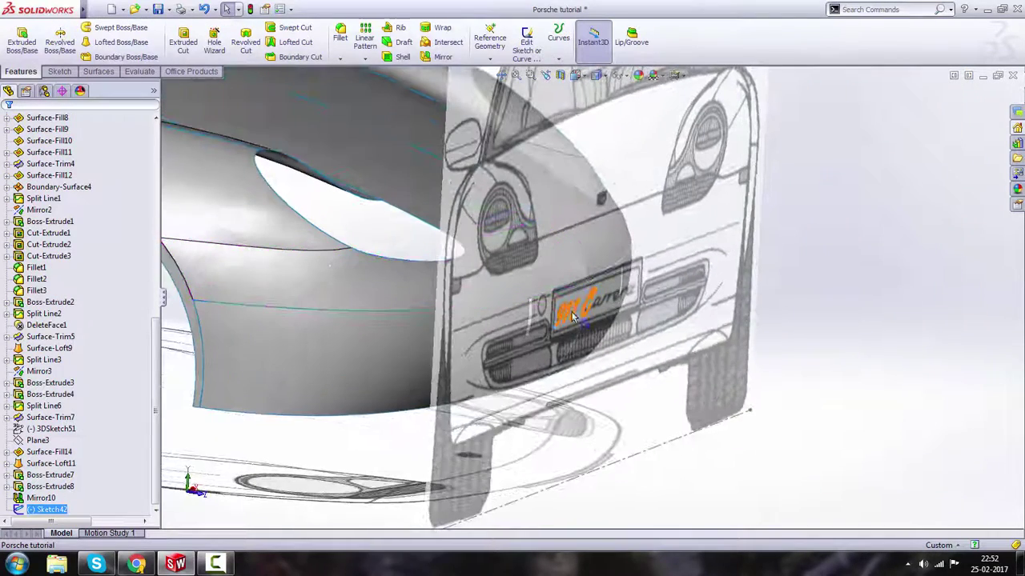
pyautogui.click(30, 52)
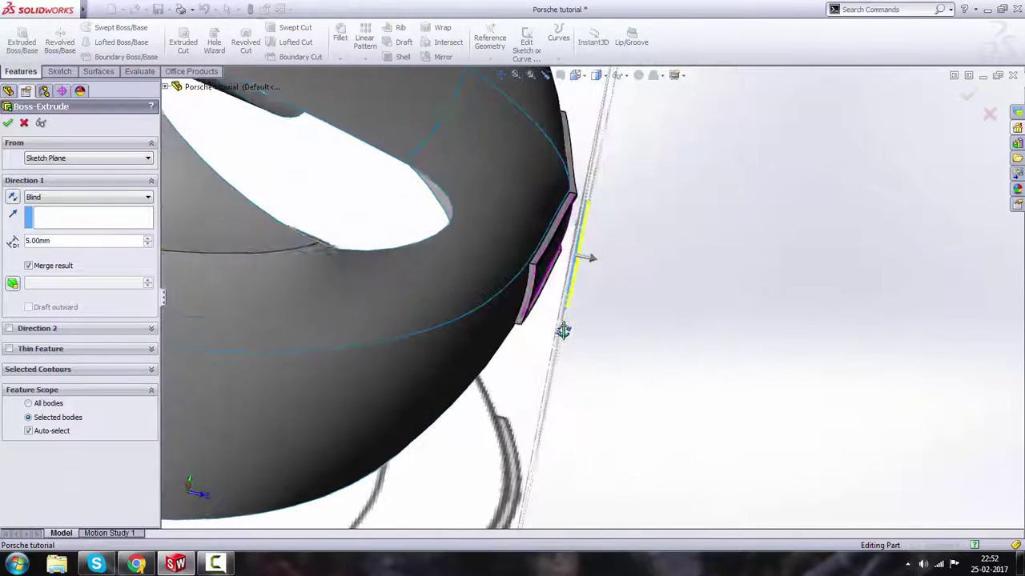
pyautogui.click(34, 158)
pyautogui.click(56, 178)
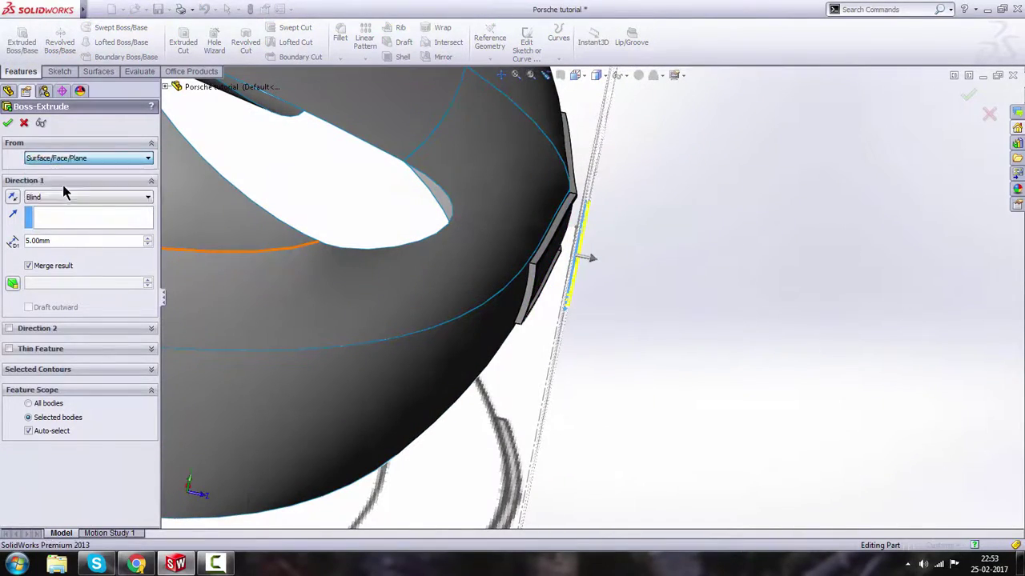
pyautogui.moveTo(405, 336); pyautogui.dragTo(530, 348, button='middle')
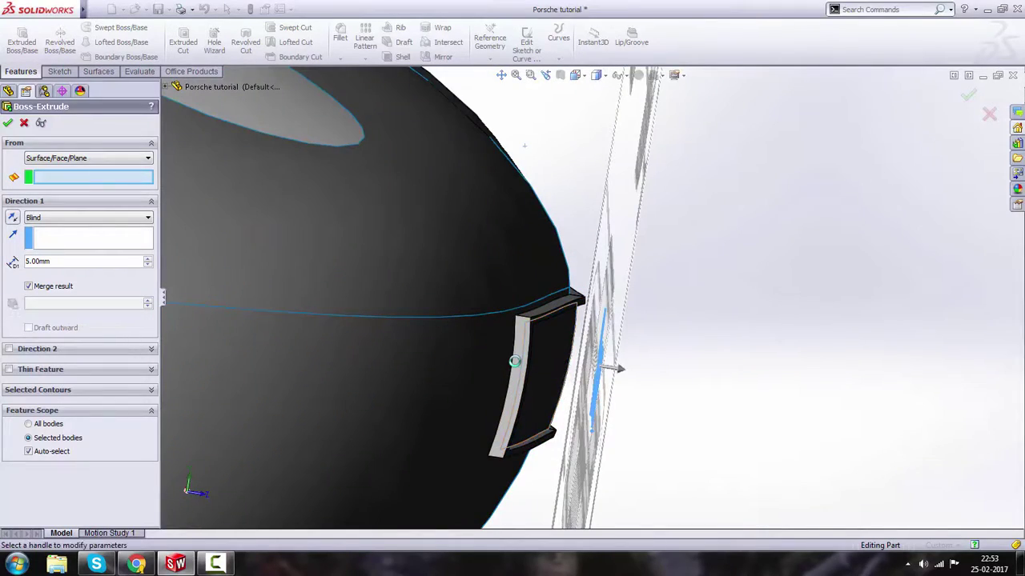
pyautogui.click(515, 361)
pyautogui.hotkey('ctrl', '8')
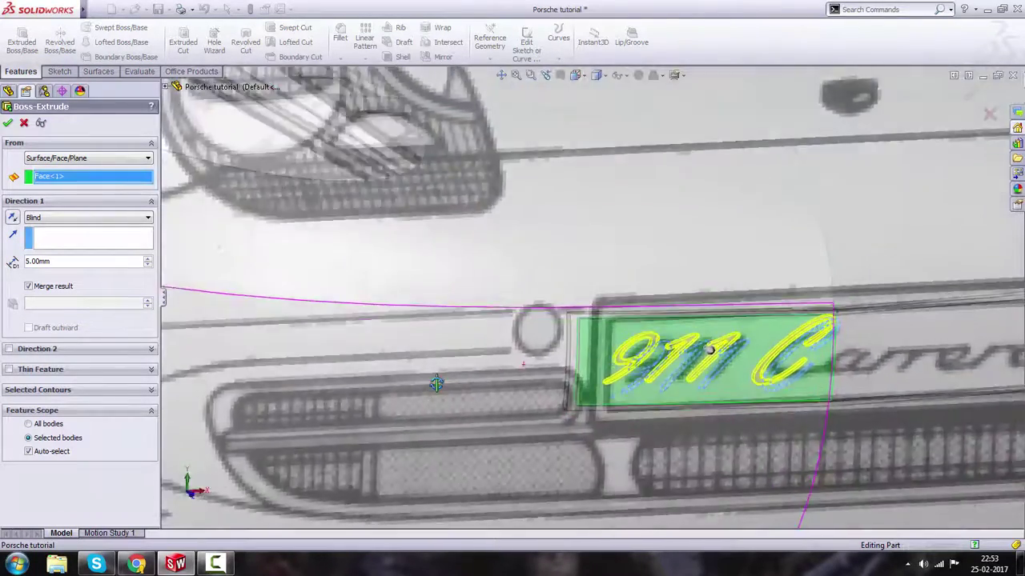
# - Set the lettering's blind extrusion depth to 2 mm
pyautogui.moveTo(437, 383); pyautogui.dragTo(483, 373, button='middle')
pyautogui.scroll(3, 483, 373)
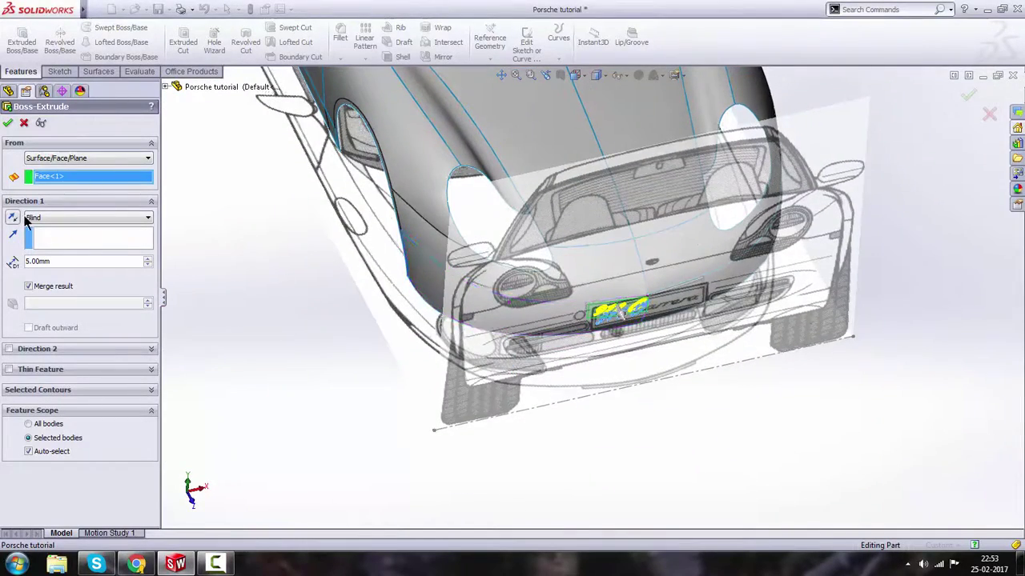
pyautogui.moveTo(57, 263); pyautogui.dragTo(2, 262)
pyautogui.write('2')
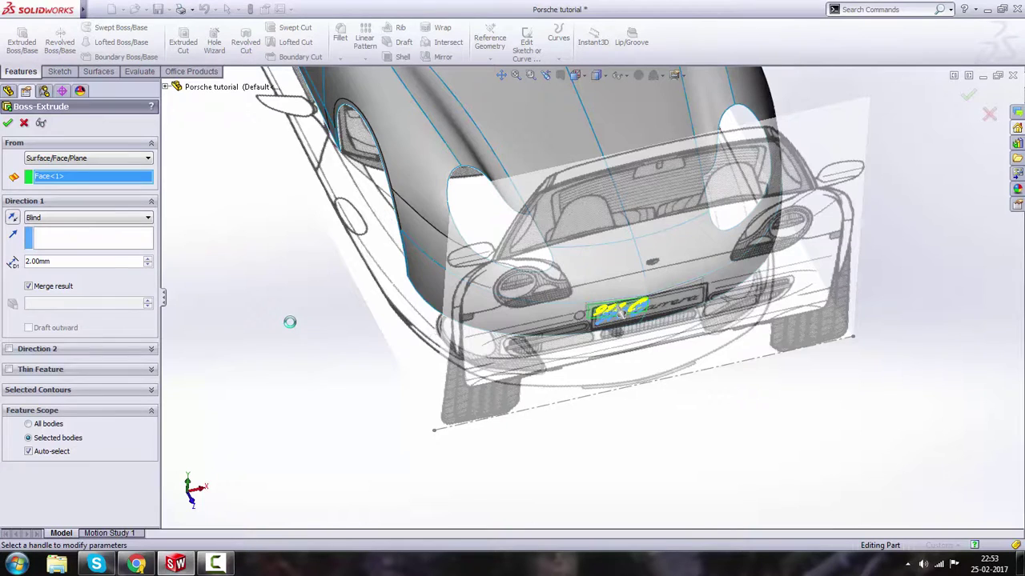
# - Hide the Front View reference sketch while keeping the lettering extrusion open
pyautogui.scroll(3, 572, 346)
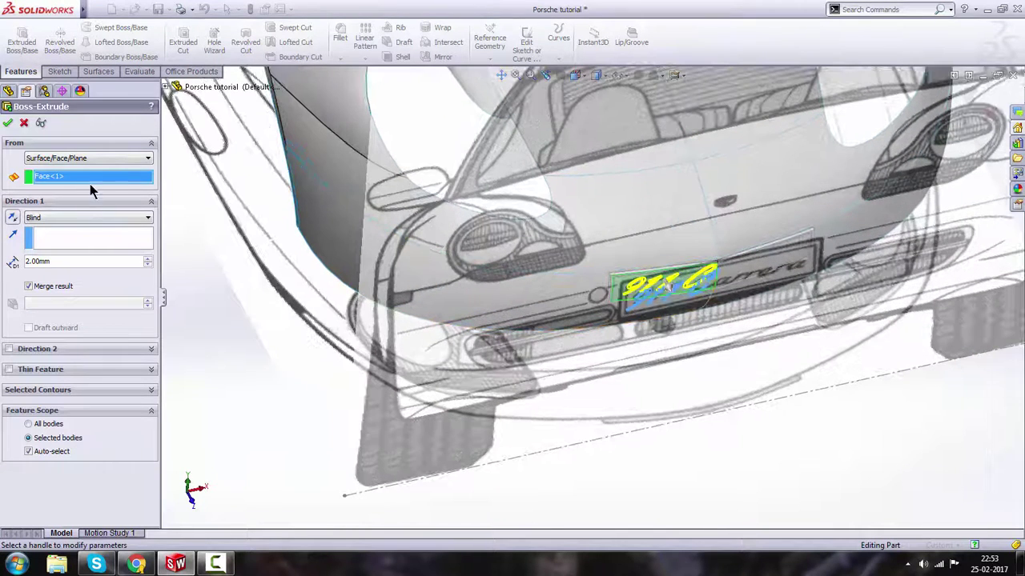
pyautogui.click(178, 87)
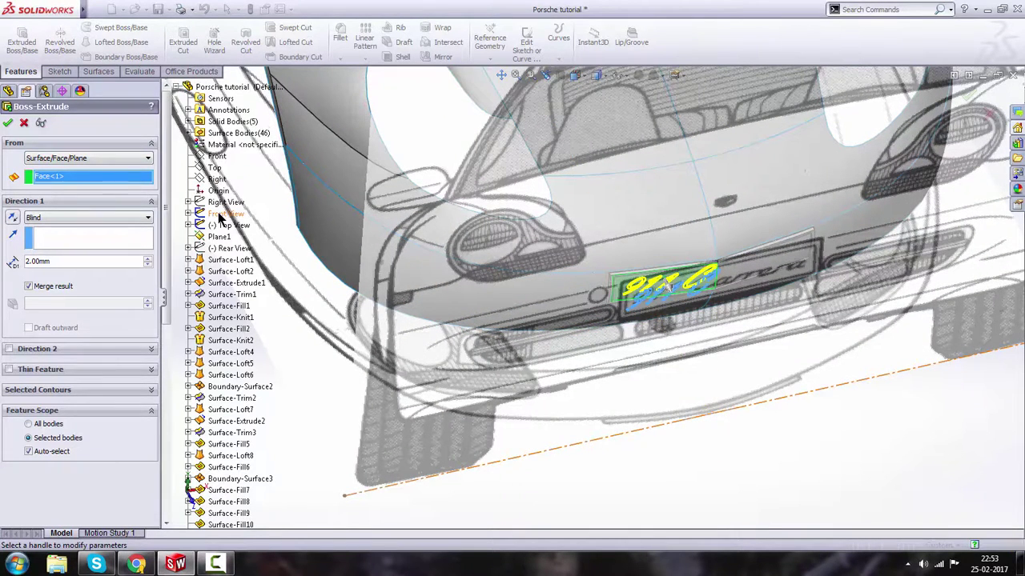
pyautogui.rightClick(217, 218)
pyautogui.click(237, 233)
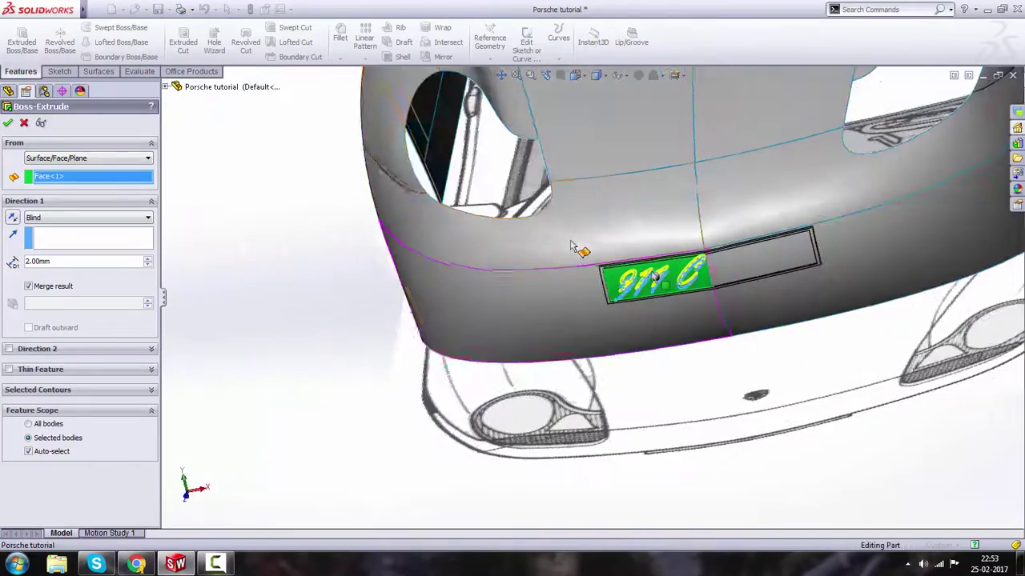
# - Check the 911 C extrusion preview on the number plate and accept the extrusion
pyautogui.scroll(5, 596, 295)
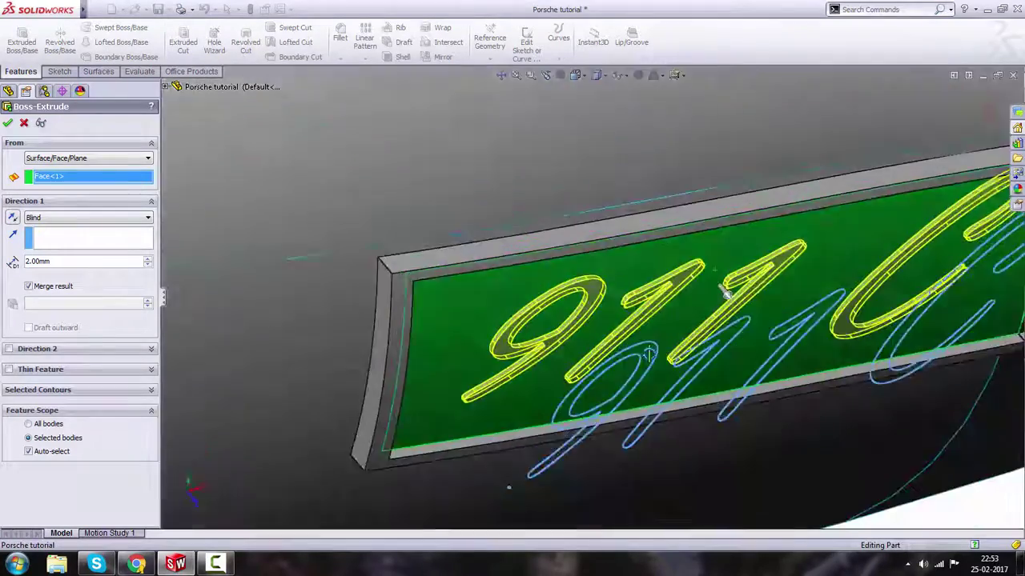
pyautogui.moveTo(724, 291); pyautogui.dragTo(683, 320, button='middle')
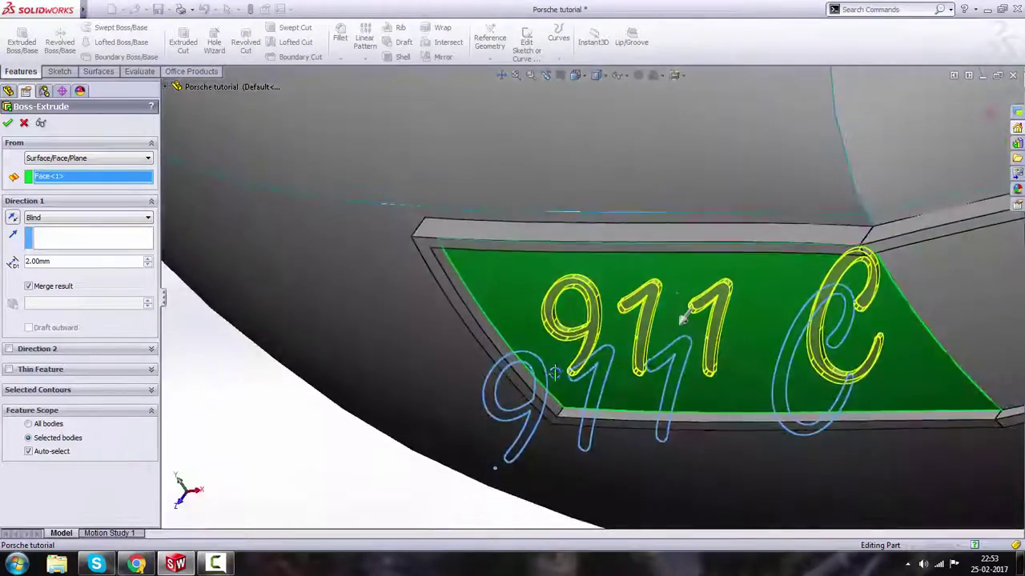
pyautogui.moveTo(555, 373); pyautogui.dragTo(722, 211, button='middle')
pyautogui.scroll(3, 754, 243)
pyautogui.scroll(-3, 755, 243)
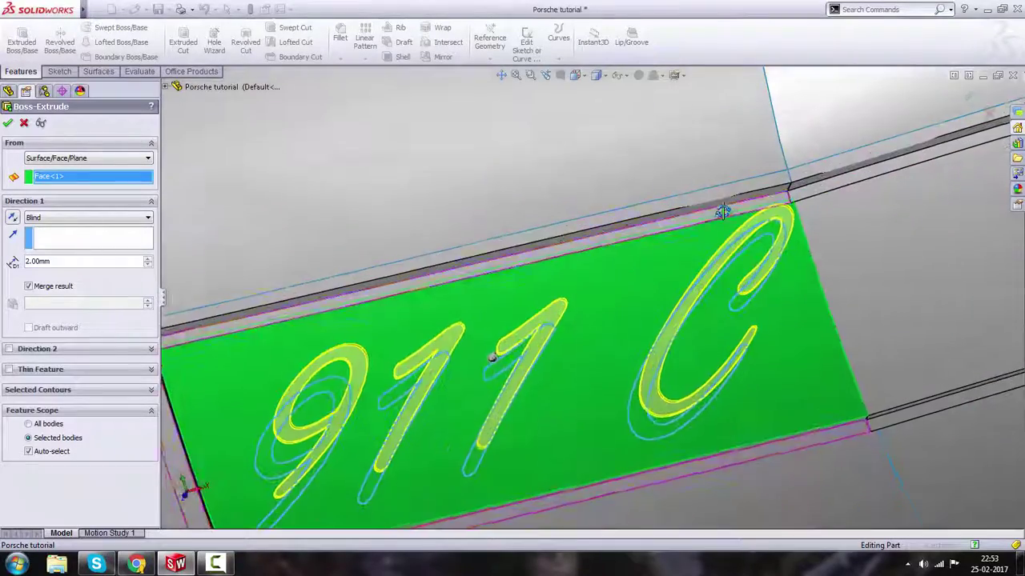
pyautogui.scroll(-5, 722, 212)
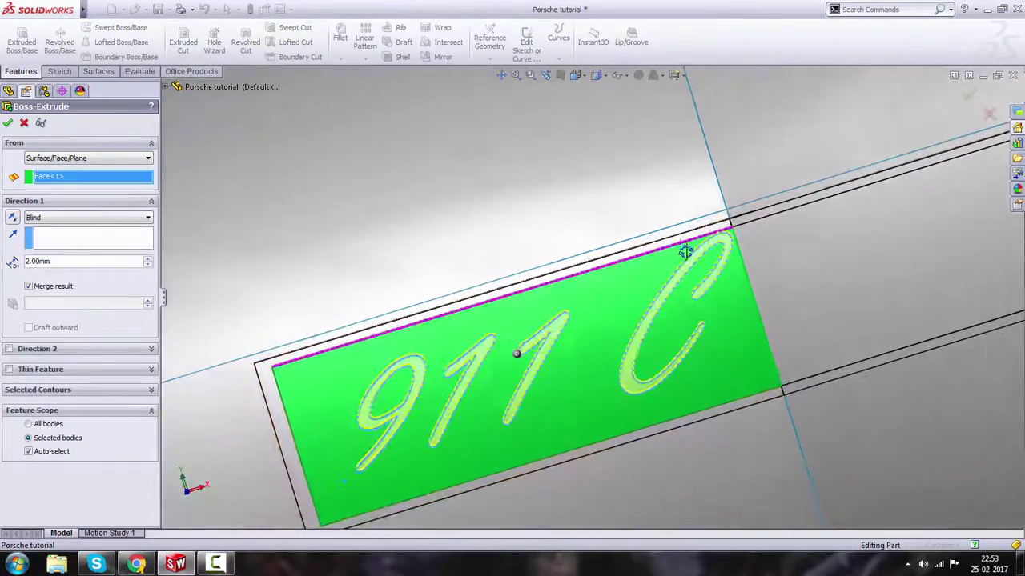
pyautogui.click(8, 123)
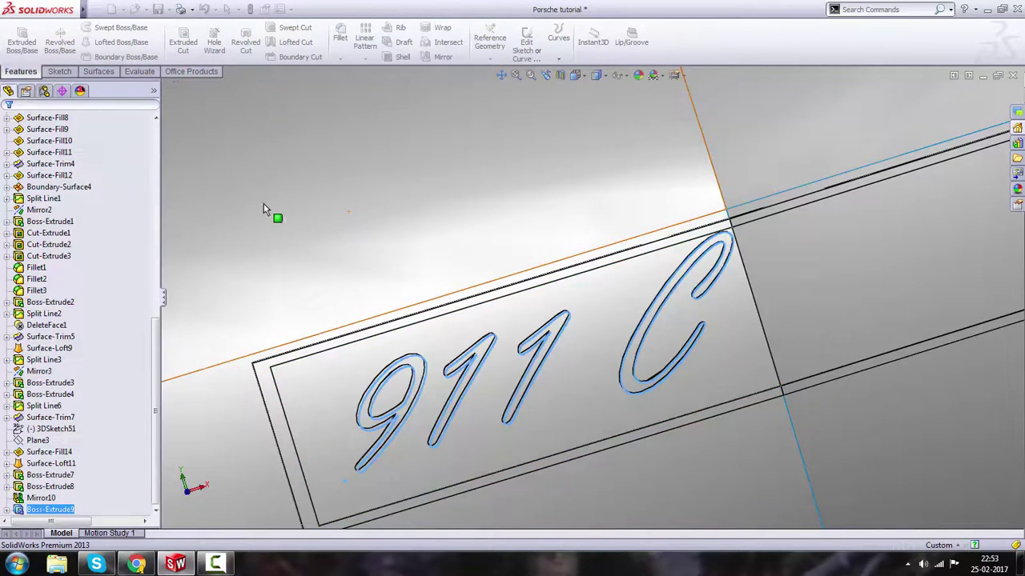
# - Inspect the raised 911 C lettering on the plate and show the Front View reference sketch again
pyautogui.scroll(7, 423, 272)
pyautogui.scroll(2, 825, 457)
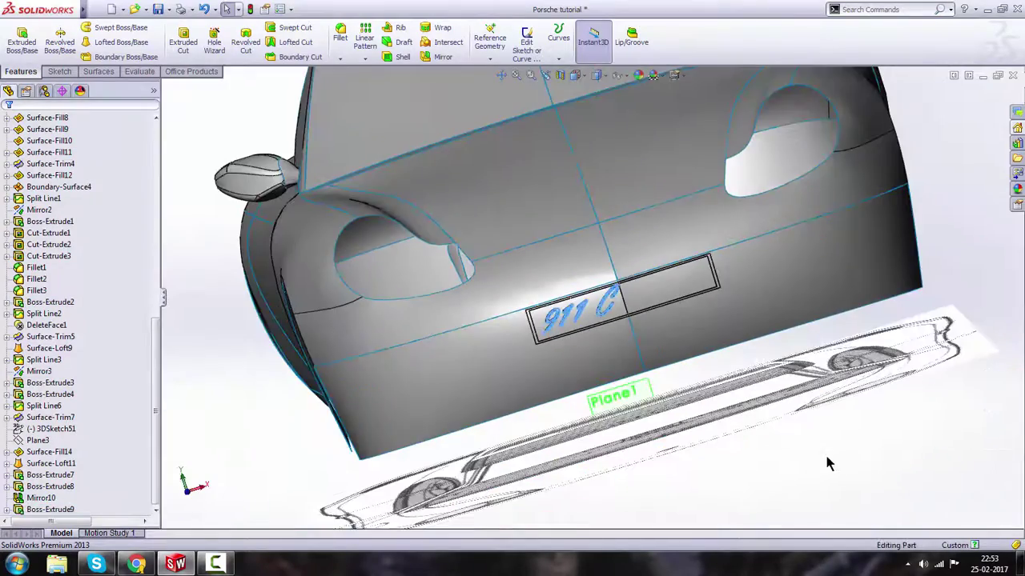
pyautogui.scroll(-7, 565, 304)
pyautogui.scroll(-6, 569, 337)
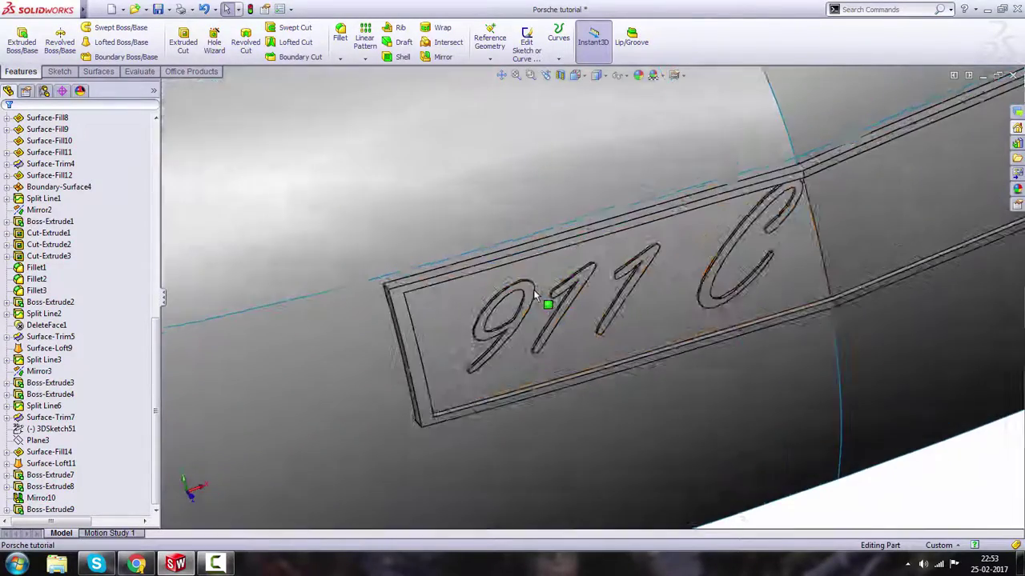
pyautogui.scroll(8, 575, 398)
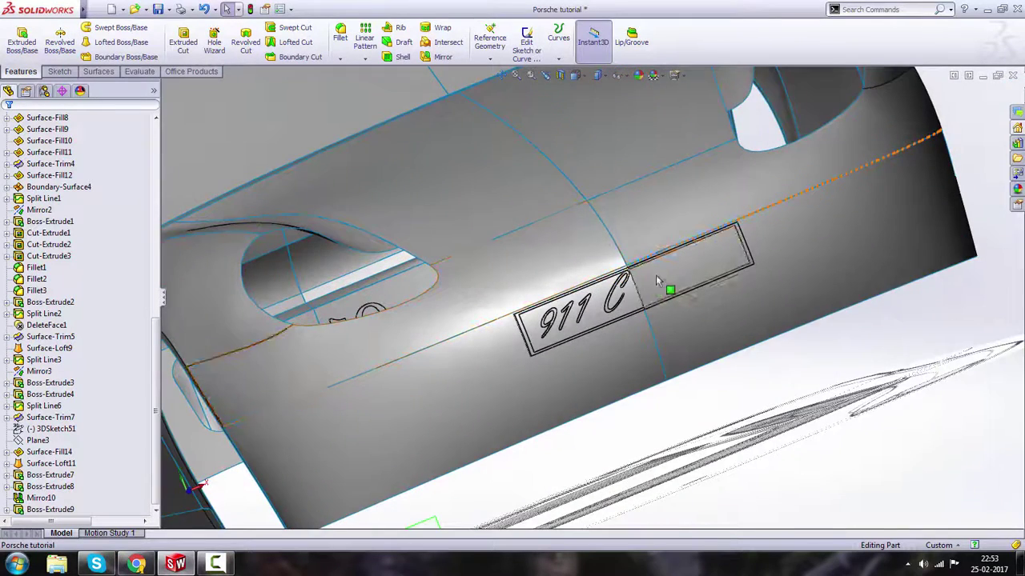
pyautogui.scroll(-2, 663, 284)
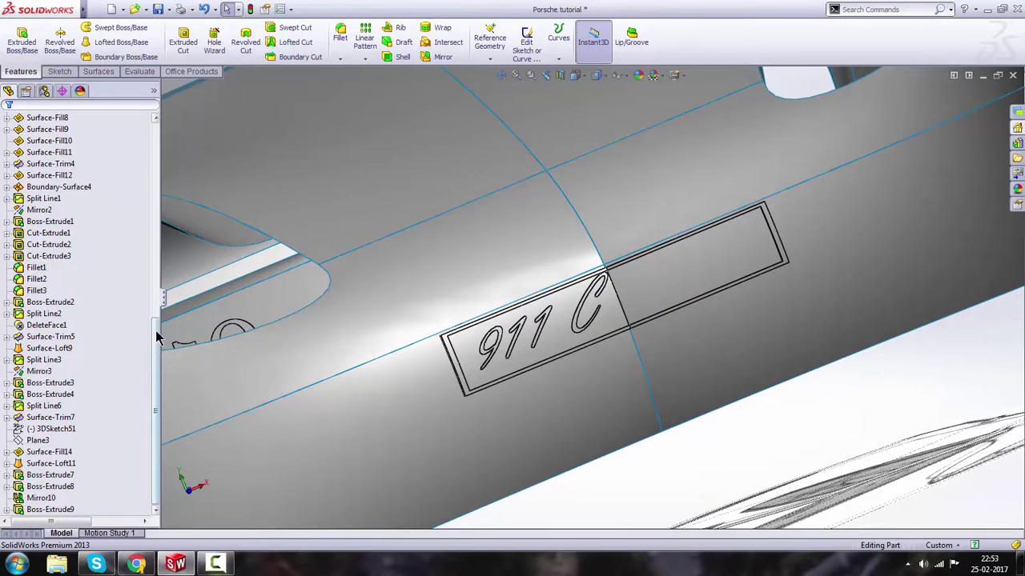
pyautogui.moveTo(157, 337); pyautogui.dragTo(155, 120)
pyautogui.click(42, 247)
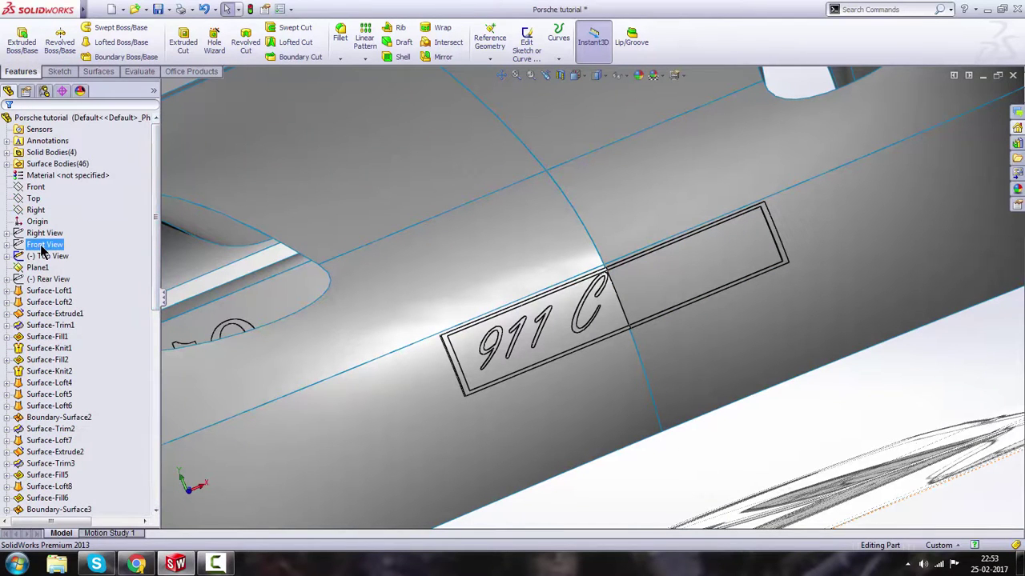
pyautogui.rightClick(42, 248)
pyautogui.click(47, 227)
# - Start a new sketch on the Front plane for the remaining Carrera letters
pyautogui.click(42, 190)
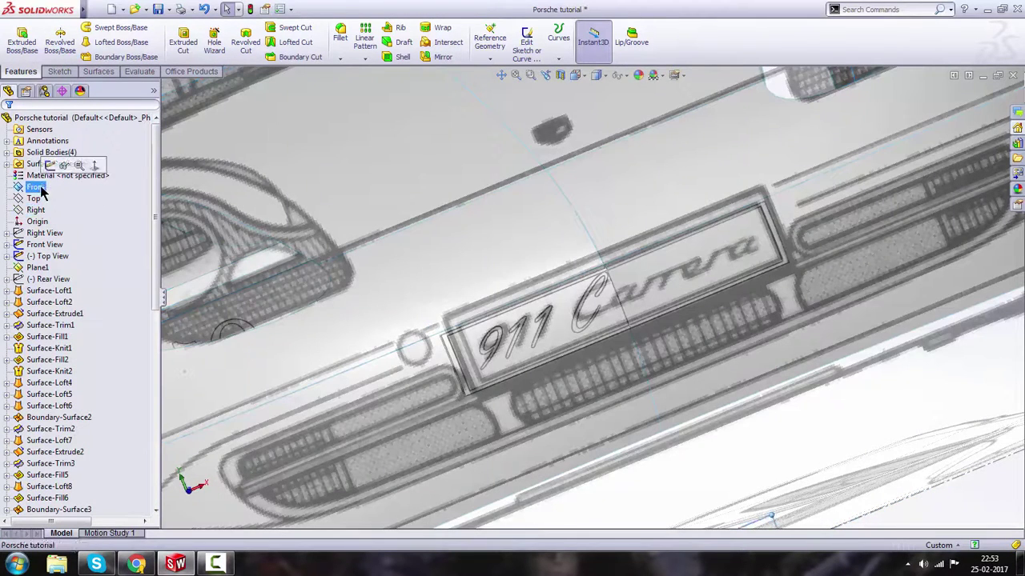
pyautogui.click(64, 164)
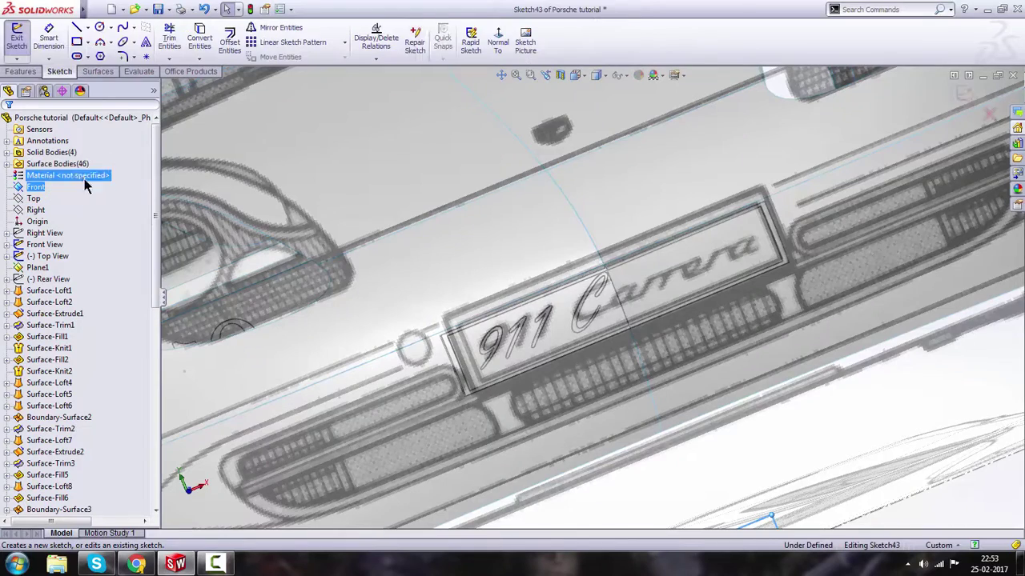
pyautogui.click(501, 51)
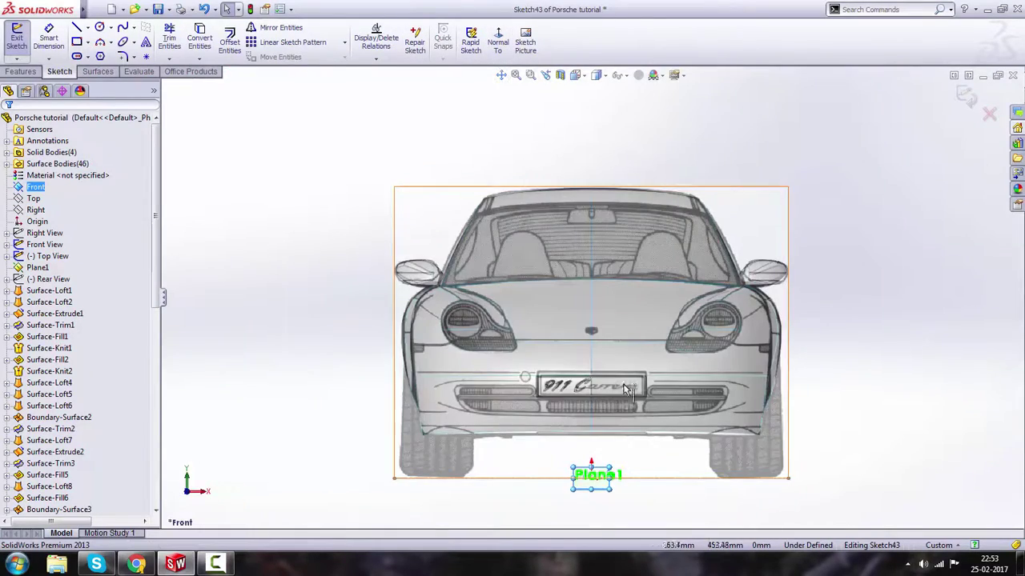
pyautogui.scroll(5, 576, 324)
pyautogui.scroll(6, 576, 321)
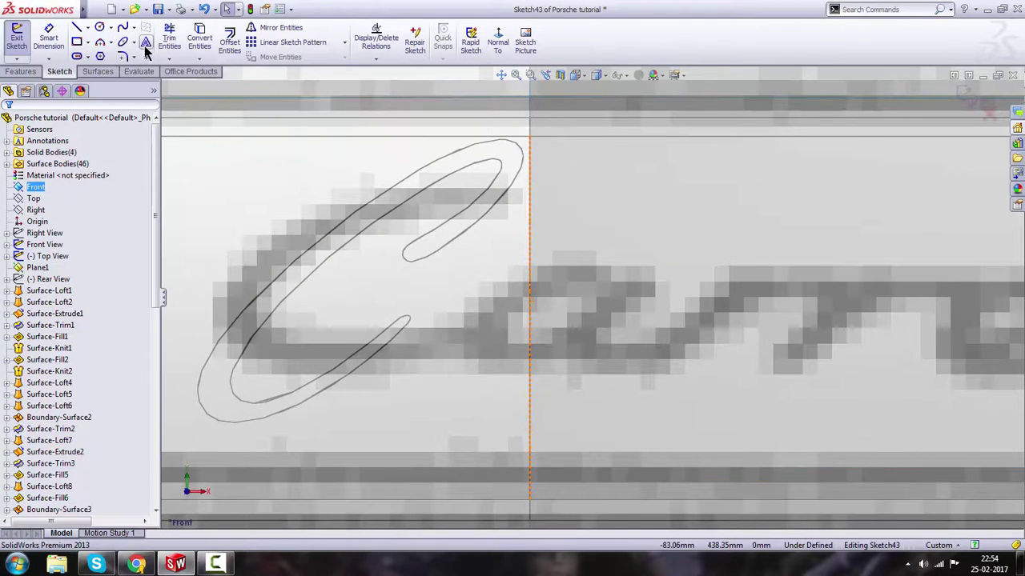
# - Start a sketch text with its own font instead of the document font and set the text height to 60 mm
pyautogui.click(146, 41)
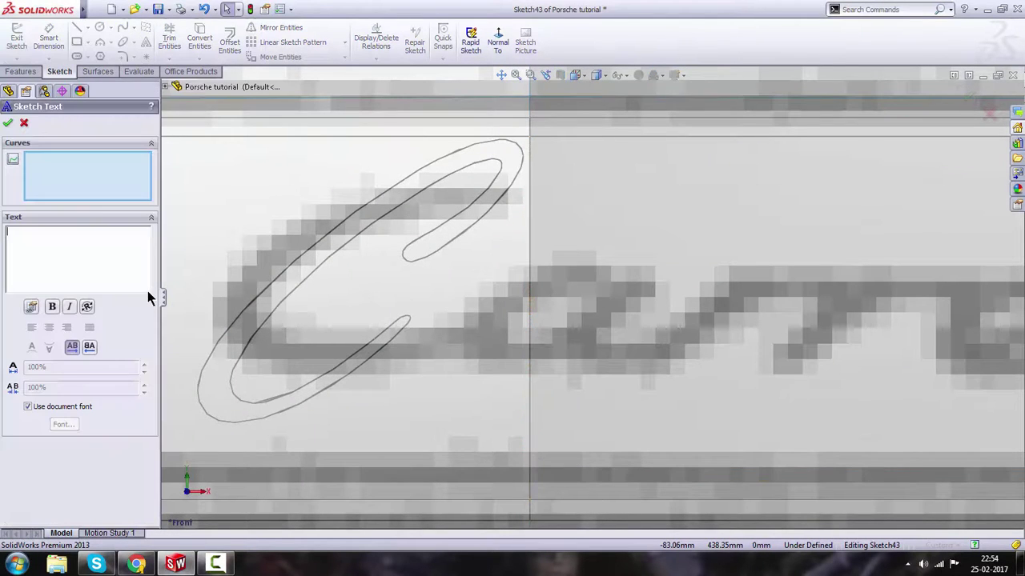
pyautogui.click(28, 407)
pyautogui.click(63, 424)
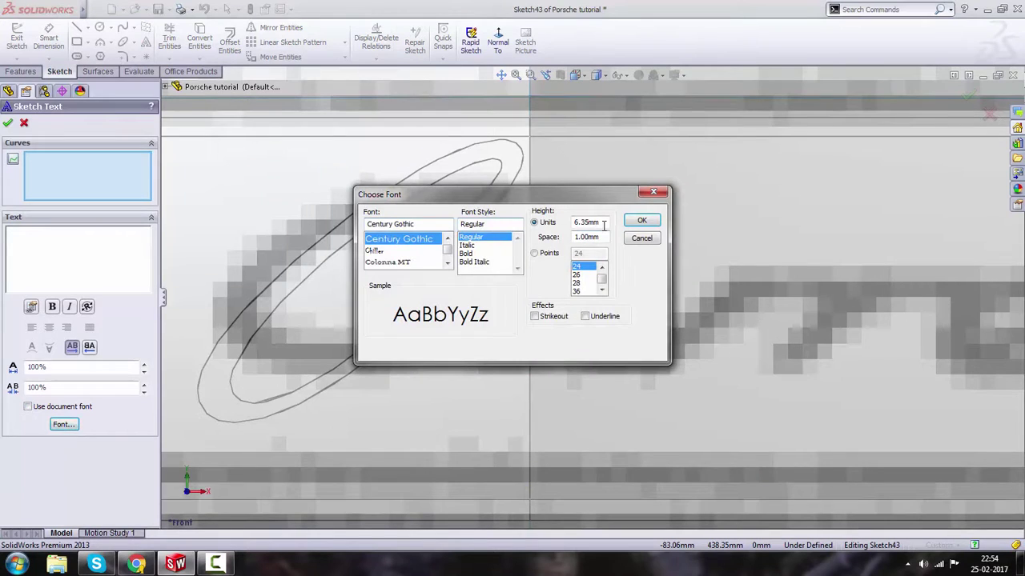
pyautogui.doubleClick(604, 224)
pyautogui.write('60')
# - Choose Freestyle Script in regular style as the sketch text font and accept the font settings
pyautogui.click(447, 263)
pyautogui.click(447, 263)
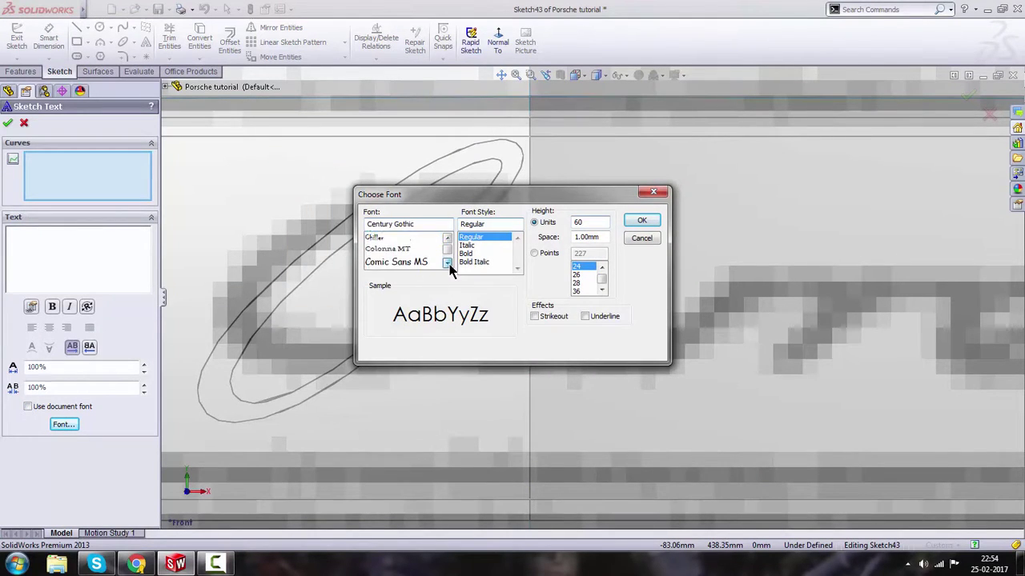
pyautogui.click(446, 264)
pyautogui.click(447, 264)
pyautogui.click(446, 264)
pyautogui.click(446, 264)
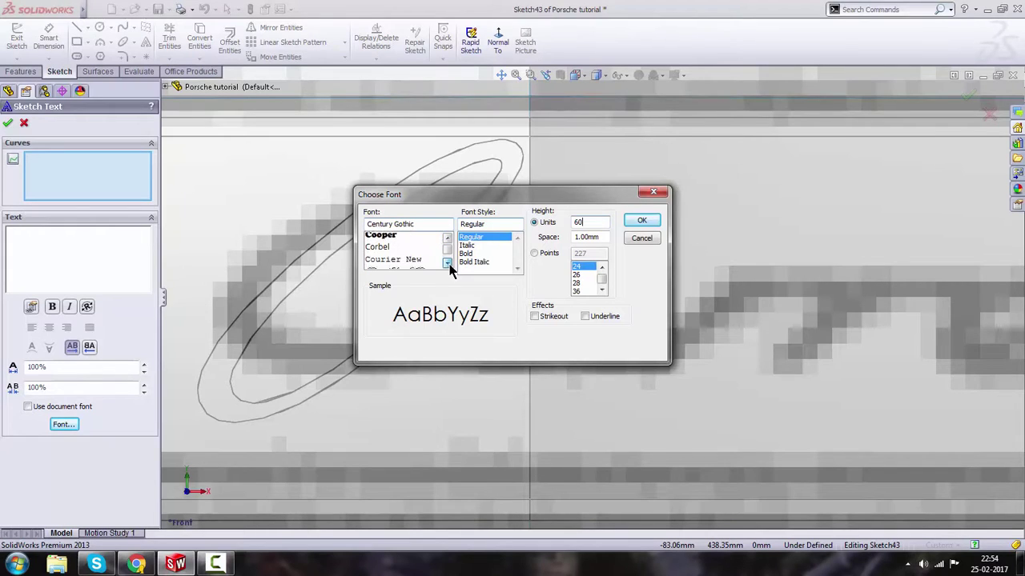
pyautogui.click(447, 263)
pyautogui.click(446, 264)
pyautogui.click(446, 263)
pyautogui.click(447, 264)
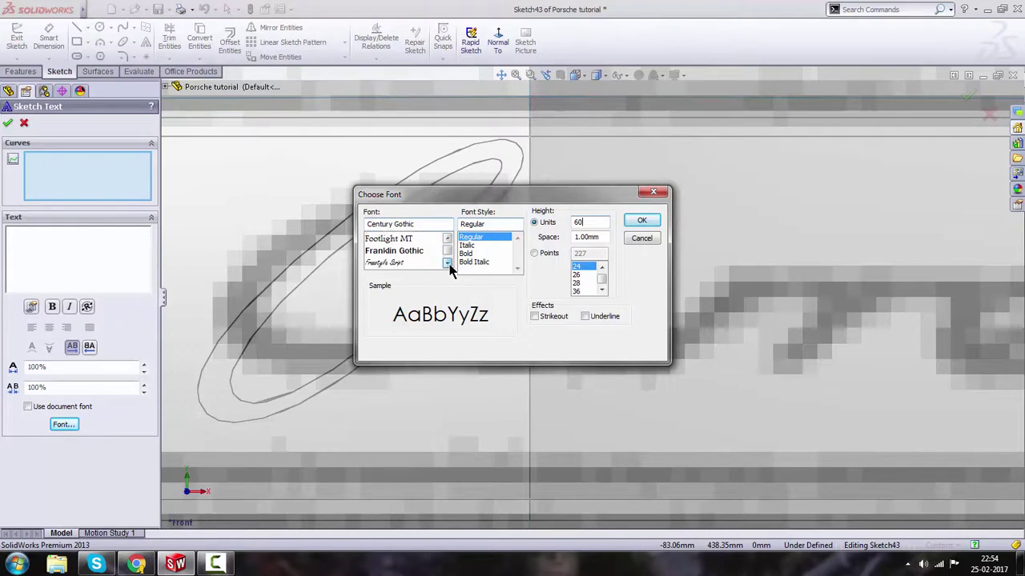
pyautogui.click(447, 264)
pyautogui.click(394, 251)
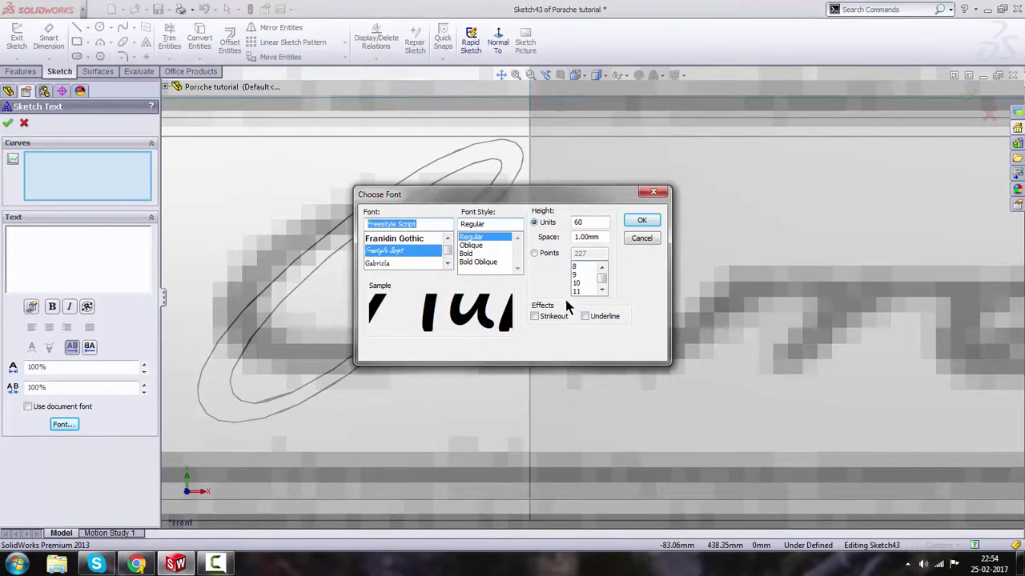
pyautogui.click(638, 223)
# - Enter the text "arrera" and place it right after the C on the number plate
pyautogui.click(52, 241)
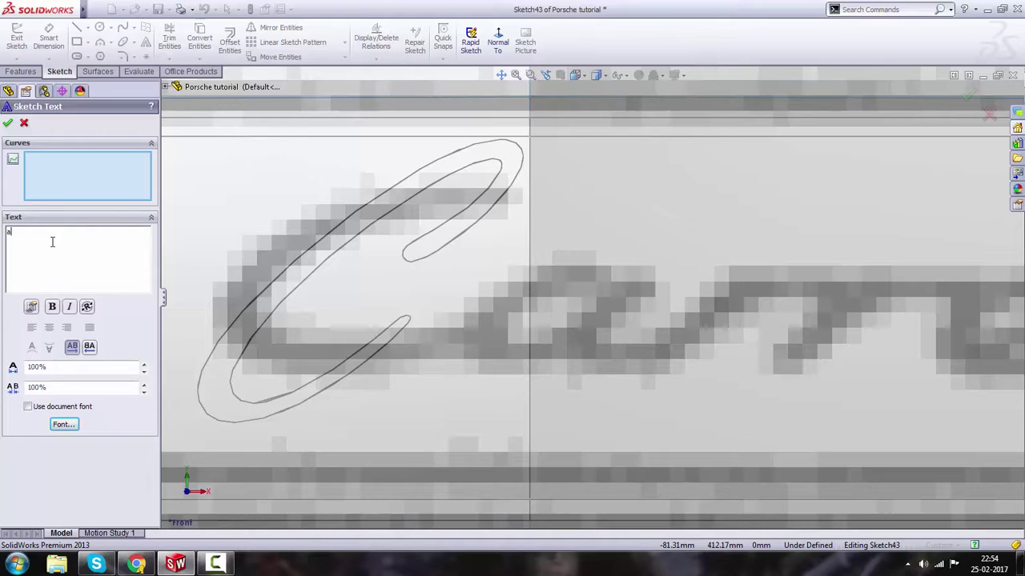
pyautogui.write('arrera')
pyautogui.scroll(2, 585, 383)
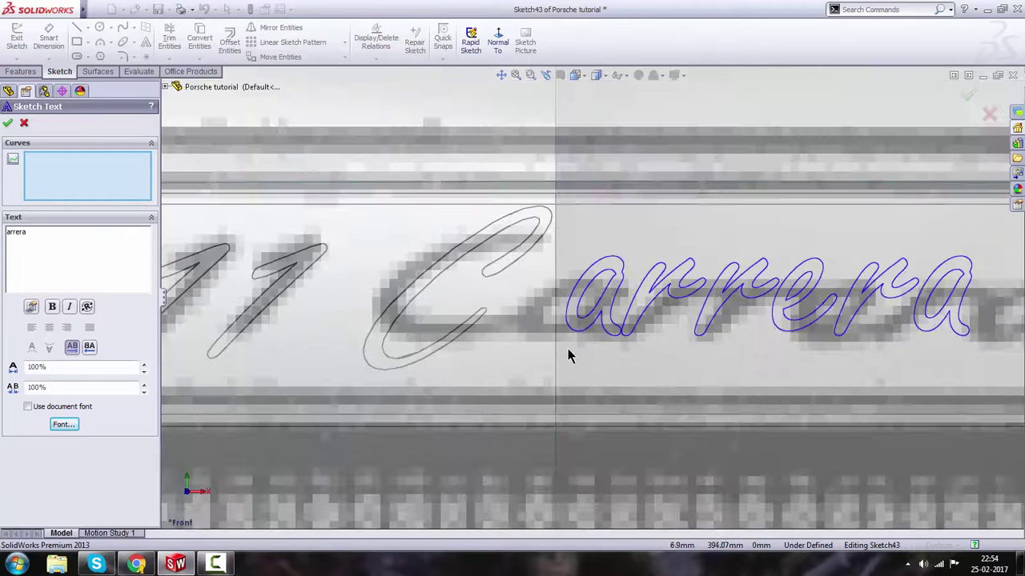
pyautogui.click(563, 353)
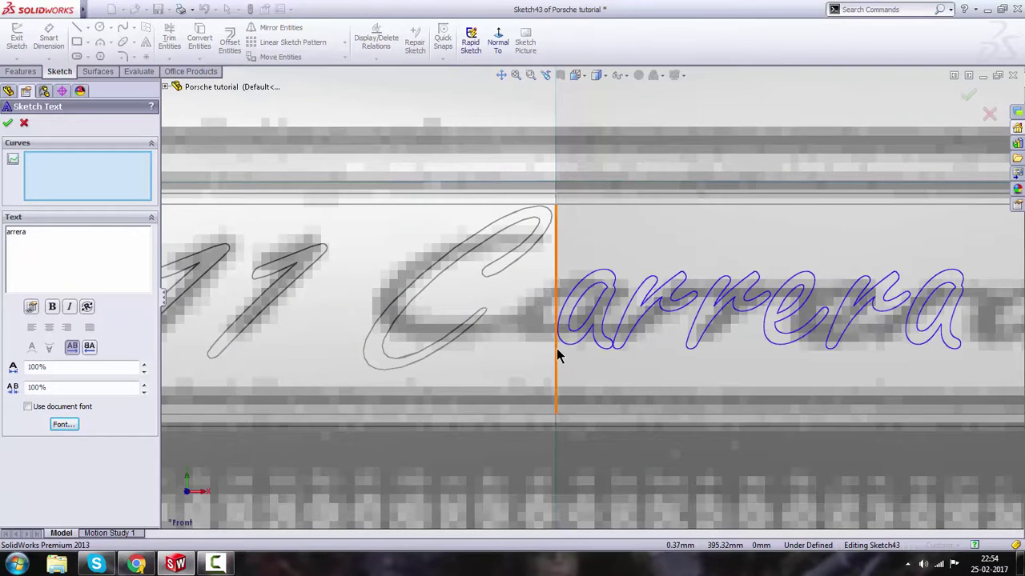
pyautogui.scroll(2, 753, 321)
pyautogui.scroll(-2, 796, 320)
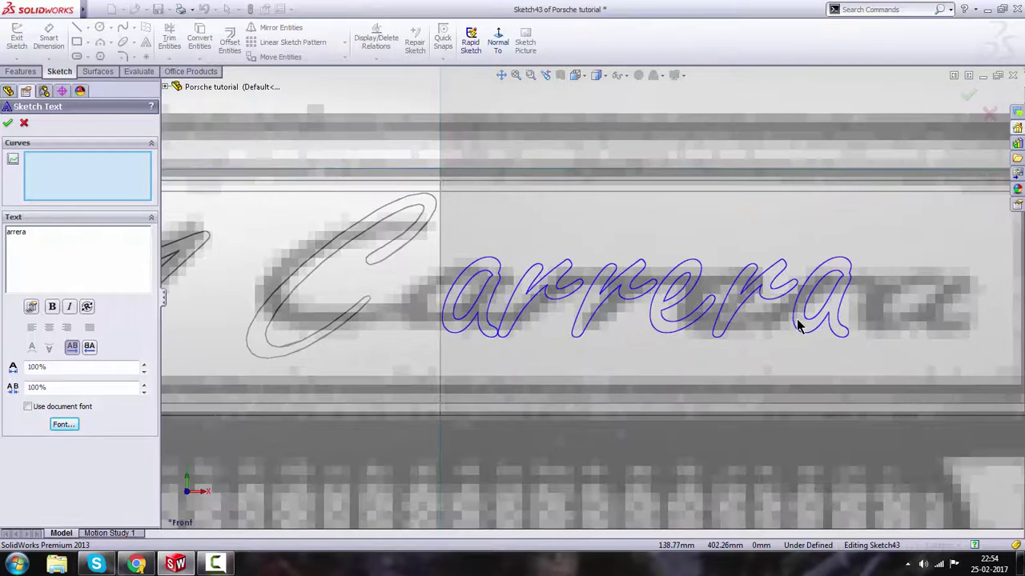
pyautogui.scroll(2, 793, 324)
# - Set the arrera text's width factor to 120% and its character spacing to 110%, then accept the text
pyautogui.click(144, 364)
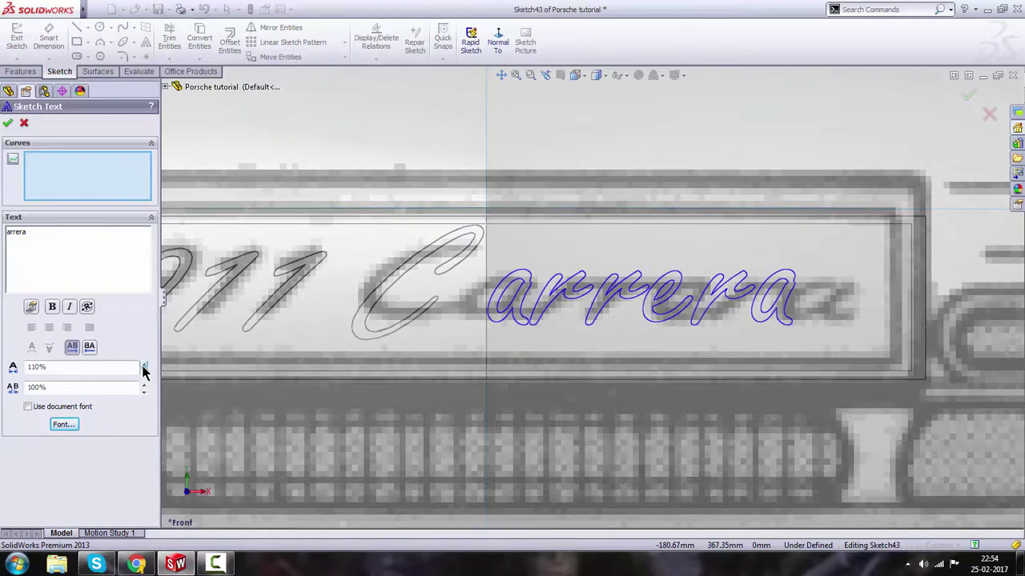
pyautogui.click(144, 365)
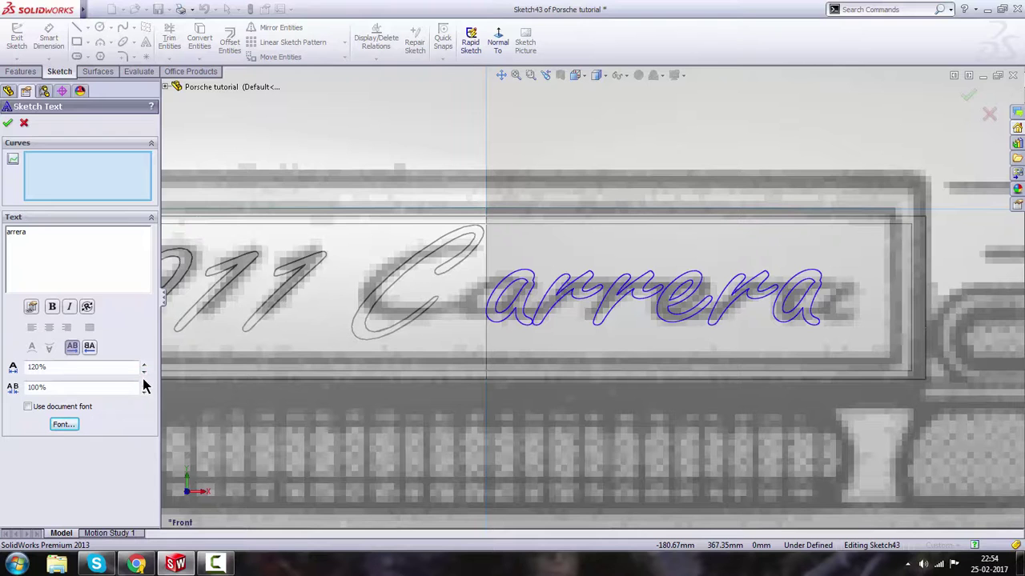
pyautogui.click(144, 385)
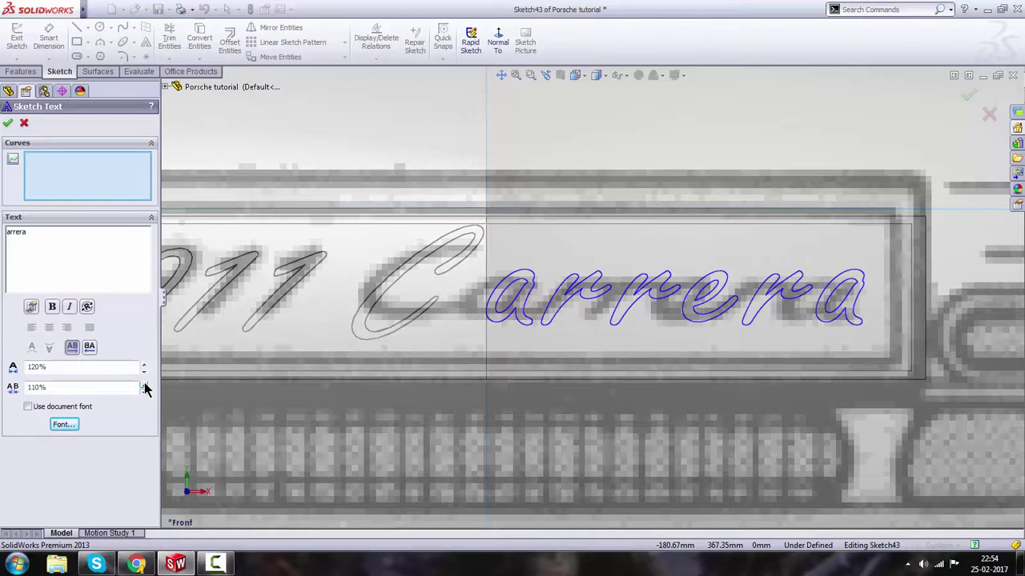
pyautogui.scroll(3, 731, 328)
pyautogui.scroll(-2, 589, 320)
pyautogui.scroll(4, 597, 318)
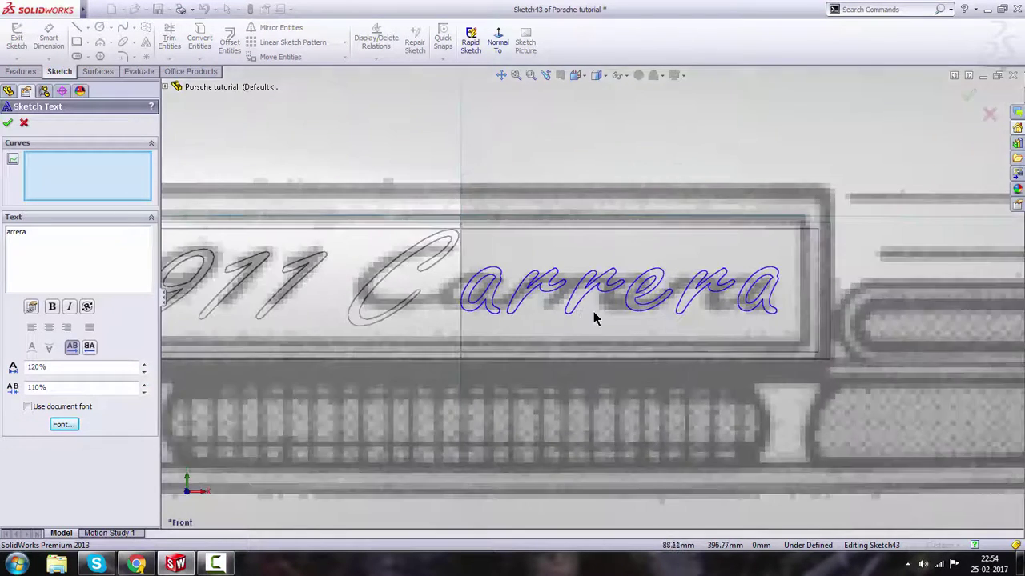
pyautogui.scroll(-2, 520, 302)
pyautogui.scroll(4, 464, 308)
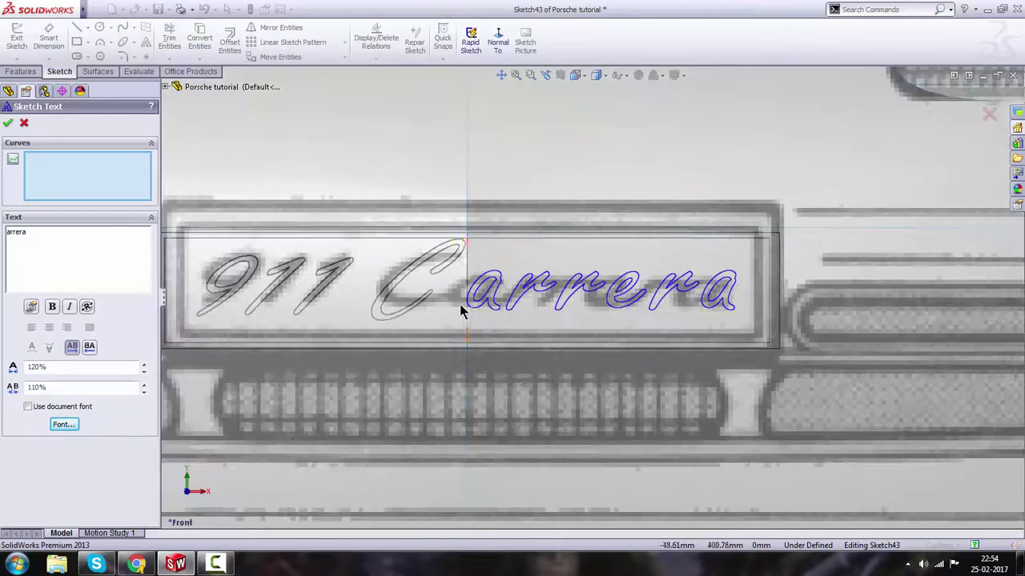
pyautogui.click(7, 123)
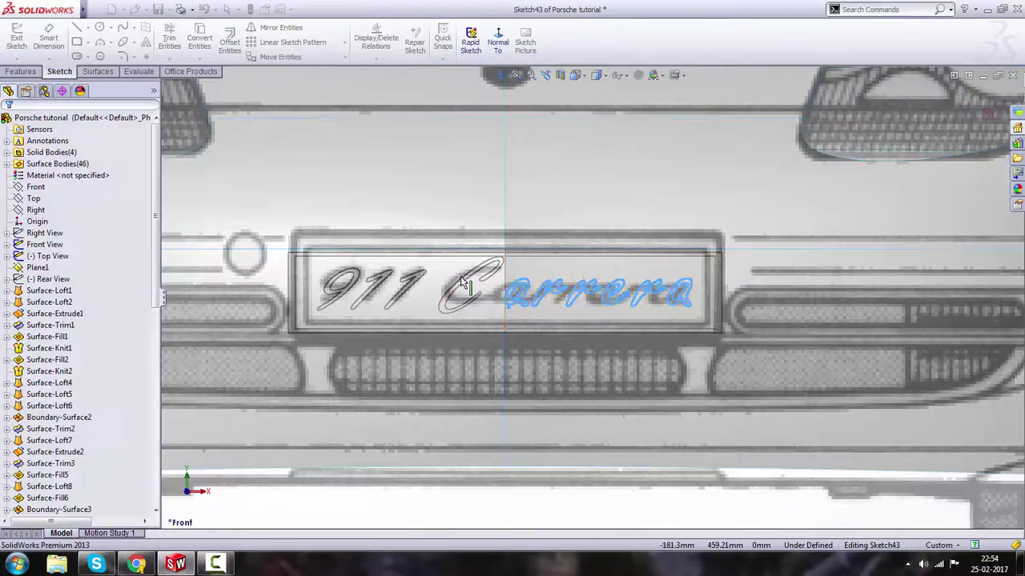
# - Examine how the arrera text lines up with the C and the reference picture
pyautogui.scroll(-3, 545, 302)
pyautogui.scroll(-5, 492, 308)
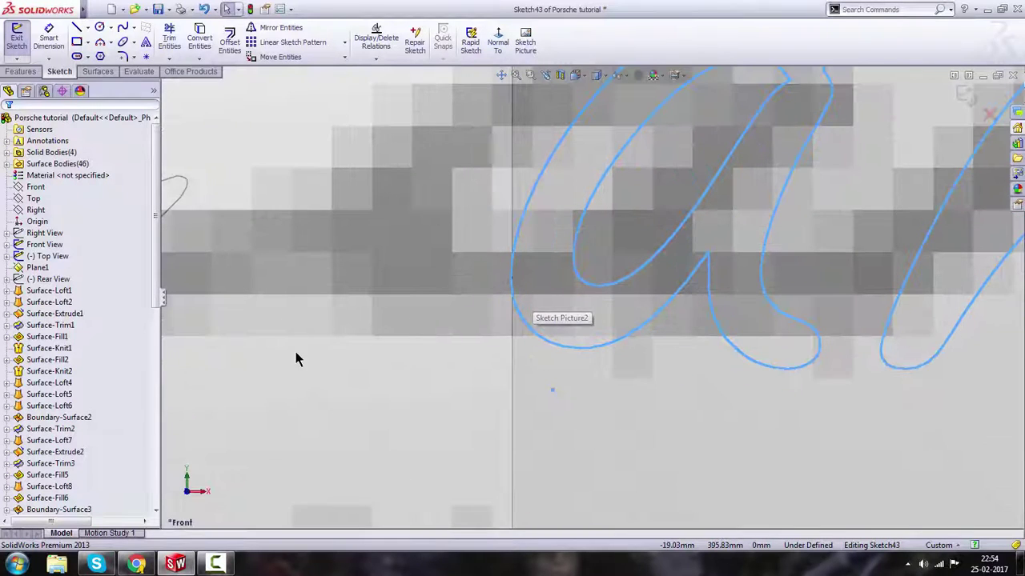
pyautogui.click(47, 498)
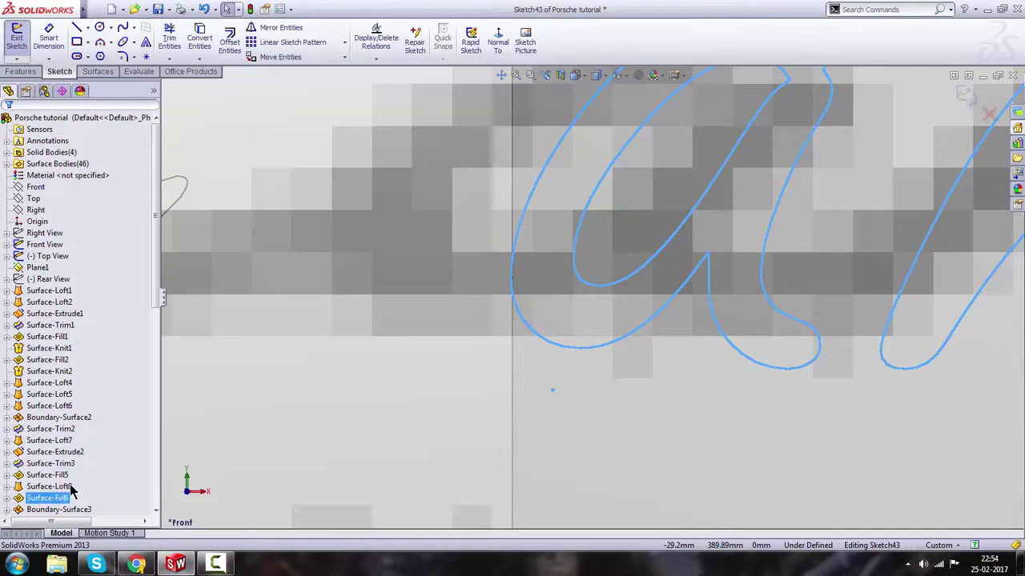
pyautogui.scroll(-10, 64, 480)
pyautogui.click(48, 509)
pyautogui.scroll(-1, 18, 510)
pyautogui.click(24, 510)
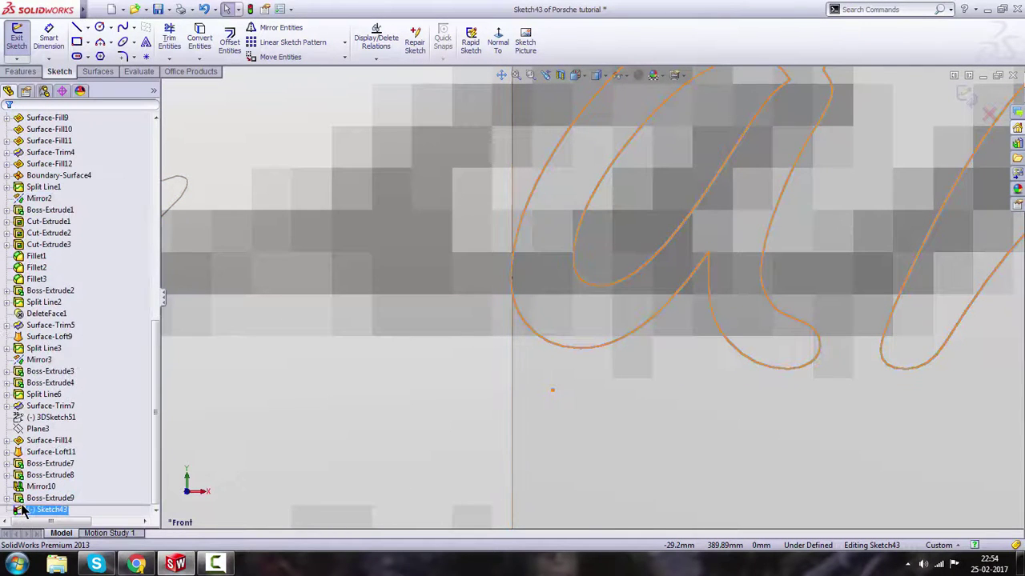
pyautogui.scroll(4, 473, 308)
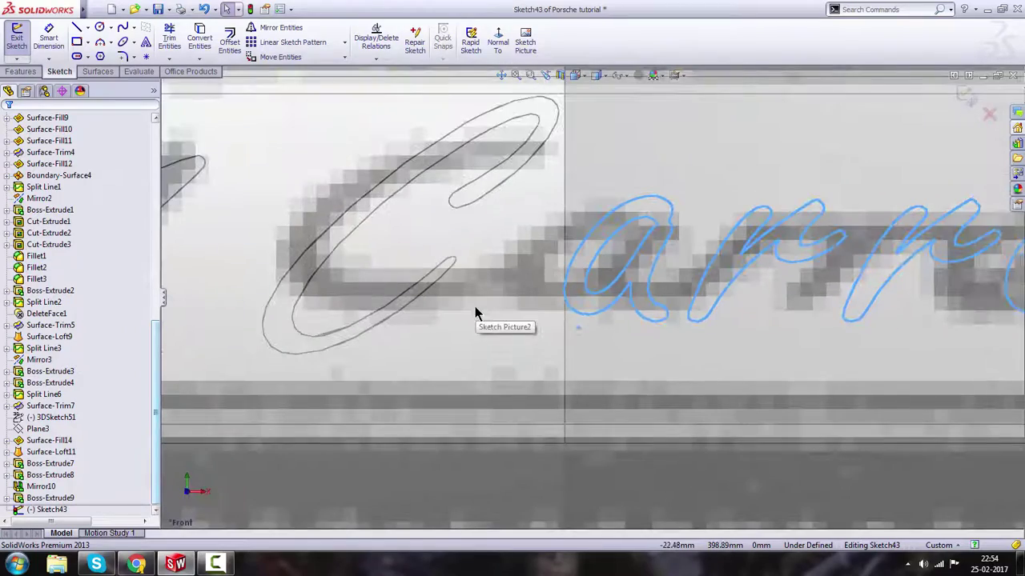
pyautogui.scroll(6, 598, 318)
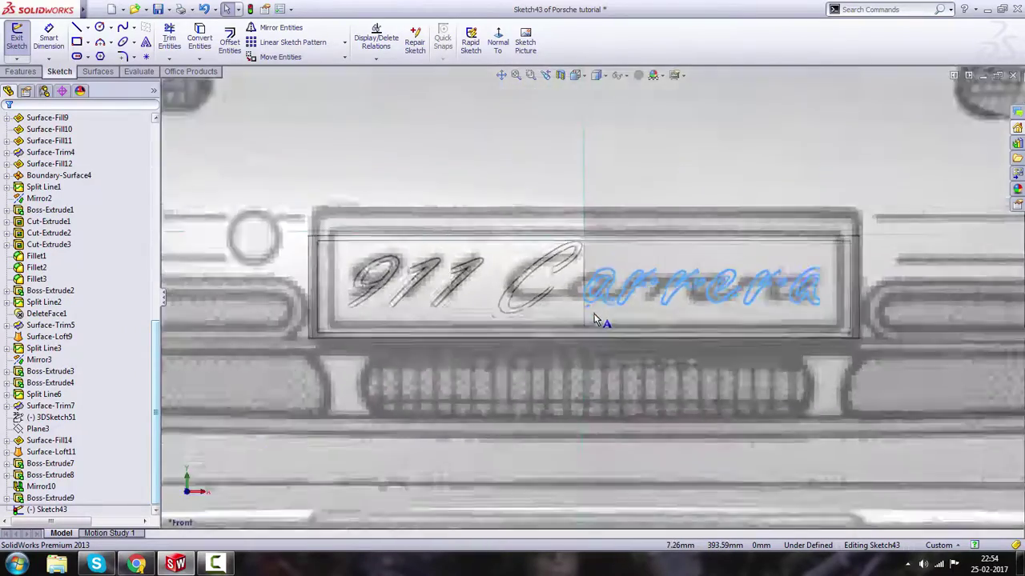
pyautogui.scroll(-8, 595, 318)
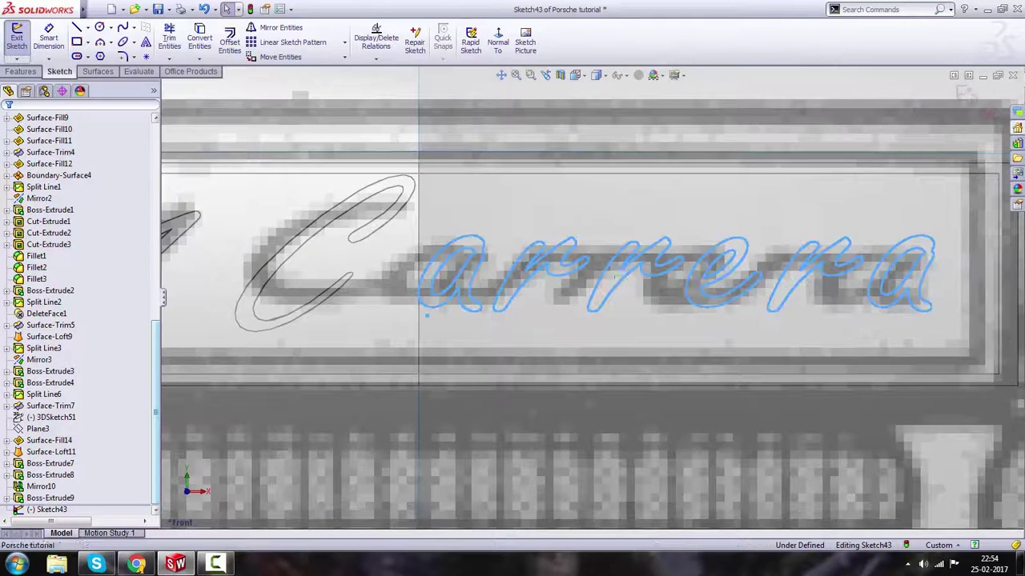
# - Reopen the arrera text and move it slightly up, starting just beside the plate's vertical centre line
pyautogui.doubleClick(614, 276)
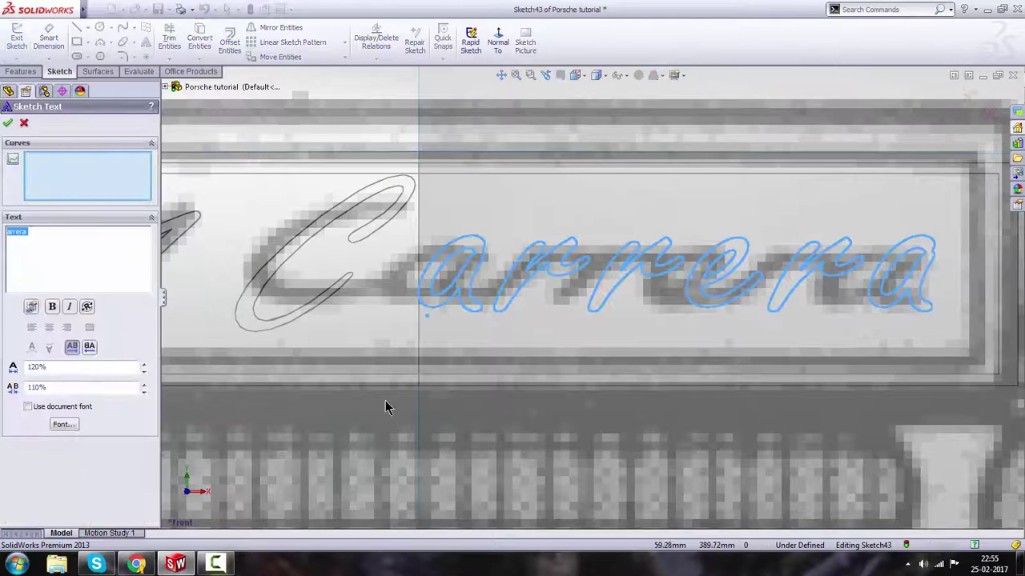
pyautogui.click(423, 322)
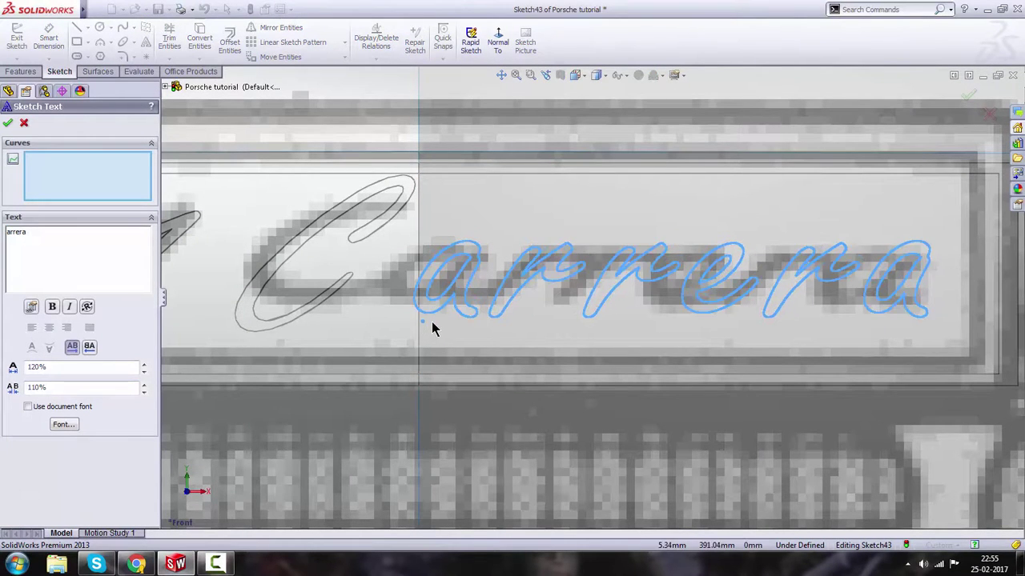
pyautogui.click(432, 325)
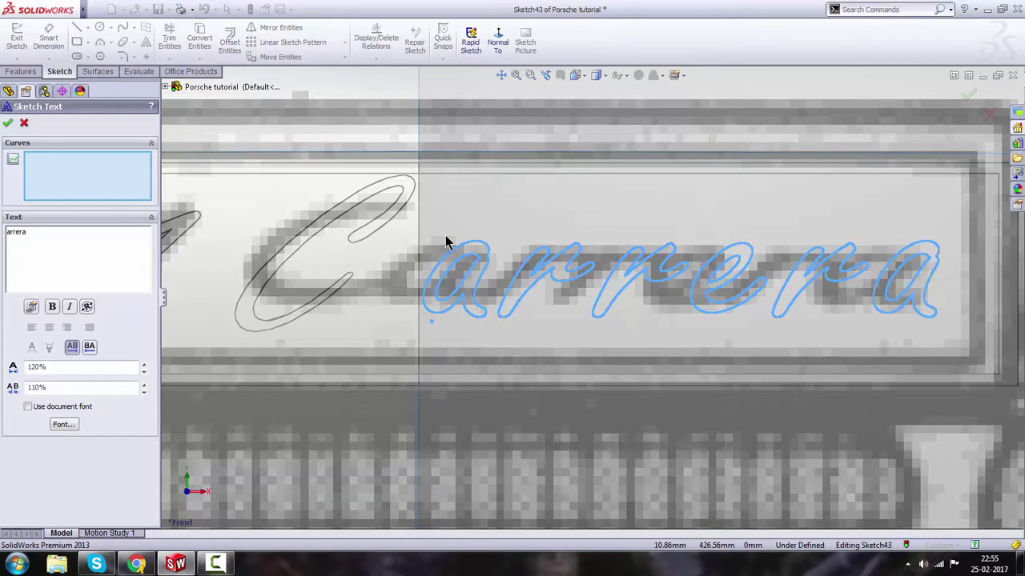
pyautogui.click(430, 316)
pyautogui.click(430, 306)
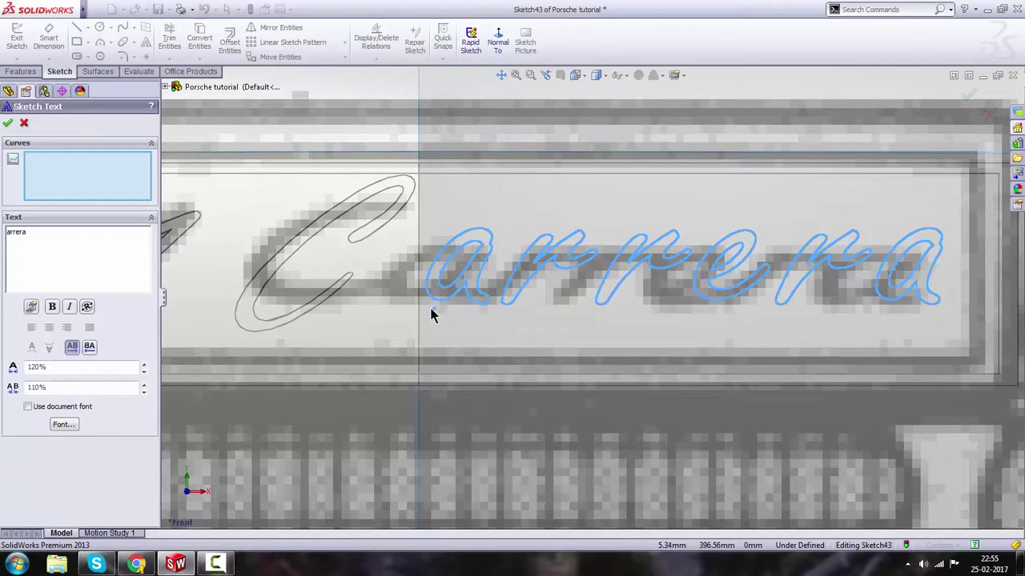
pyautogui.click(423, 307)
pyautogui.click(433, 307)
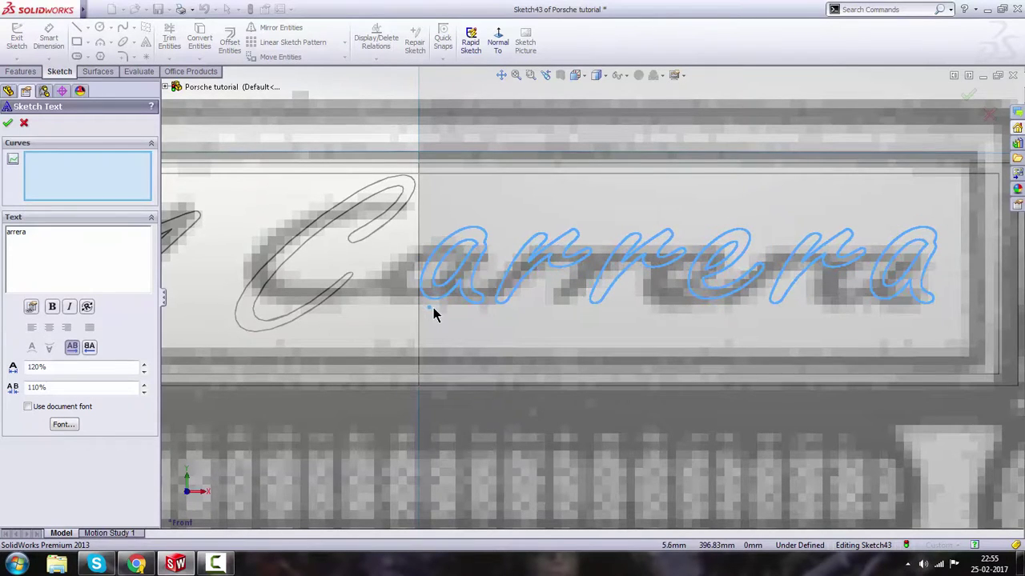
# - Check the repositioned lettering against the reference picture, accept the text and close the sketch
pyautogui.scroll(-4, 427, 291)
pyautogui.scroll(5, 481, 286)
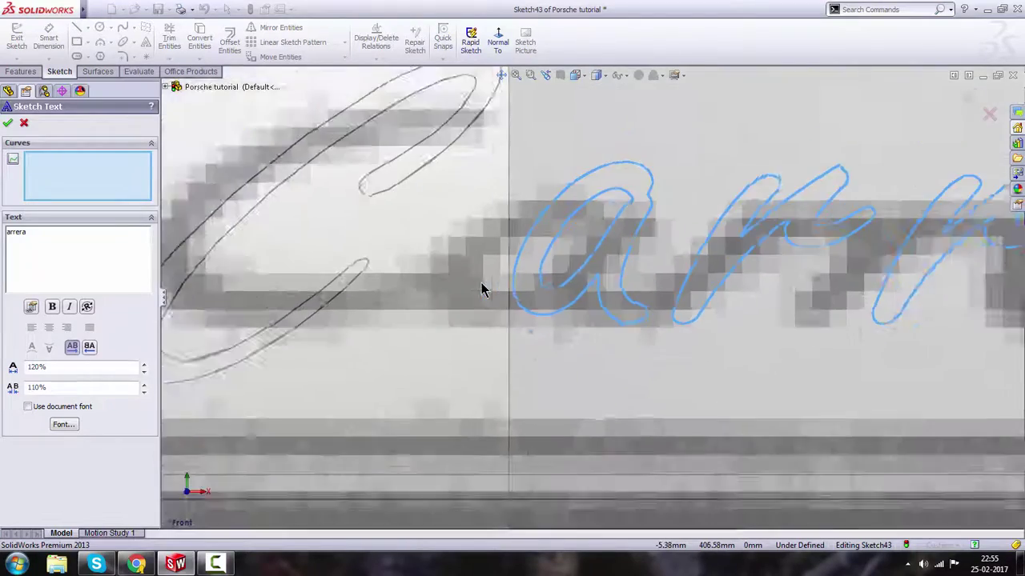
pyautogui.scroll(4, 622, 301)
pyautogui.scroll(-4, 680, 304)
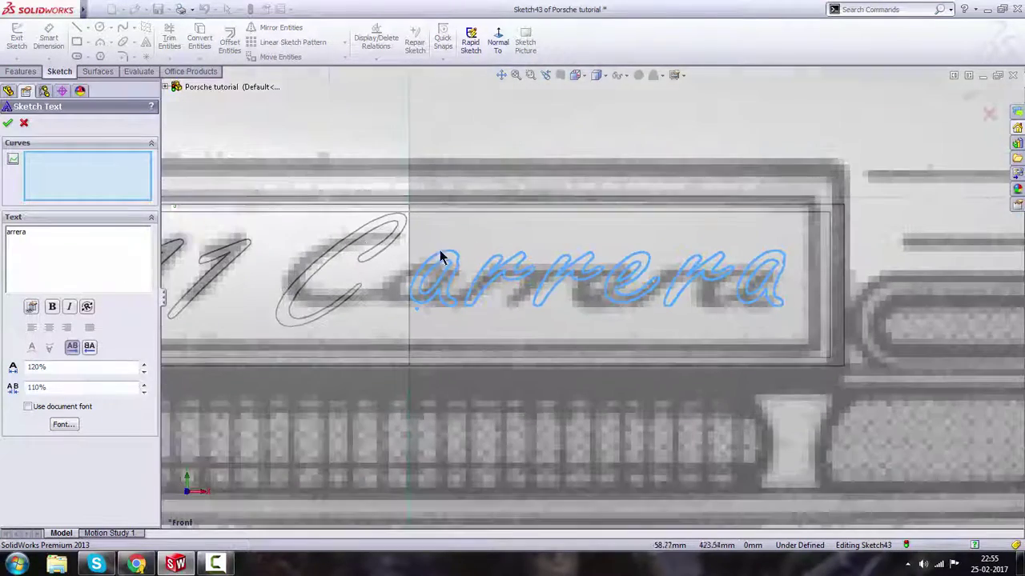
pyautogui.click(7, 123)
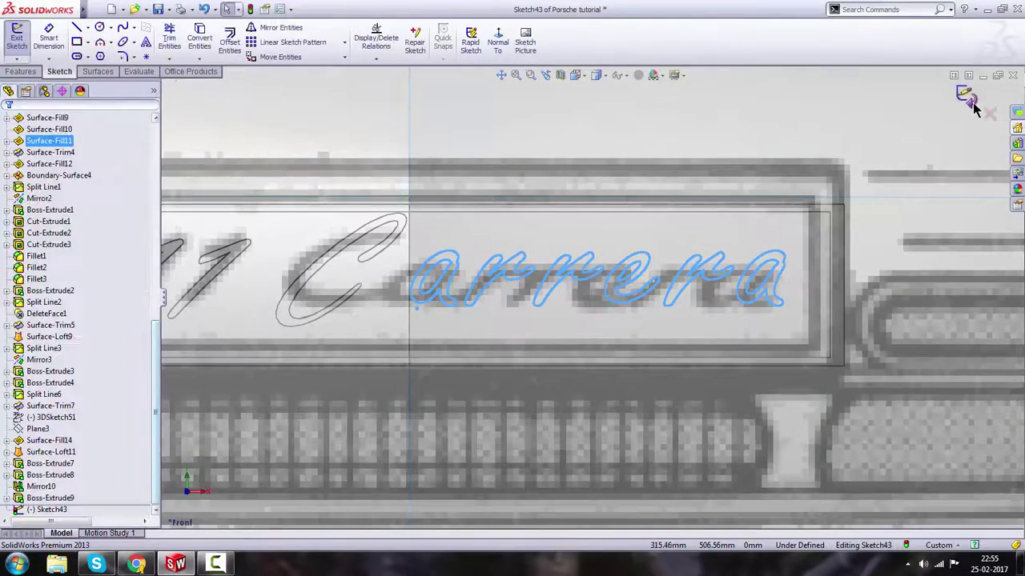
pyautogui.hotkey('ctrl', 'b')
# - Extrude the arrera lettering 2 mm blind, starting from the number plate's front face
pyautogui.scroll(4, 640, 244)
pyautogui.moveTo(622, 247)
pyautogui.mouseDown(button='middle')
pyautogui.moveTo(565, 301)
pyautogui.moveTo(381, 276)
pyautogui.mouseUp(button='middle')
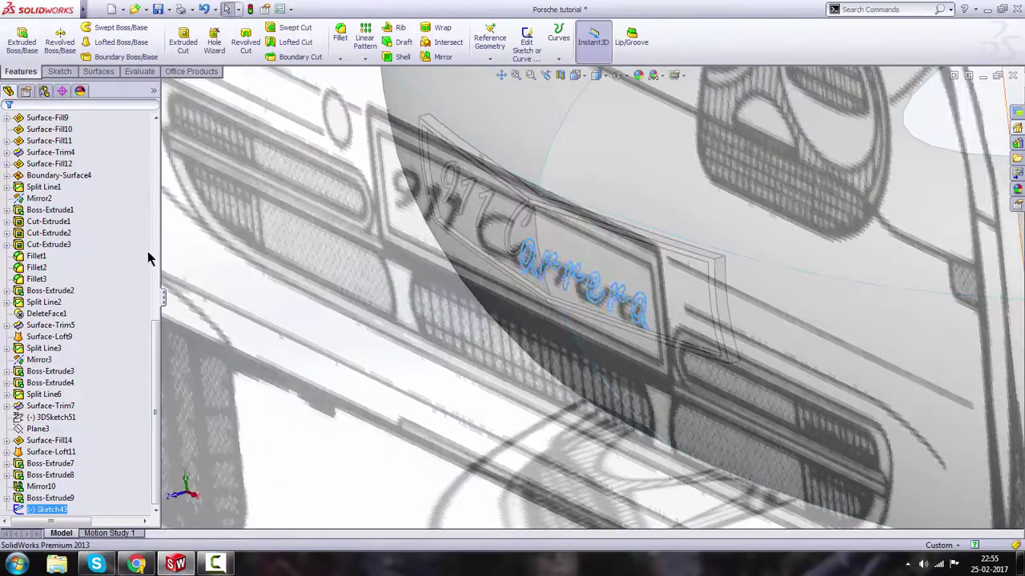
pyautogui.click(22, 40)
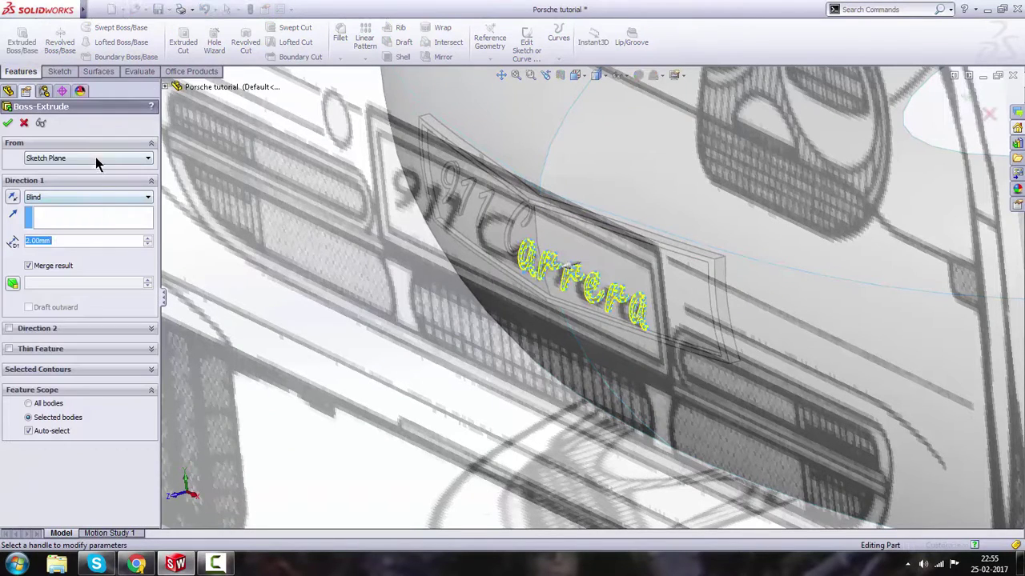
pyautogui.click(95, 158)
pyautogui.click(80, 179)
pyautogui.moveTo(629, 320)
pyautogui.mouseDown(button='middle')
pyautogui.moveTo(608, 290)
pyautogui.moveTo(590, 304)
pyautogui.moveTo(635, 295)
pyautogui.mouseUp(button='middle')
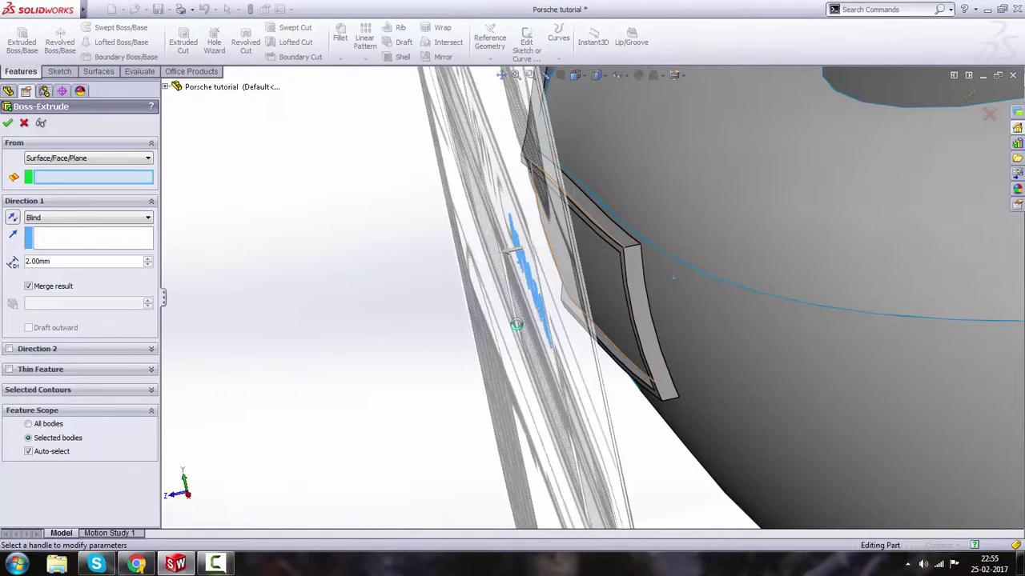
pyautogui.click(516, 324)
pyautogui.moveTo(557, 293); pyautogui.dragTo(176, 283, button='middle')
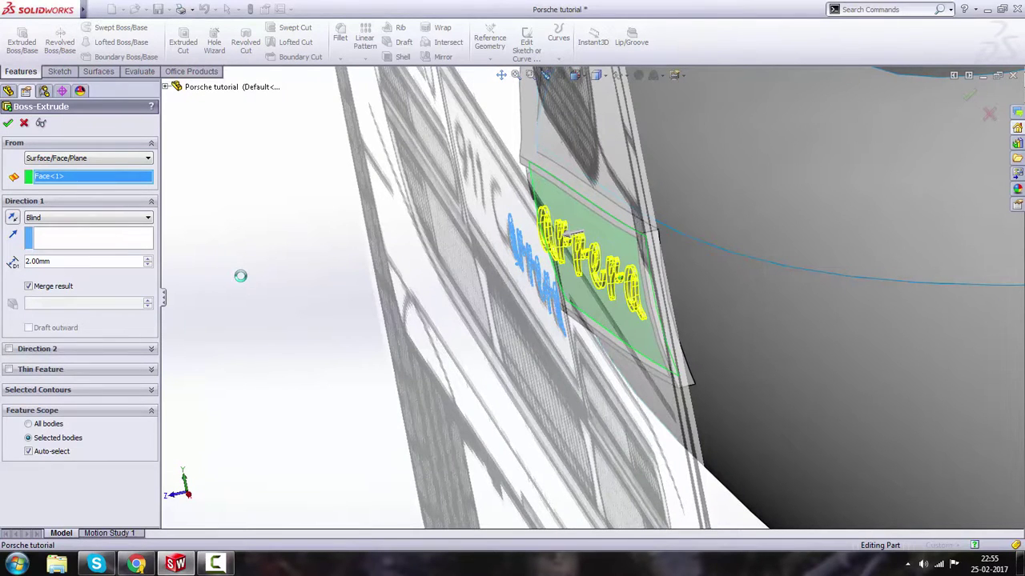
pyautogui.click(8, 122)
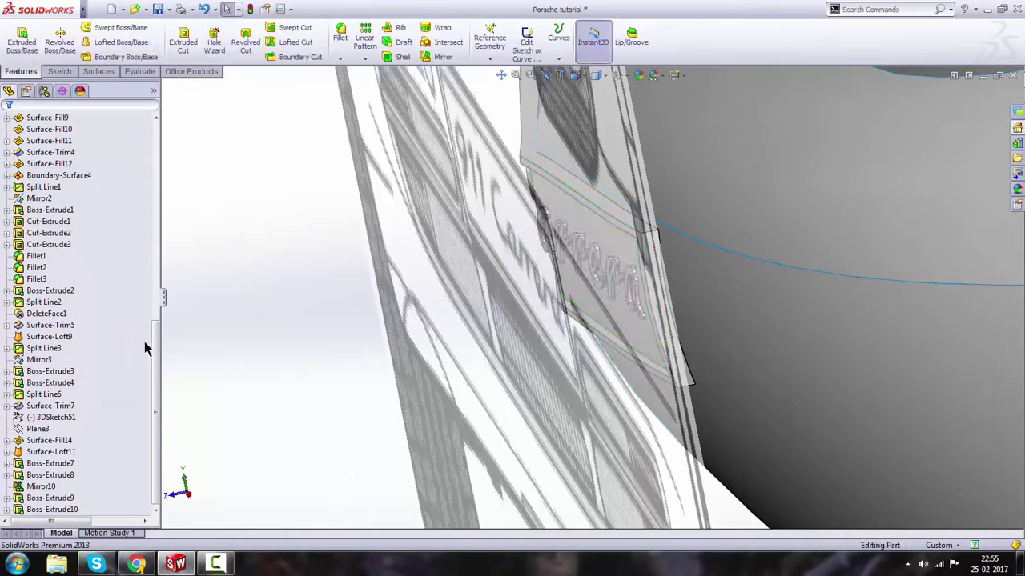
# - Hide the Front View reference sketch so that its picture no longer covers the number plate
pyautogui.moveTo(158, 368); pyautogui.dragTo(170, 166)
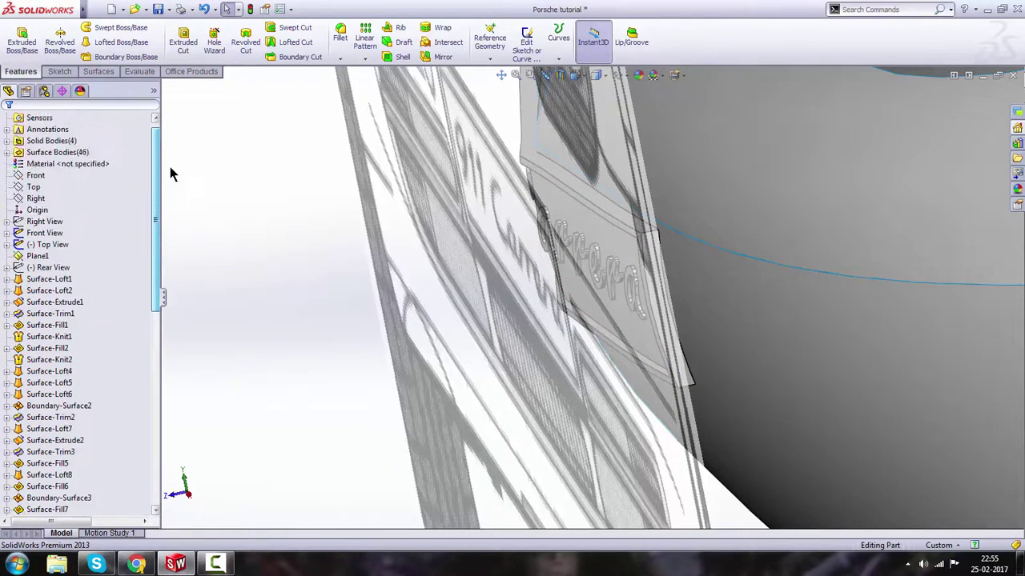
pyautogui.click(45, 245)
pyautogui.rightClick(45, 250)
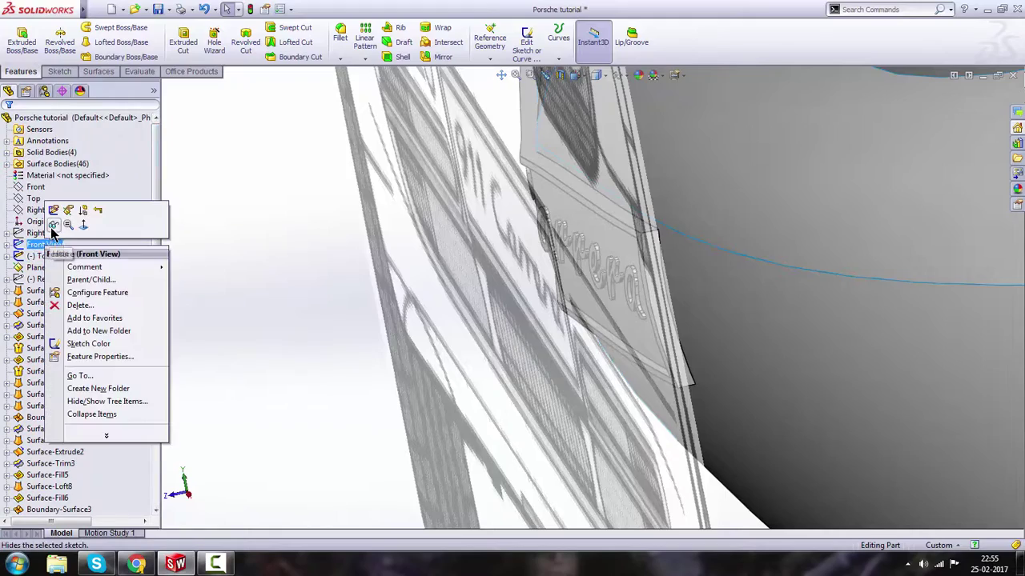
pyautogui.click(59, 226)
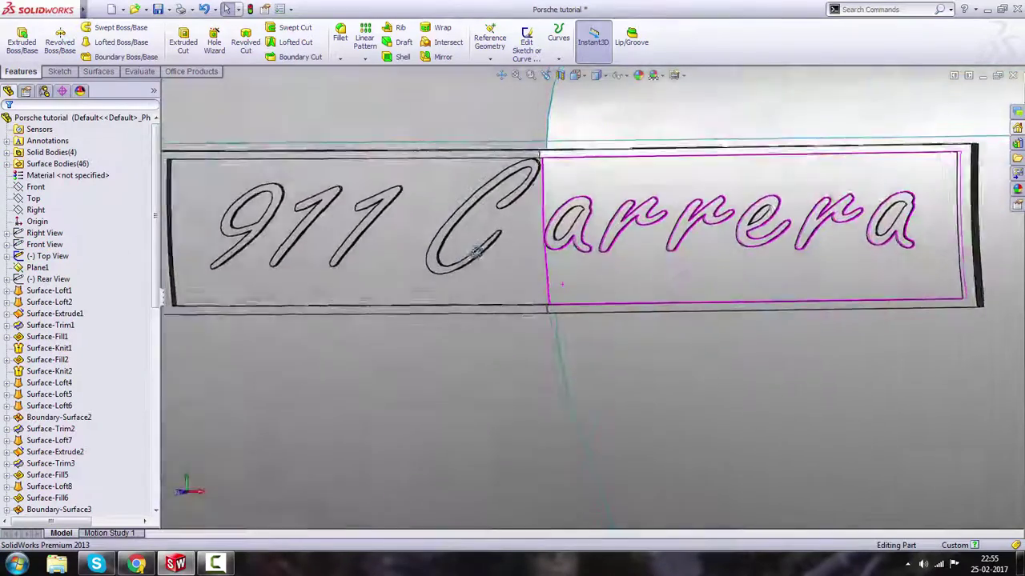
# - Examine the raised 911 Carrera lettering on the front number plate up close and against the whole front end
pyautogui.scroll(3, 510, 276)
pyautogui.scroll(3, 513, 283)
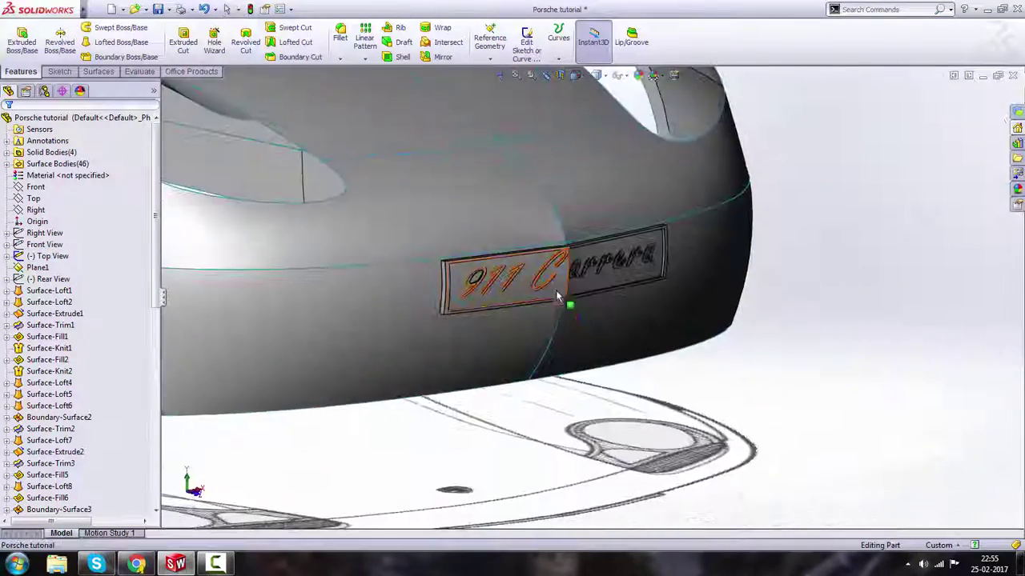
pyautogui.scroll(-6, 533, 280)
pyautogui.scroll(-1, 532, 282)
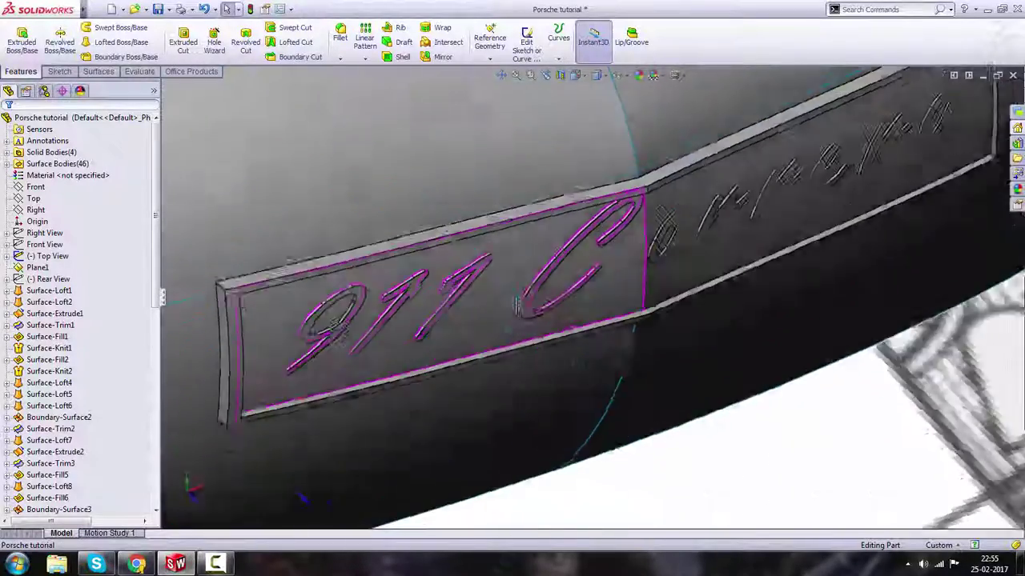
pyautogui.scroll(5, 511, 280)
pyautogui.scroll(4, 509, 291)
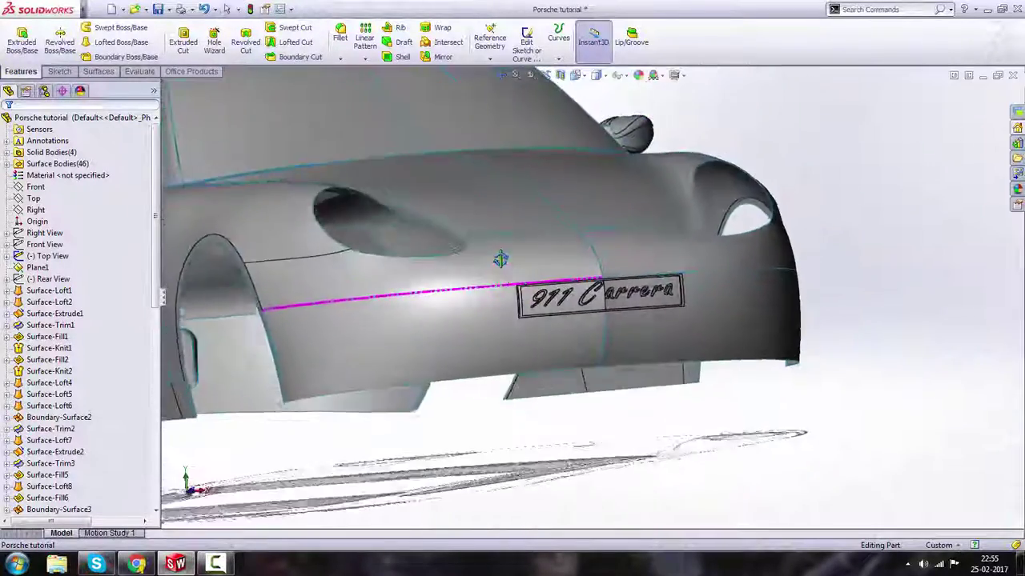